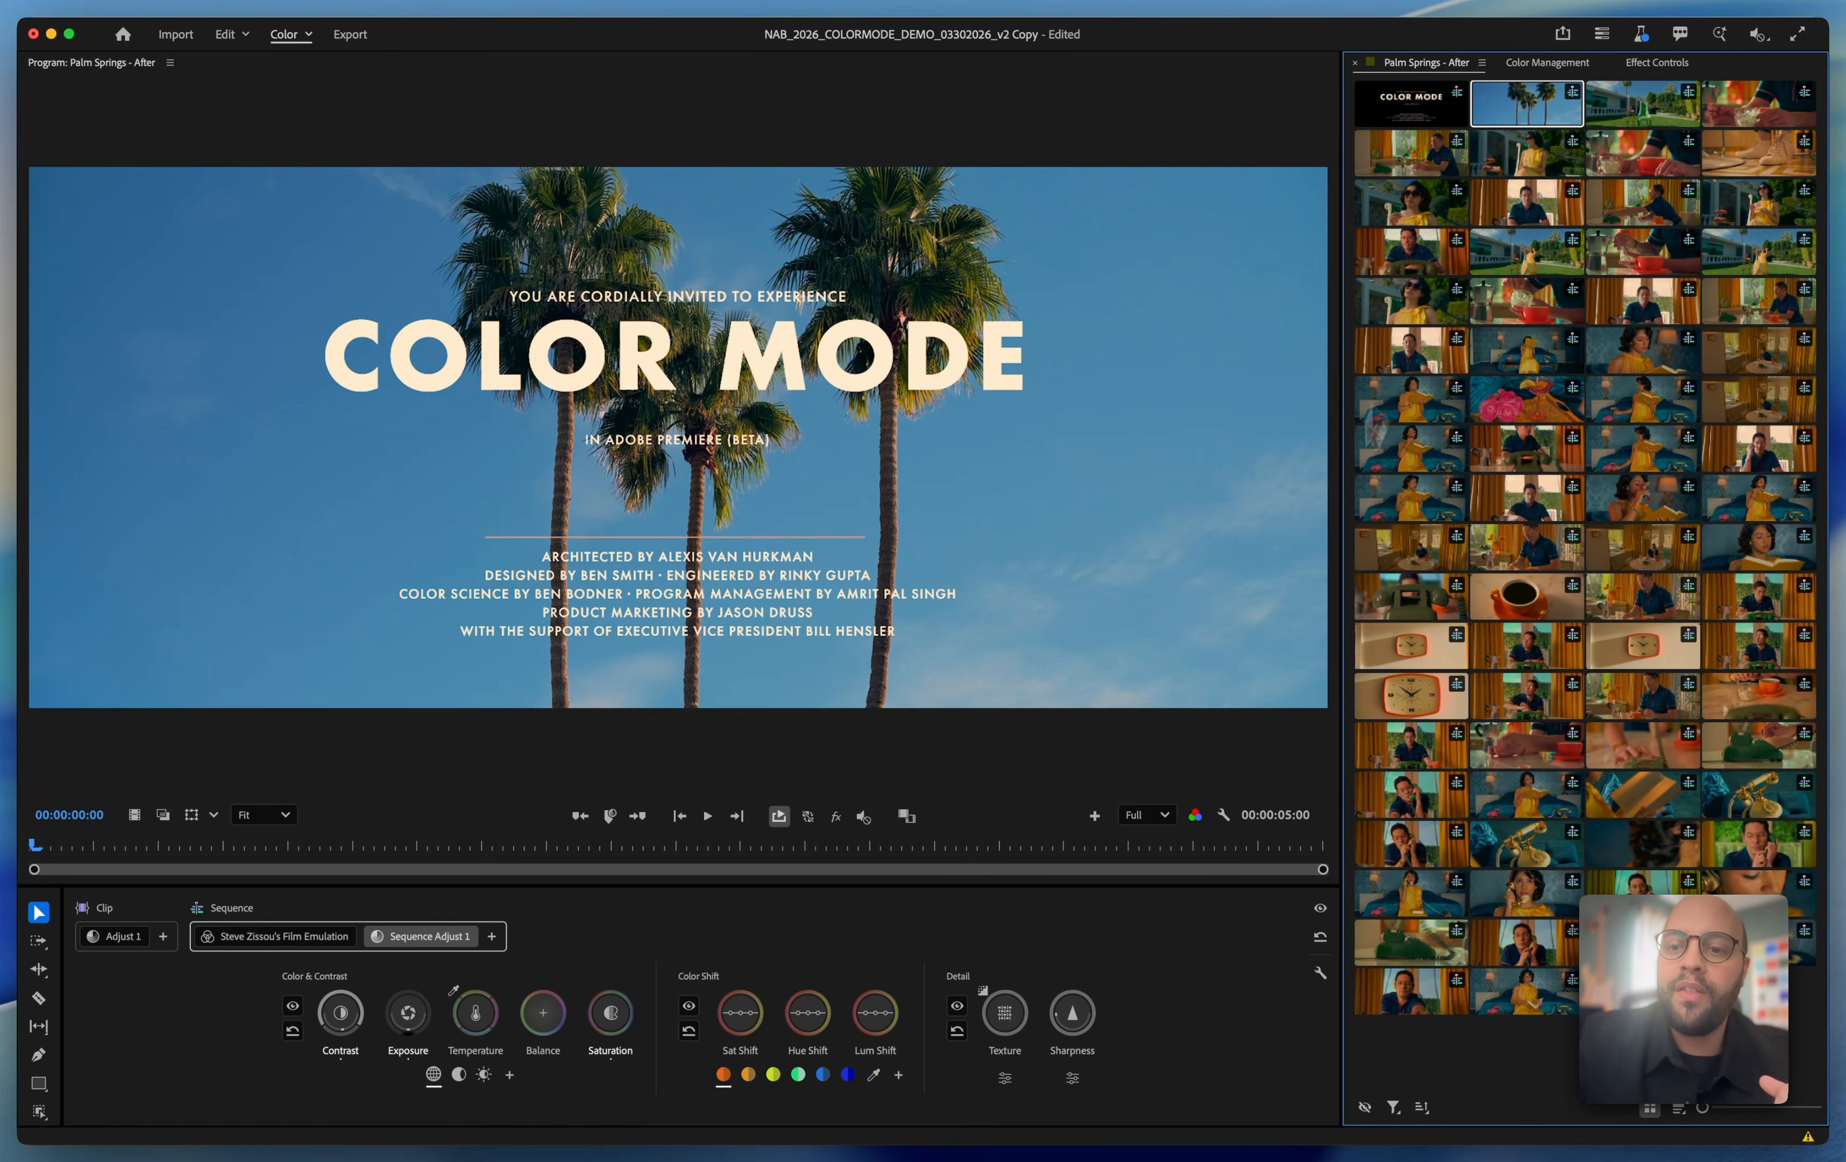
Open the green telephone close-up shot, play it through, and return the playhead to its first frame.
{"action": "left_click", "coordinate": [1398, 596]}
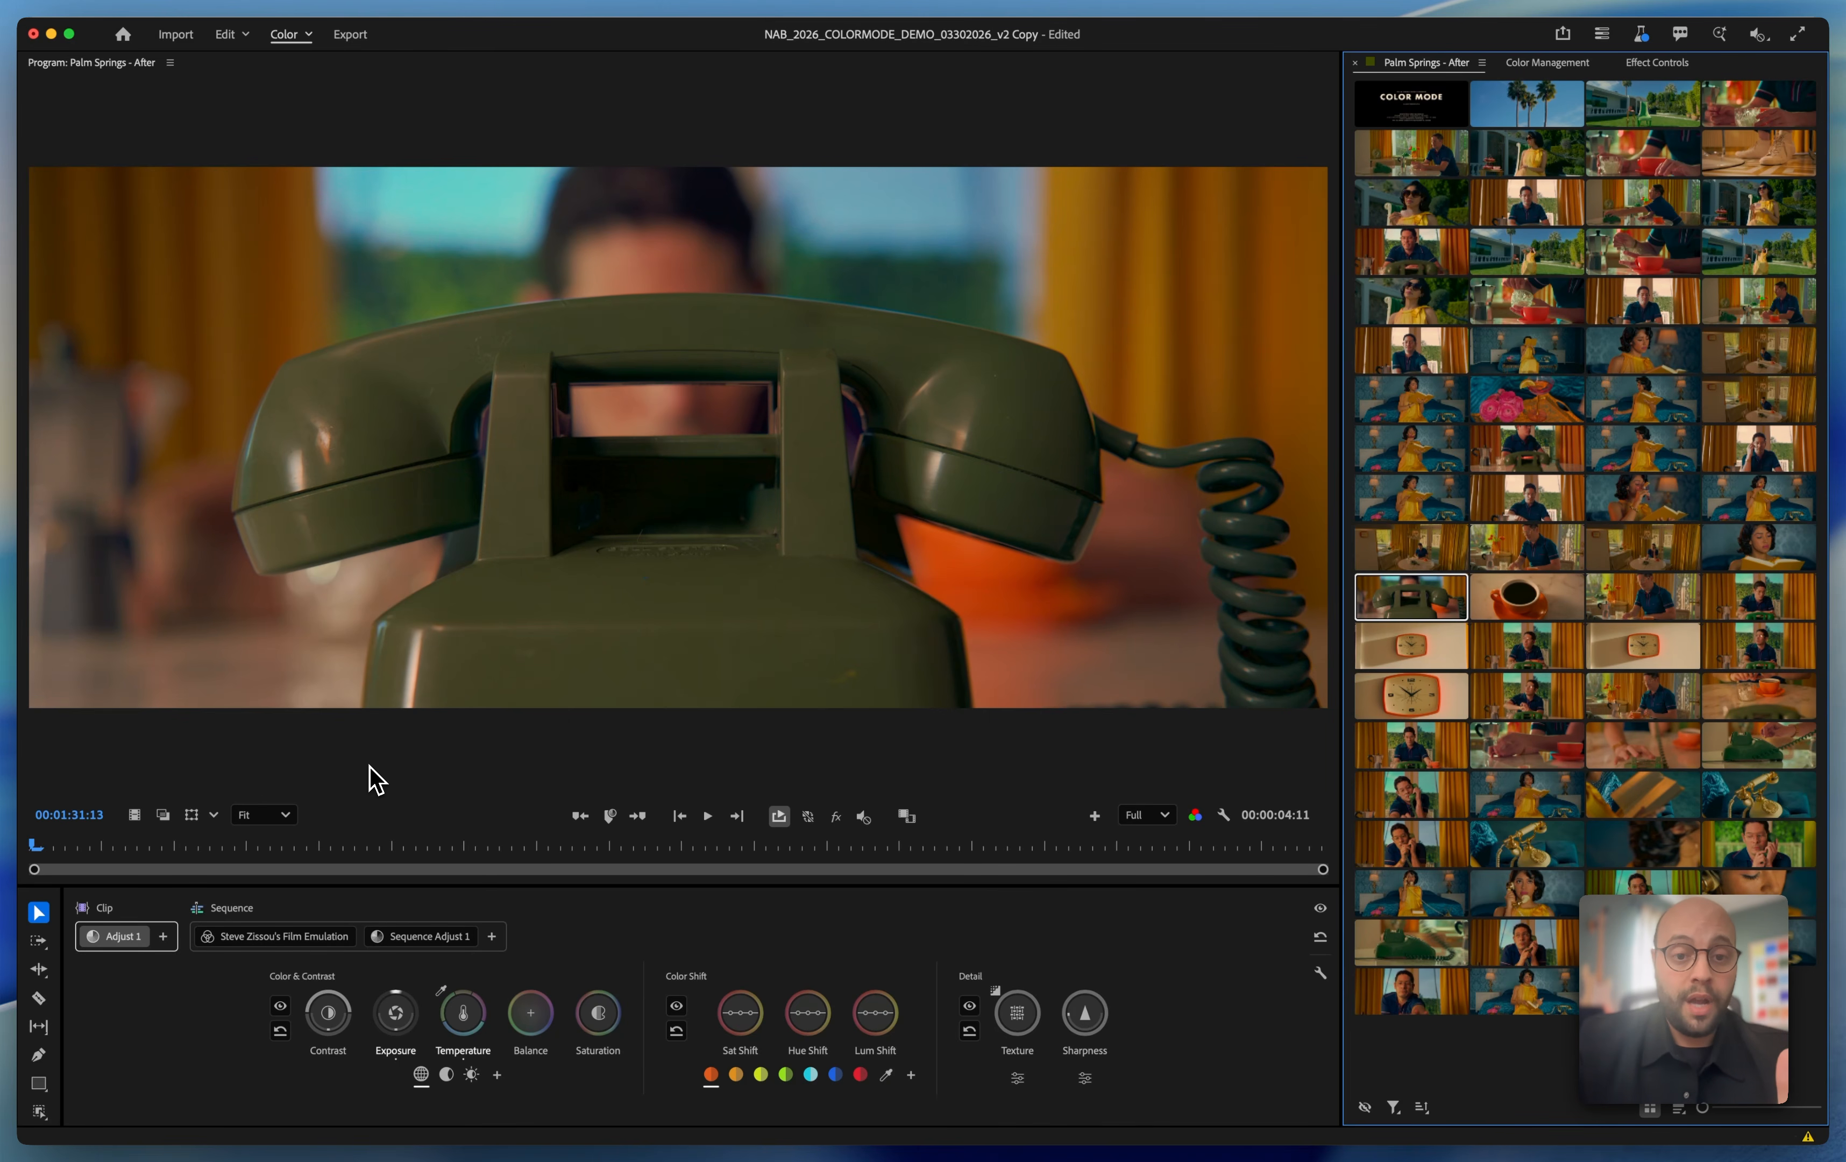
{"action": "key", "text": "space"}
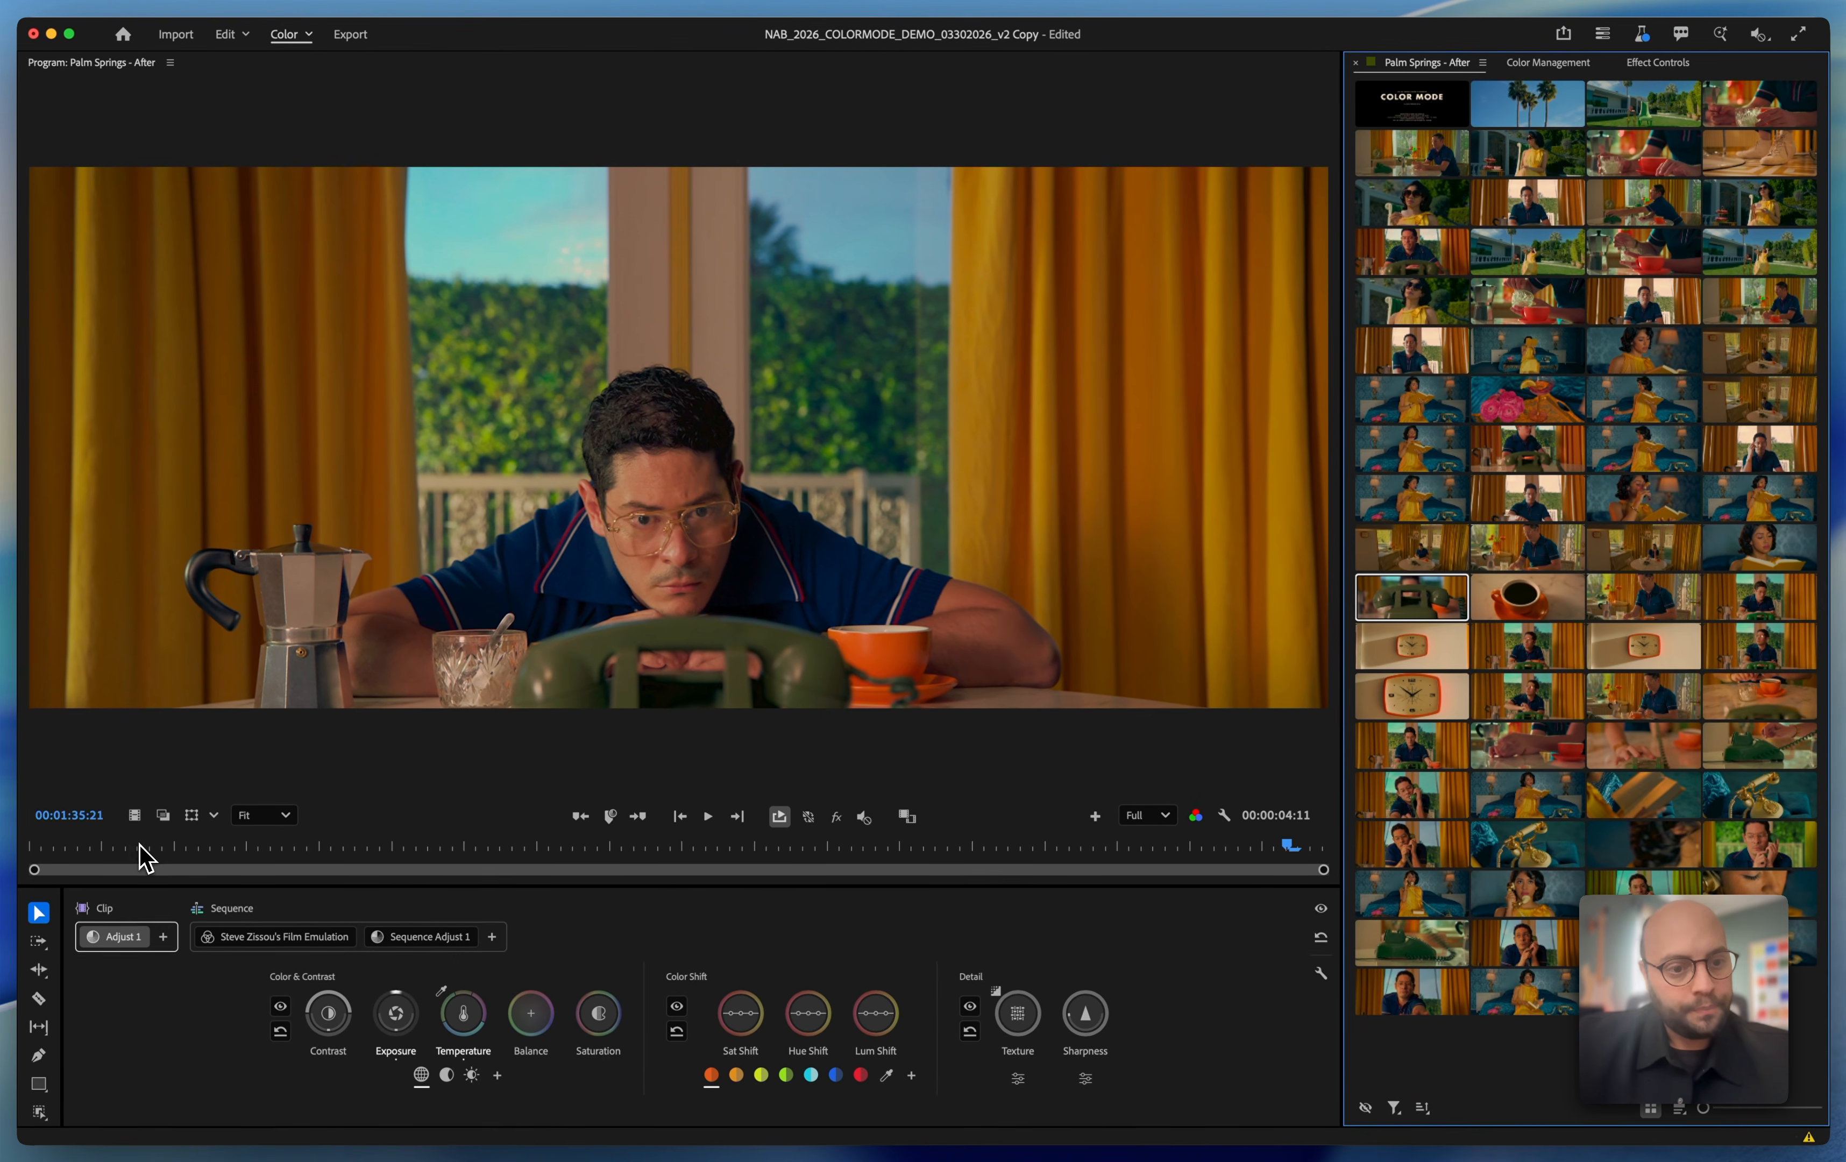
{"action": "left_click", "coordinate": [177, 1043]}
{"action": "left_click_drag", "start_coordinate": [143, 852], "coordinate": [17, 844]}
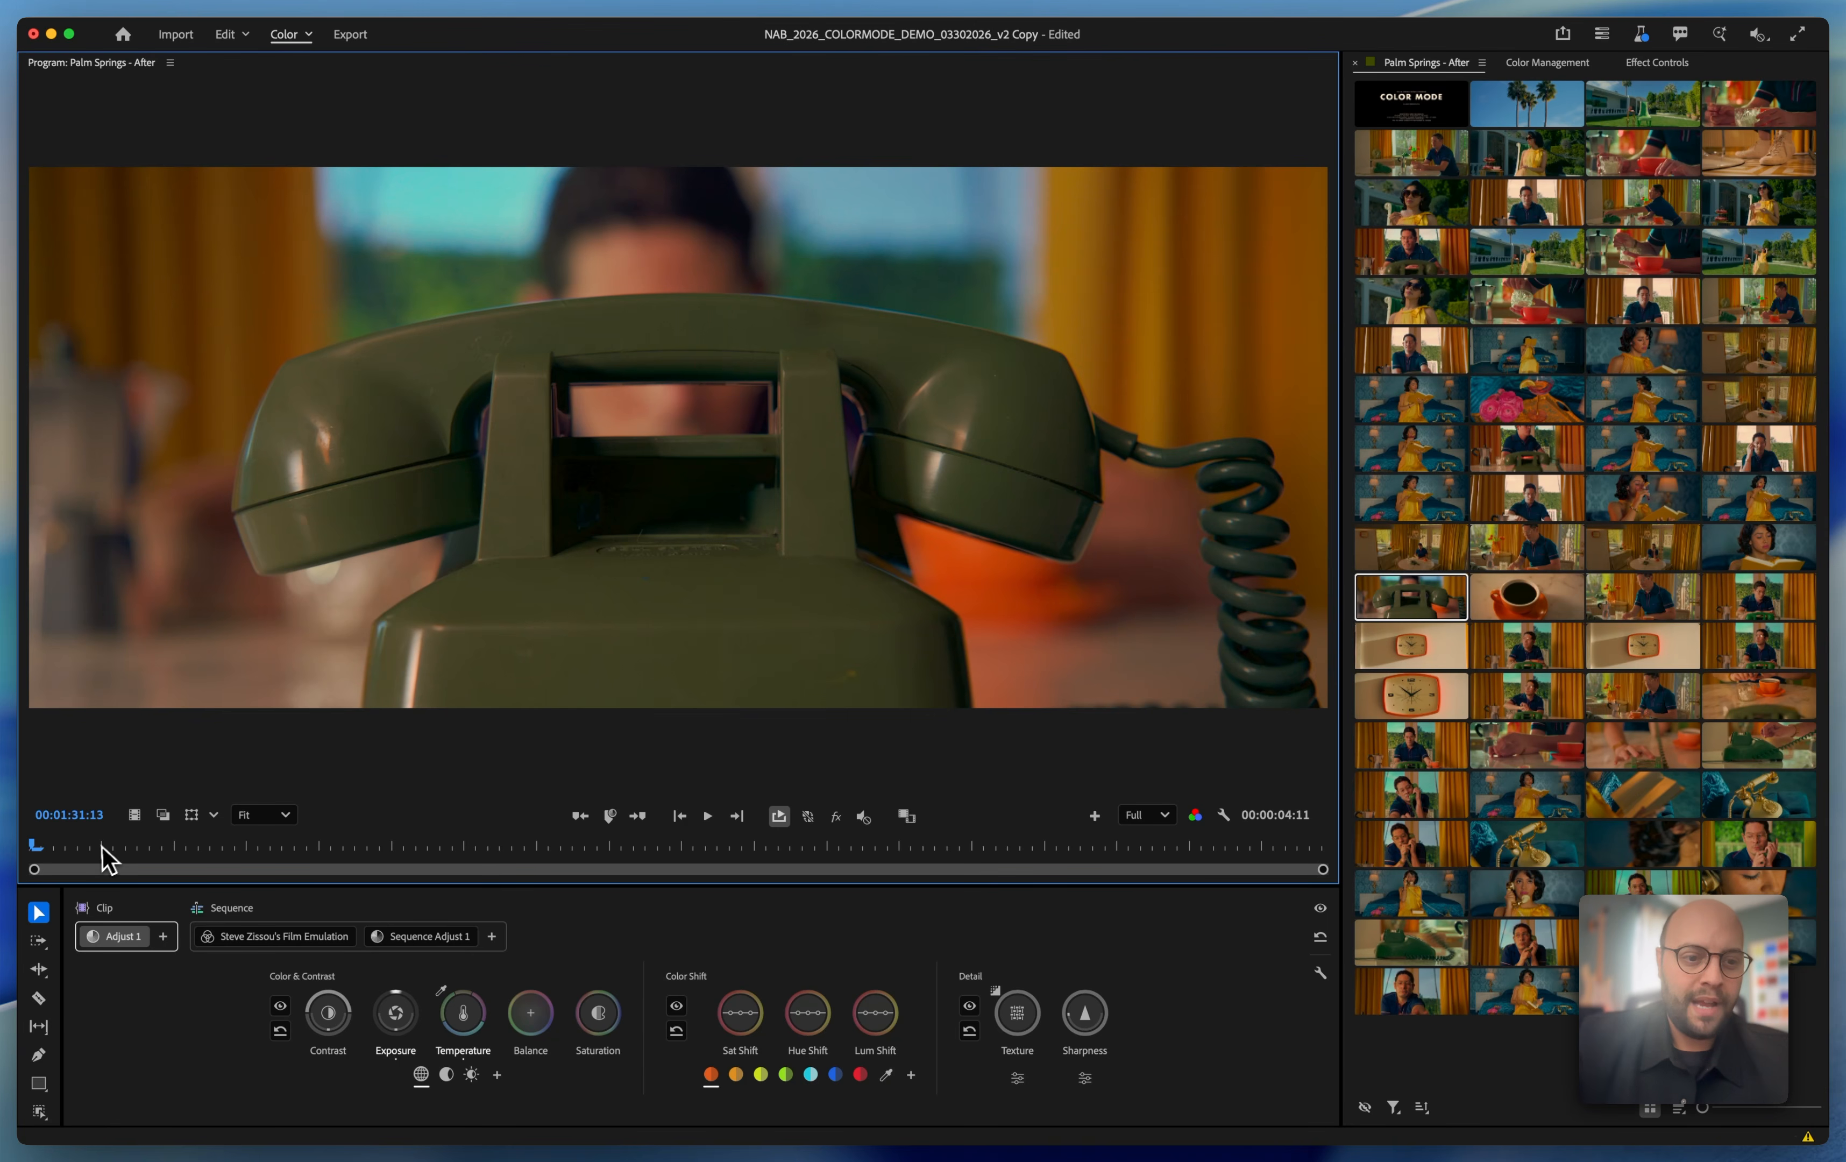
{"action": "left_click_drag", "start_coordinate": [107, 857], "coordinate": [12, 733]}
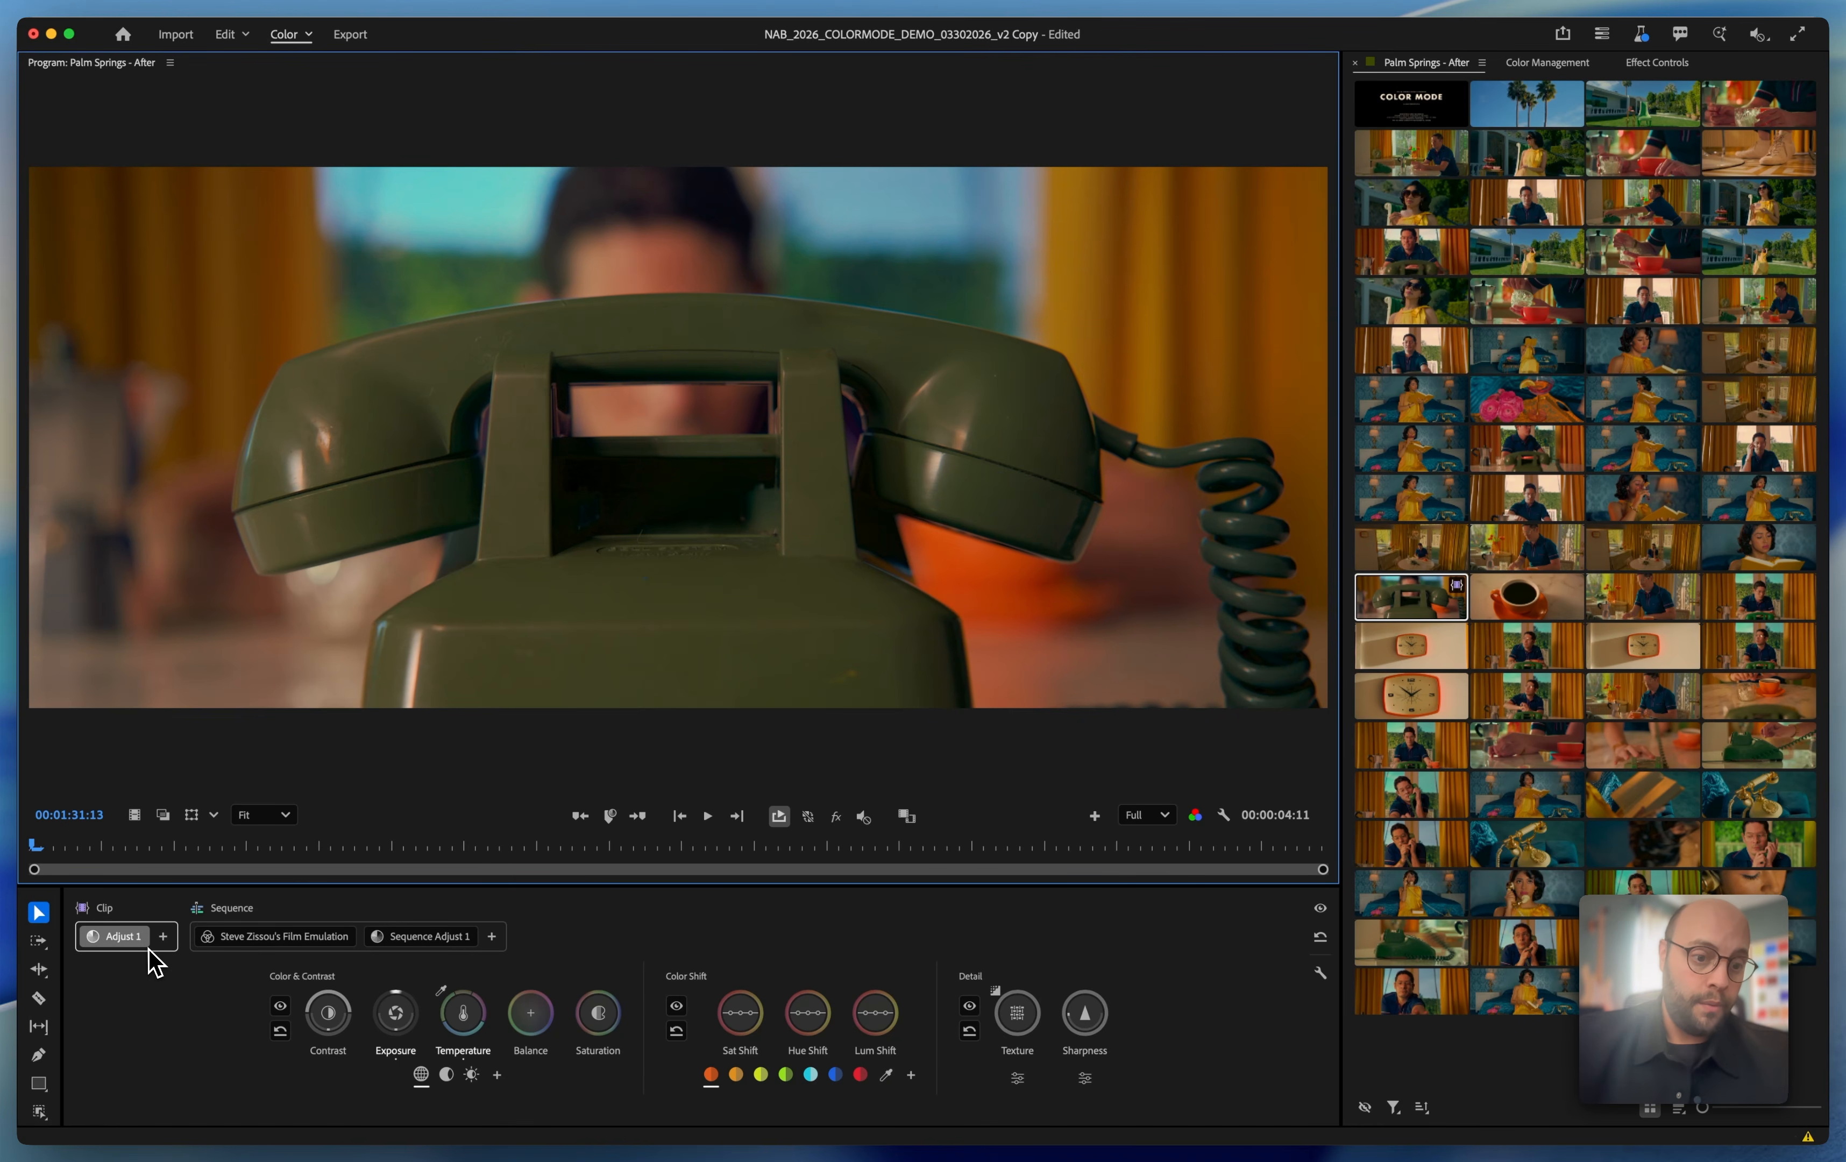
Rename the clip's Adjust 1 module as "Clip Adjustment".
{"action": "double_click", "coordinate": [125, 939]}
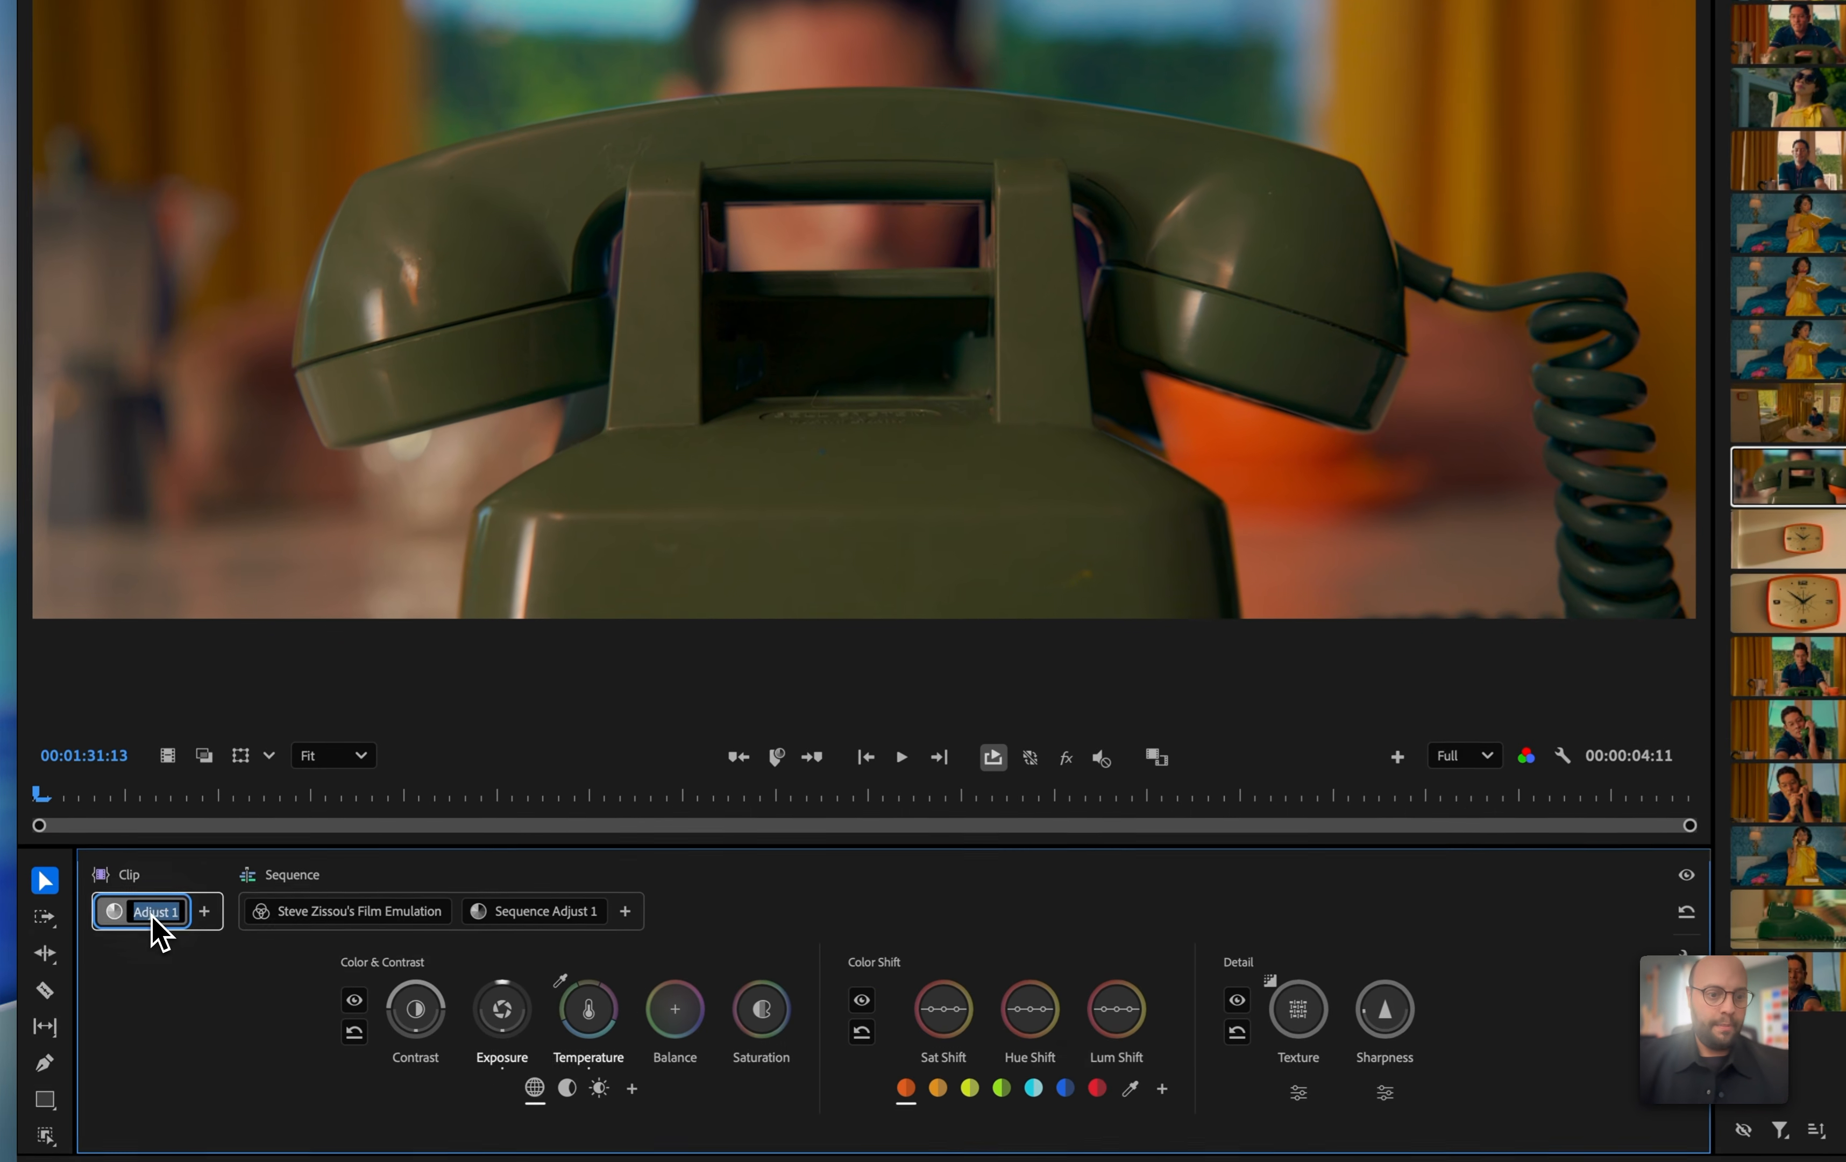
{"action": "type", "text": "C"}
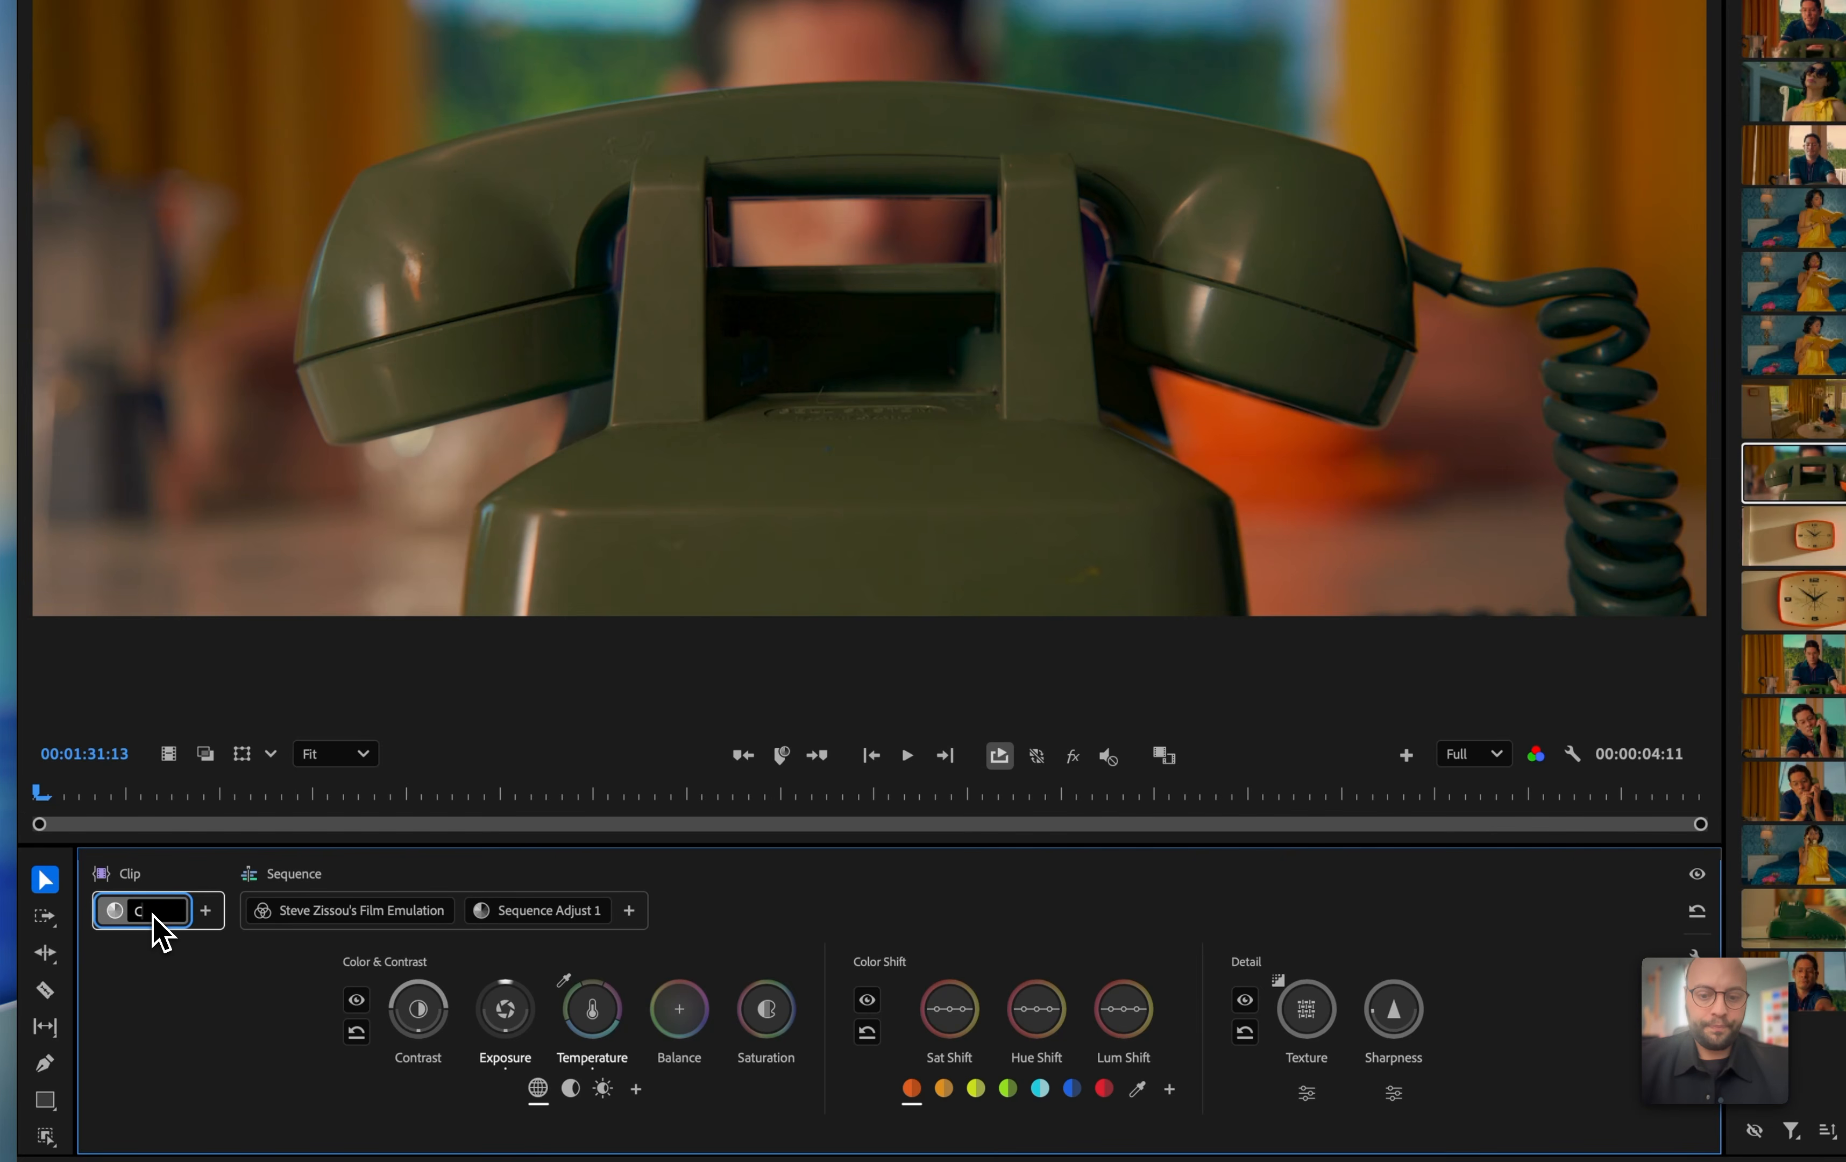
{"action": "type", "text": "lip Adjustment"}
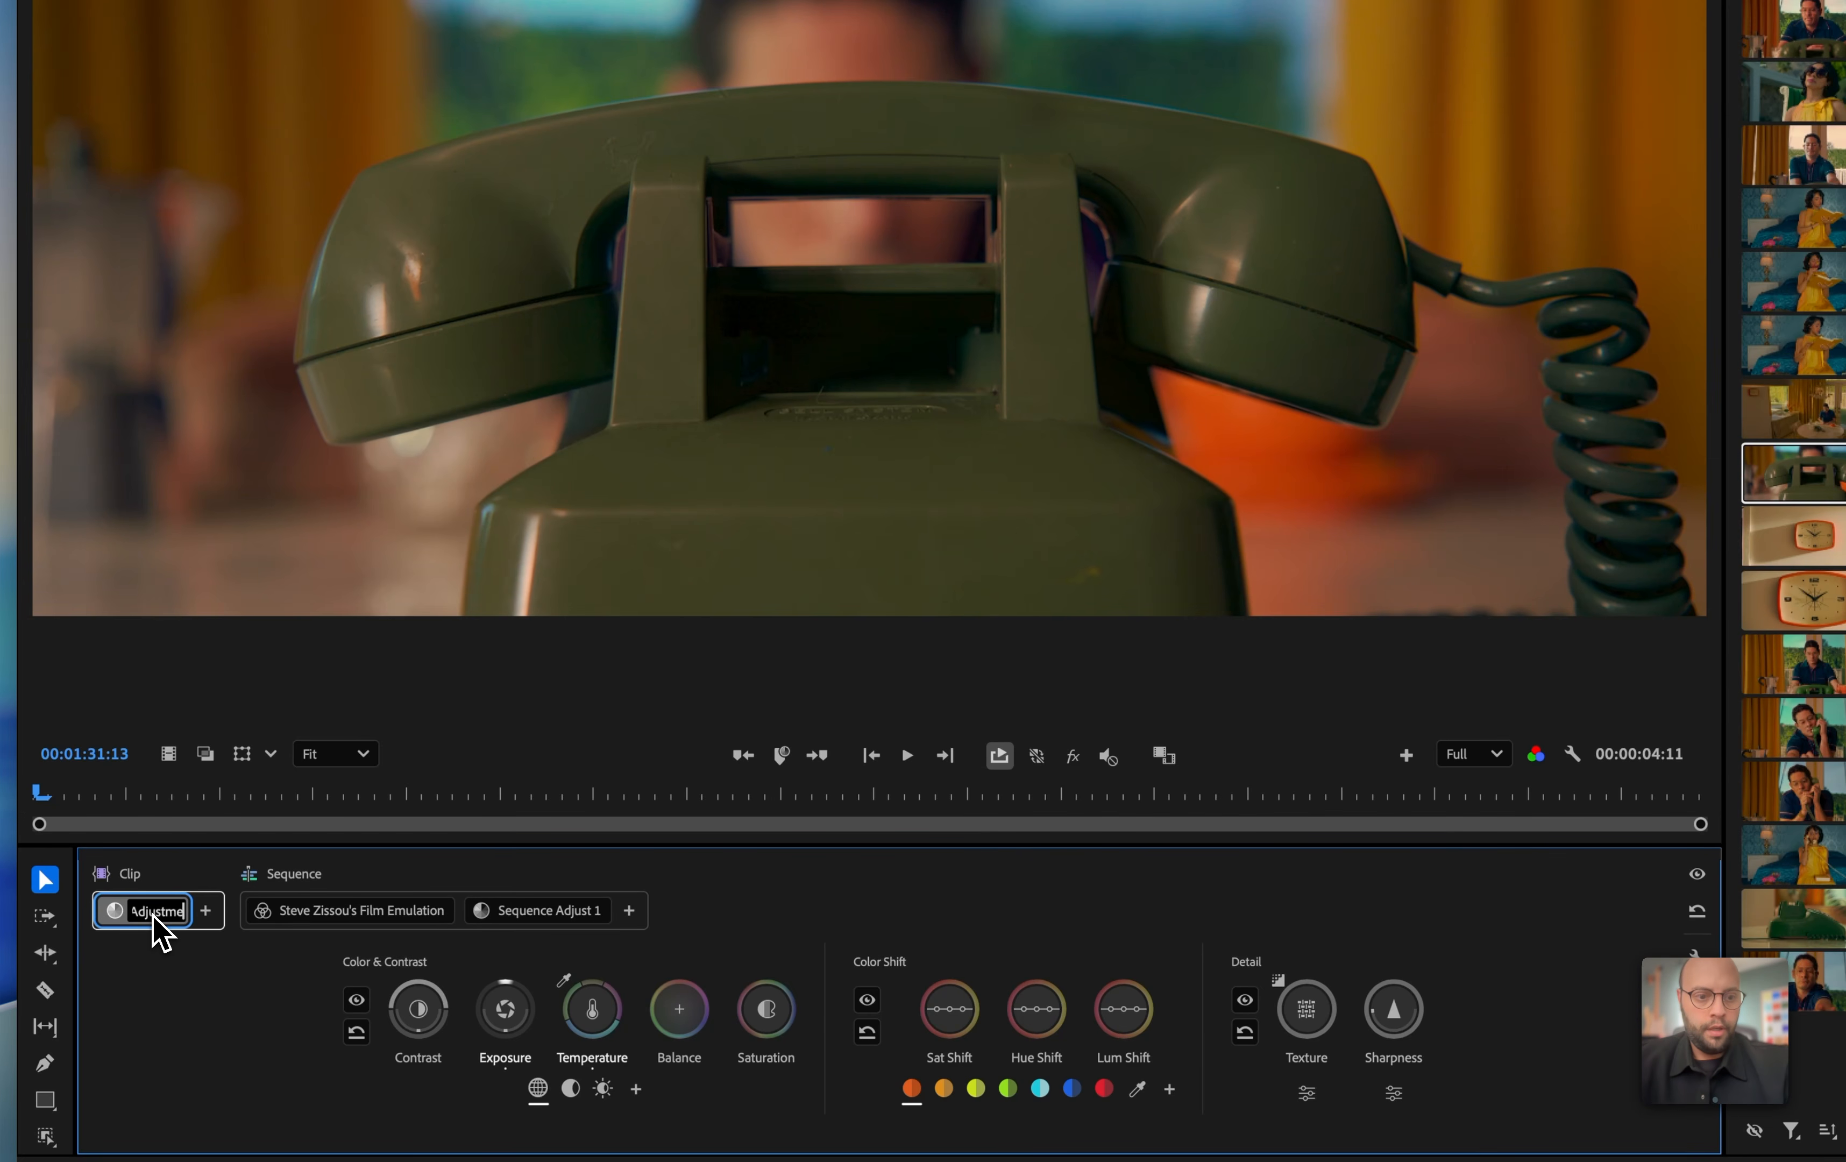
{"action": "key", "text": "Return"}
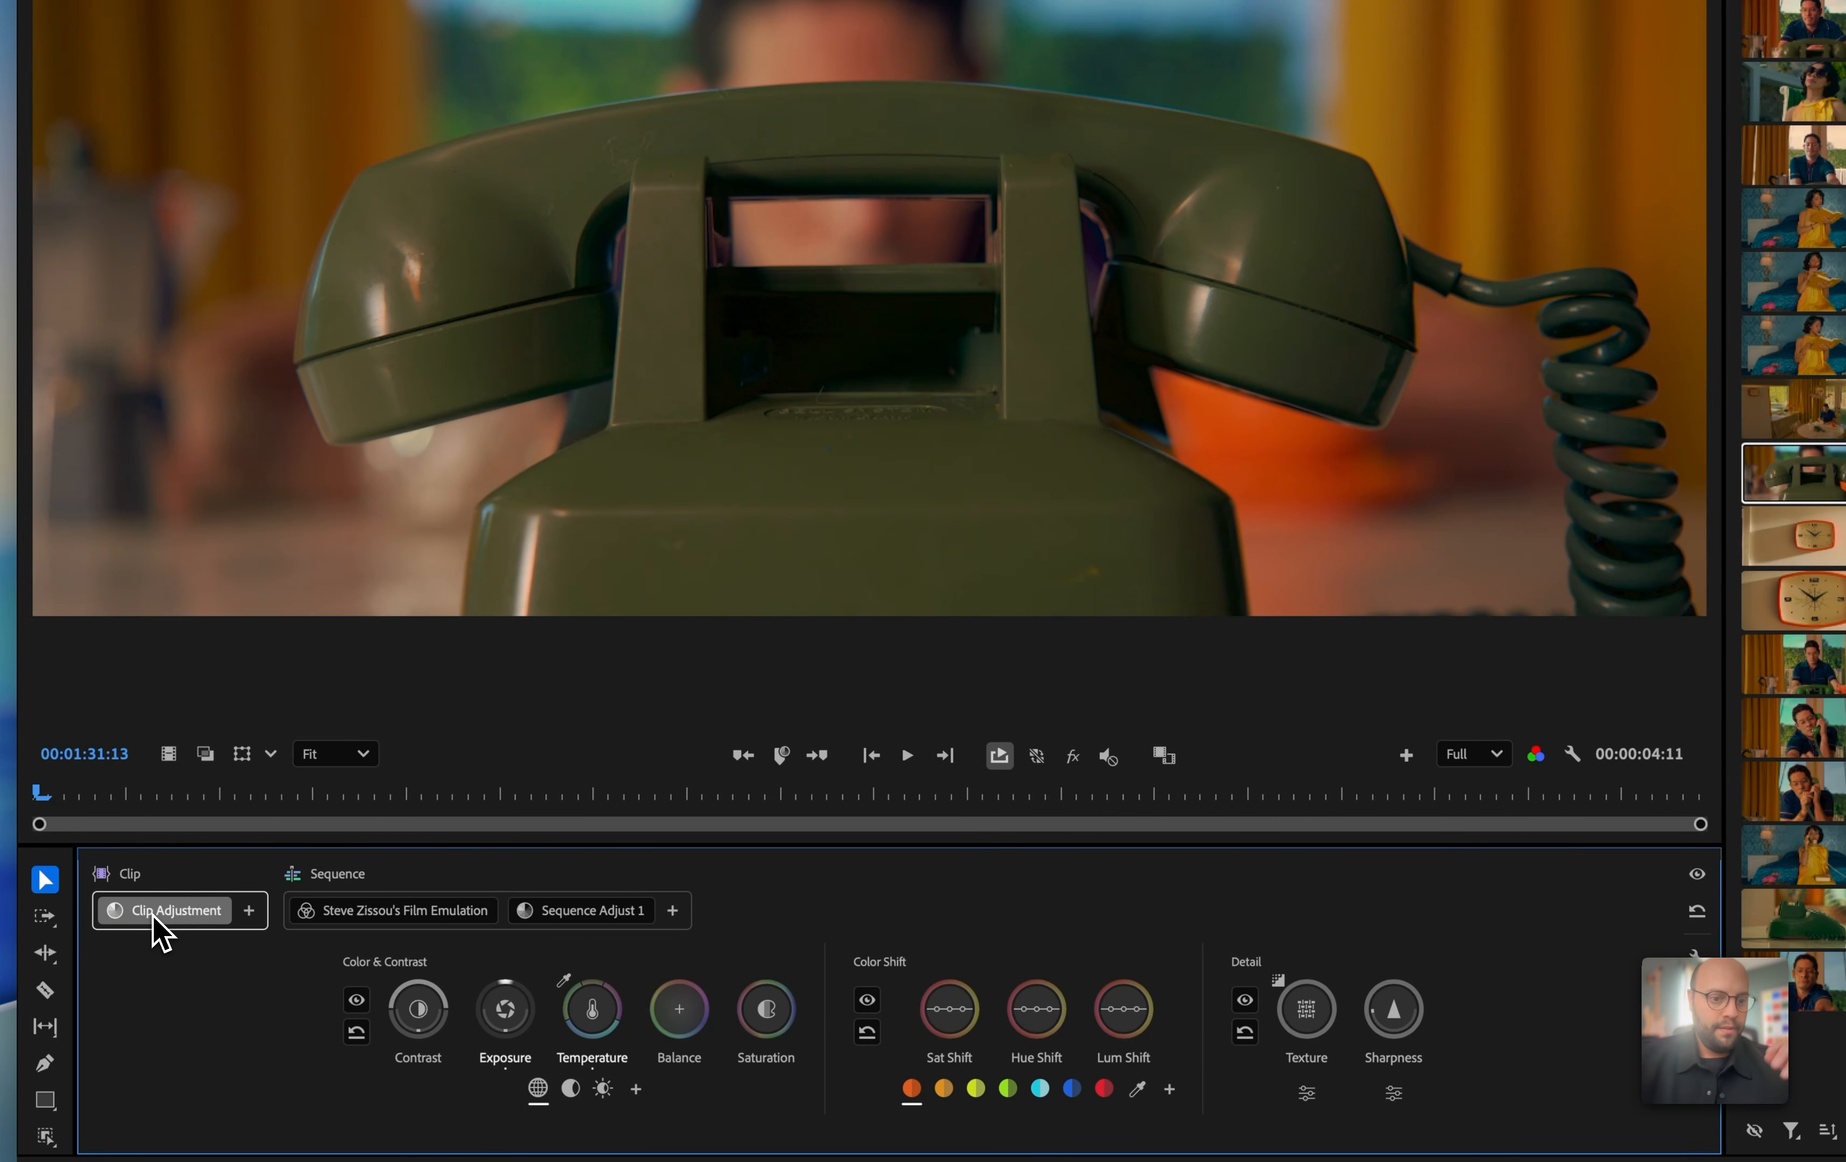
Add a second clip adjustment after Clip Adjustment and name it "Object Mask - Phone".
{"action": "left_click", "coordinate": [249, 912]}
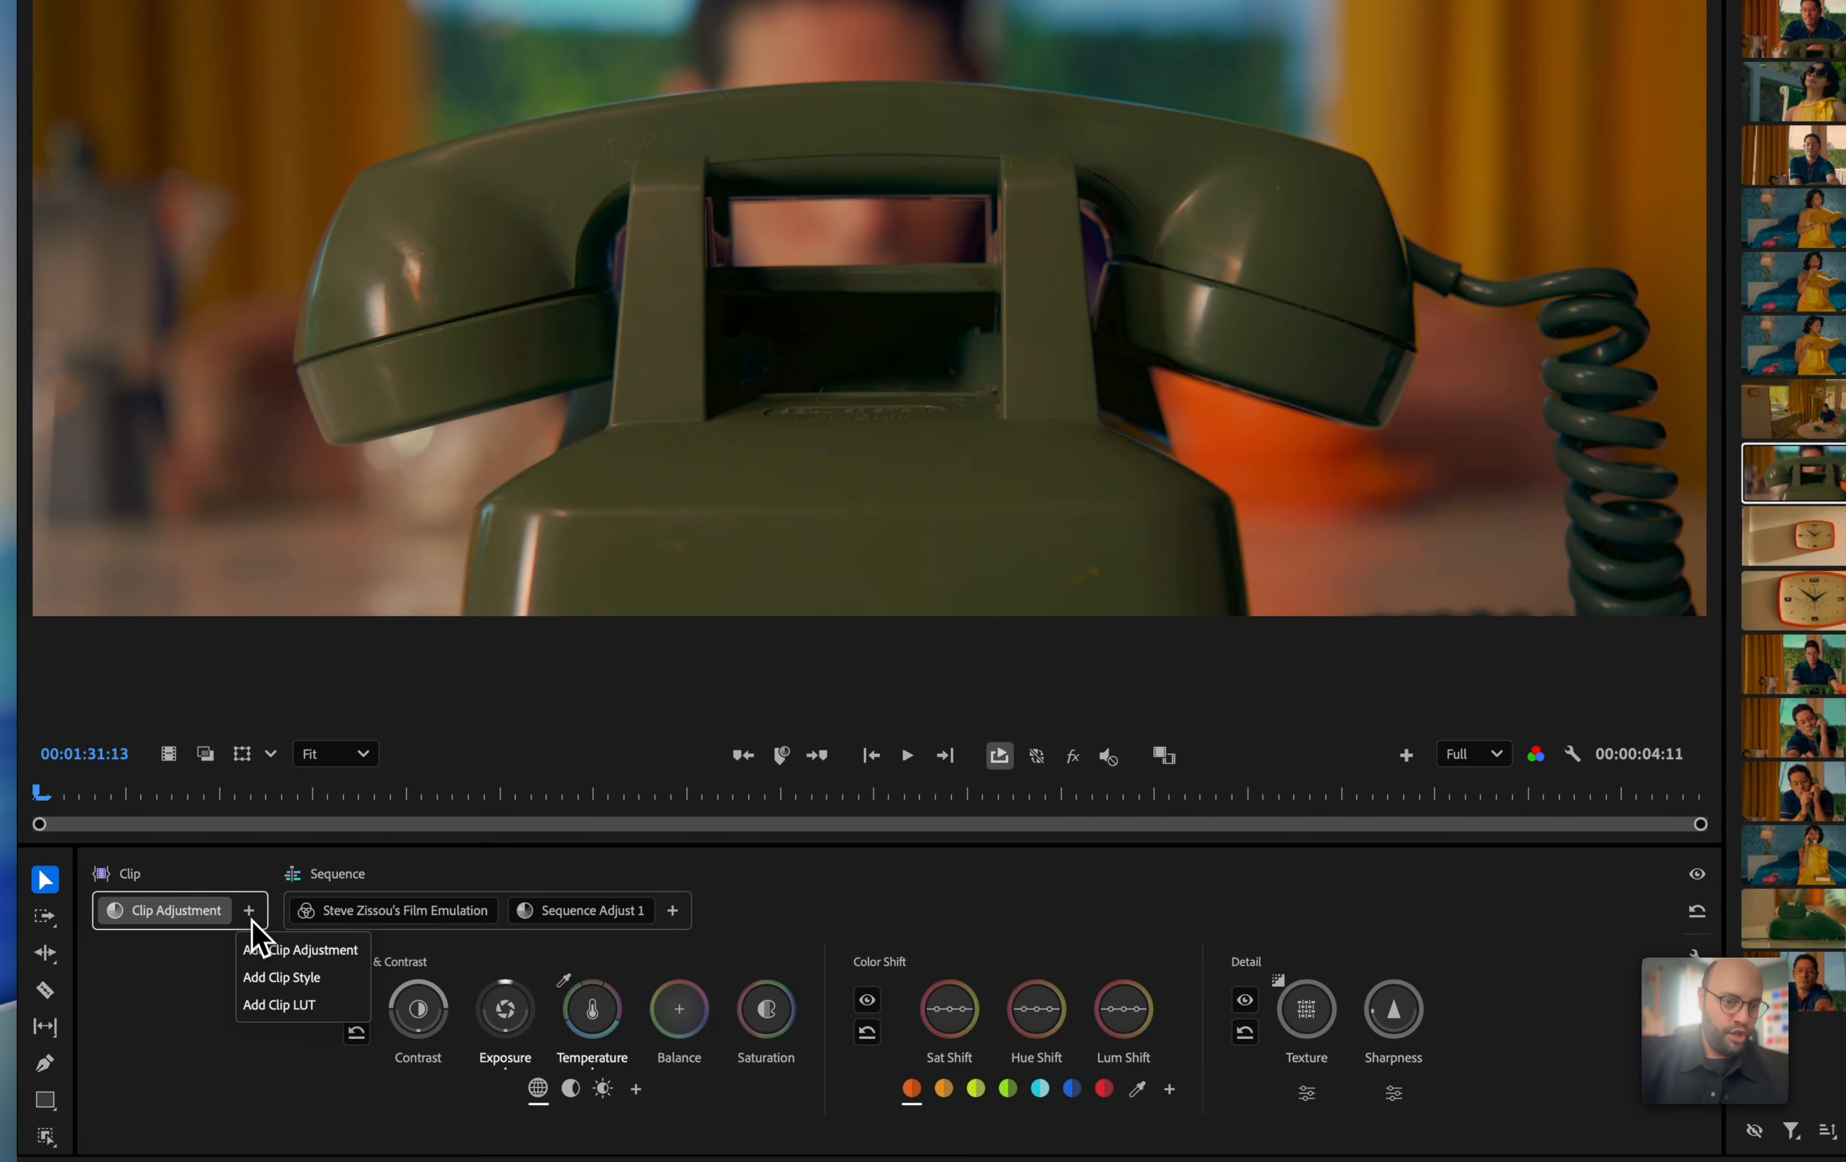
{"action": "left_click", "coordinate": [271, 951]}
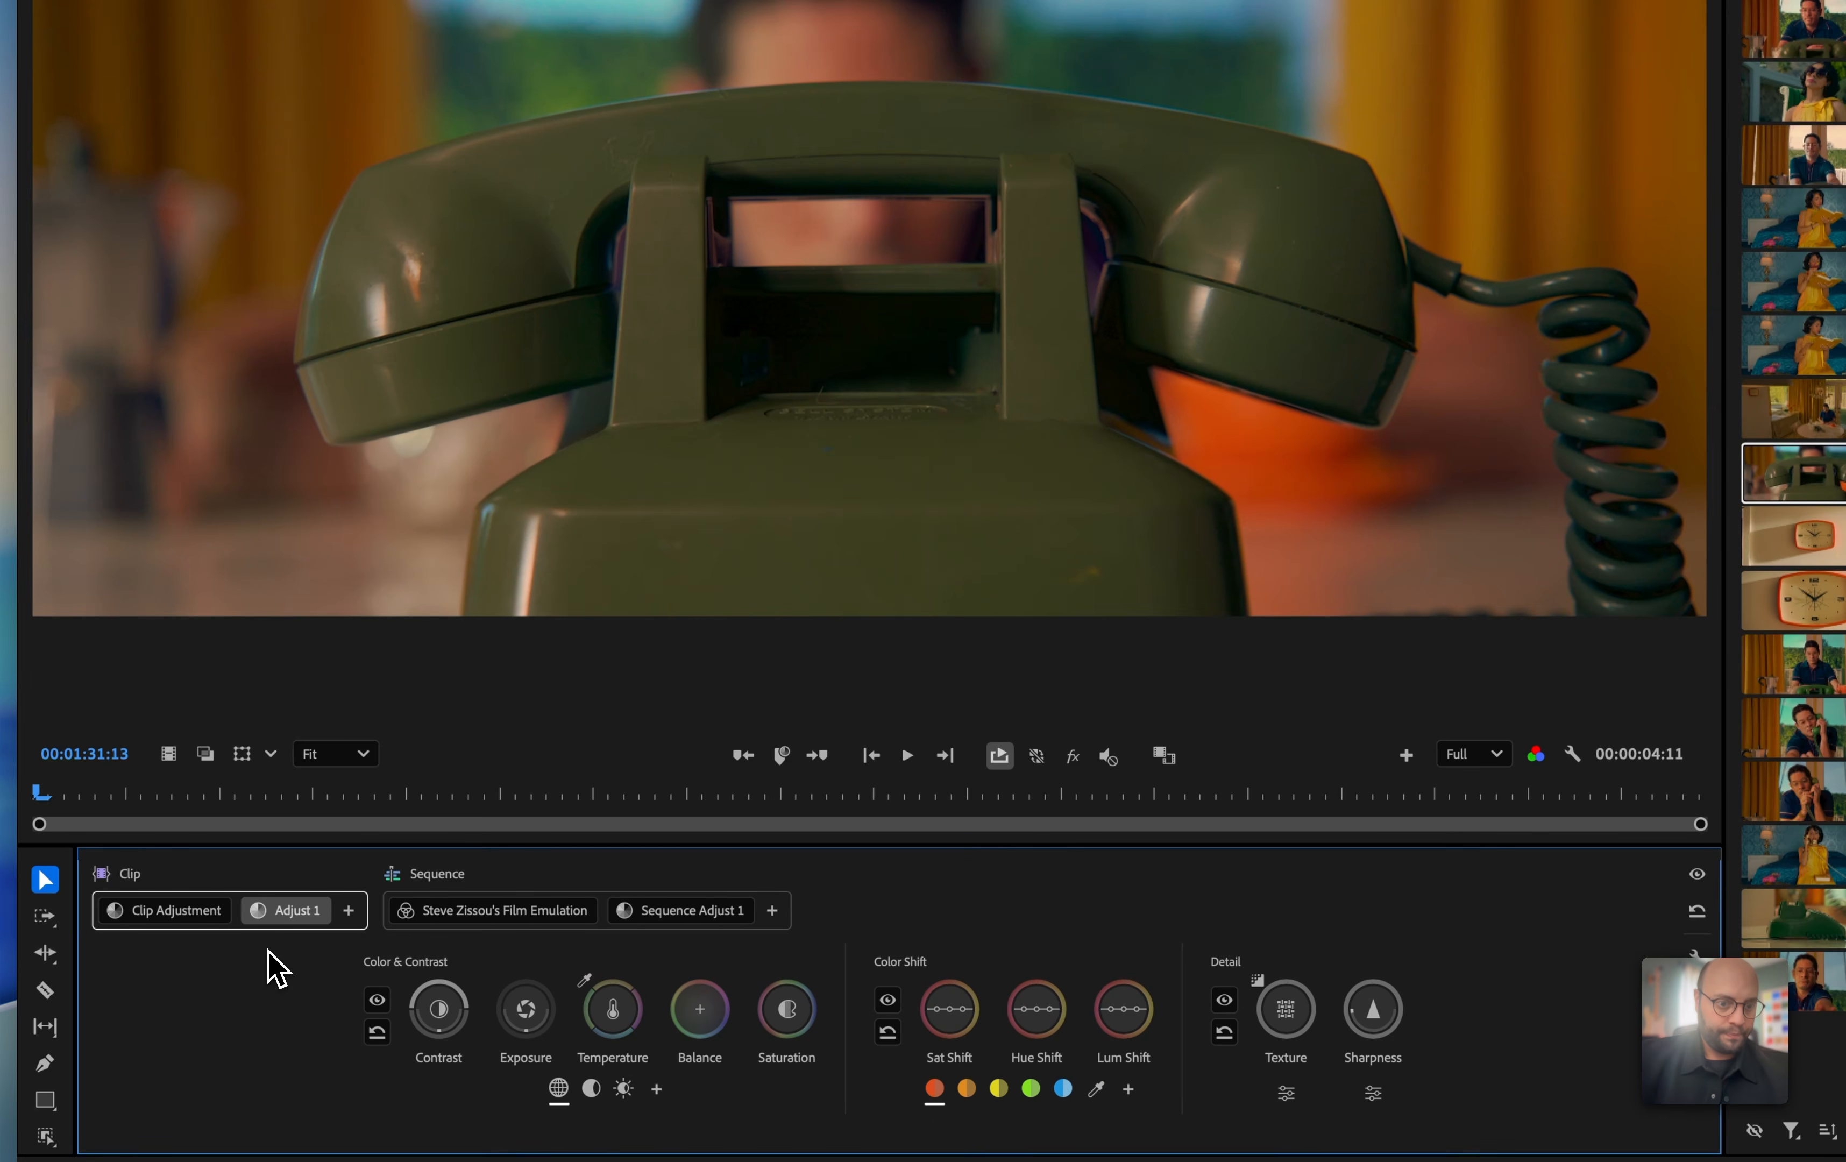
{"action": "double_click", "coordinate": [298, 915]}
{"action": "type", "text": "Object"}
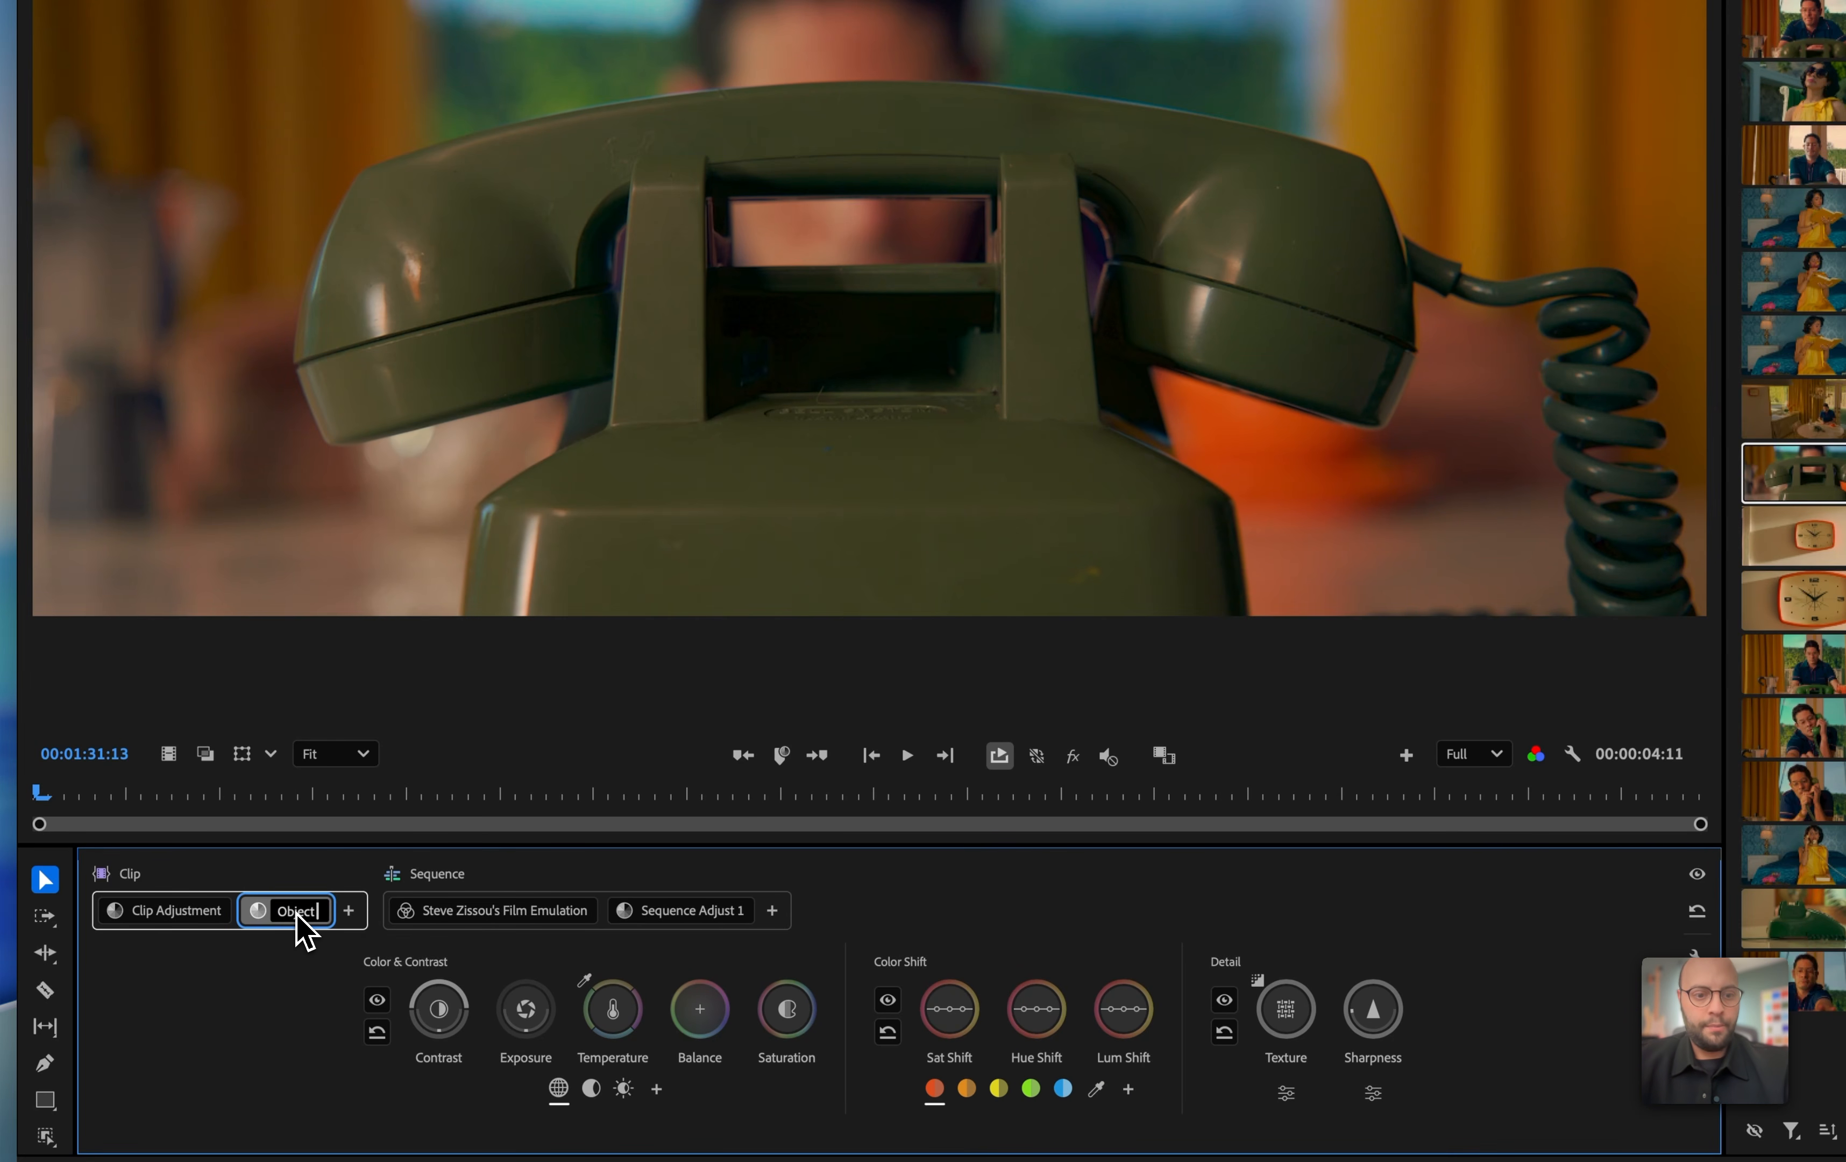
{"action": "type", "text": " Mask - Phone"}
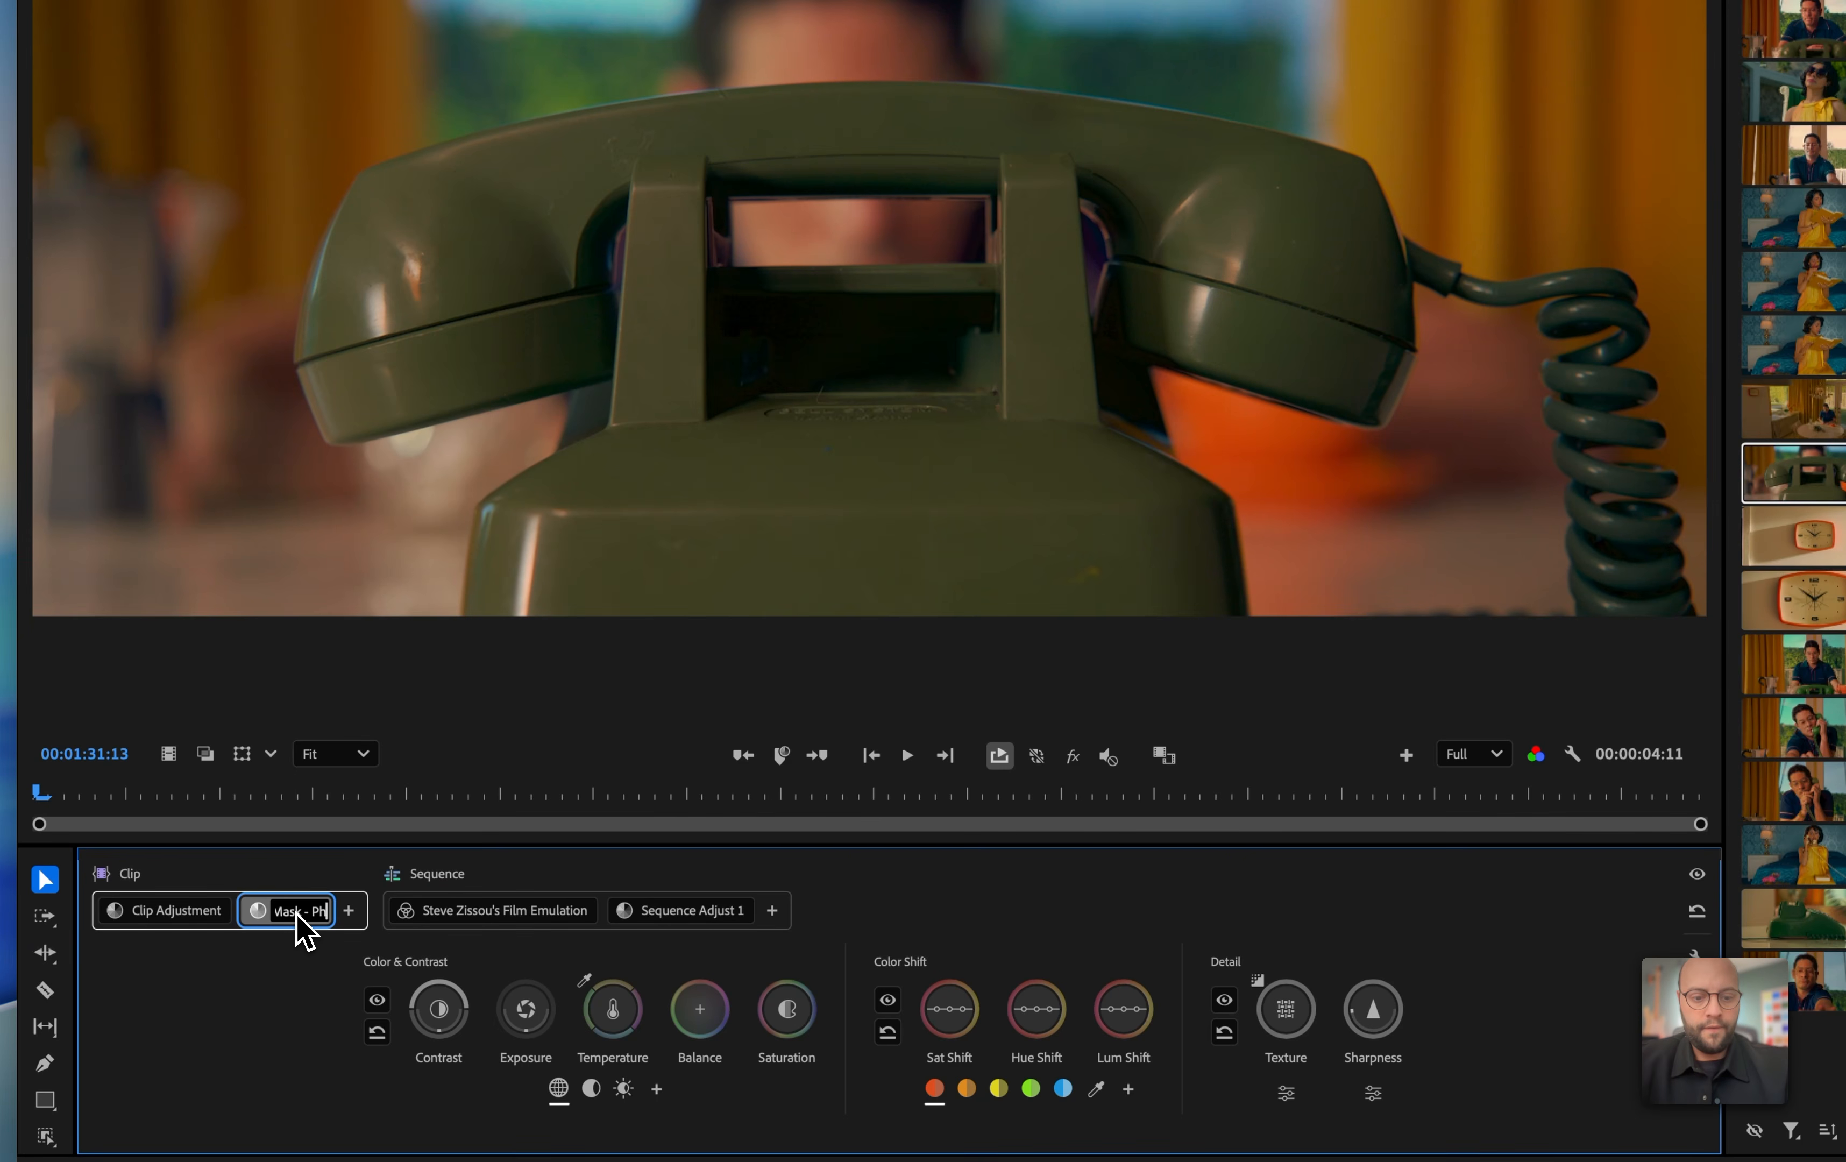
{"action": "key", "text": "Return"}
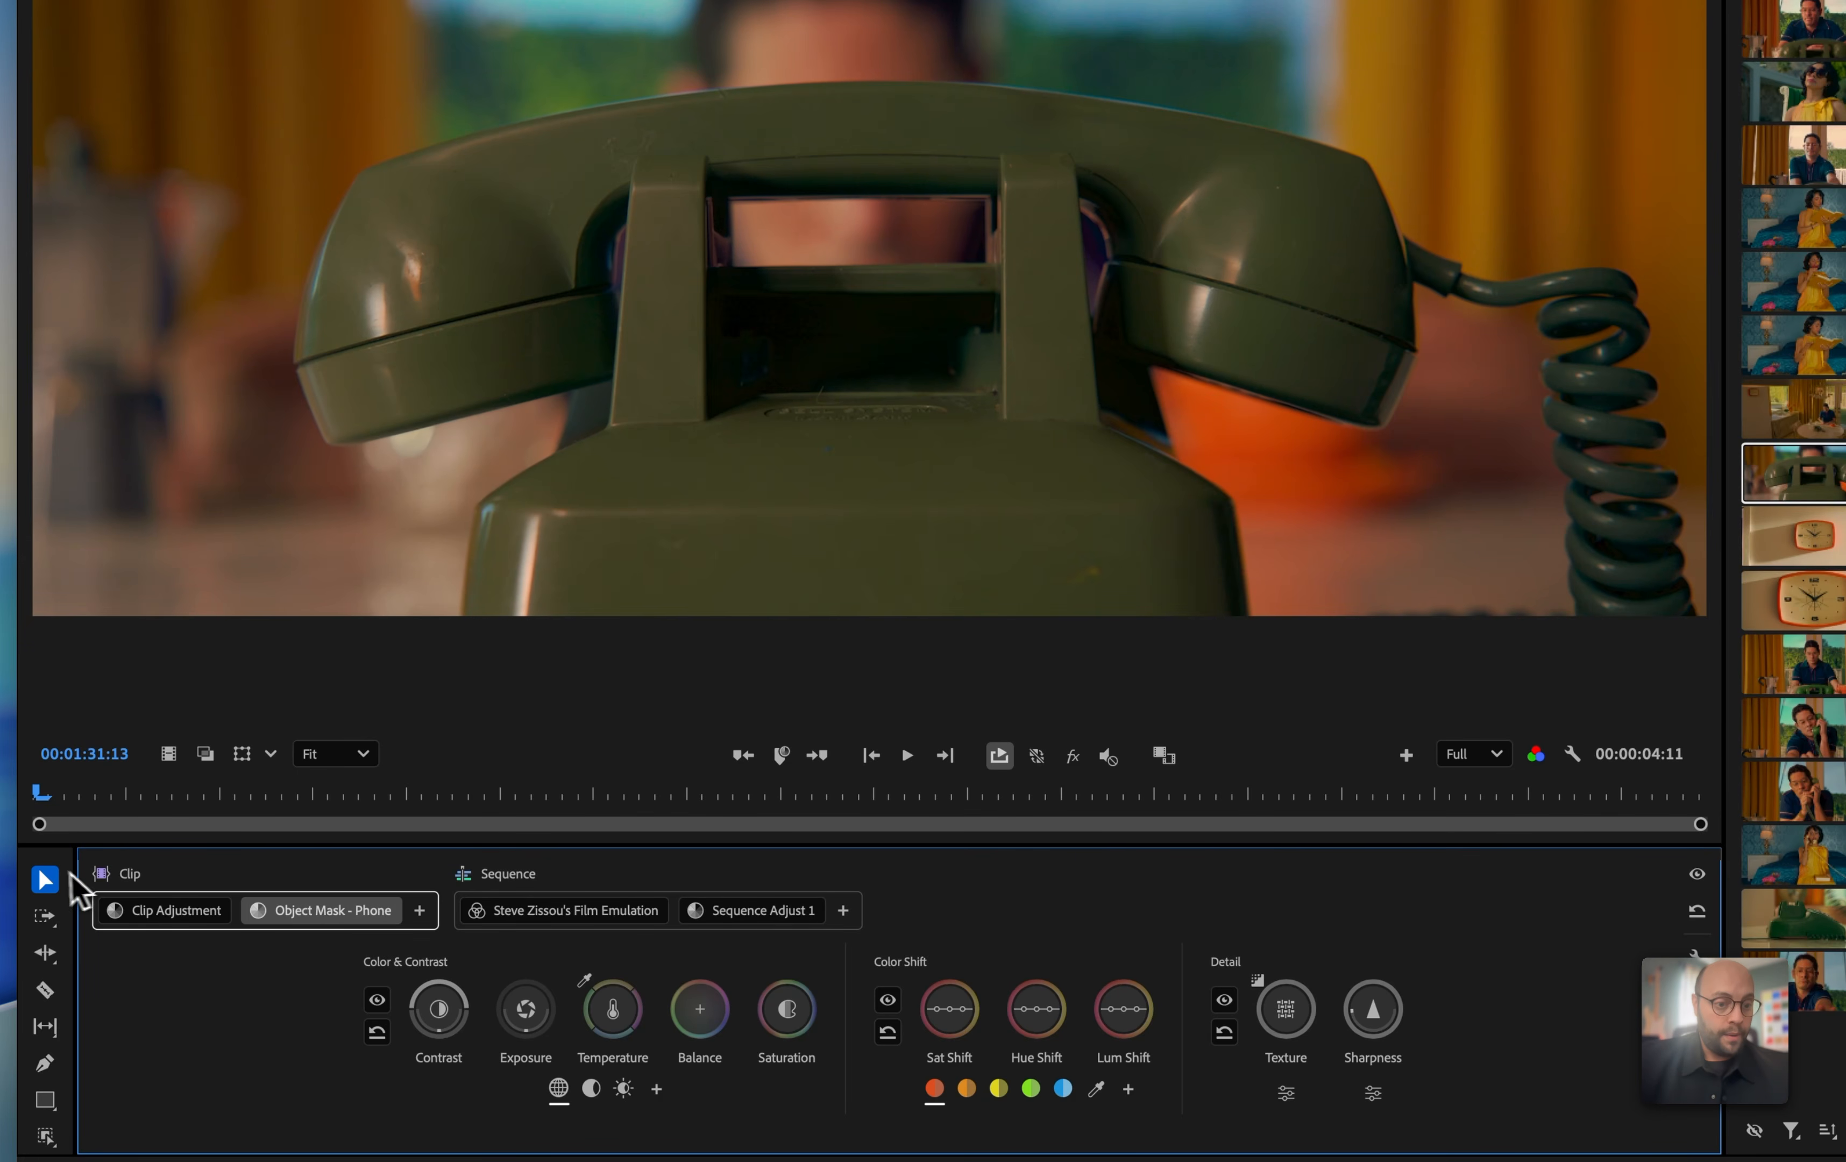
Mask the telephone with the Object Mask tool and reselect the mask attached to the Object Mask - Phone adjustment.
{"action": "left_click", "coordinate": [45, 1135]}
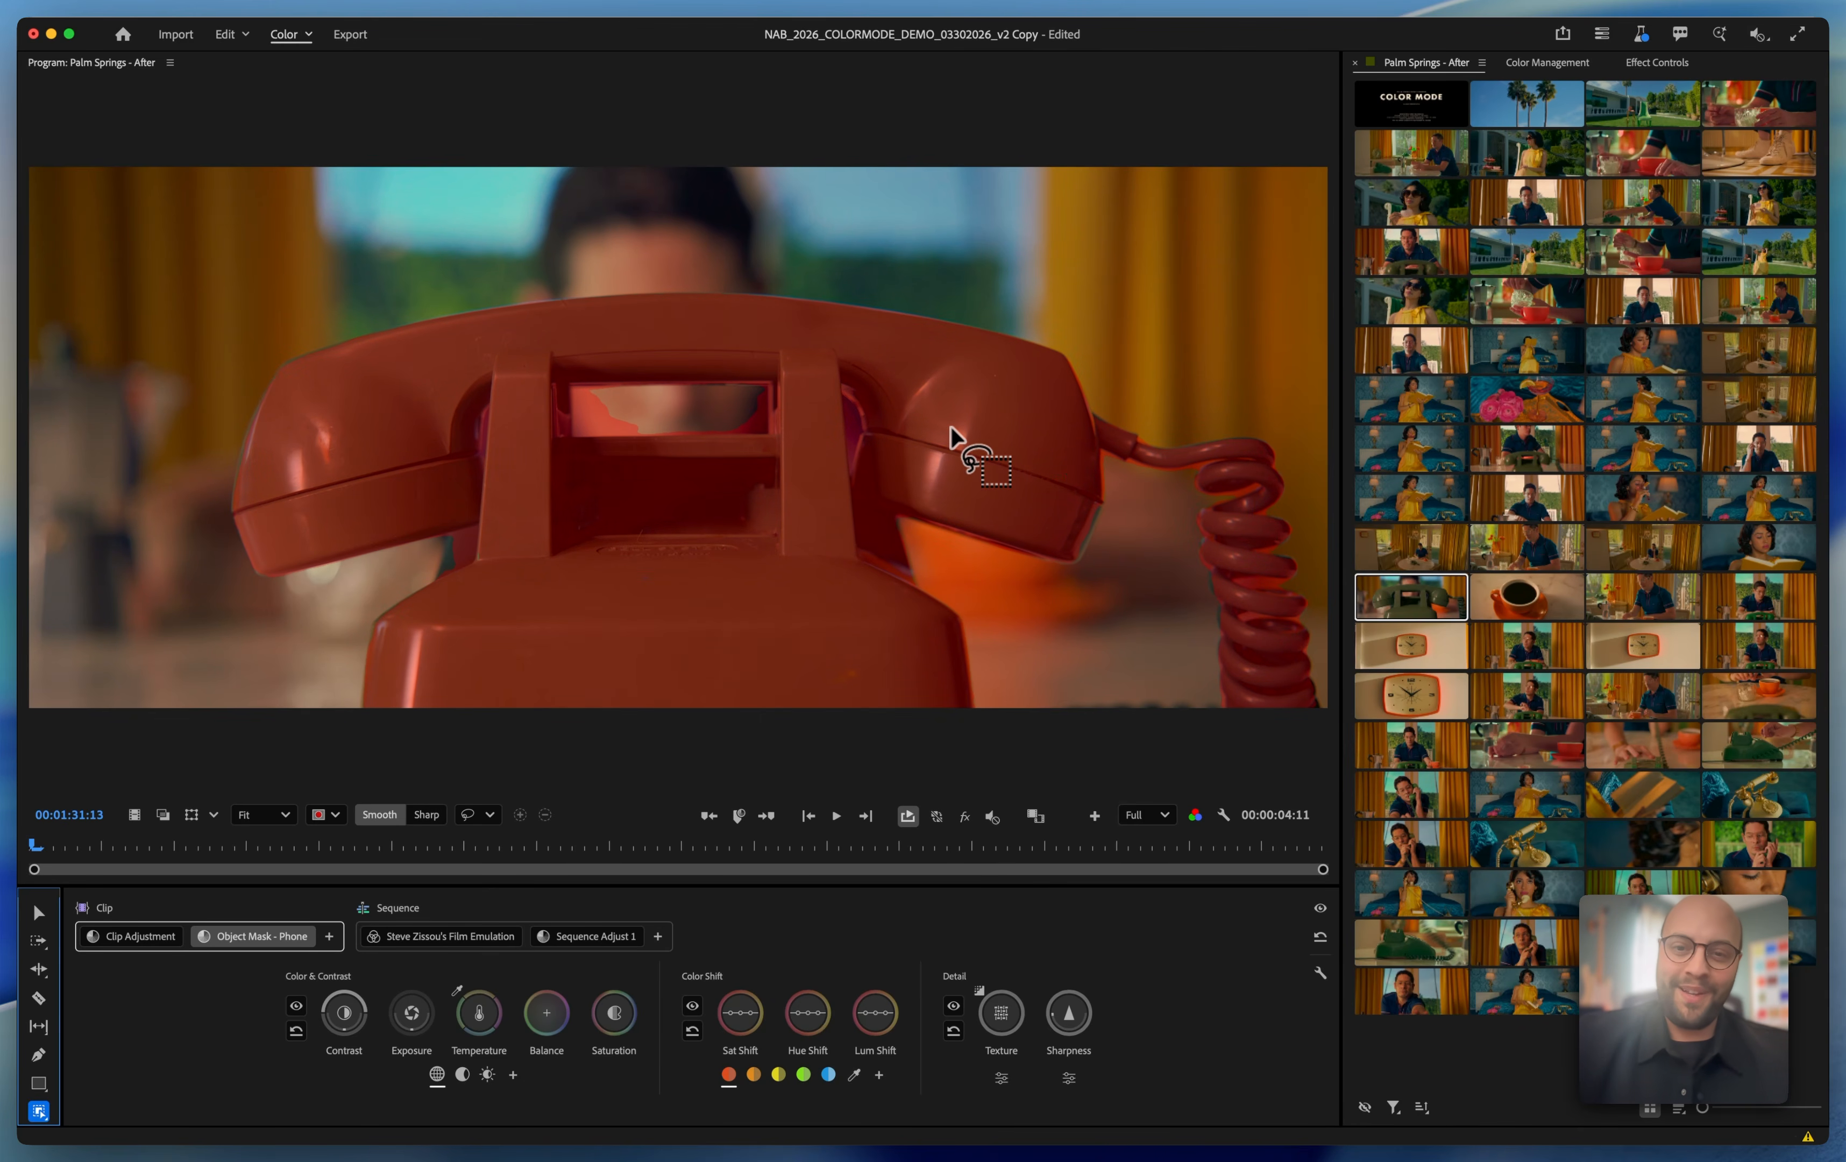
{"action": "left_click", "coordinate": [680, 359]}
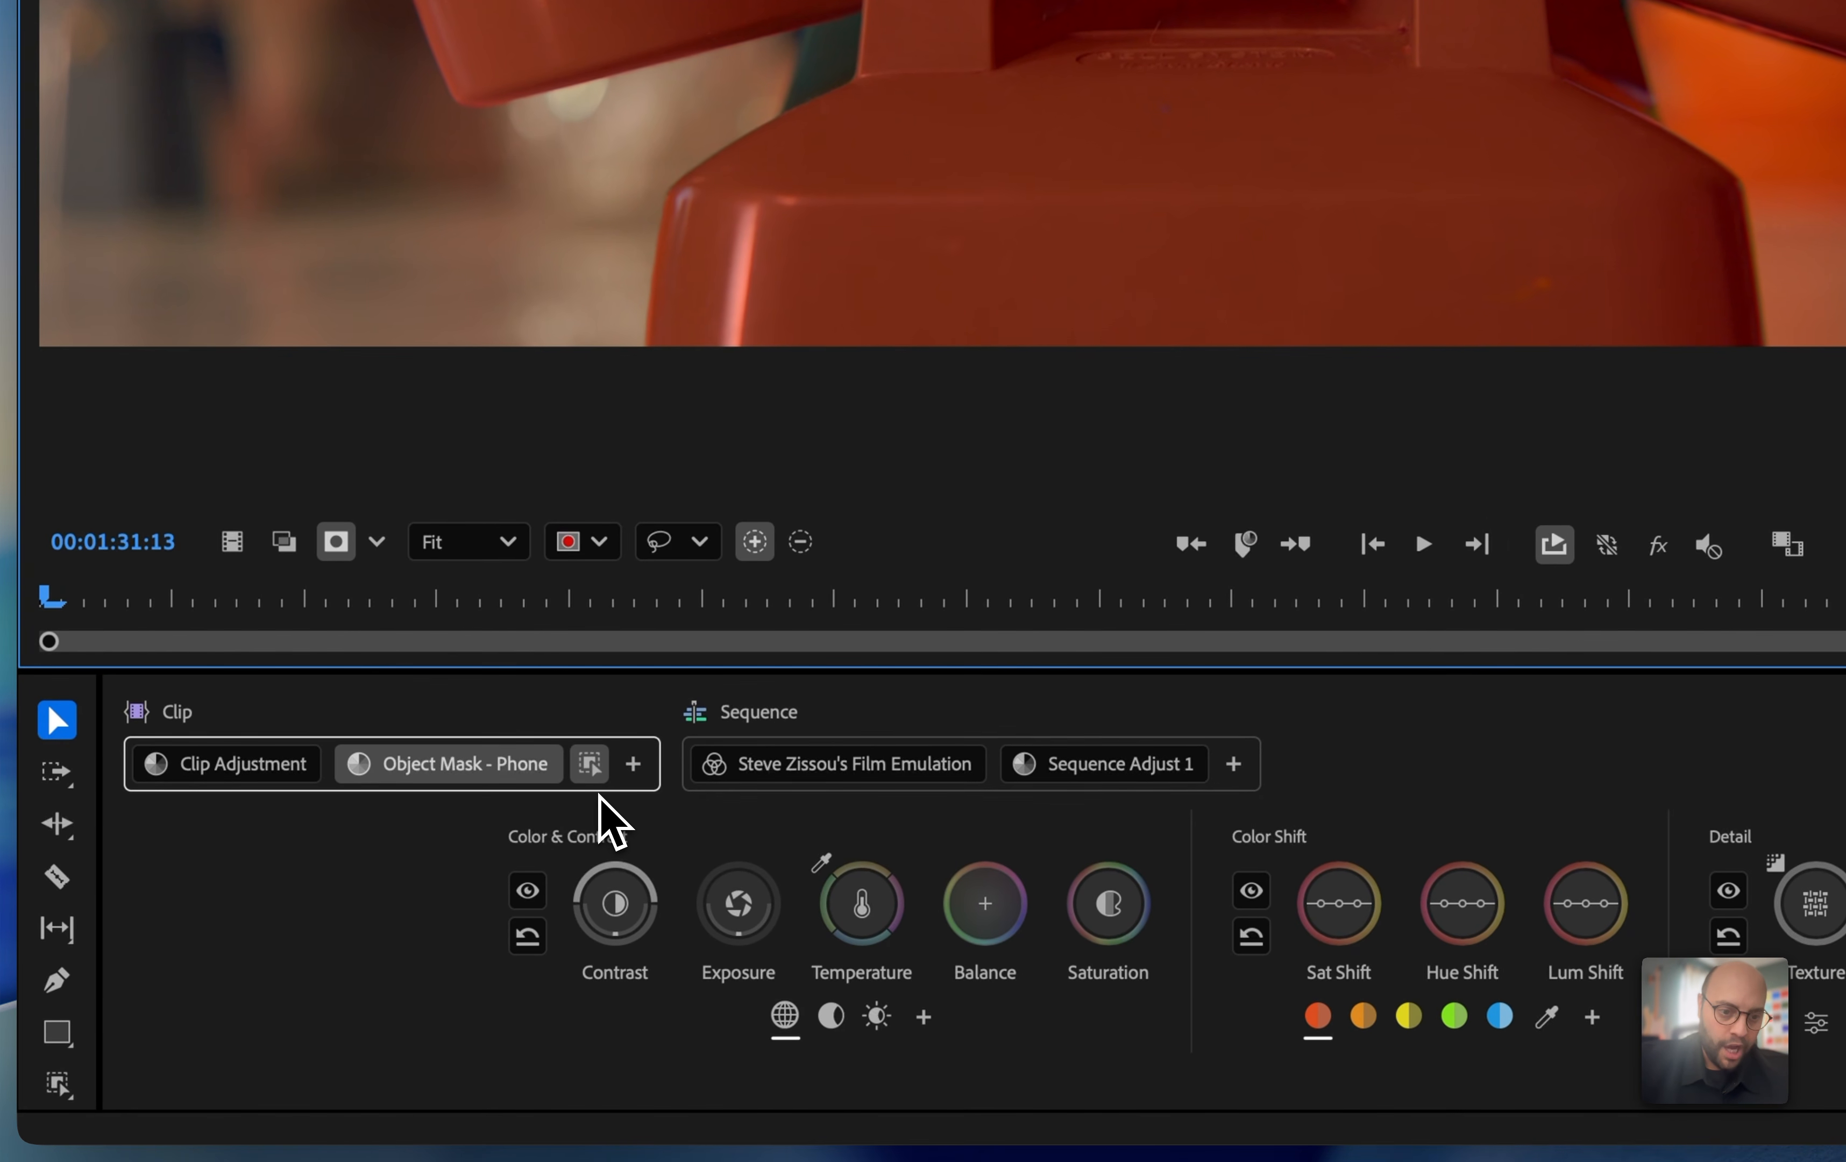
{"action": "left_click", "coordinate": [471, 767]}
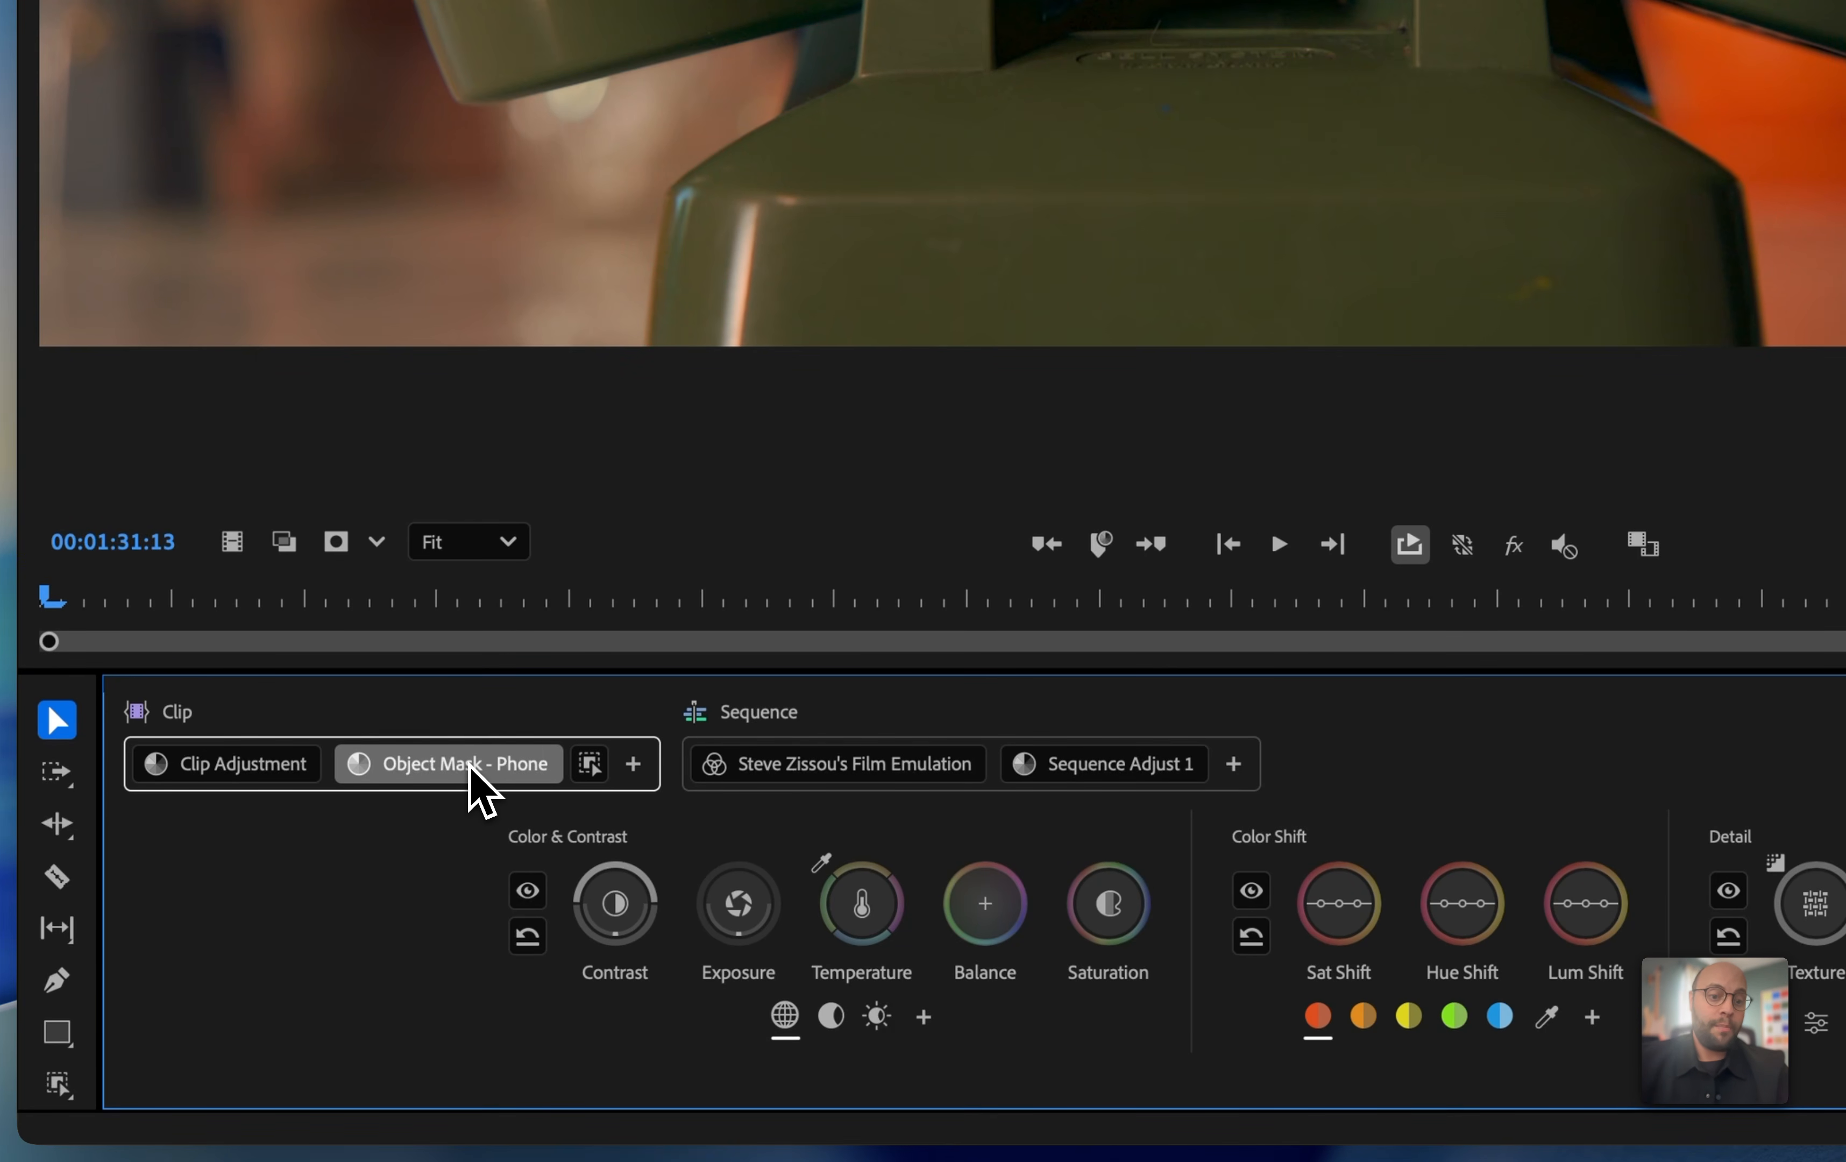
{"action": "left_click", "coordinate": [590, 764]}
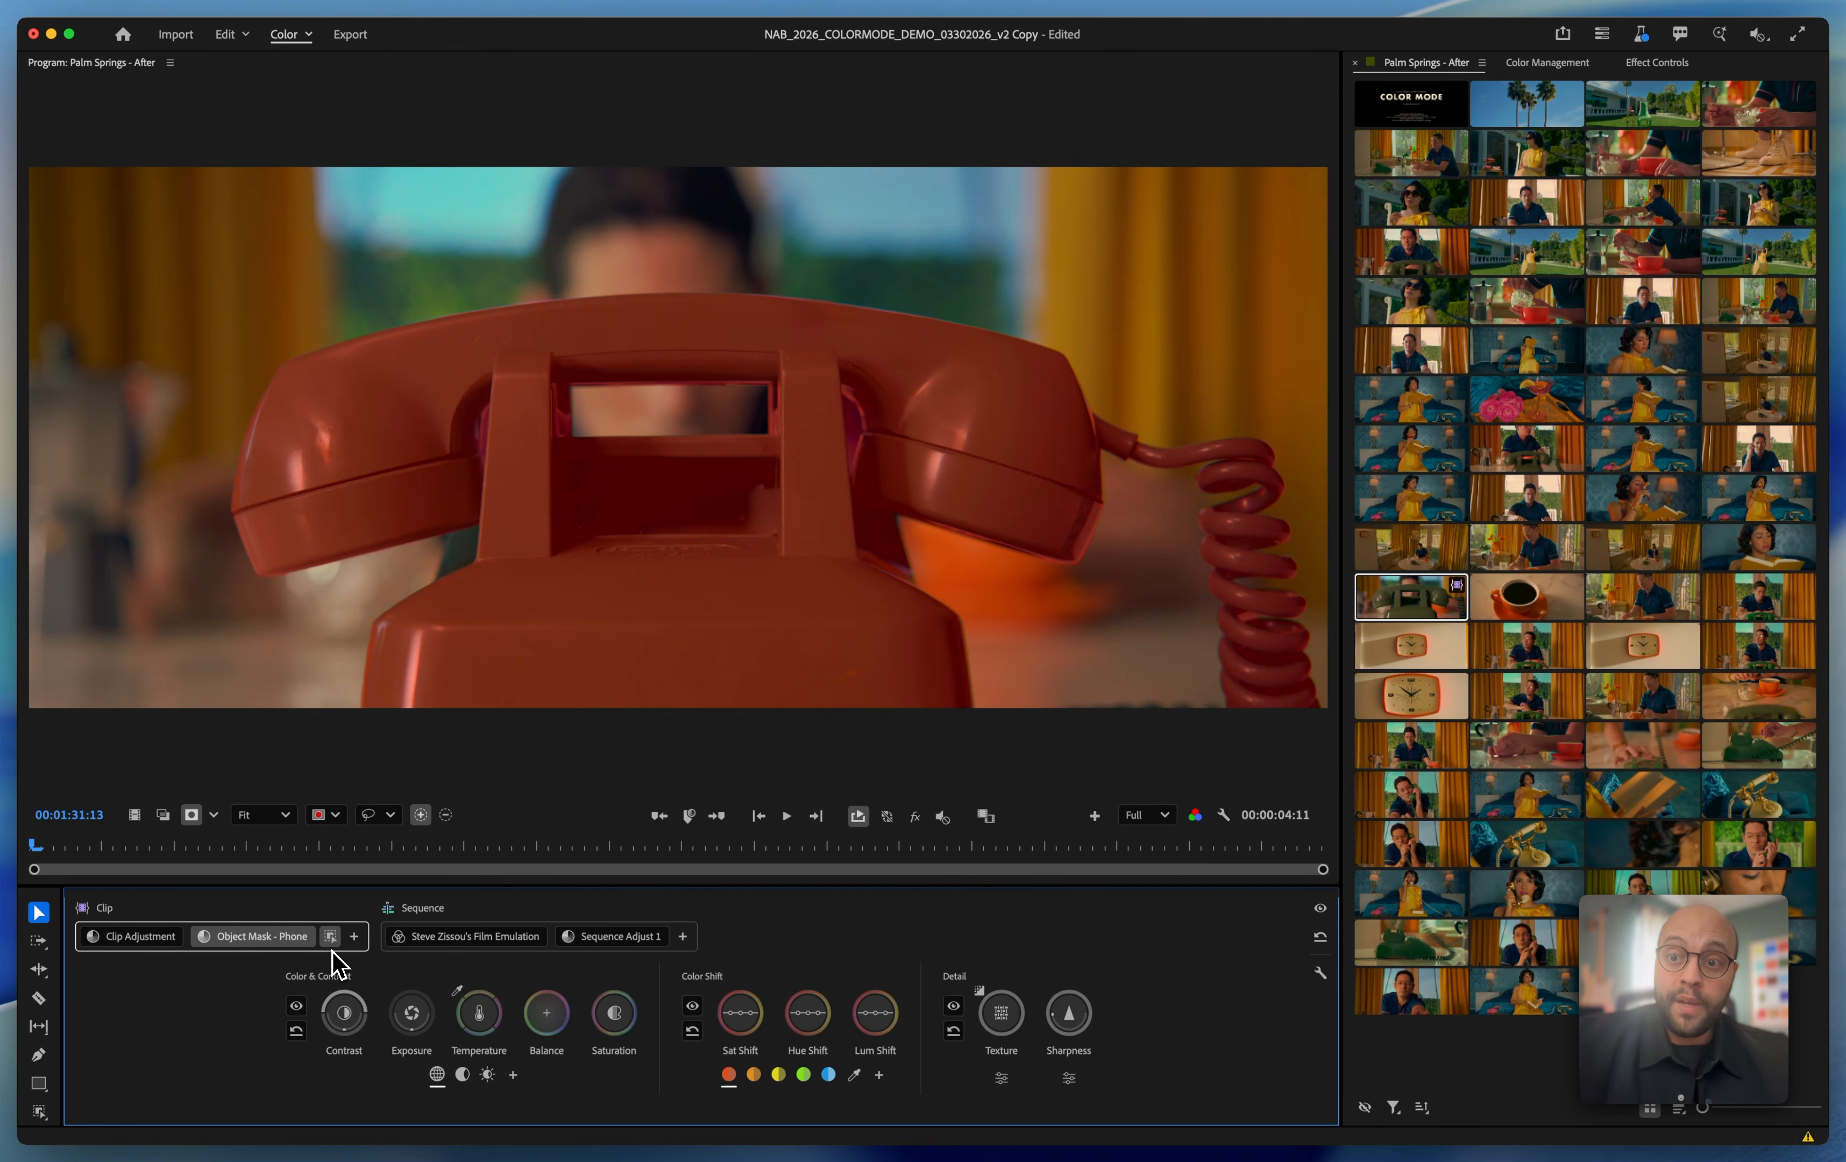
Expand the Object Mask - Phone adjustment in Effect Controls and track the phone mask through the clip.
{"action": "left_click", "coordinate": [1657, 65]}
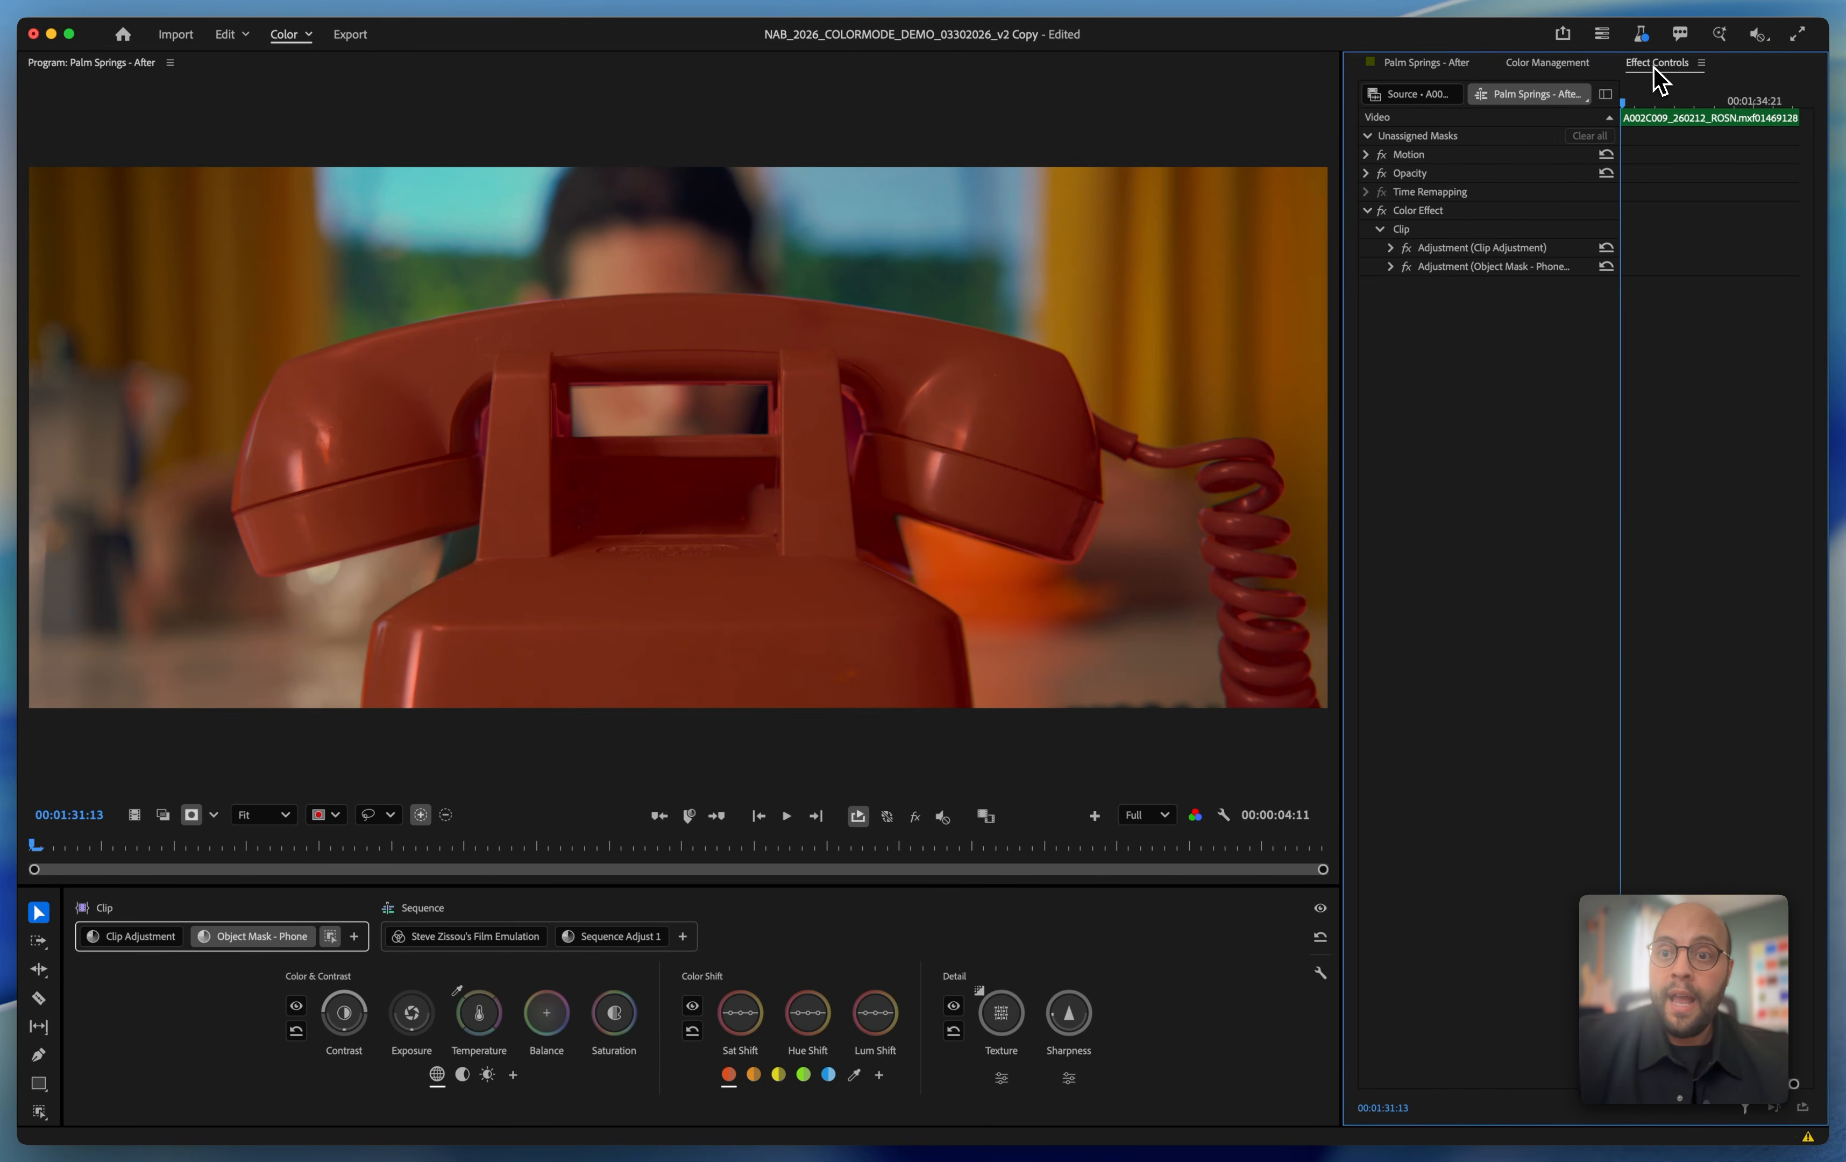
{"action": "left_click", "coordinate": [1391, 267]}
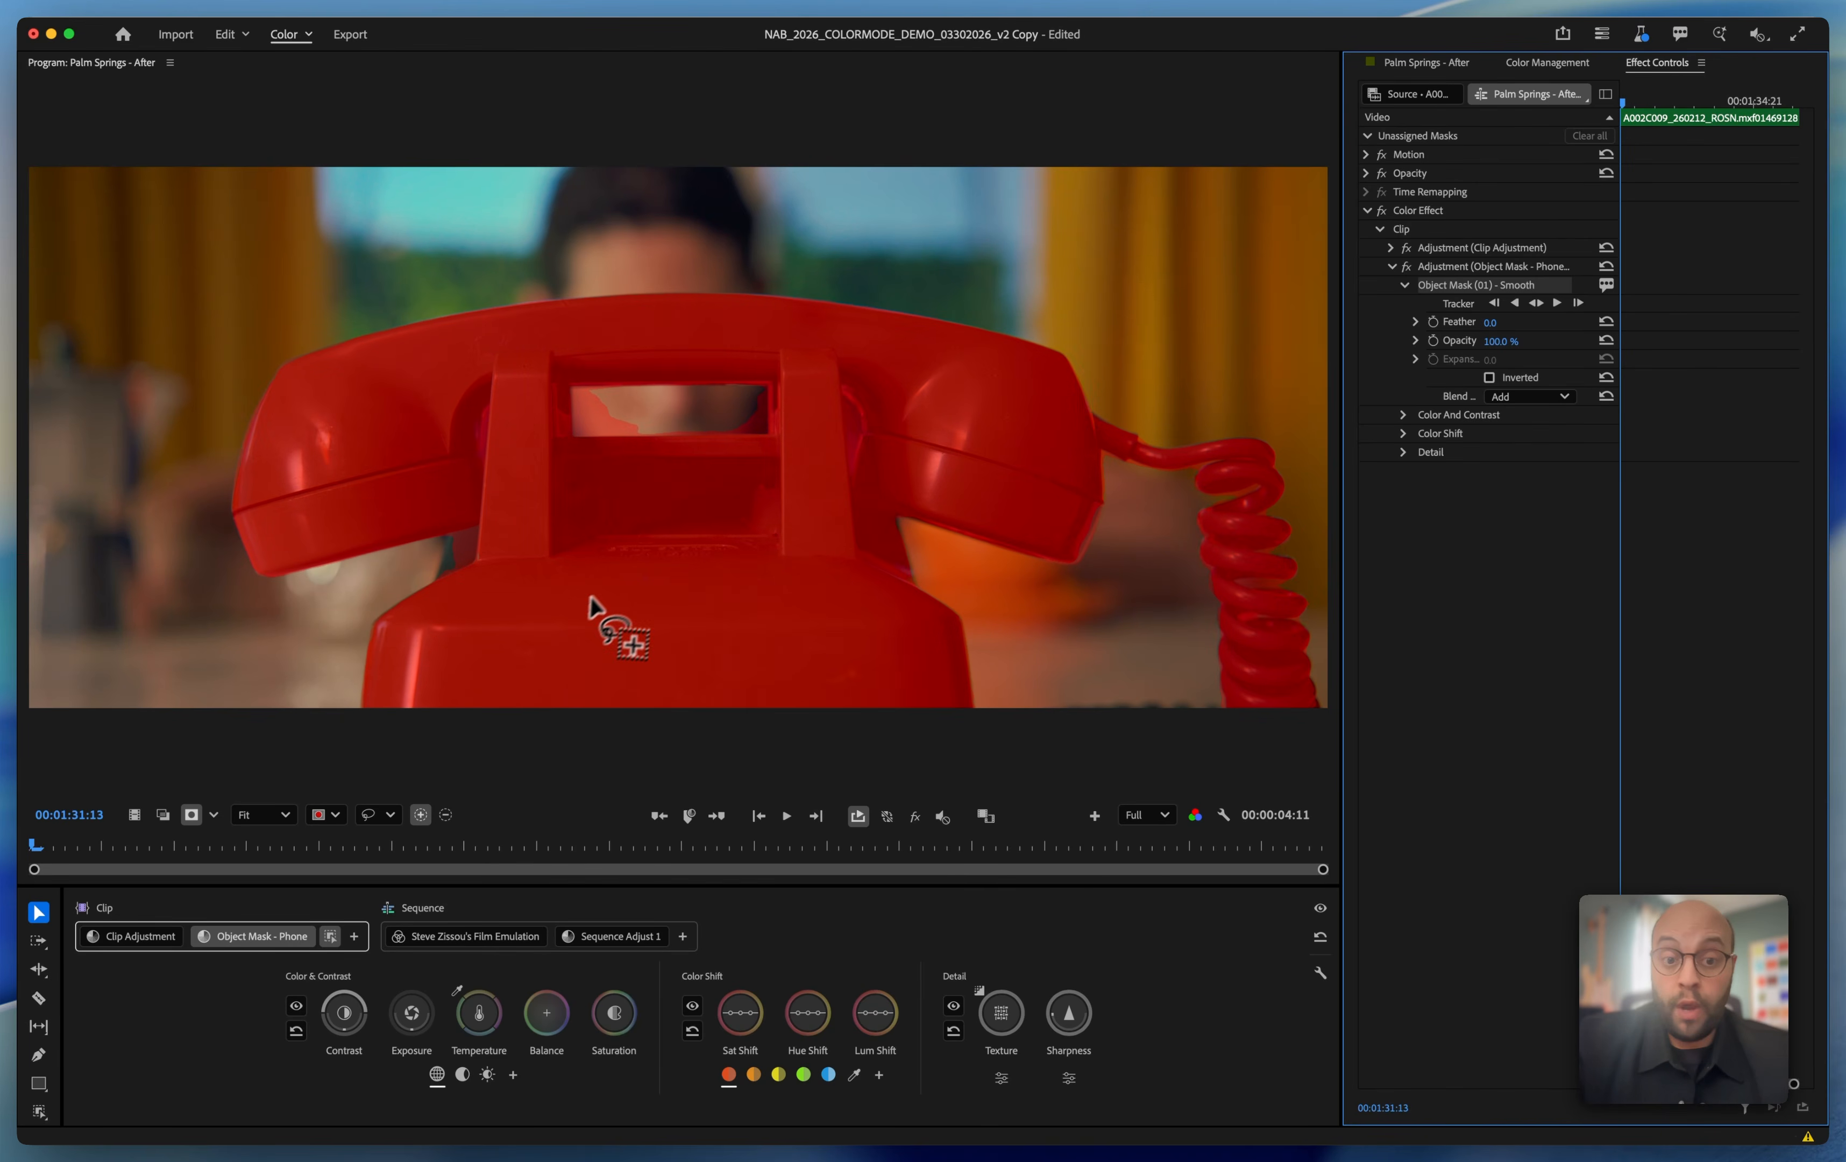
{"action": "right_click", "coordinate": [607, 592]}
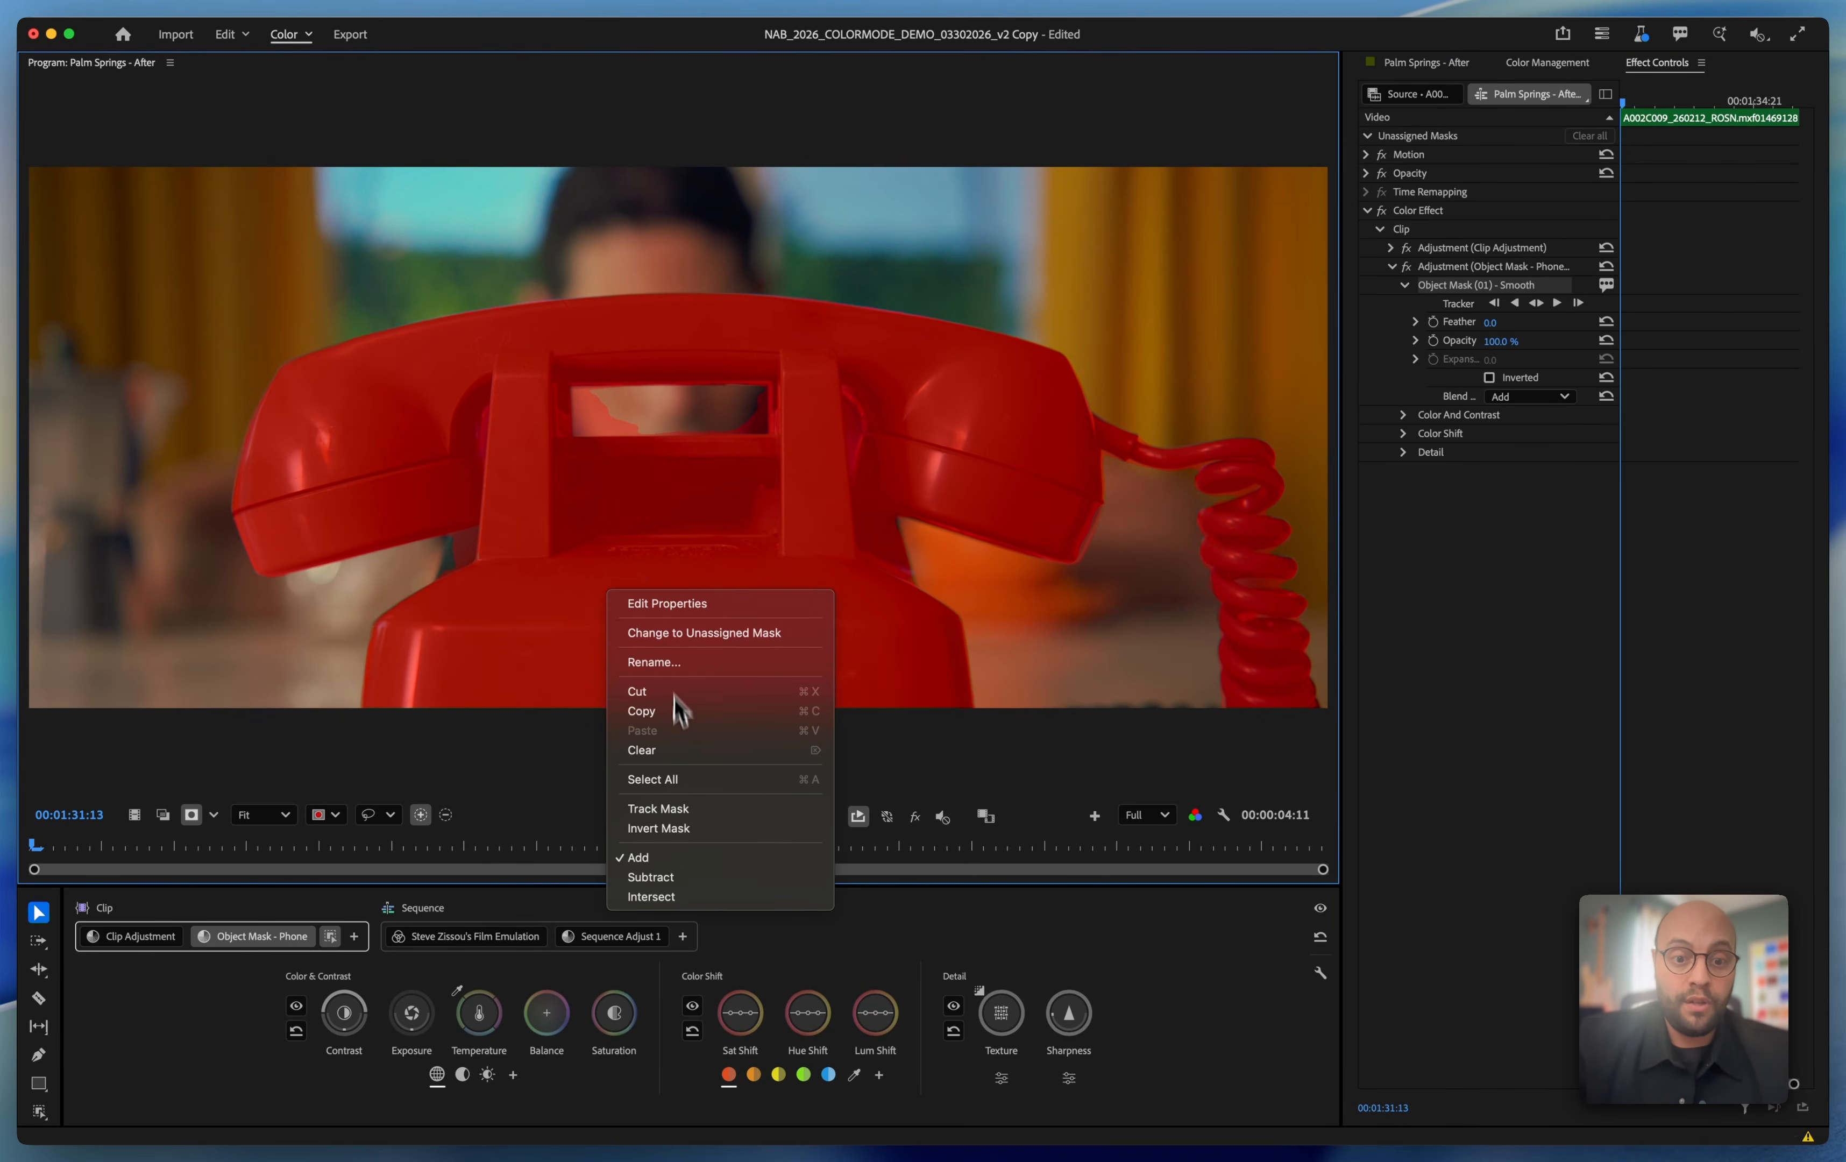
{"action": "left_click", "coordinate": [662, 809]}
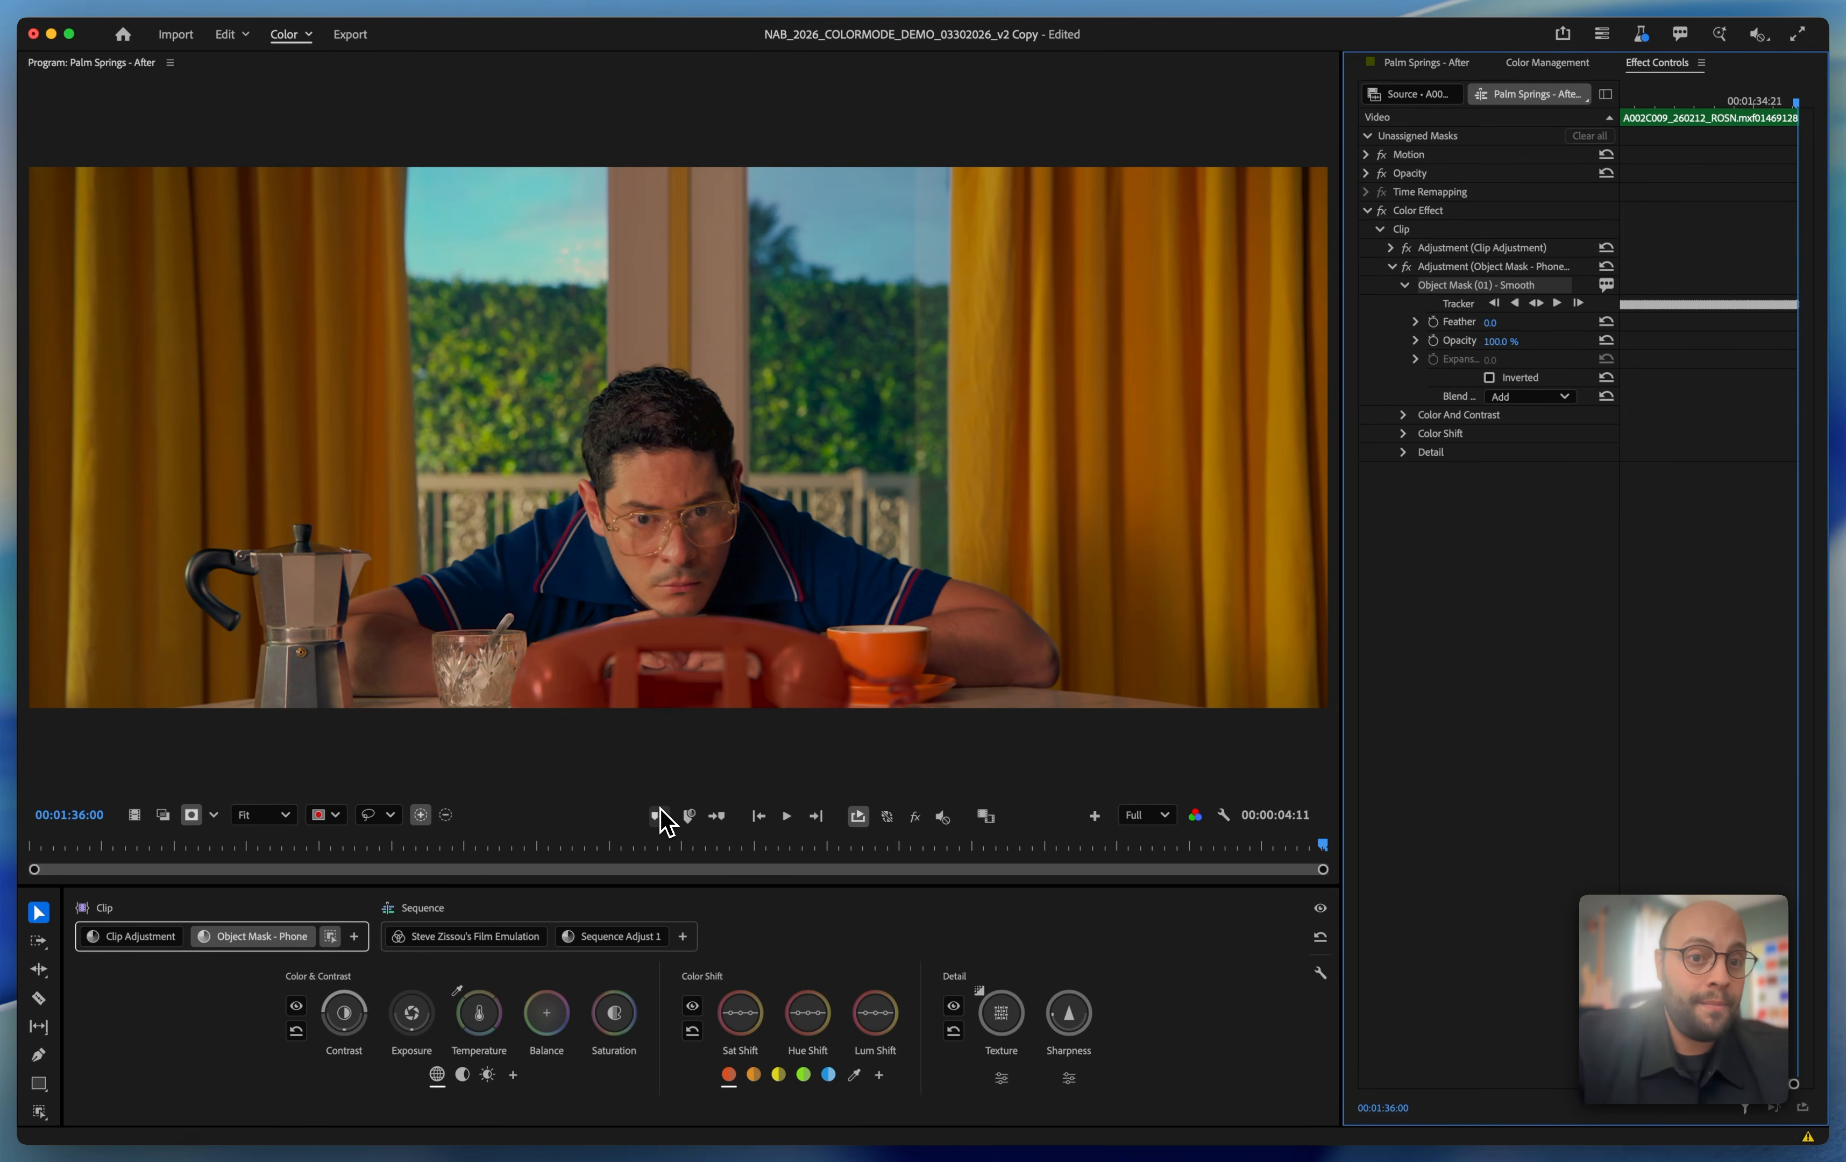
{"action": "left_click", "coordinate": [659, 813]}
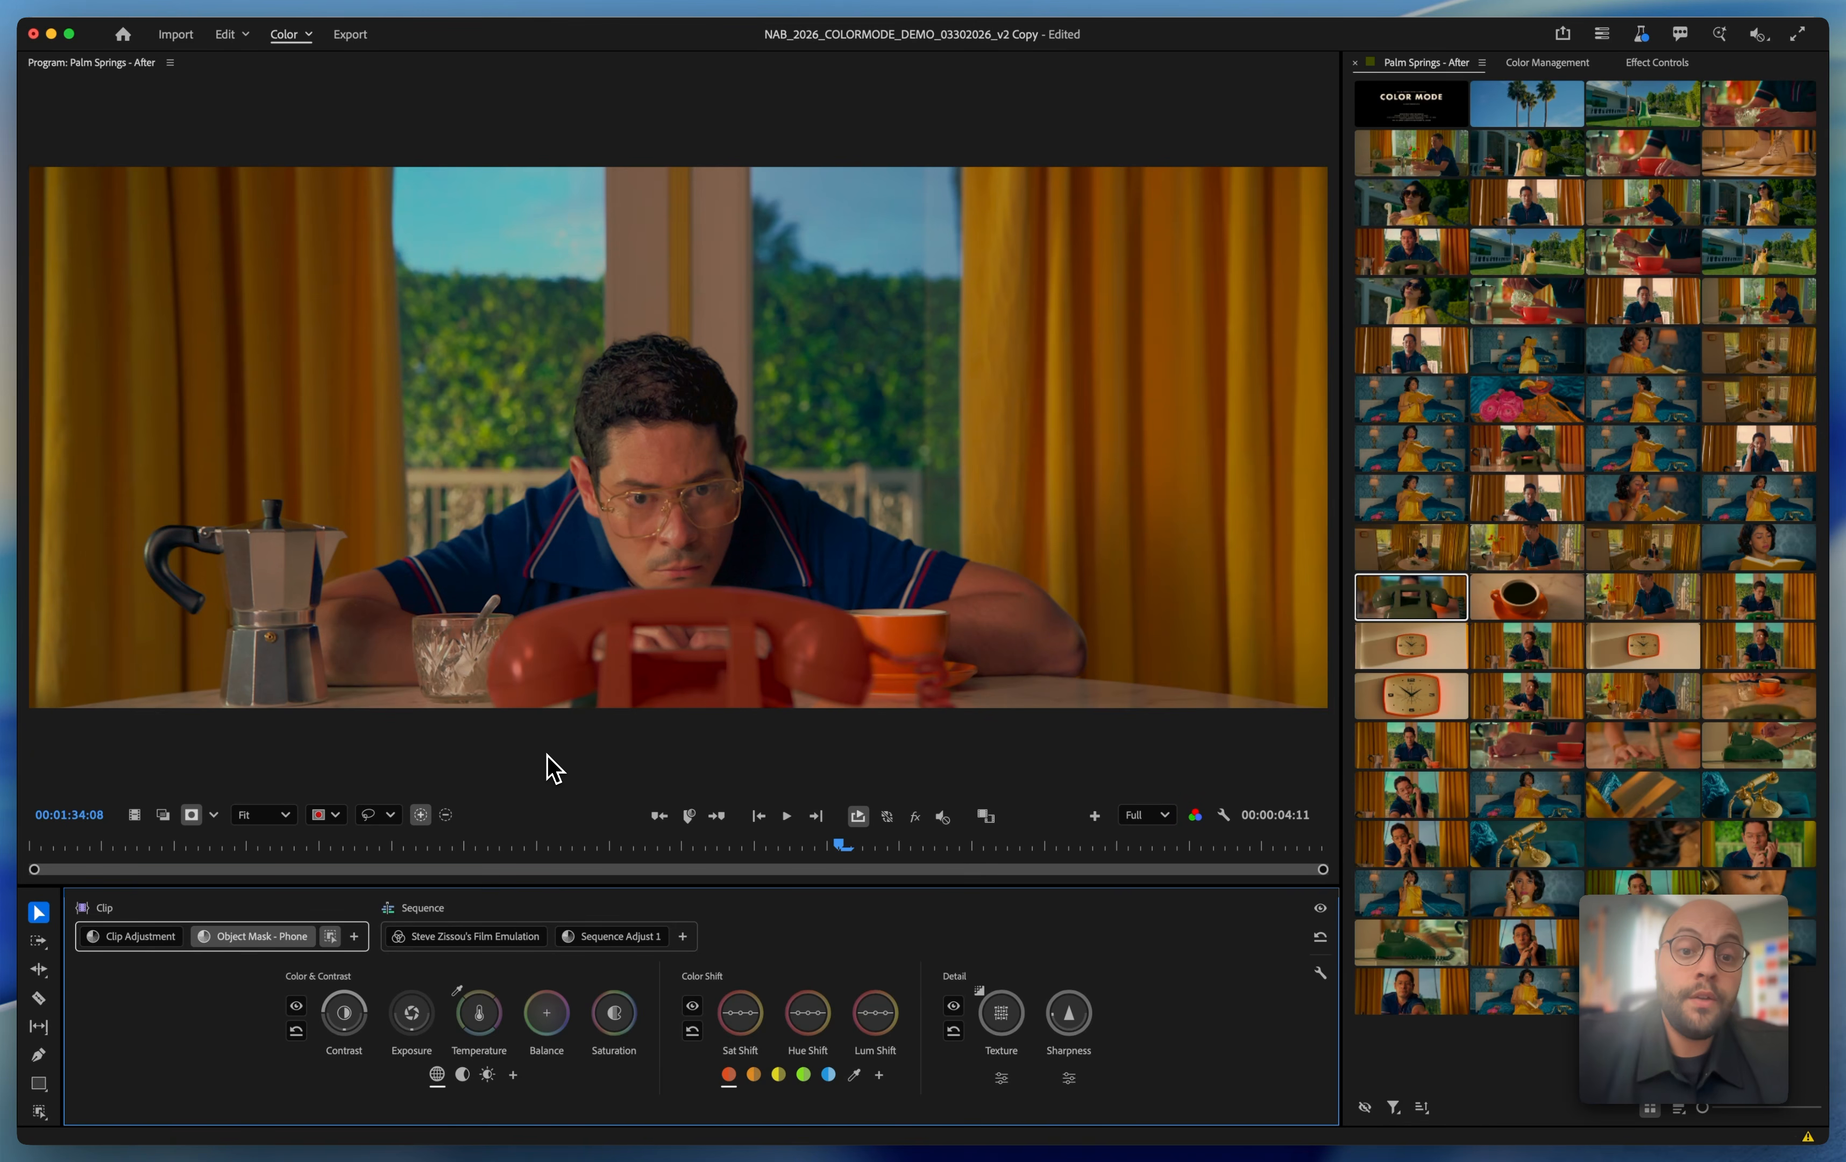
Play back the shot to check how the tracked mask follows the telephone.
{"action": "key", "text": "space"}
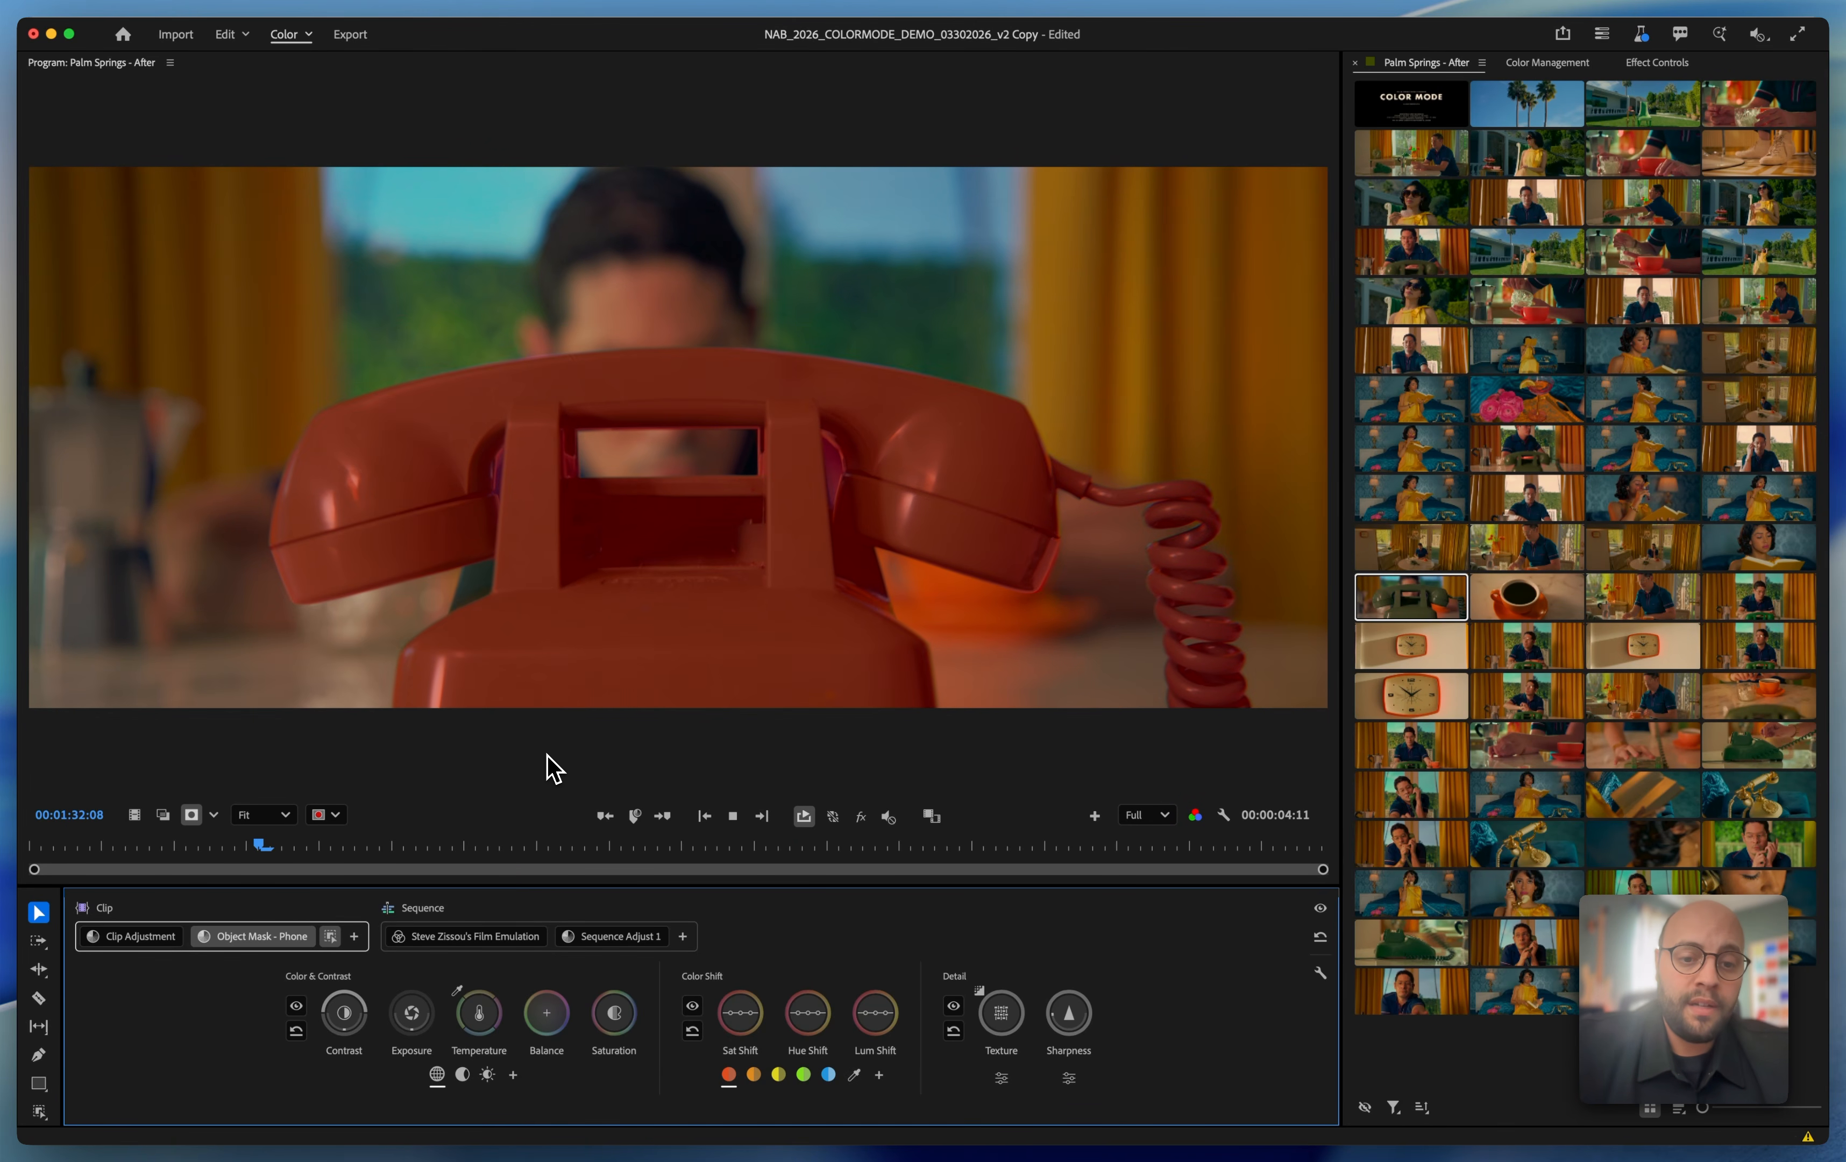
{"action": "key", "text": "space"}
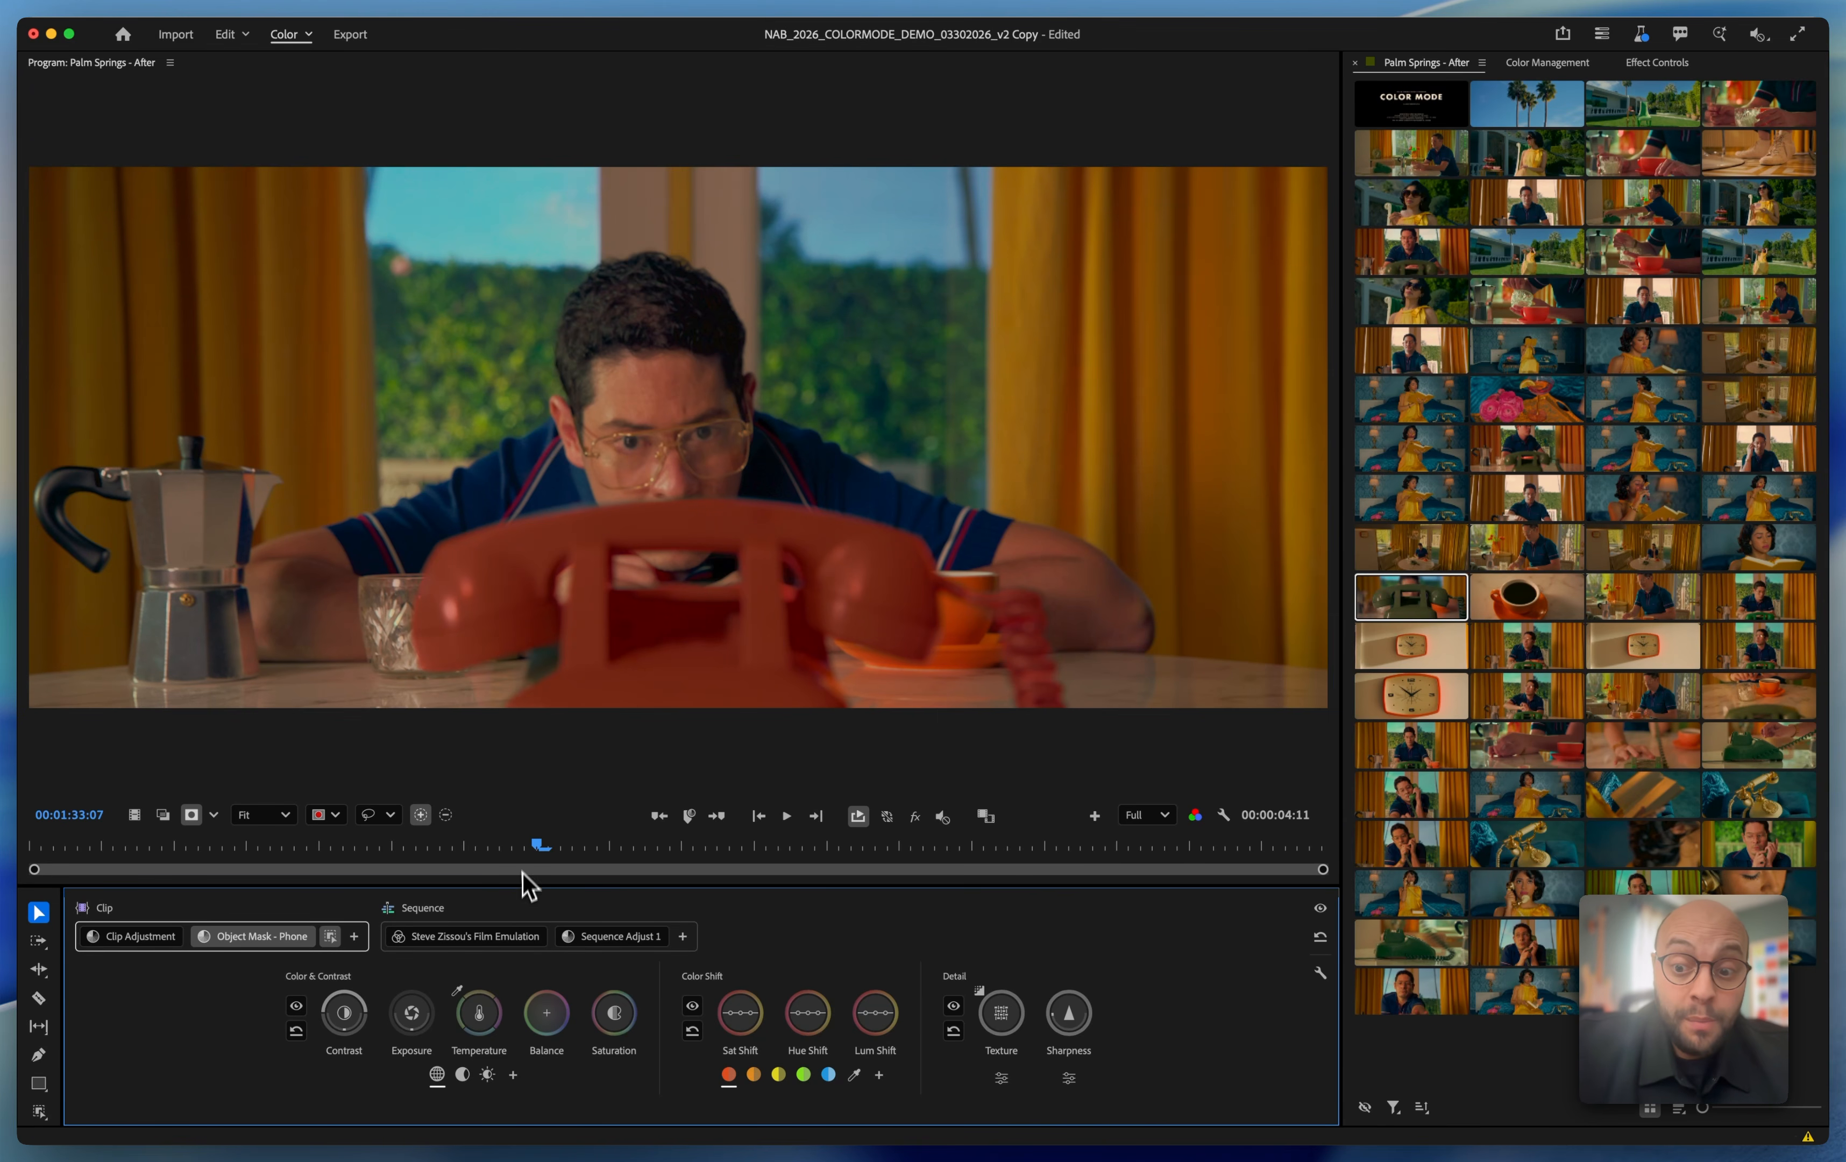
{"action": "key", "text": "Left"}
At 00:01:32:06, lasso the unmasked gap between the handset's left end and the base into the phone mask, and track the mask again.
{"action": "left_click_drag", "start_coordinate": [534, 850], "coordinate": [238, 791]}
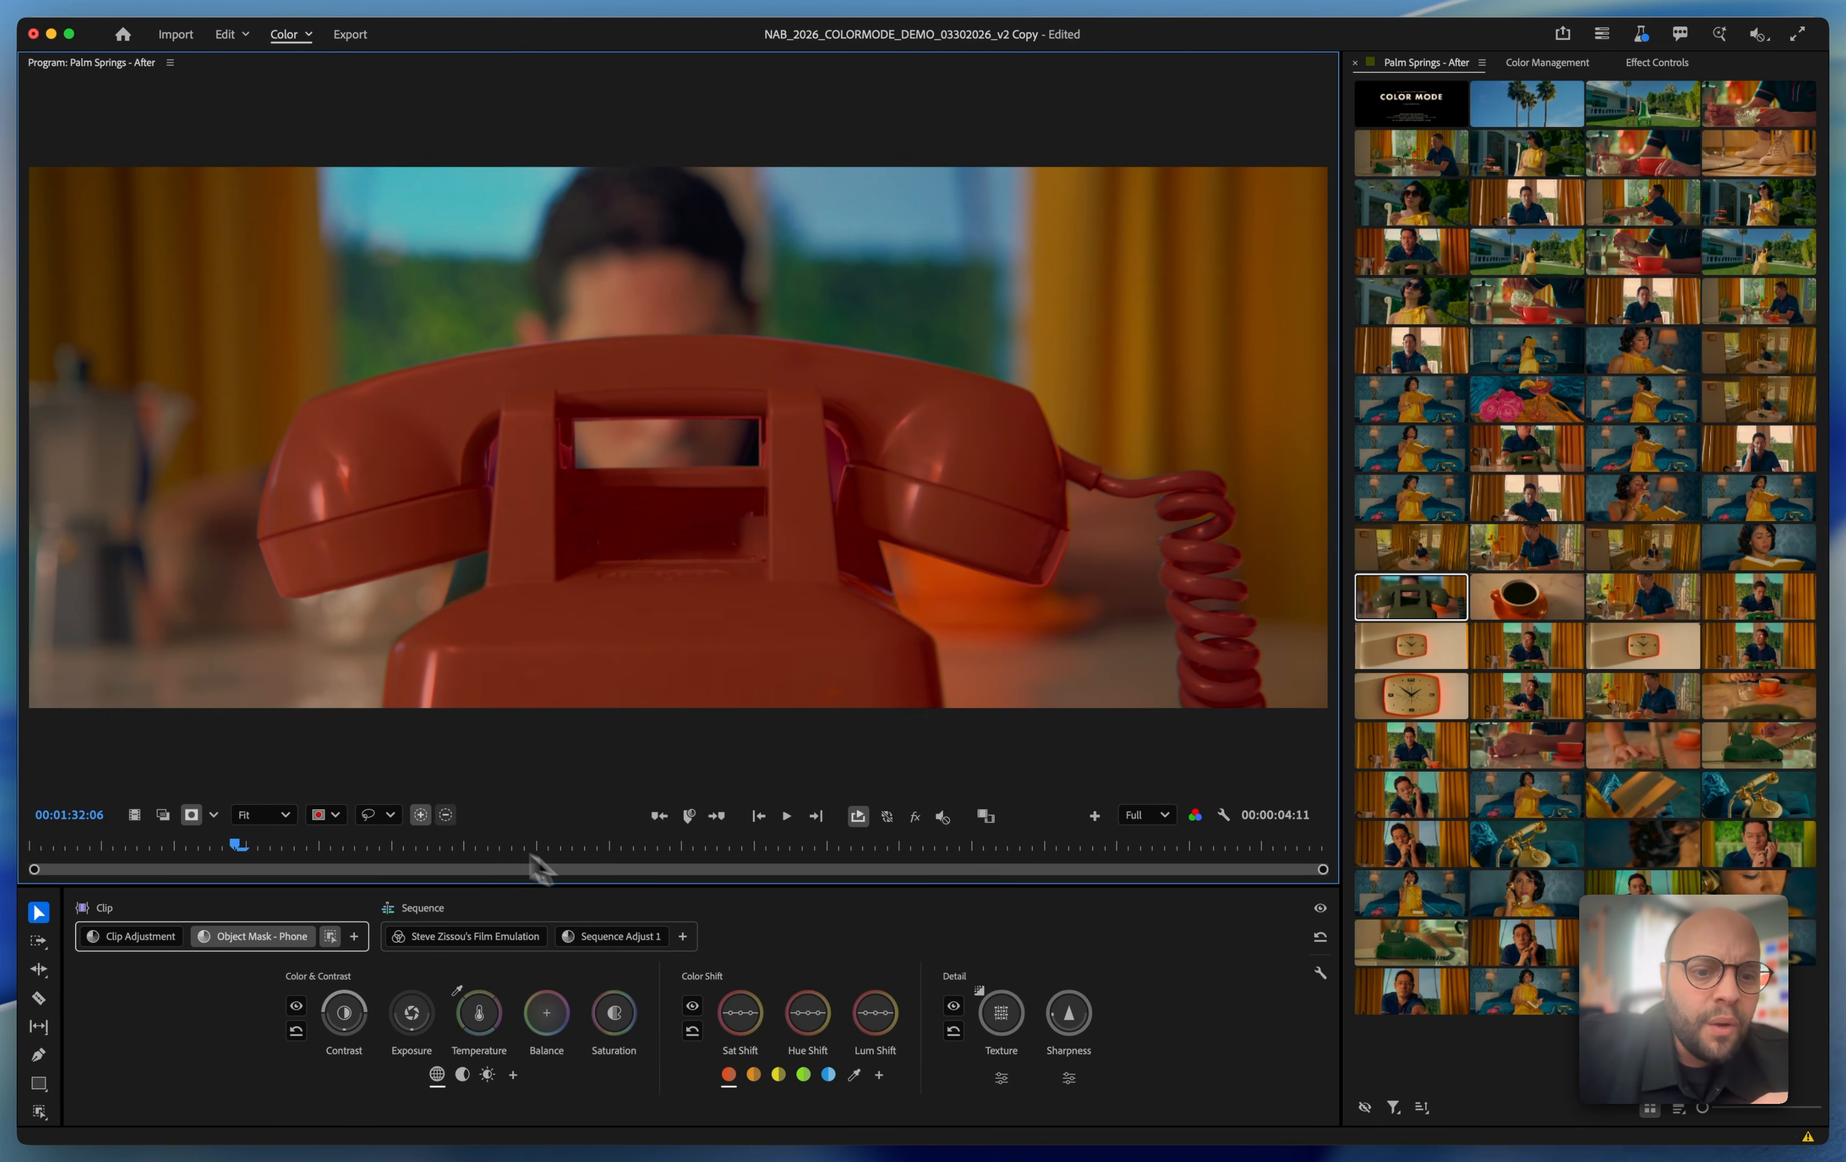
{"action": "left_click", "coordinate": [421, 815]}
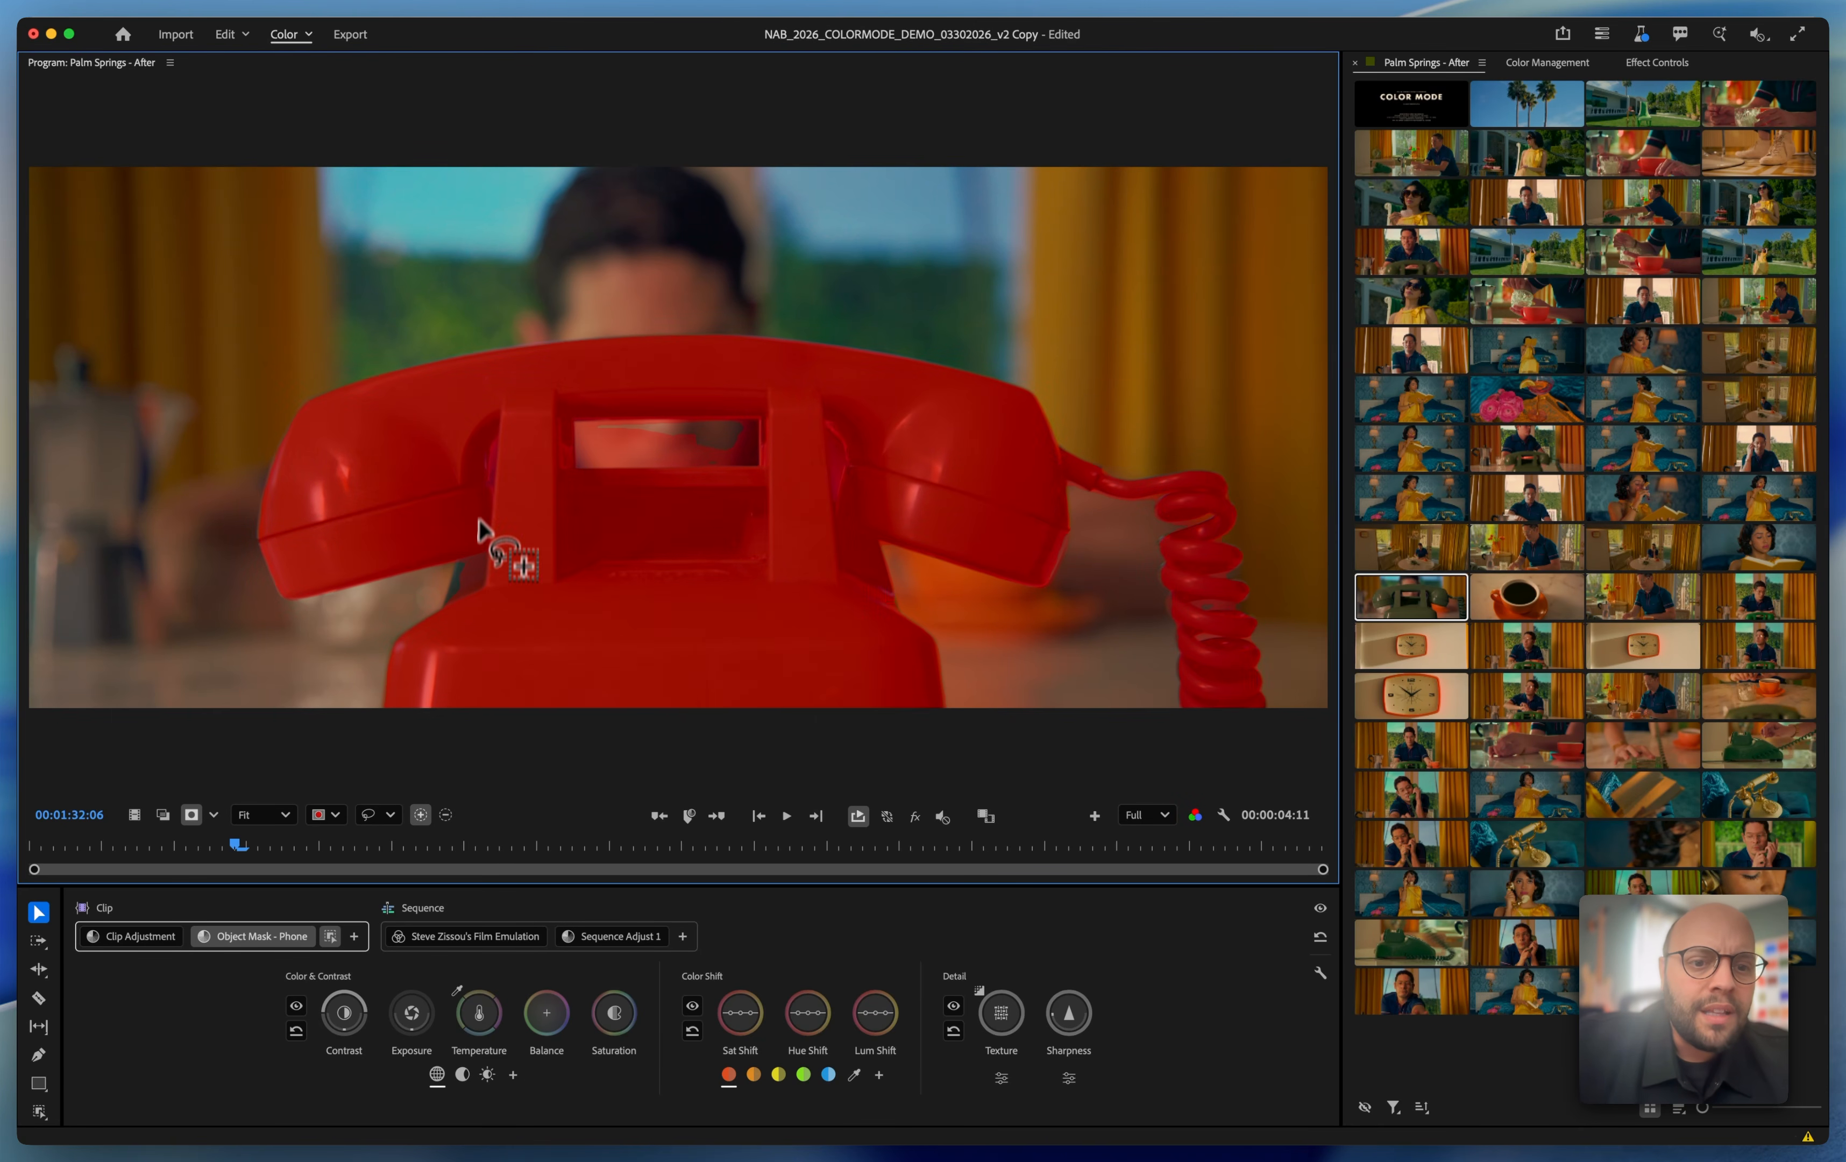
{"action": "left_click_drag", "start_coordinate": [420, 587], "coordinate": [445, 616]}
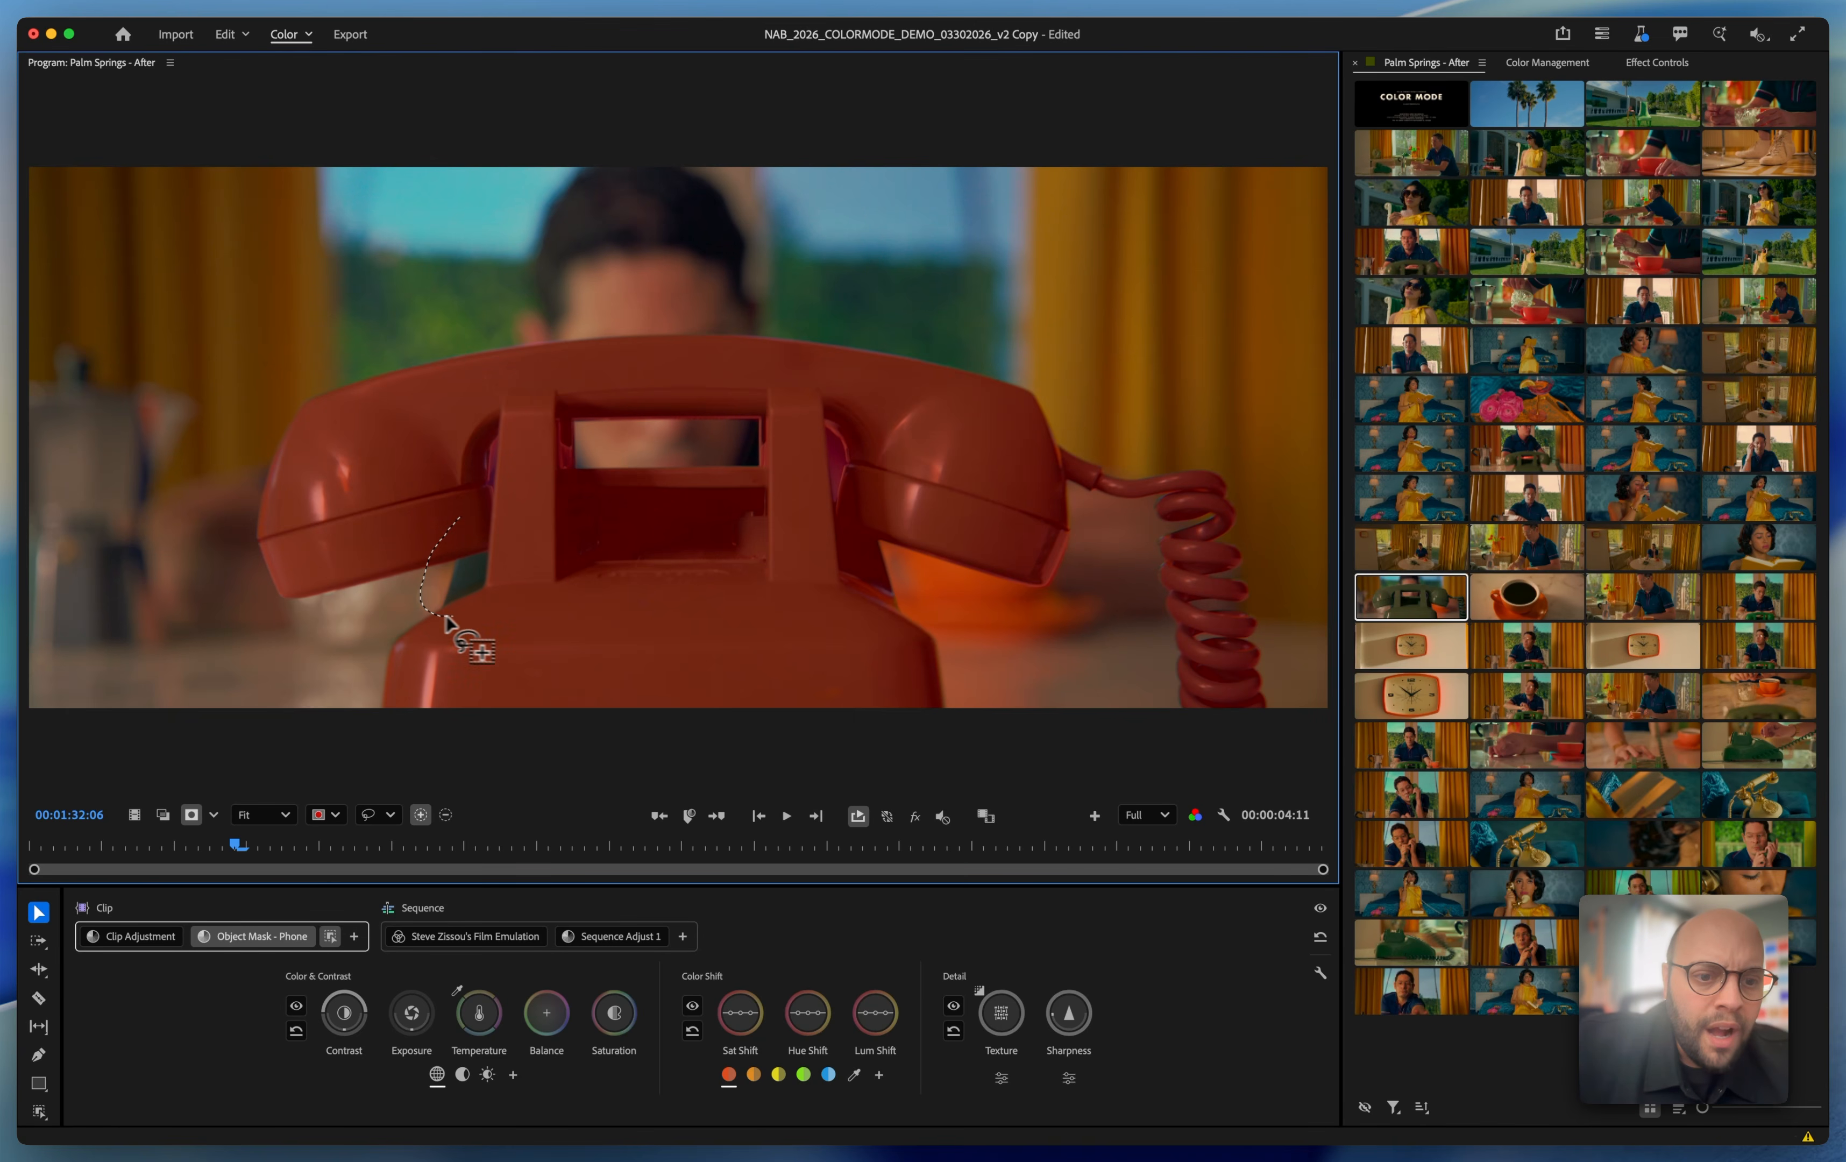
{"action": "left_click_drag", "start_coordinate": [472, 529], "coordinate": [465, 527]}
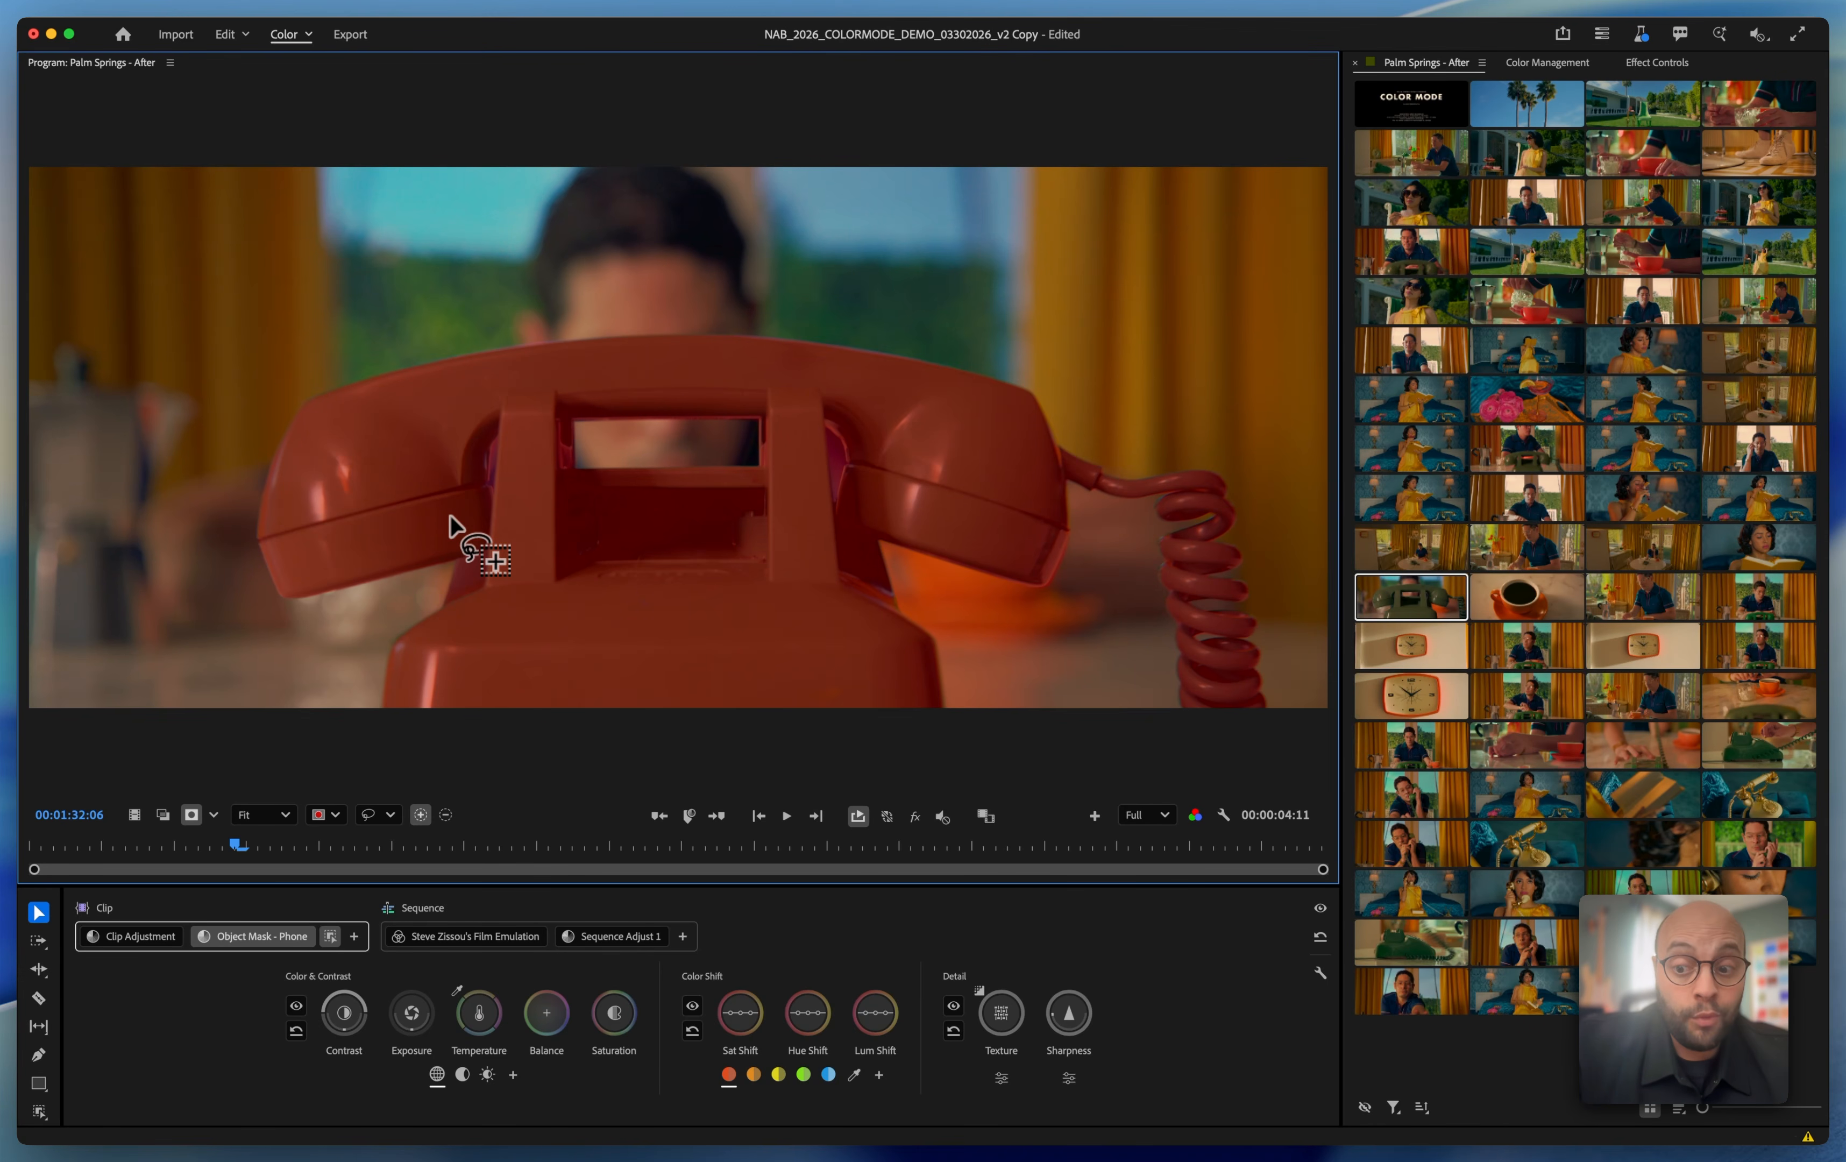
{"action": "right_click", "coordinate": [631, 593]}
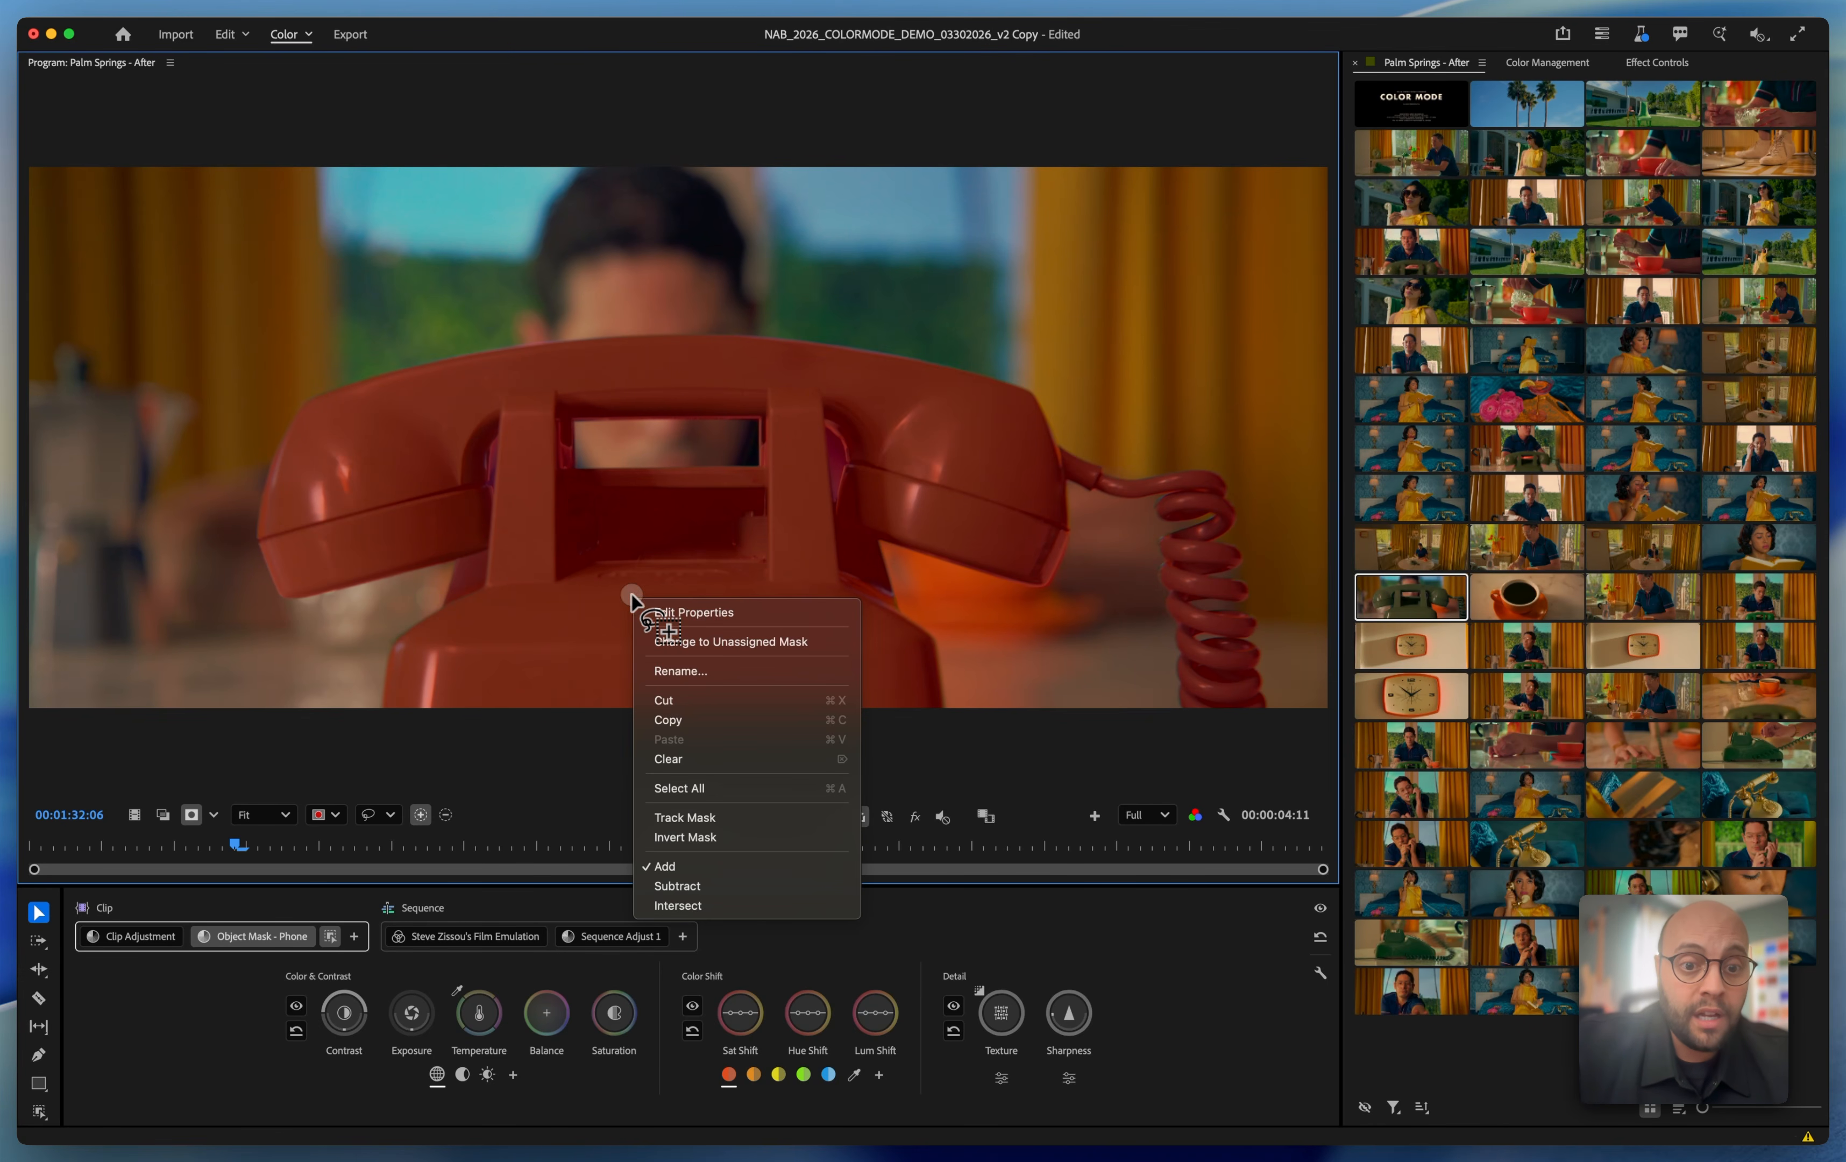
{"action": "left_click", "coordinate": [664, 823]}
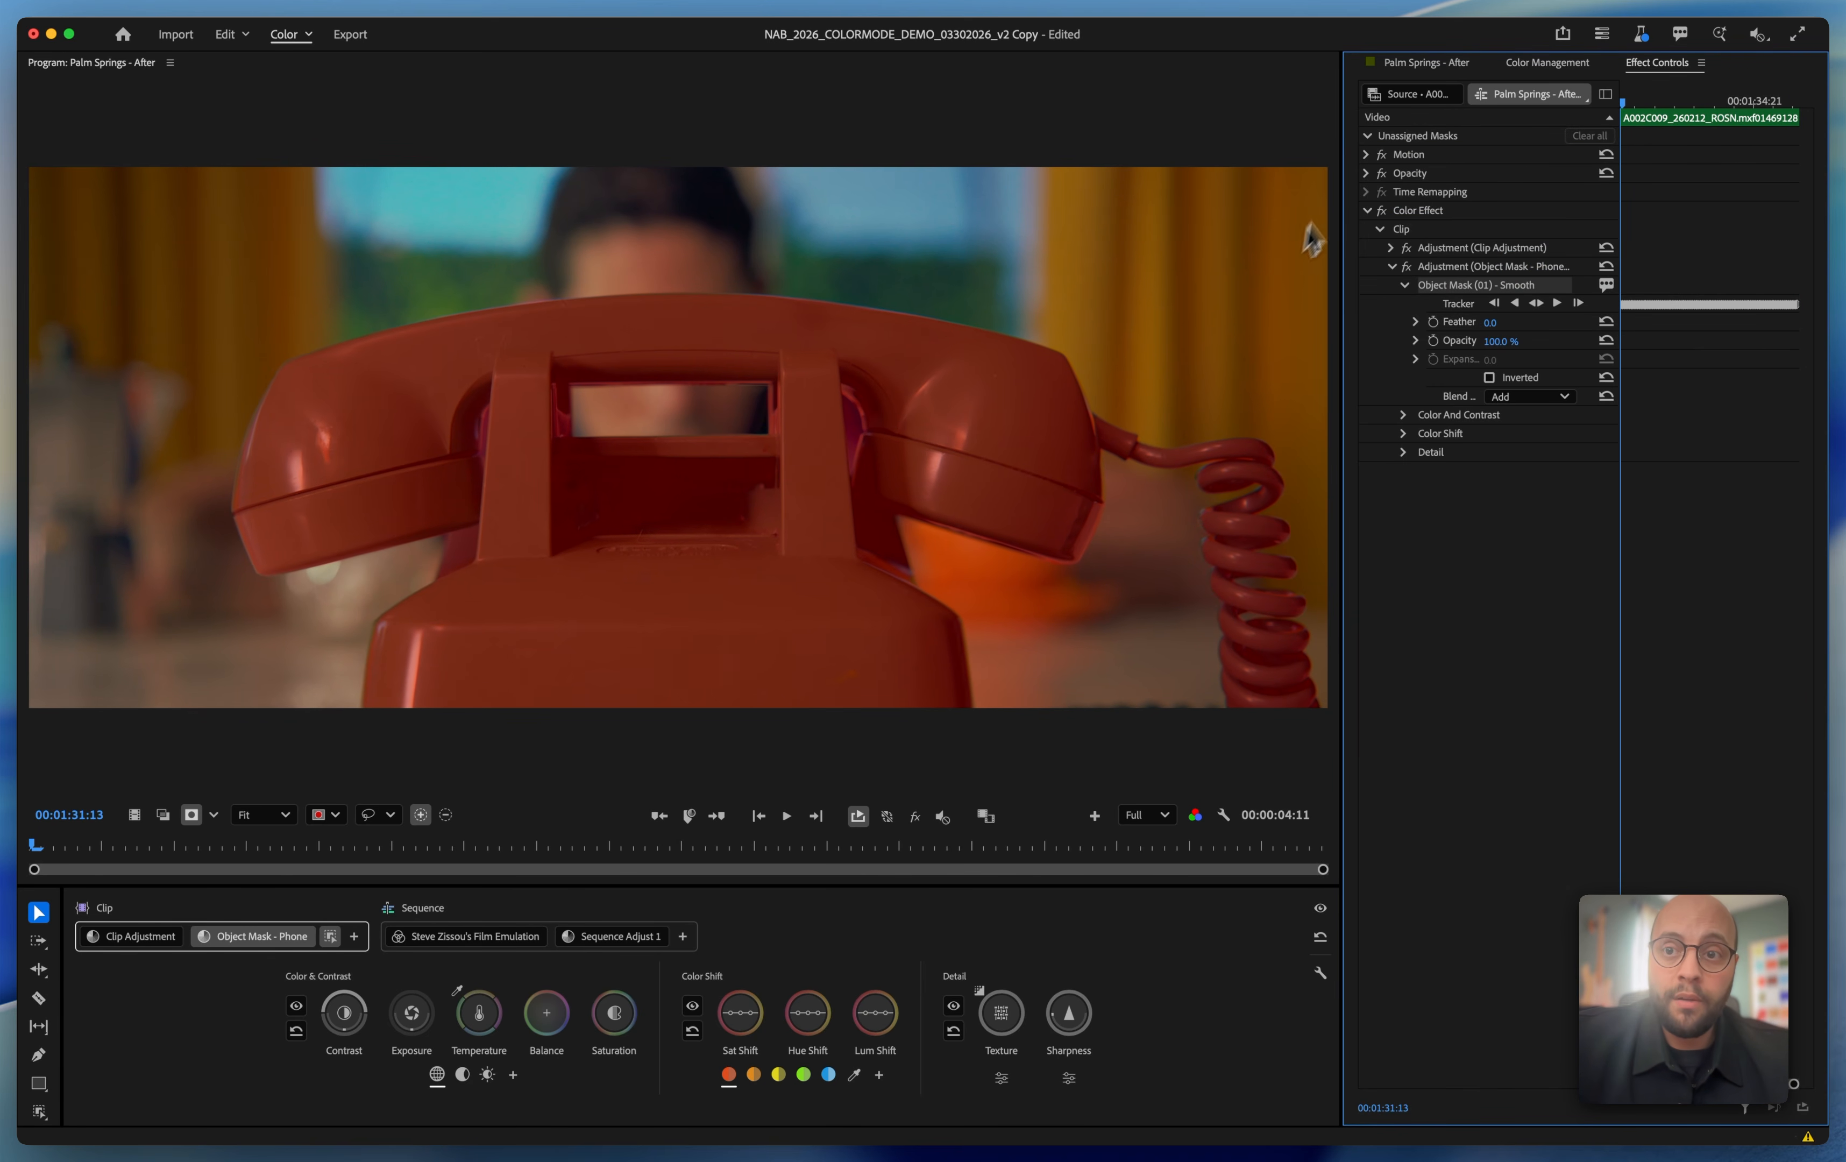
Return to the sequence's clip grid and play back the shot to check the retracked phone mask.
{"action": "left_click", "coordinate": [1406, 58]}
{"action": "key", "text": "space"}
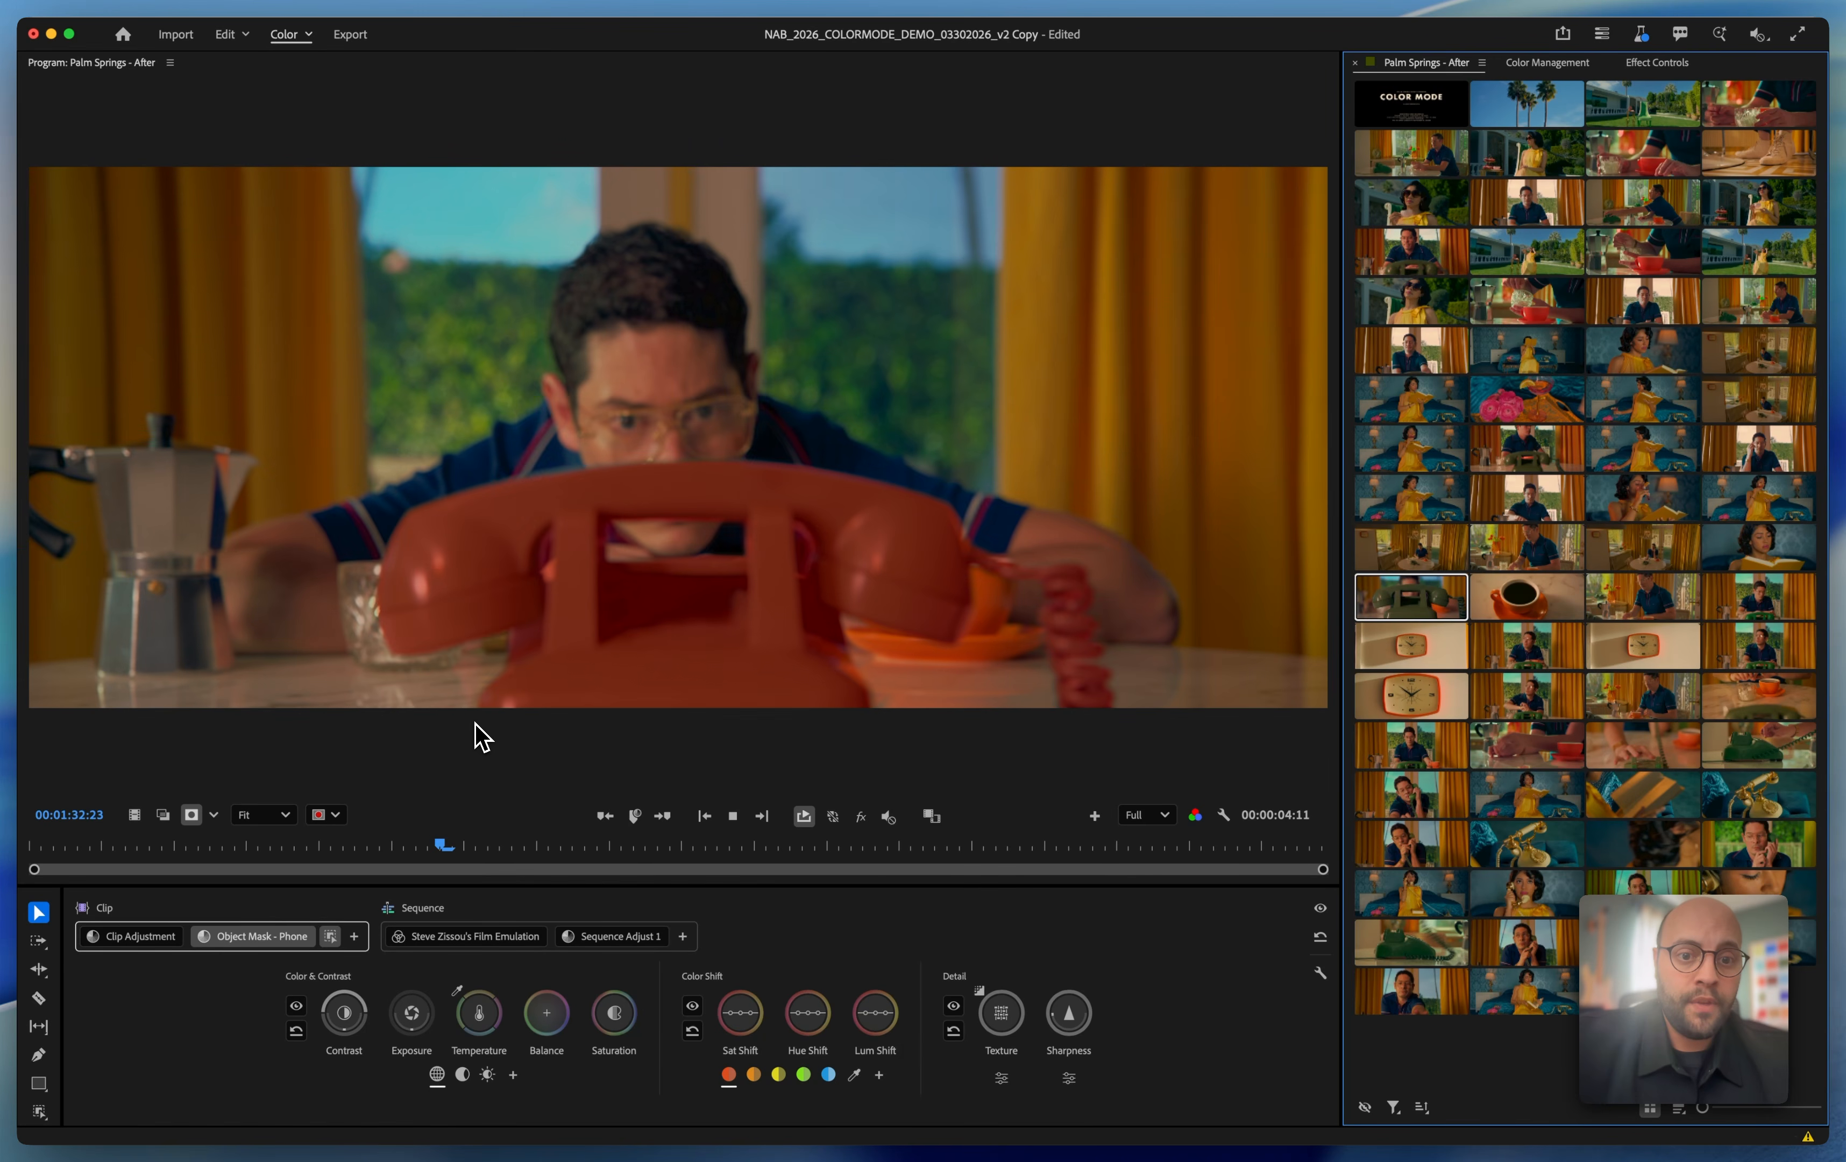
{"action": "key", "text": "space"}
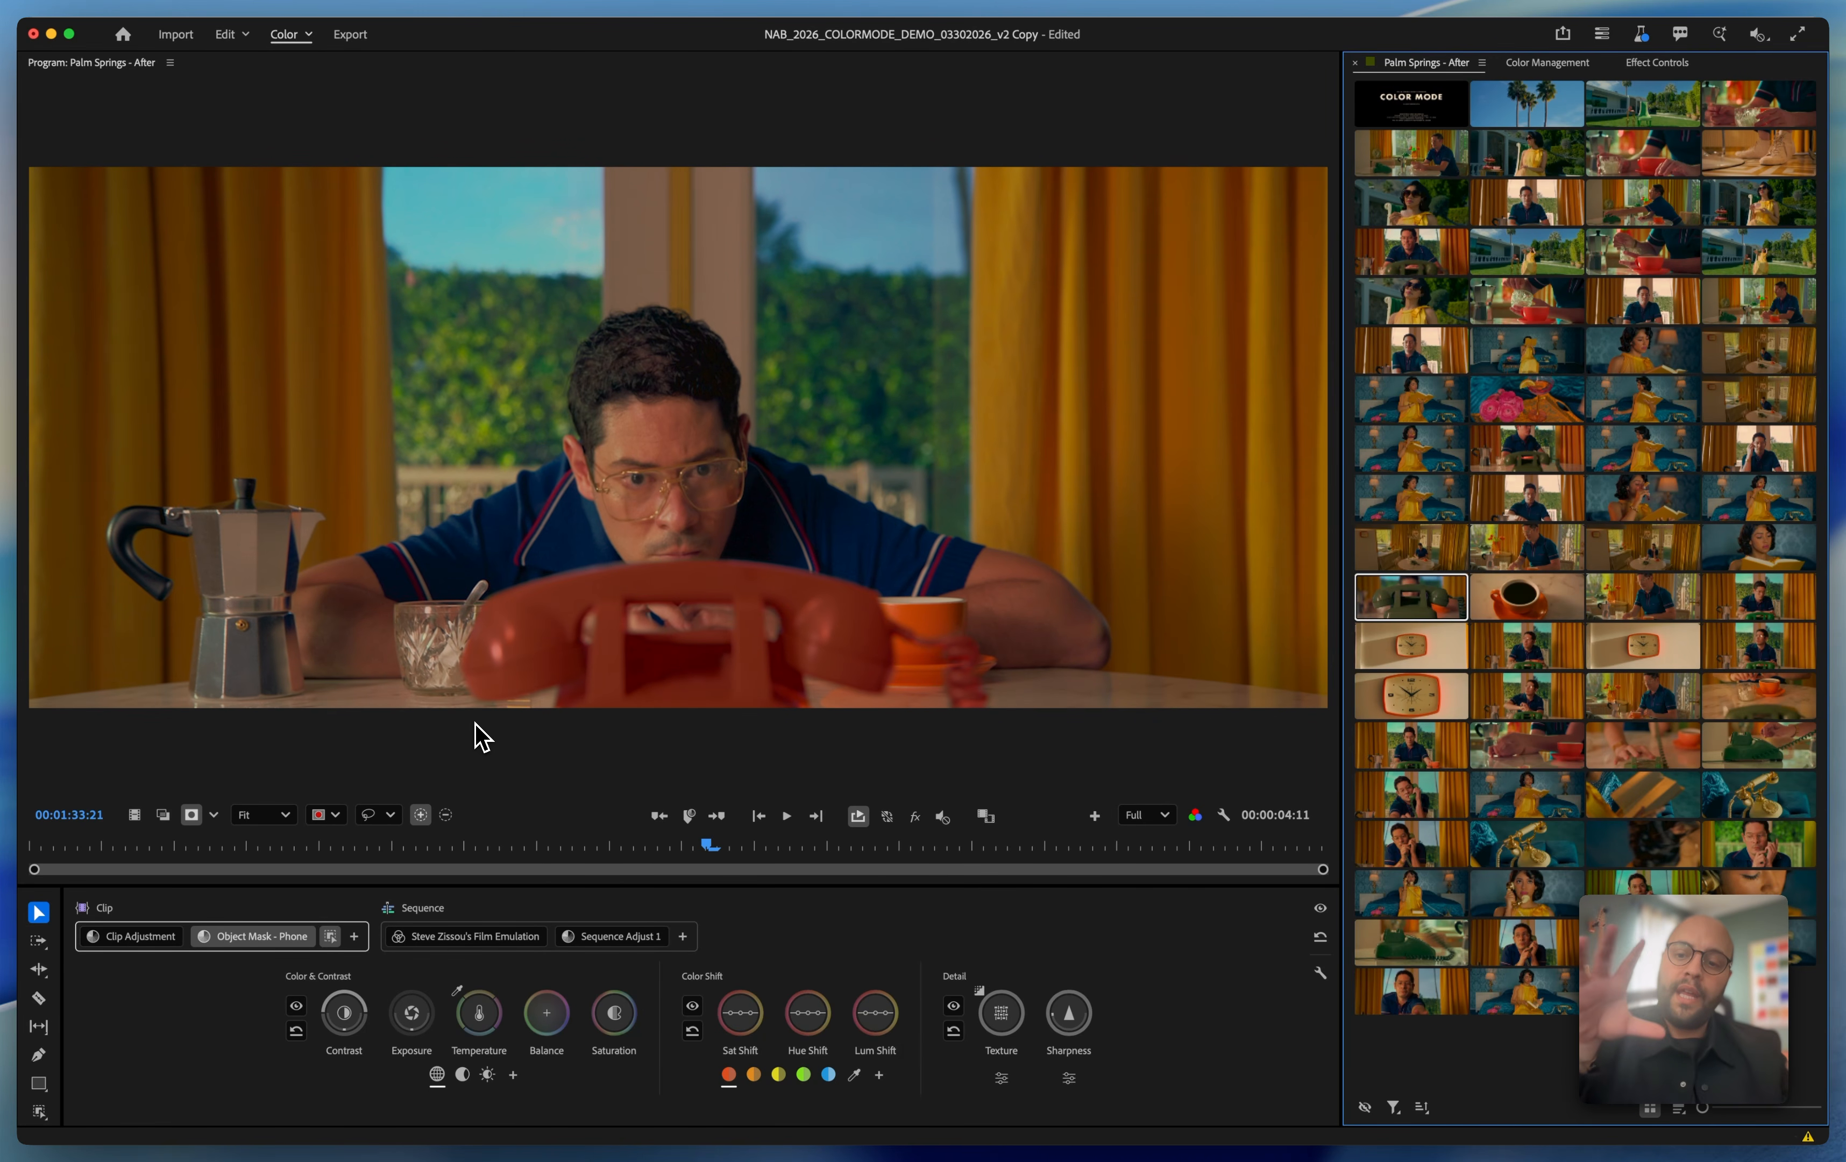
View the phone mask with the Blue Overlay and the Magenta Overlay, and turn the mask overlay off.
{"action": "left_click", "coordinate": [325, 815]}
{"action": "left_click", "coordinate": [360, 910]}
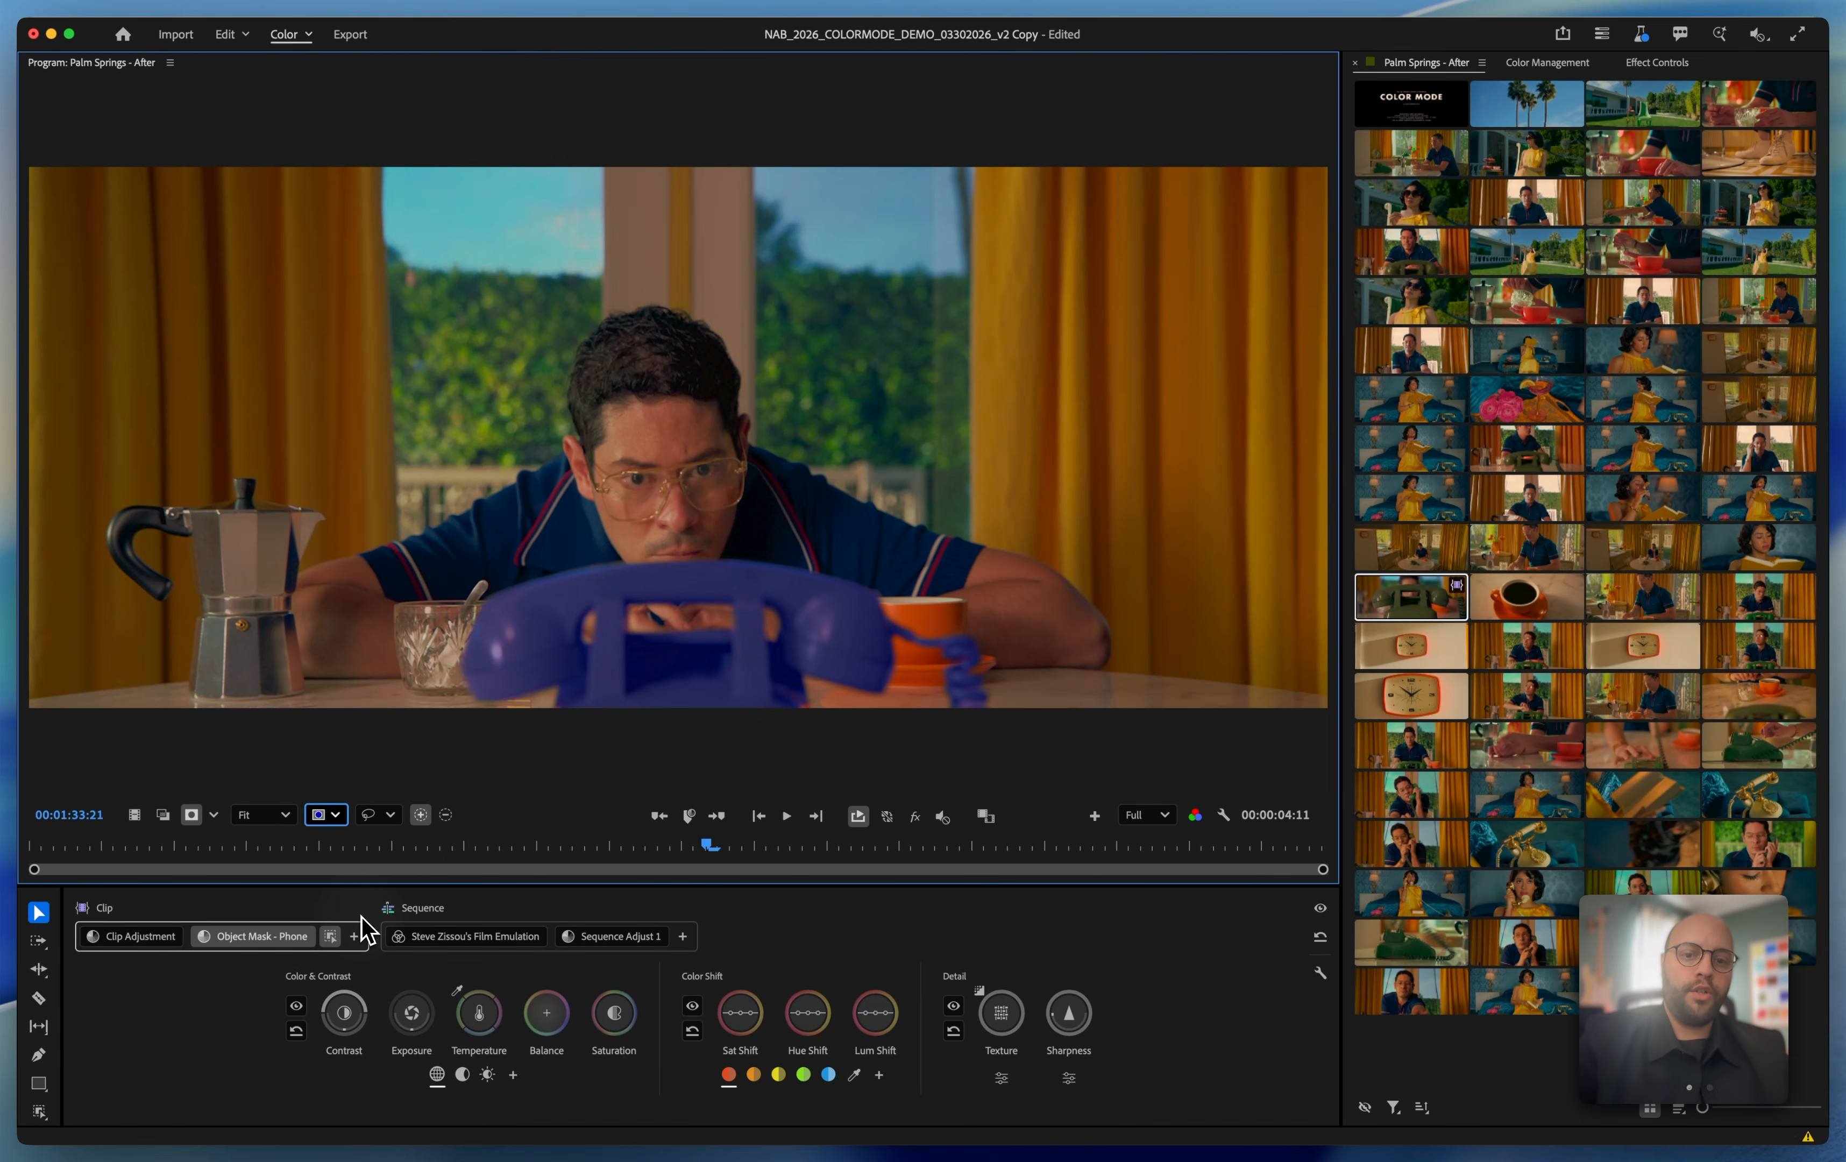
{"action": "left_click", "coordinate": [325, 814]}
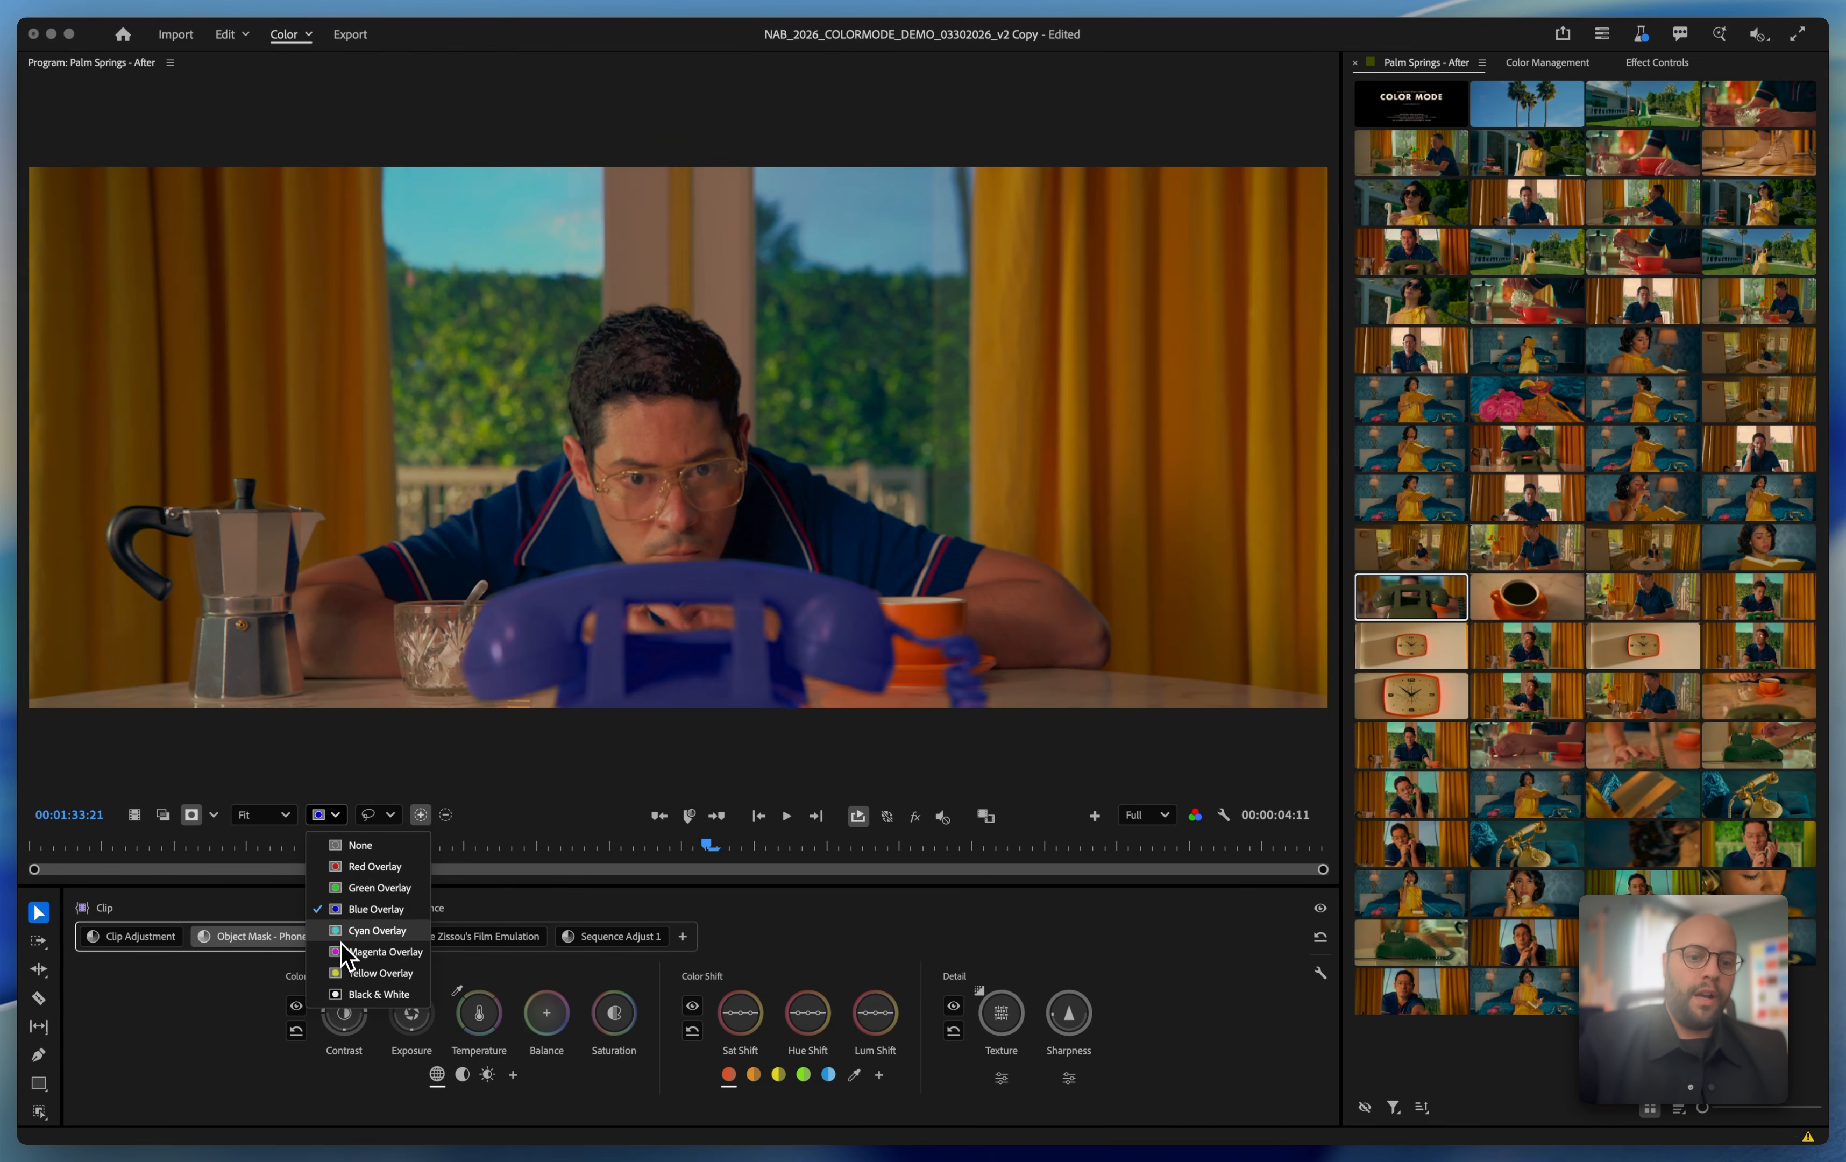
{"action": "left_click", "coordinate": [350, 949]}
{"action": "left_click", "coordinate": [331, 818]}
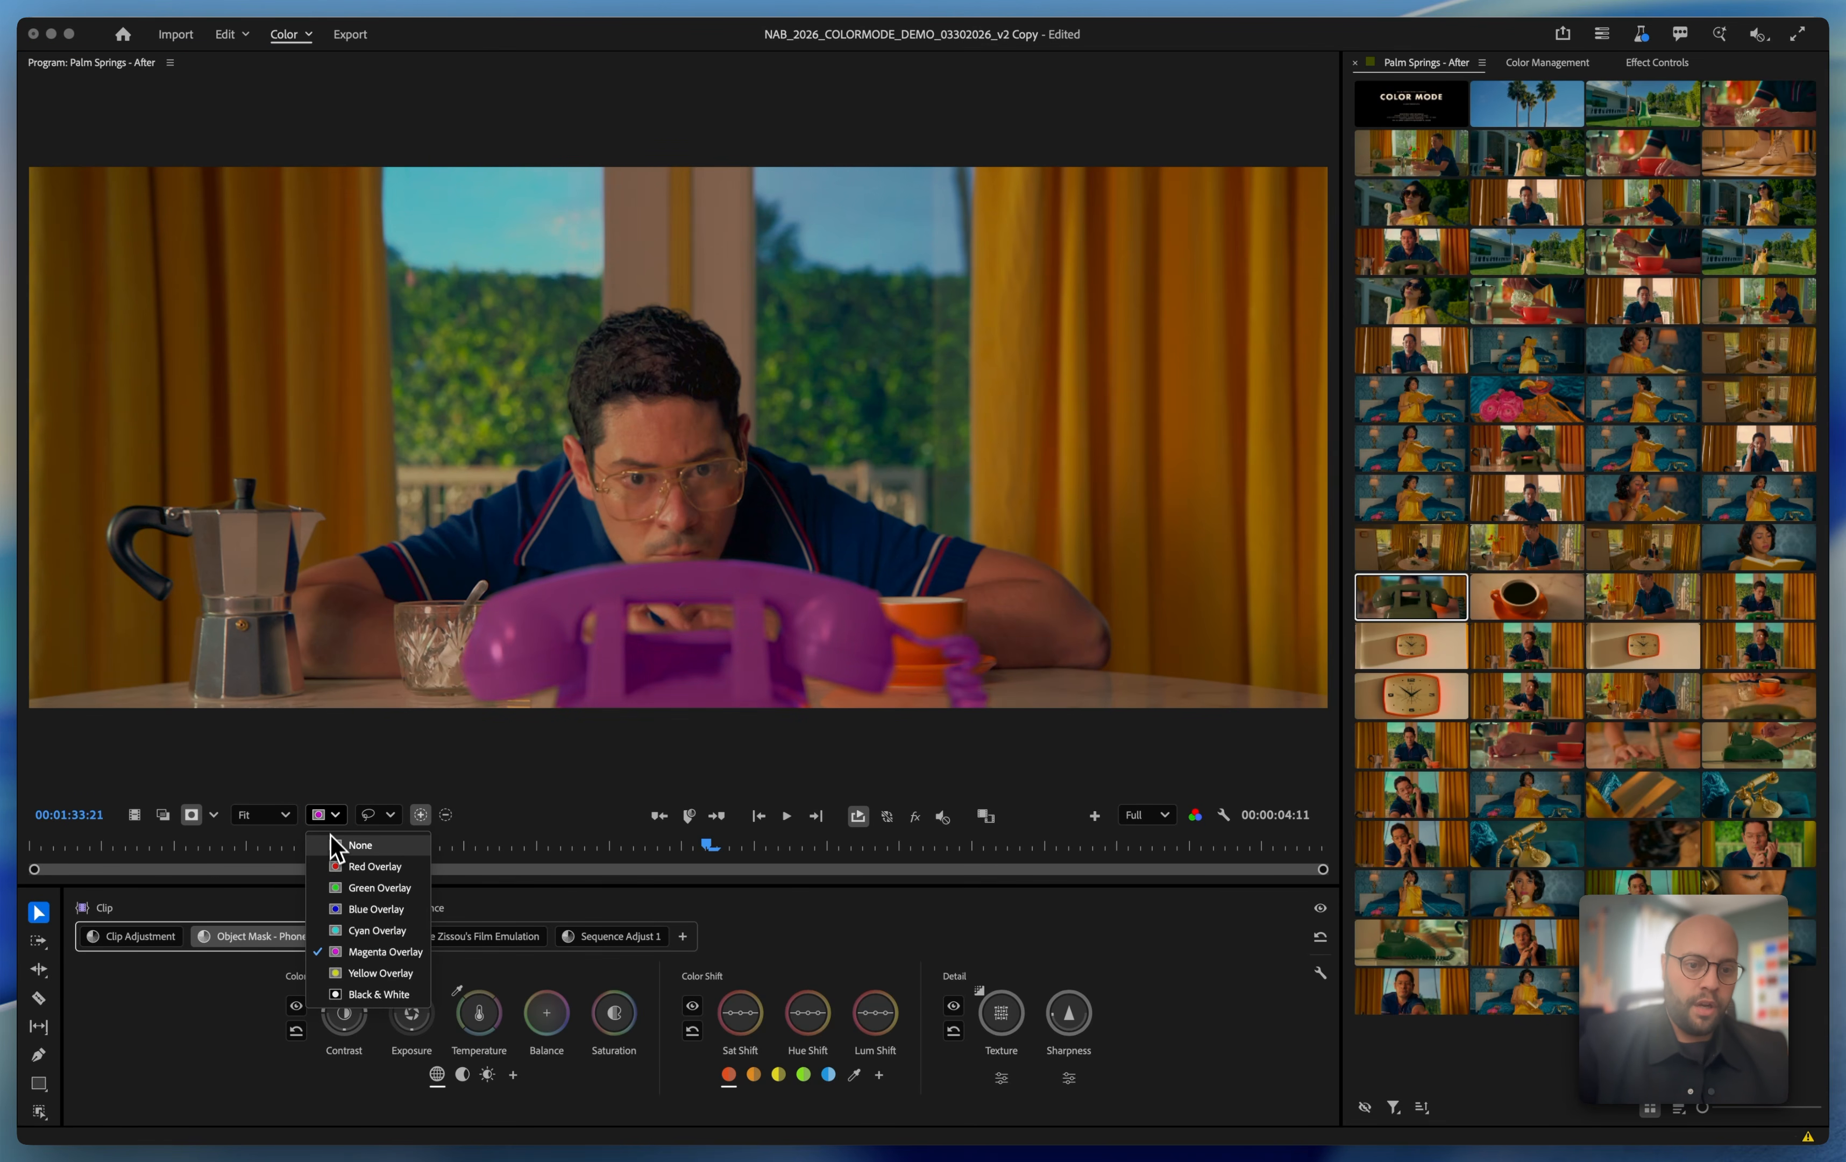
{"action": "left_click", "coordinate": [331, 846]}
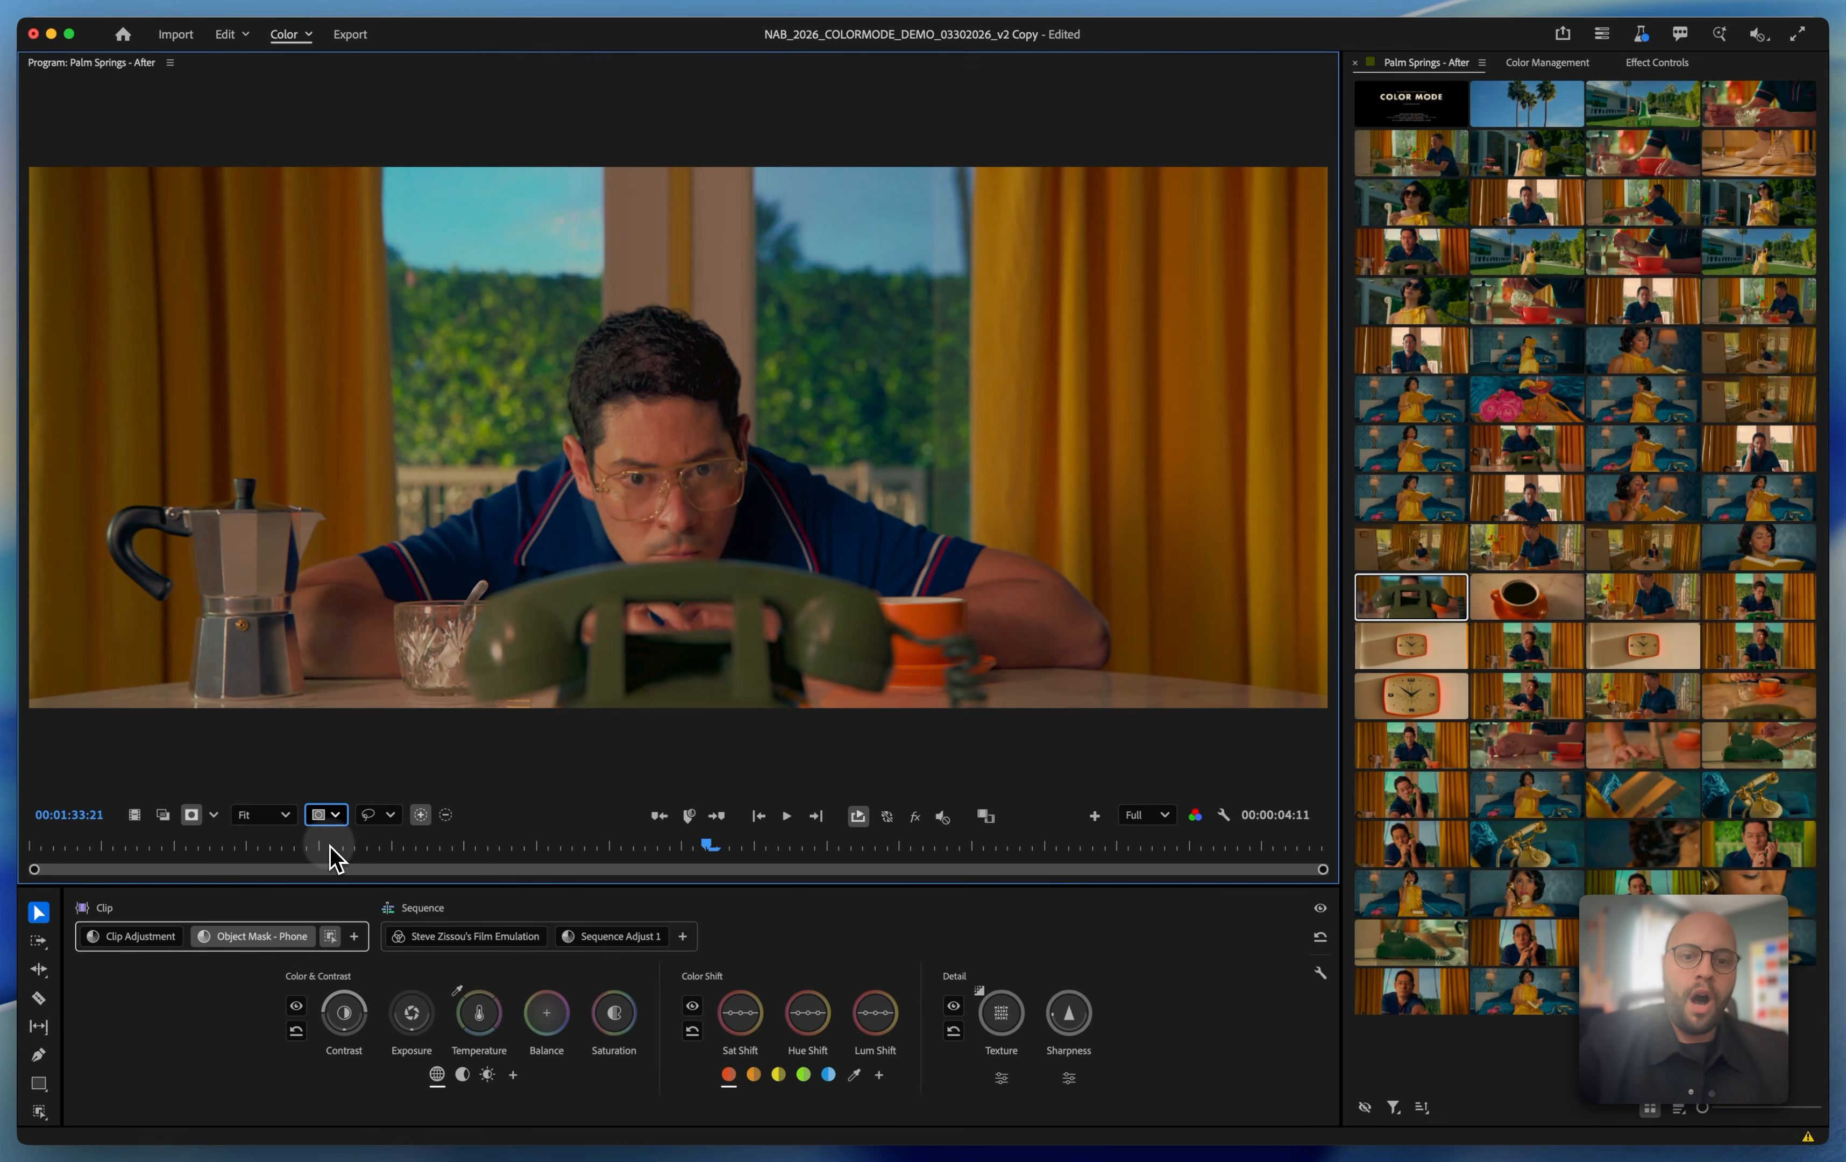
Try the Exposure control on the Object Mask - Phone adjustment and switch the mask display to Red Overlay.
{"action": "left_click", "coordinate": [413, 1017]}
{"action": "left_click_drag", "start_coordinate": [413, 1016], "coordinate": [413, 1016]}
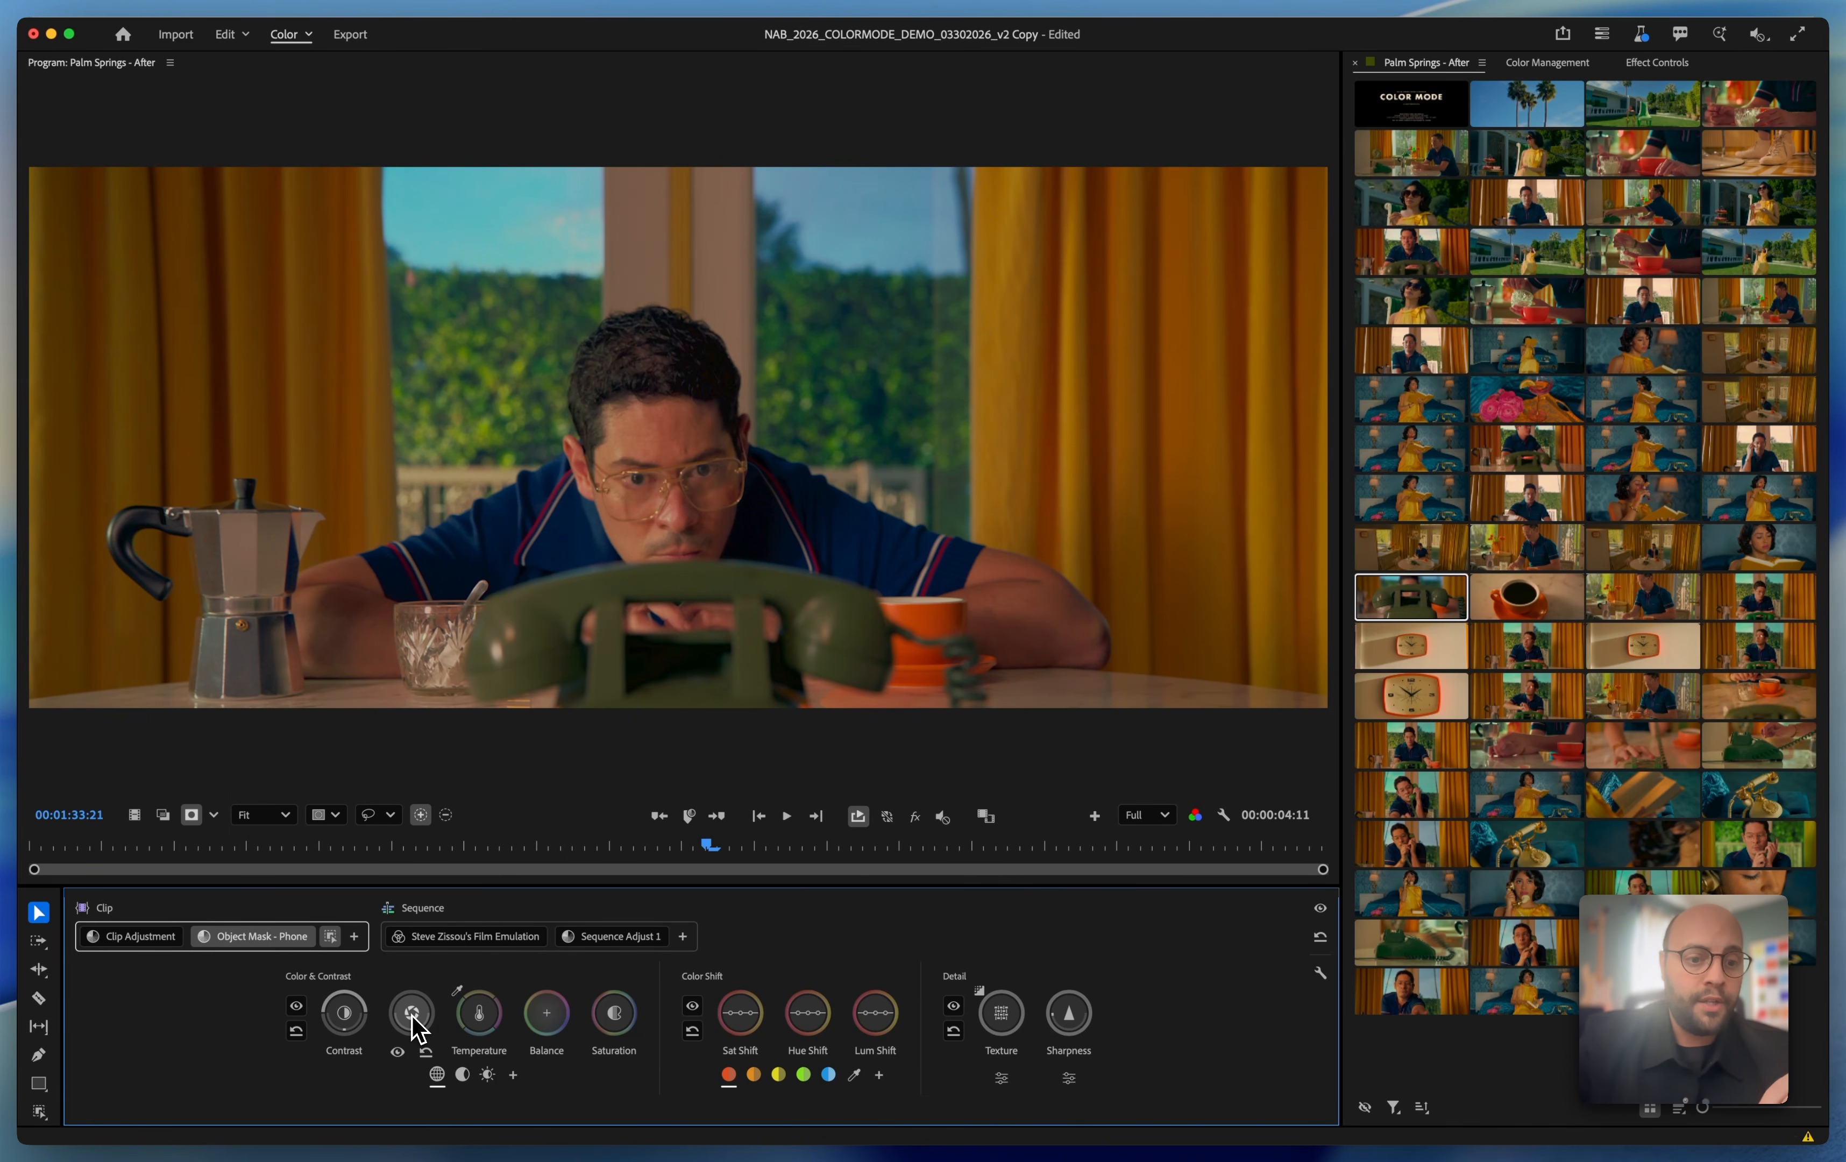
{"action": "left_click", "coordinate": [336, 817]}
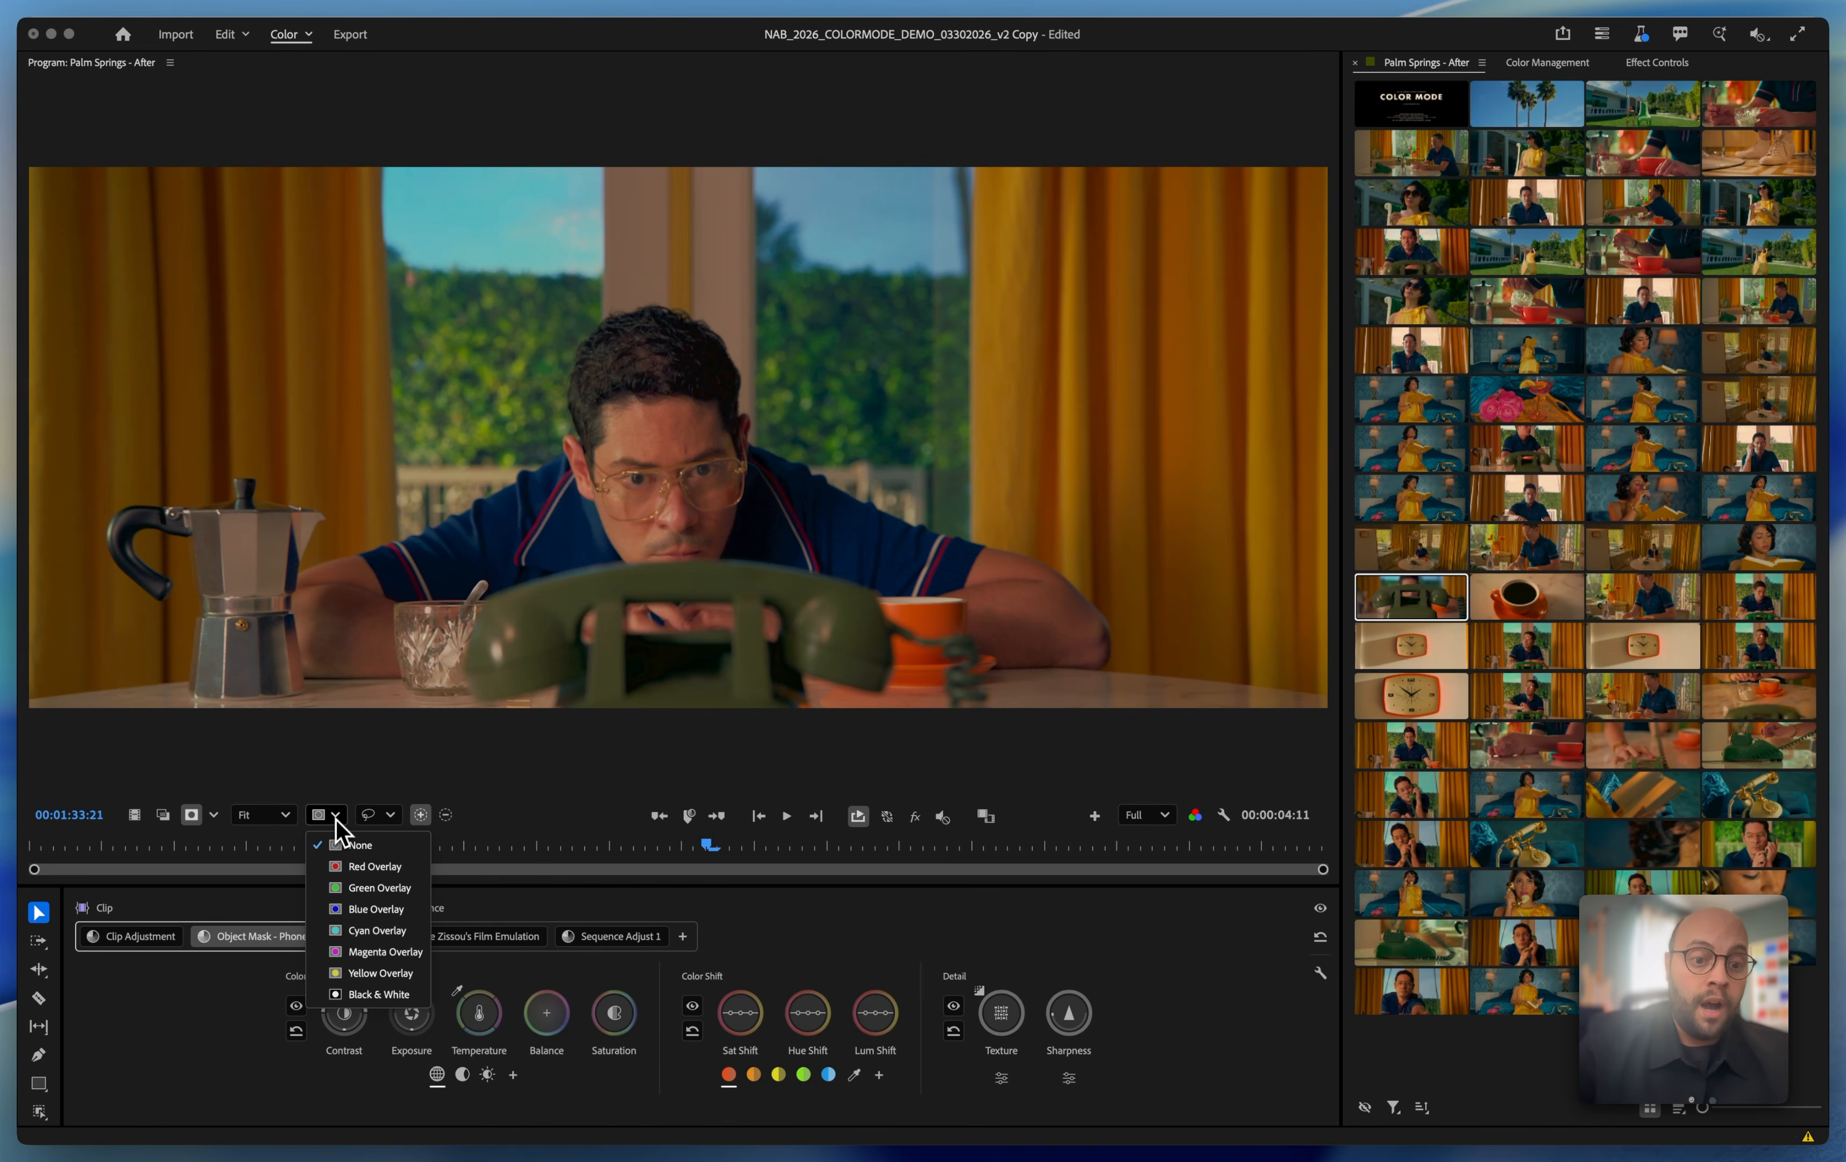
{"action": "left_click", "coordinate": [339, 867]}
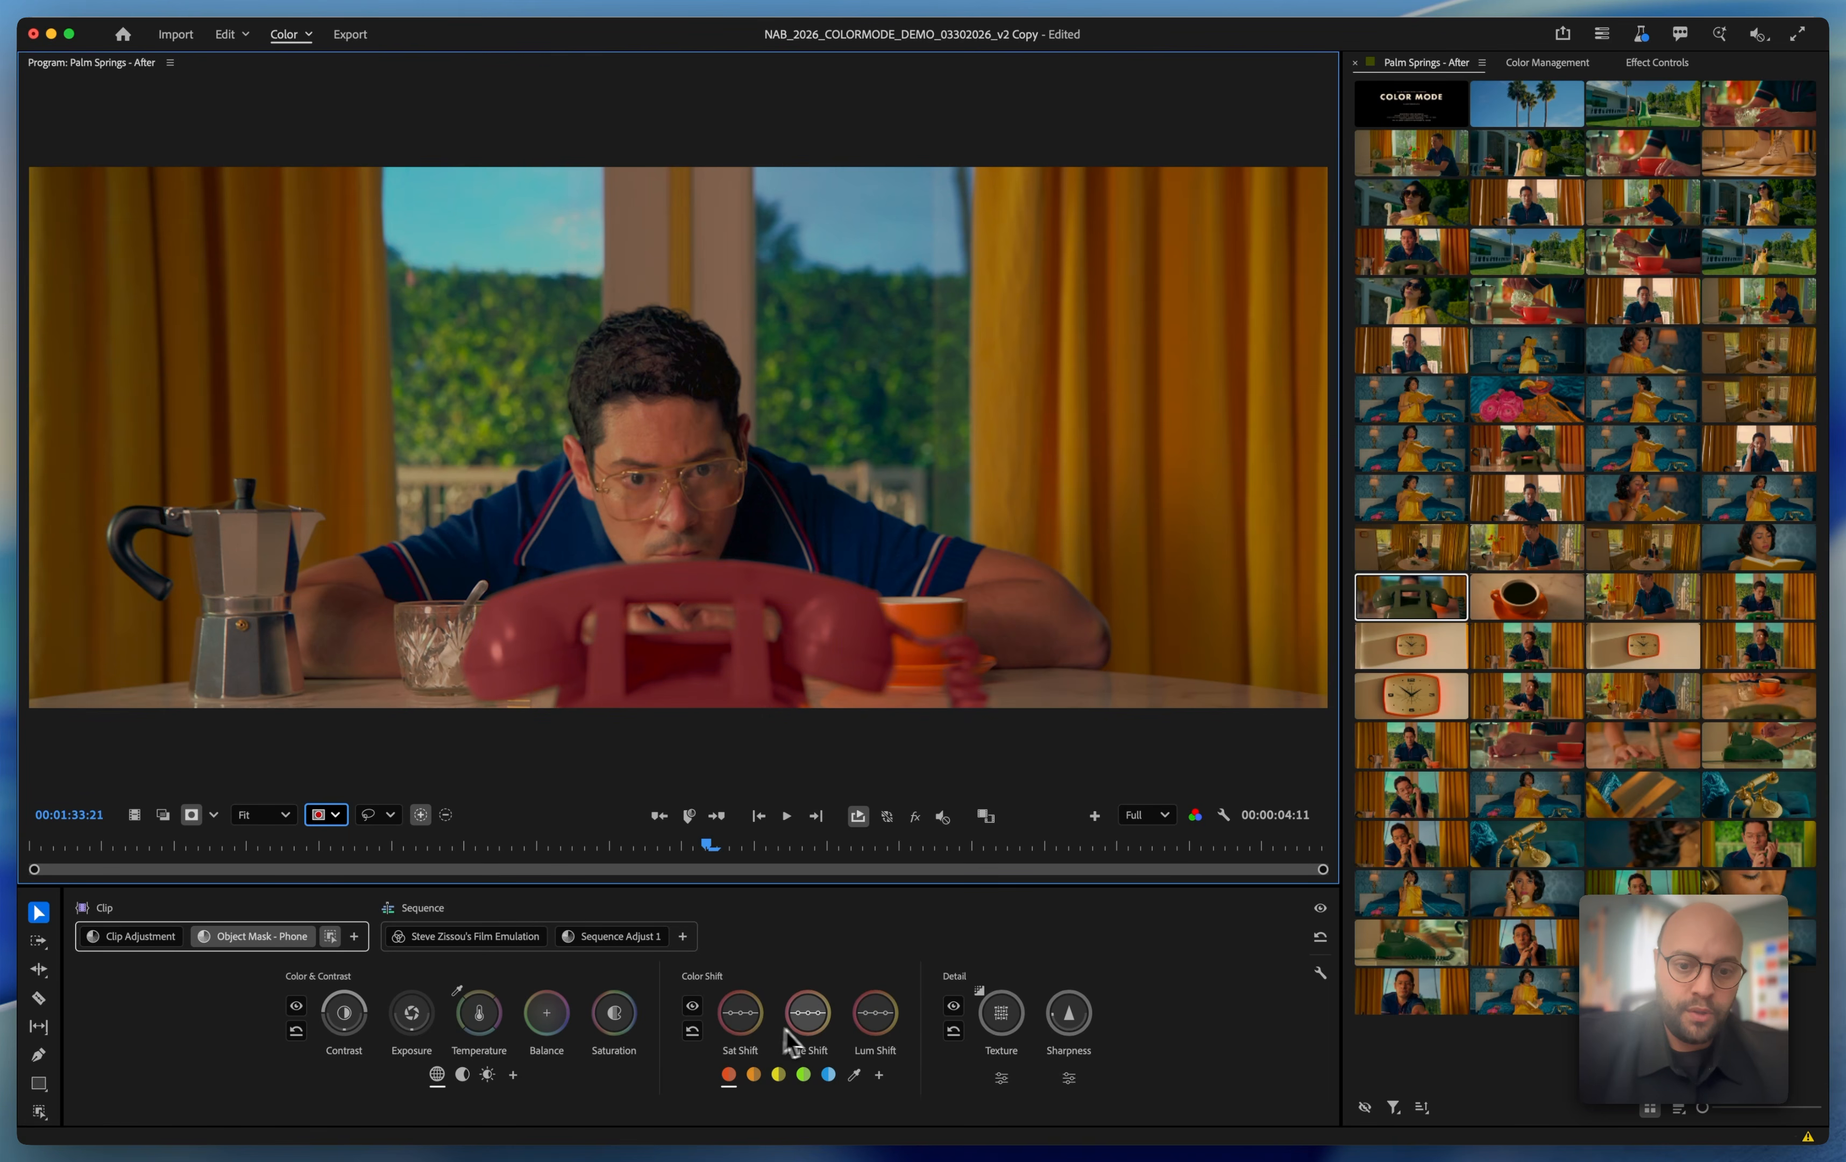
Sample the telephone's green for Color Shift and raise the saturation of that color range with Sat Shift.
{"action": "left_click", "coordinate": [853, 1075]}
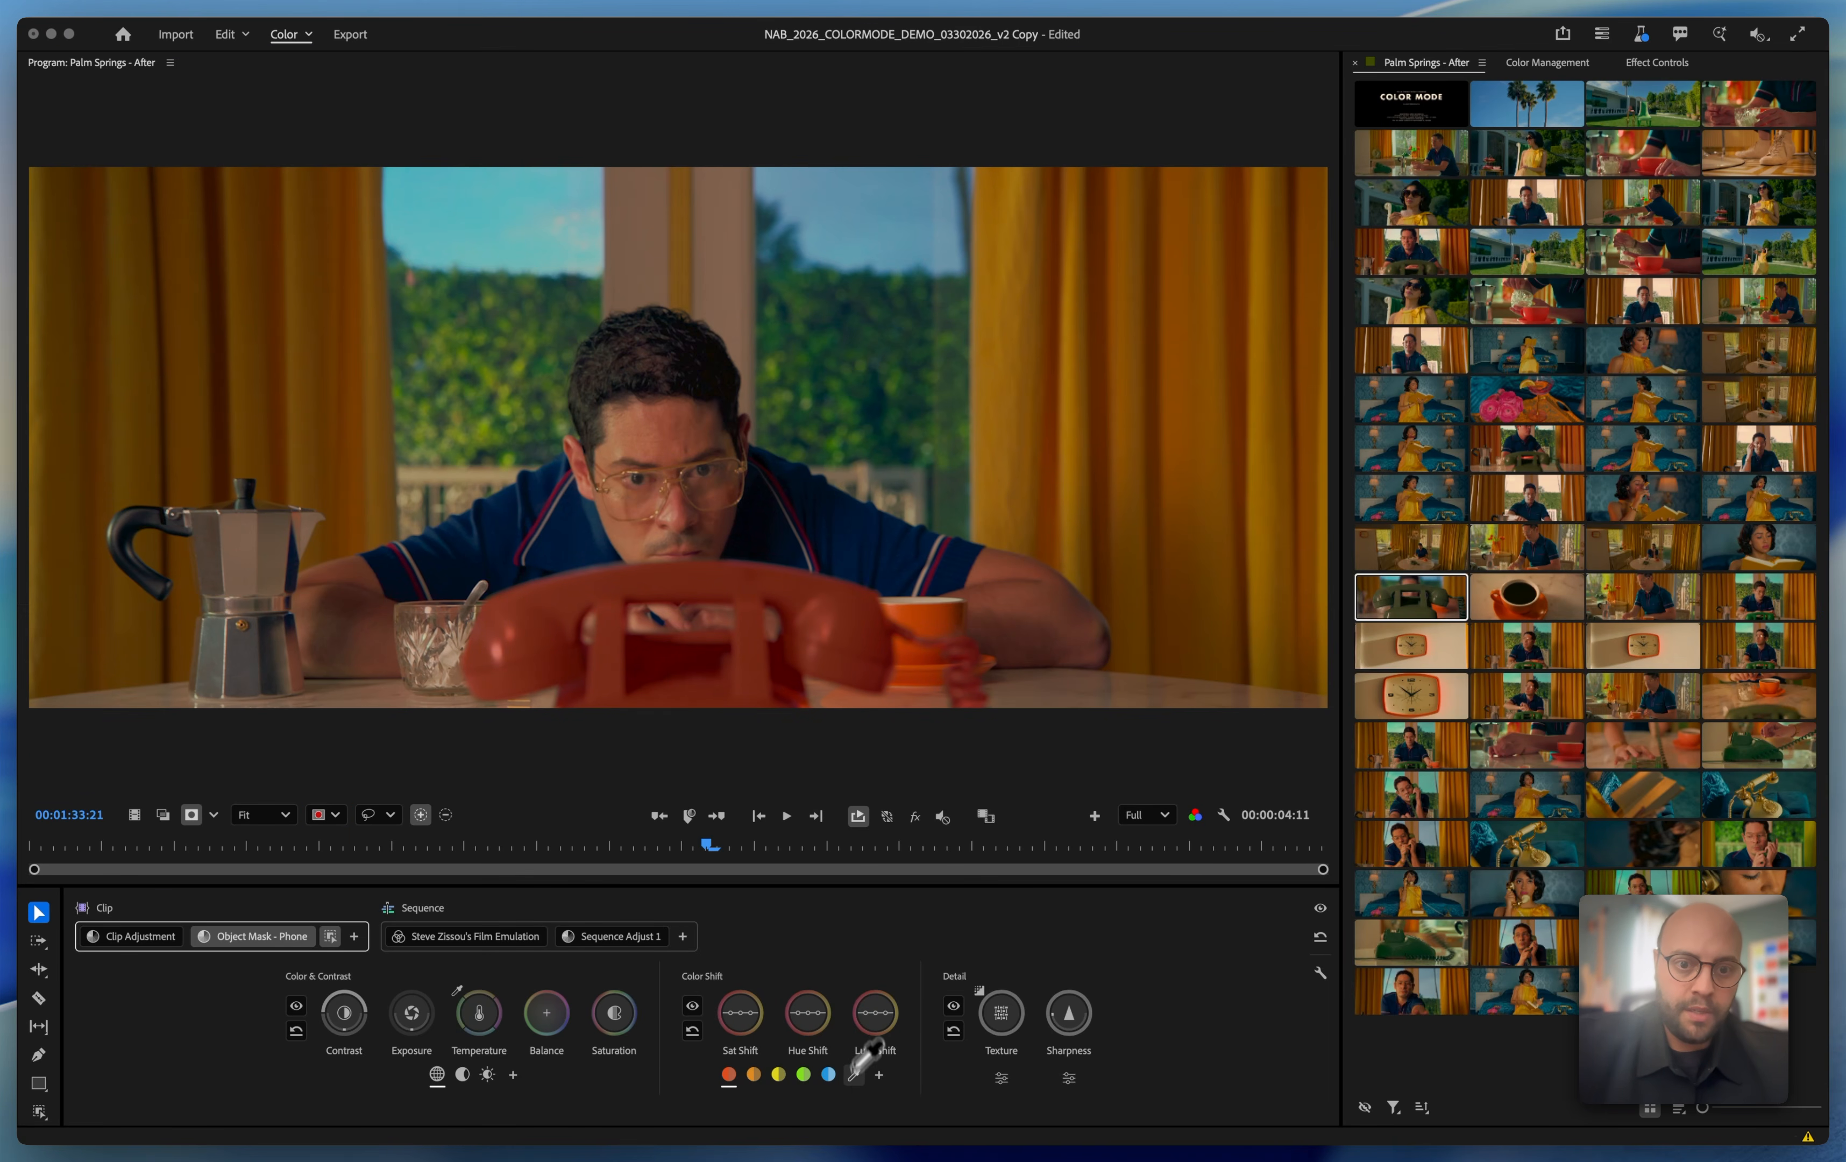
{"action": "left_click", "coordinate": [701, 692]}
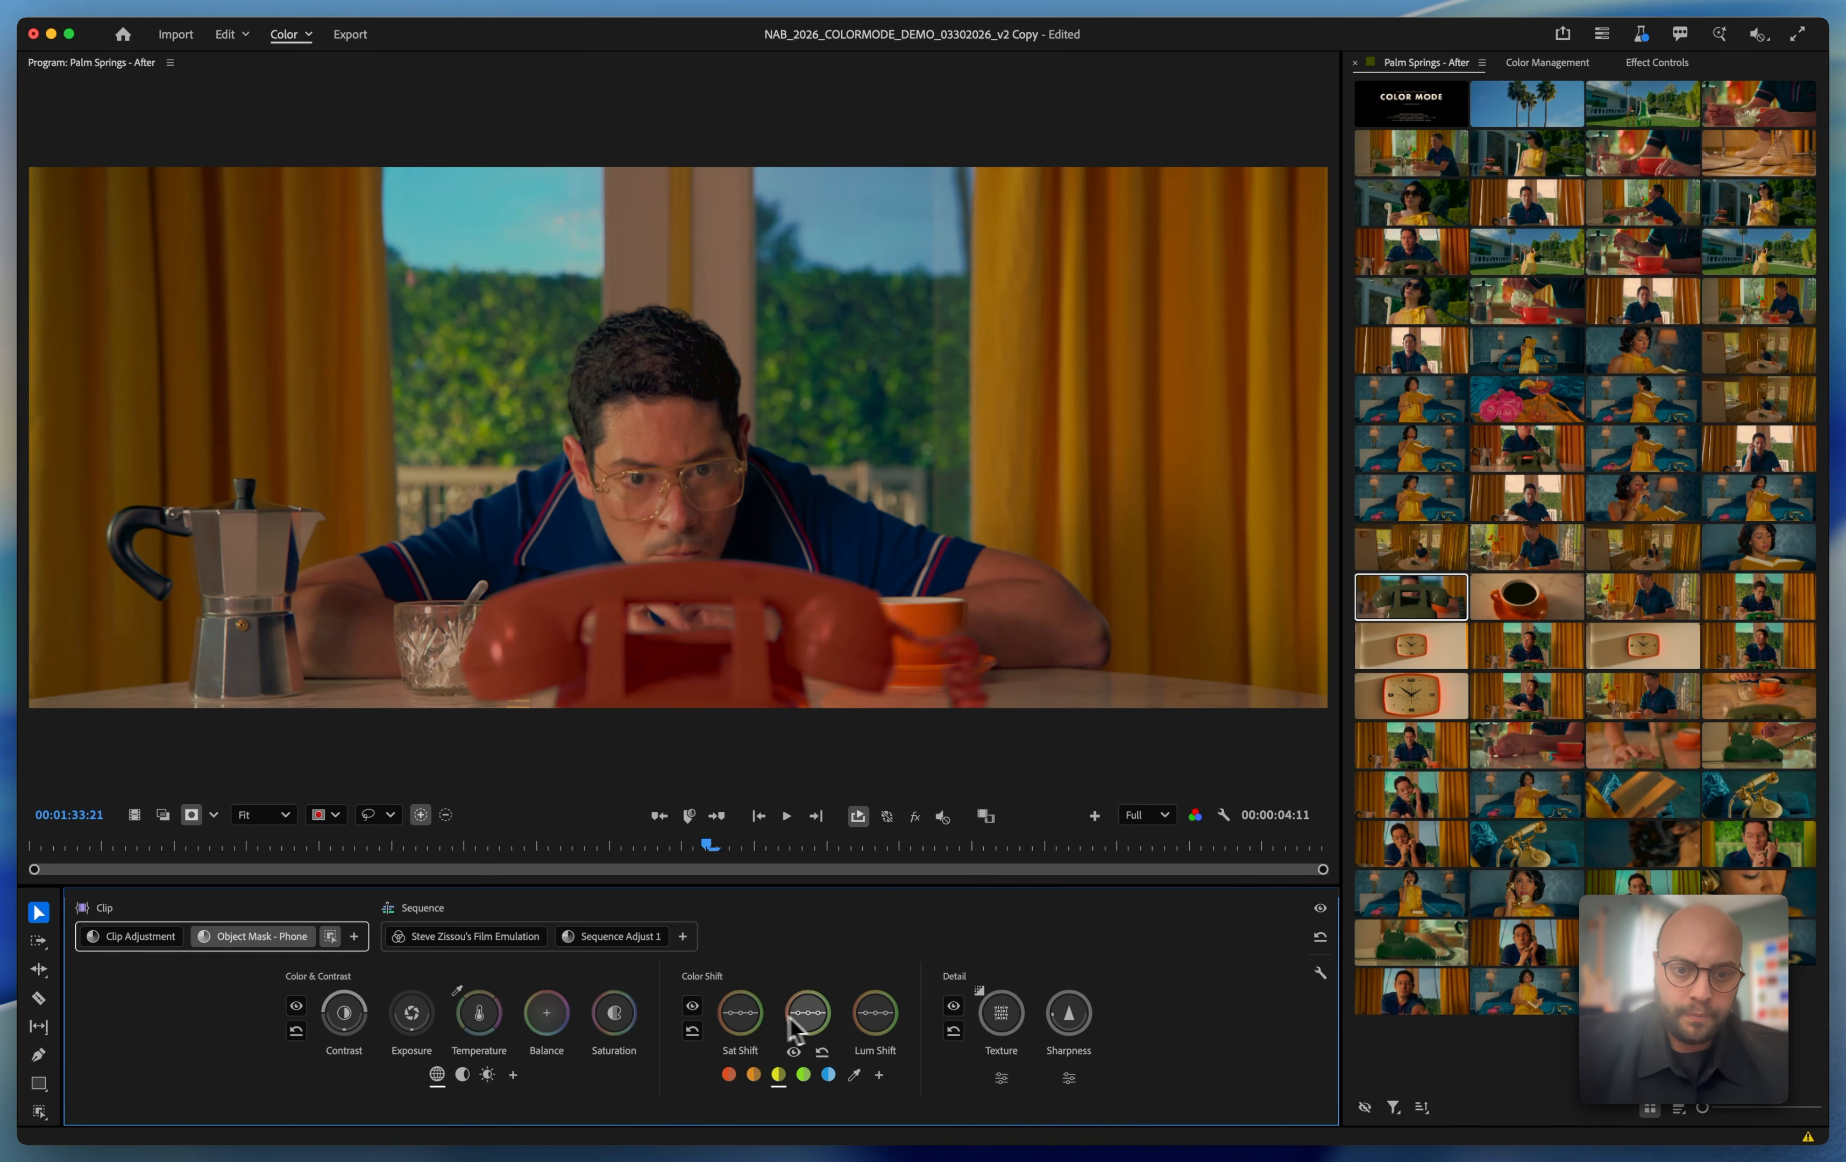
{"action": "left_click_drag", "start_coordinate": [740, 1017], "coordinate": [740, 1016]}
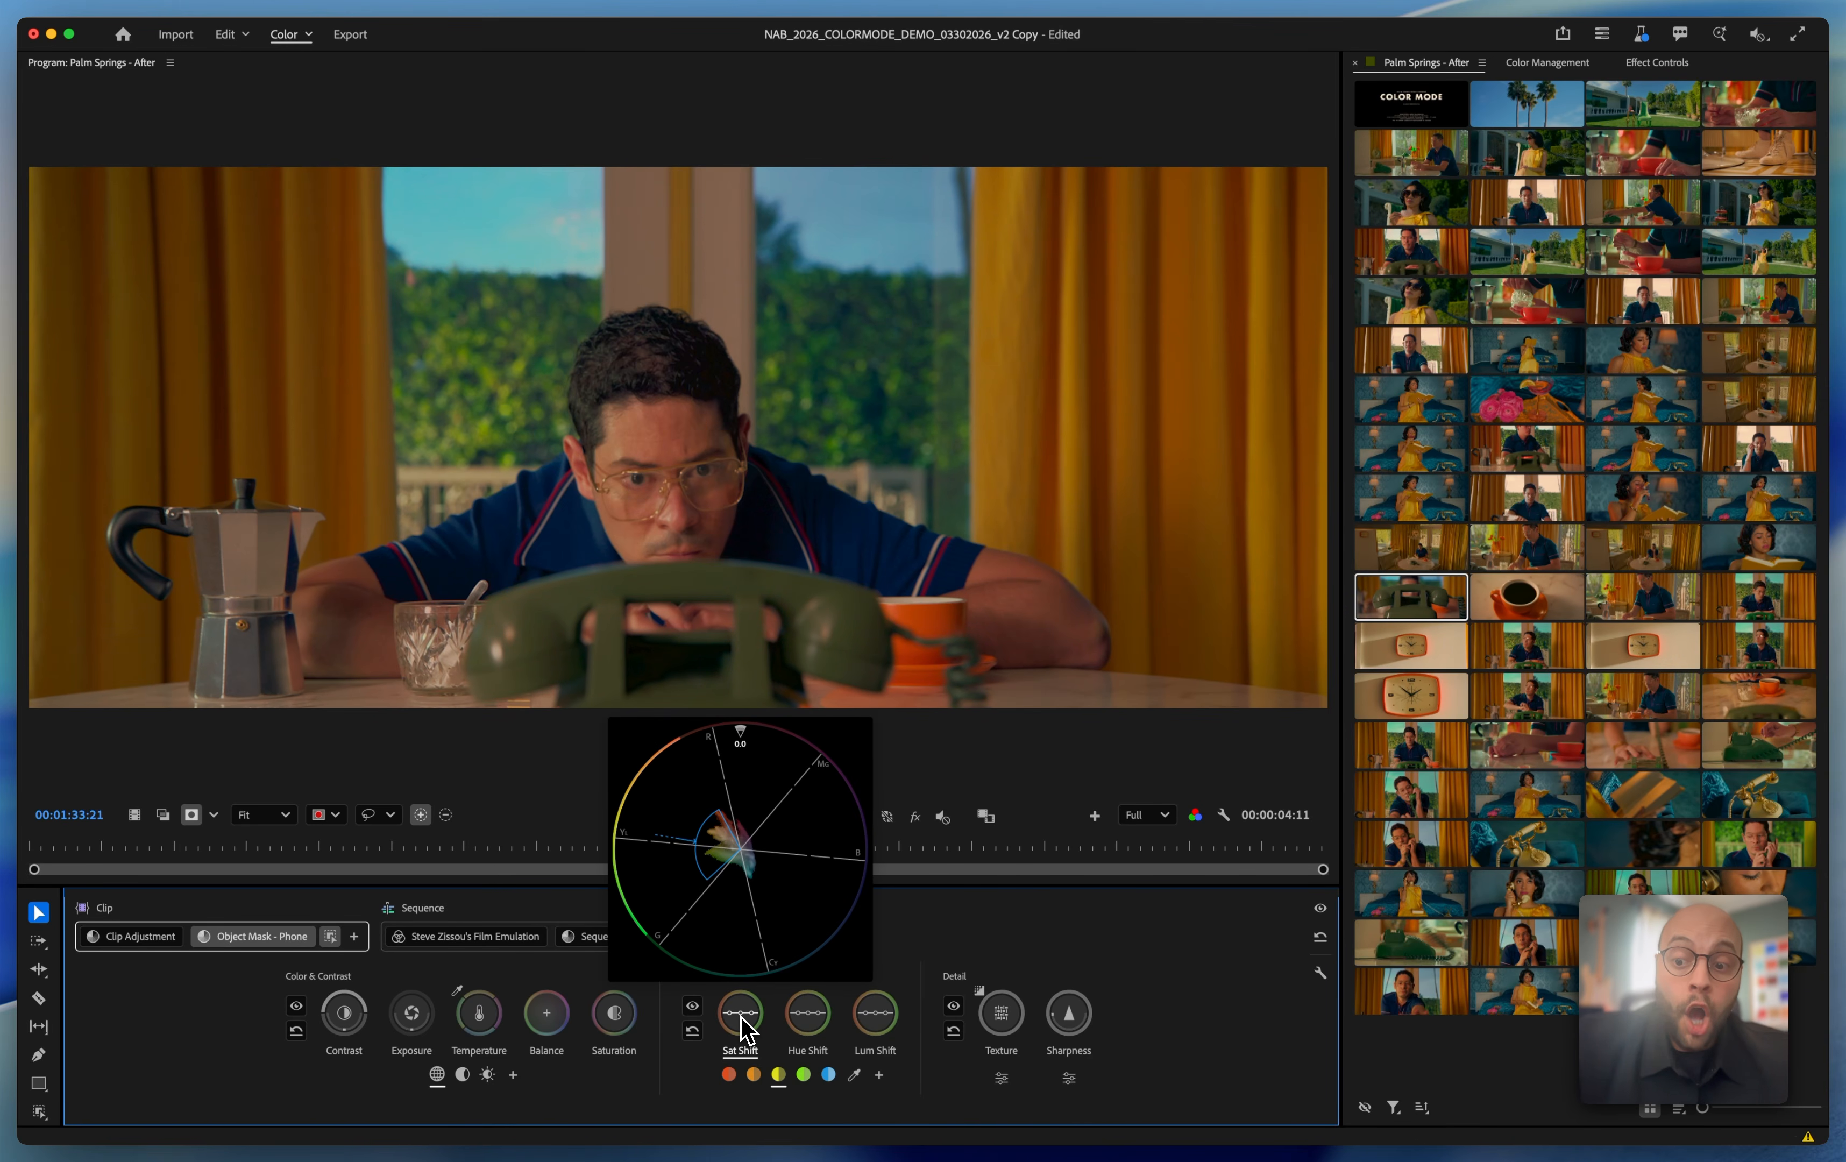
{"action": "left_click_drag", "start_coordinate": [740, 1016], "coordinate": [741, 1016]}
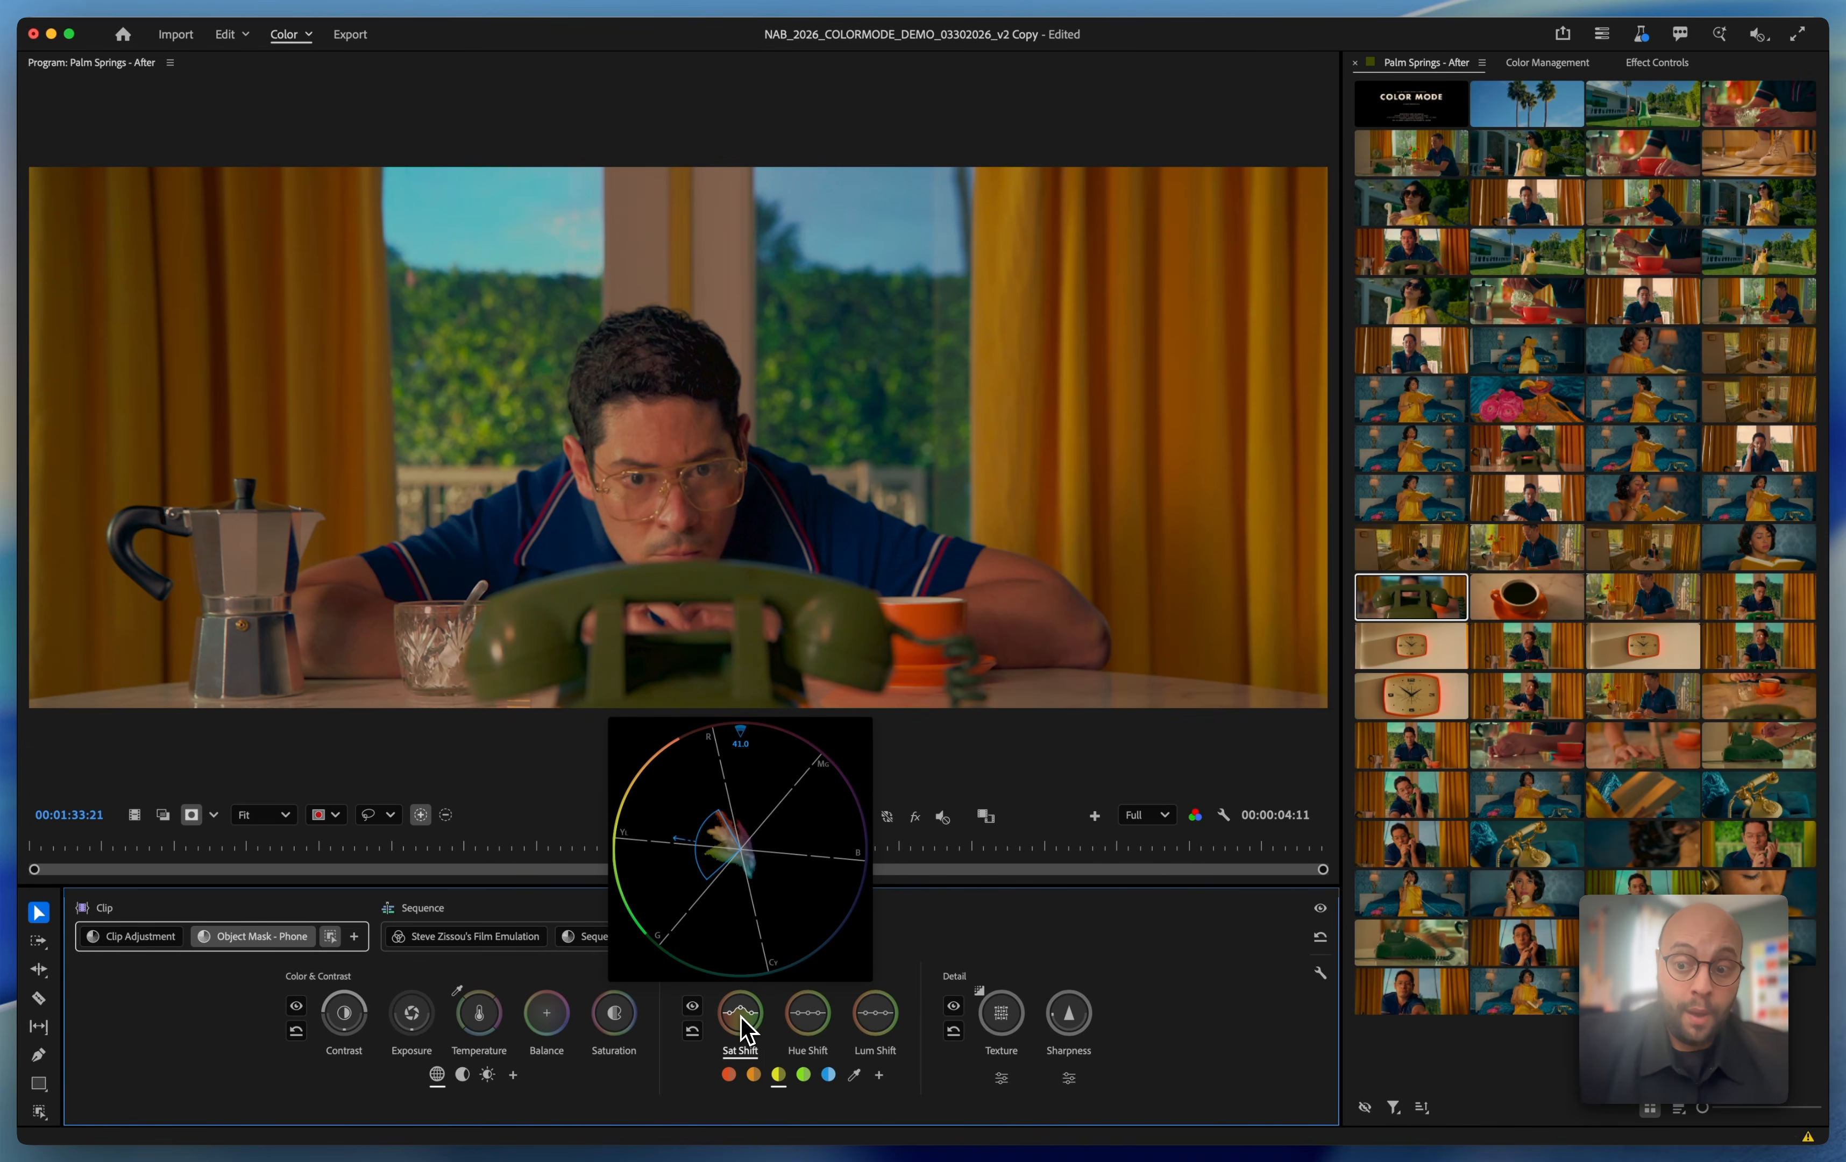
{"action": "left_click_drag", "start_coordinate": [740, 1016], "coordinate": [741, 1017]}
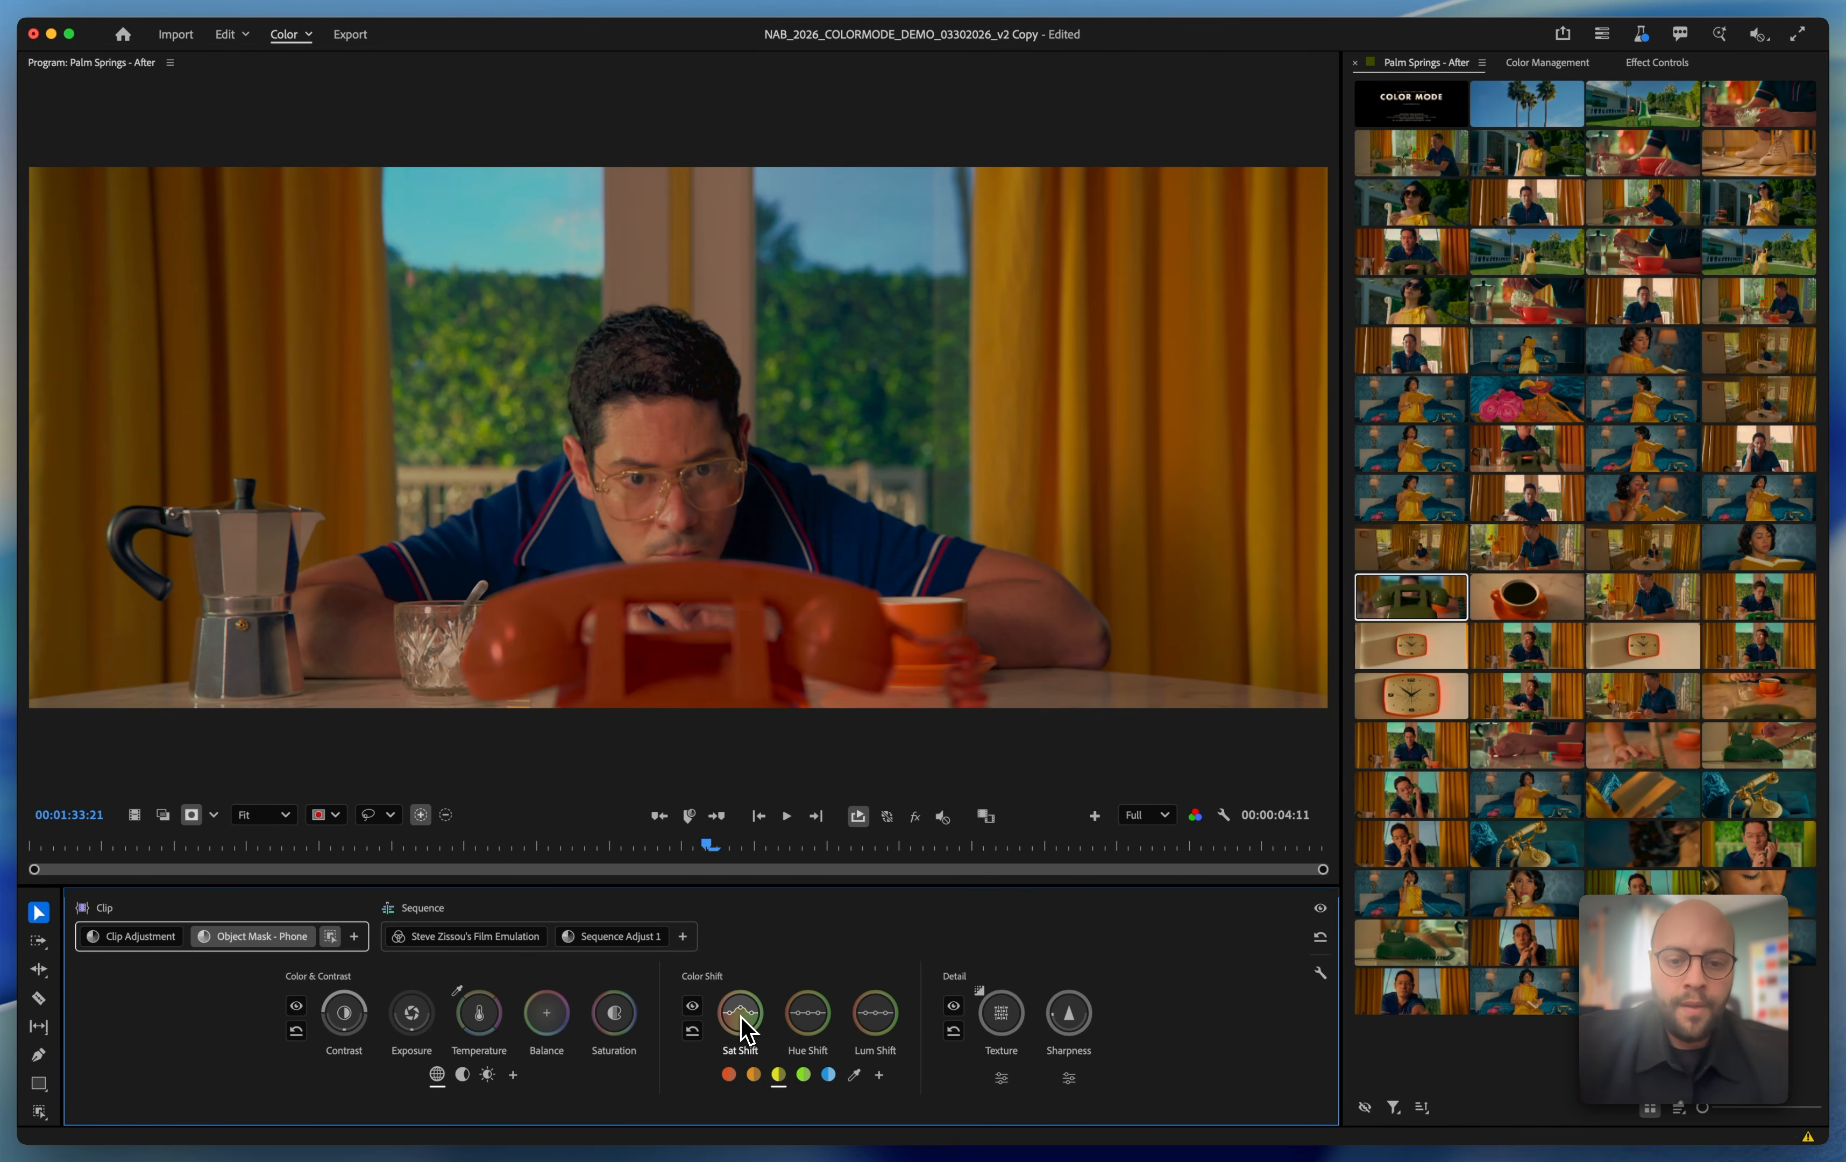
Shift the telephone's sampled hue to a purer green with Hue Shift and set the mask overlay to None.
{"action": "left_click", "coordinate": [810, 1022]}
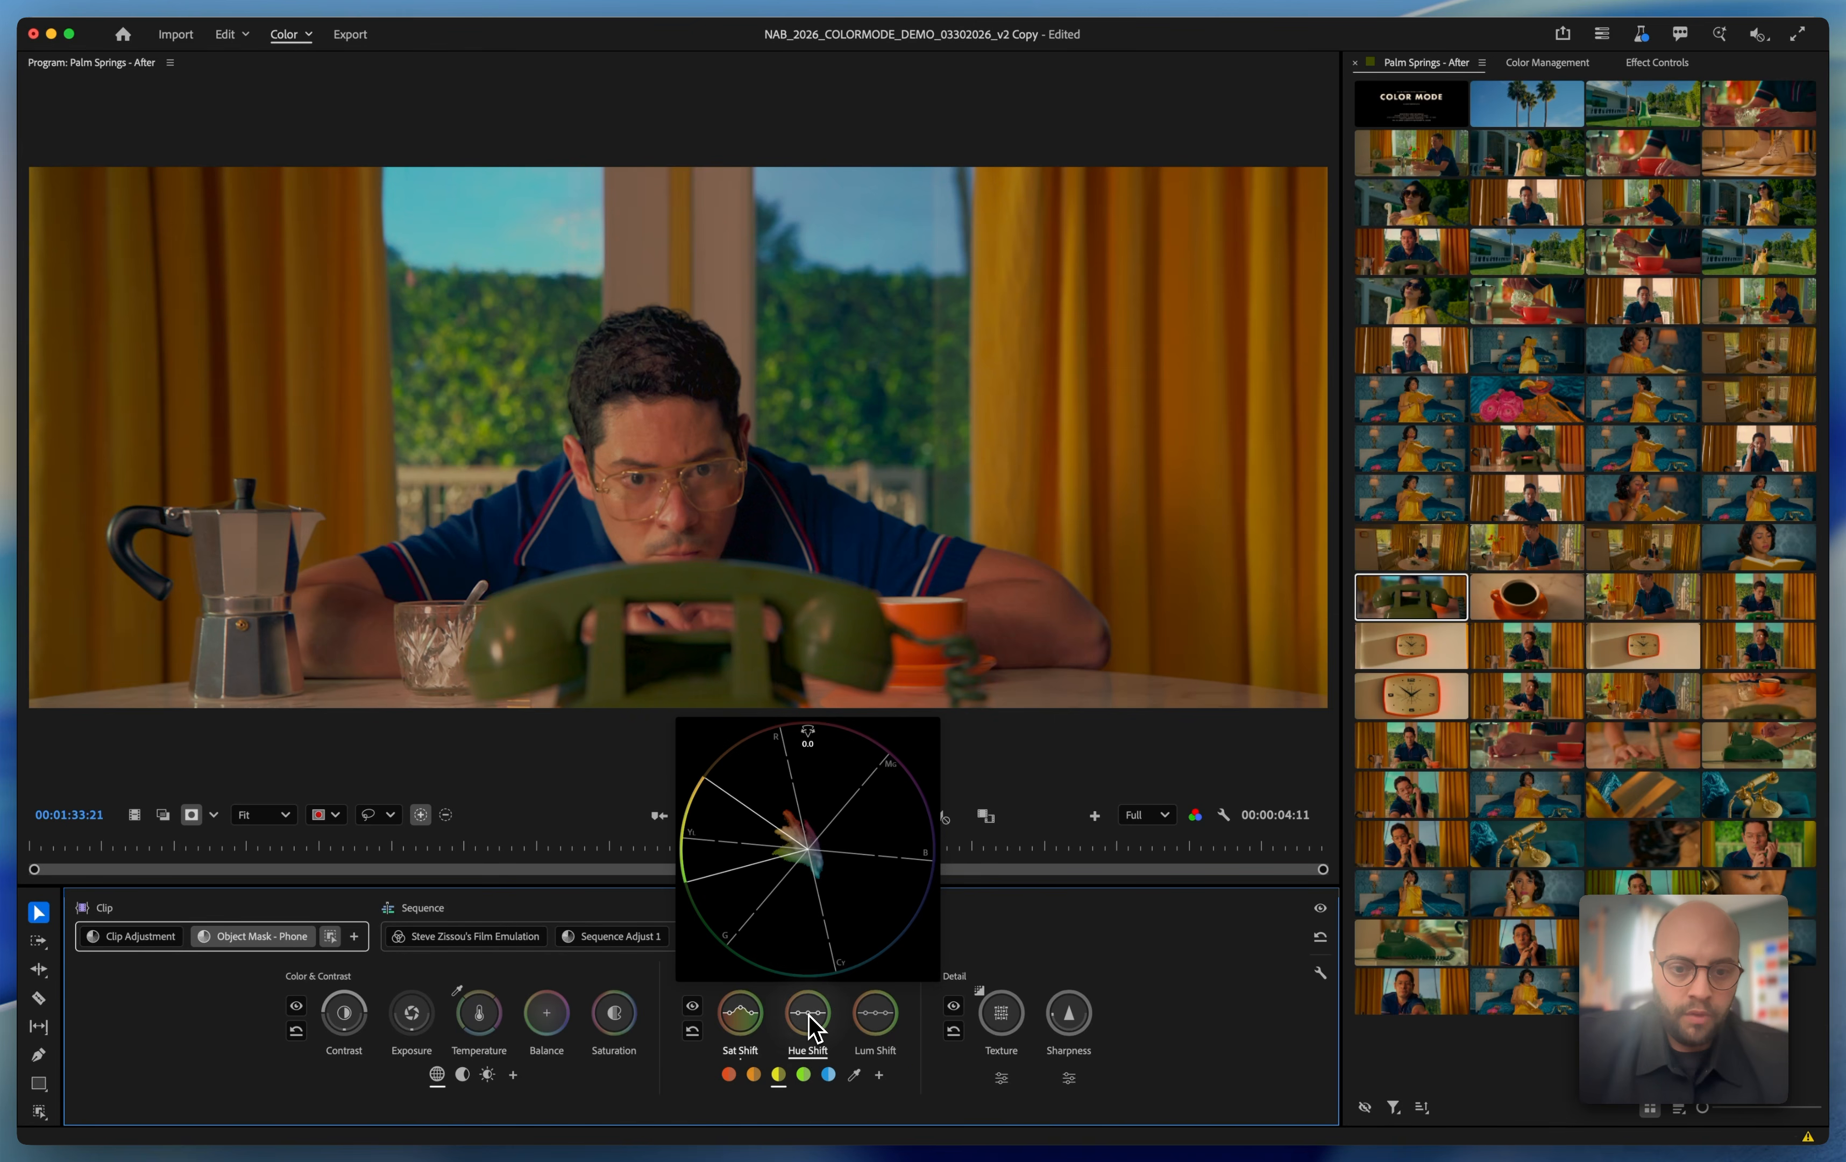
{"action": "left_click_drag", "start_coordinate": [808, 1015], "coordinate": [810, 1016]}
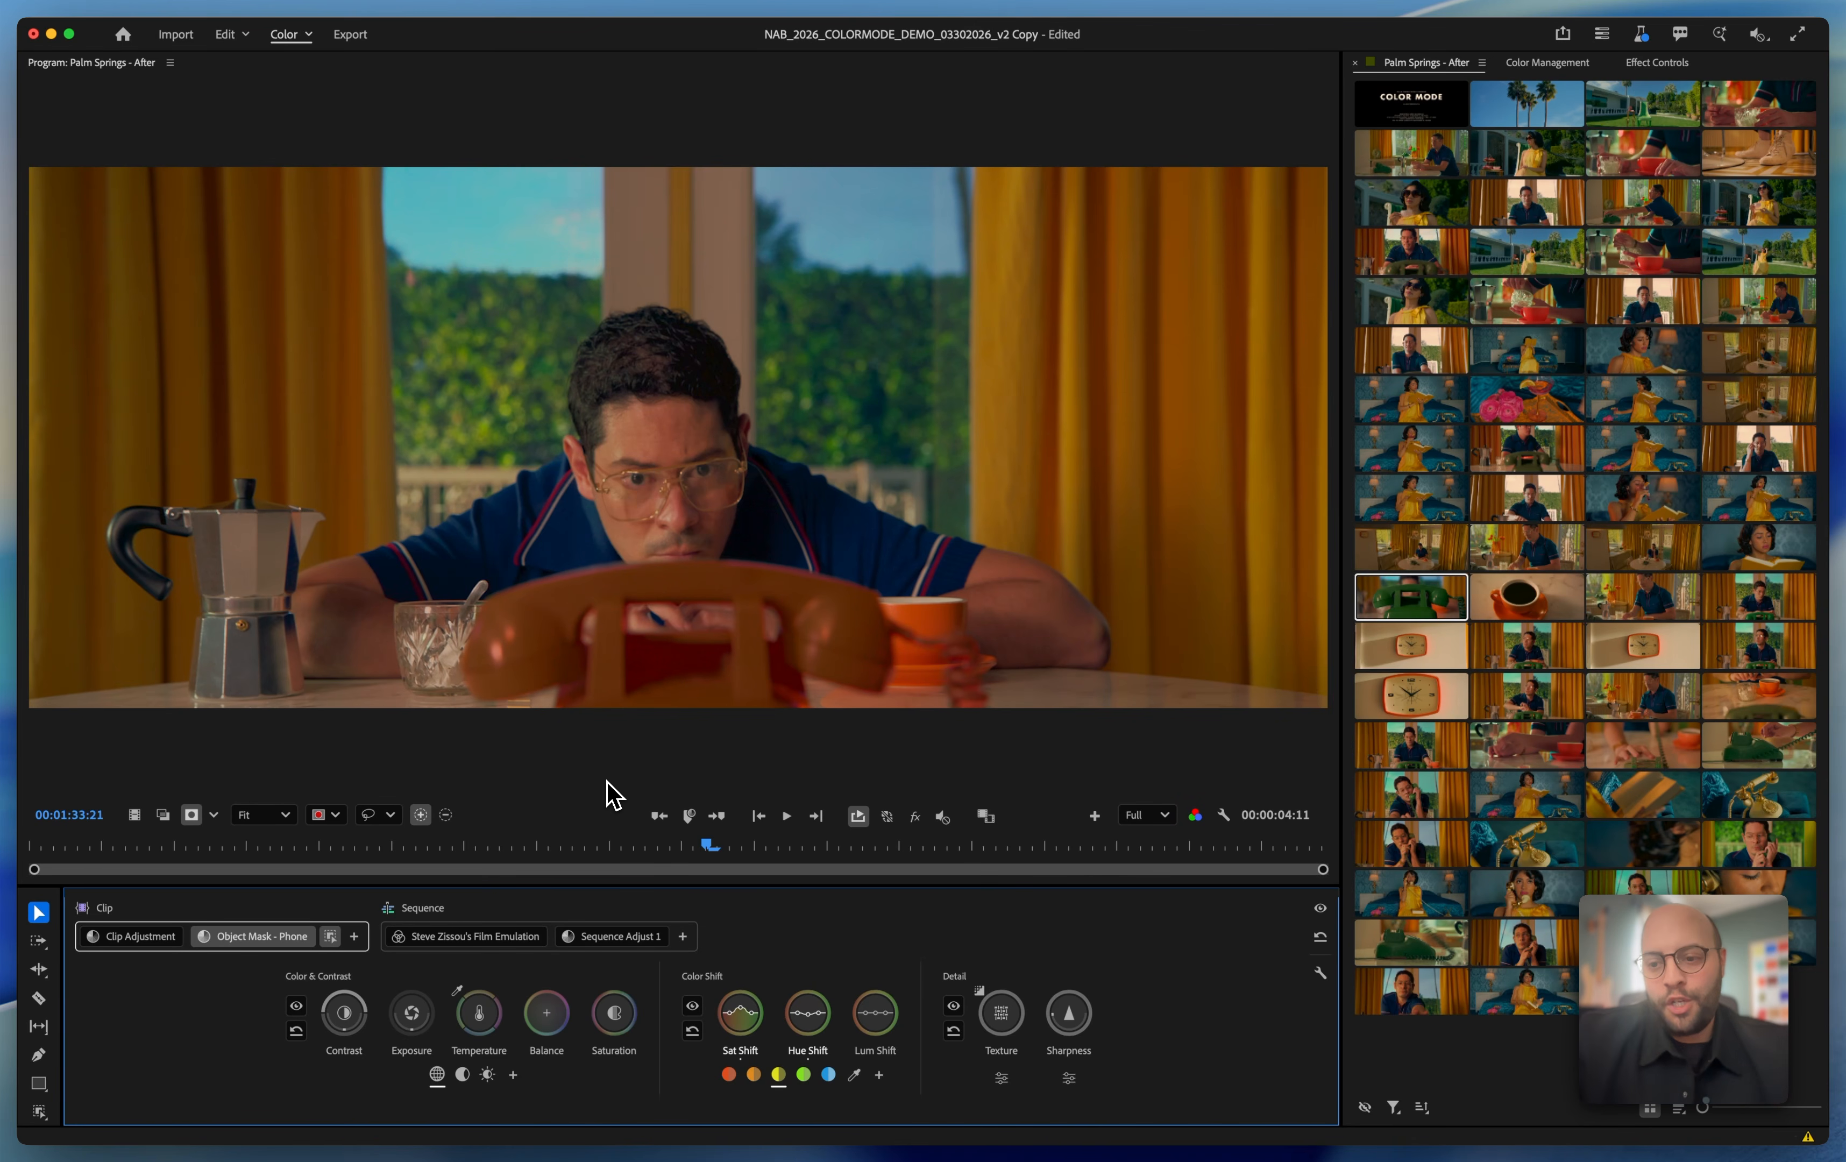
{"action": "left_click", "coordinate": [330, 814]}
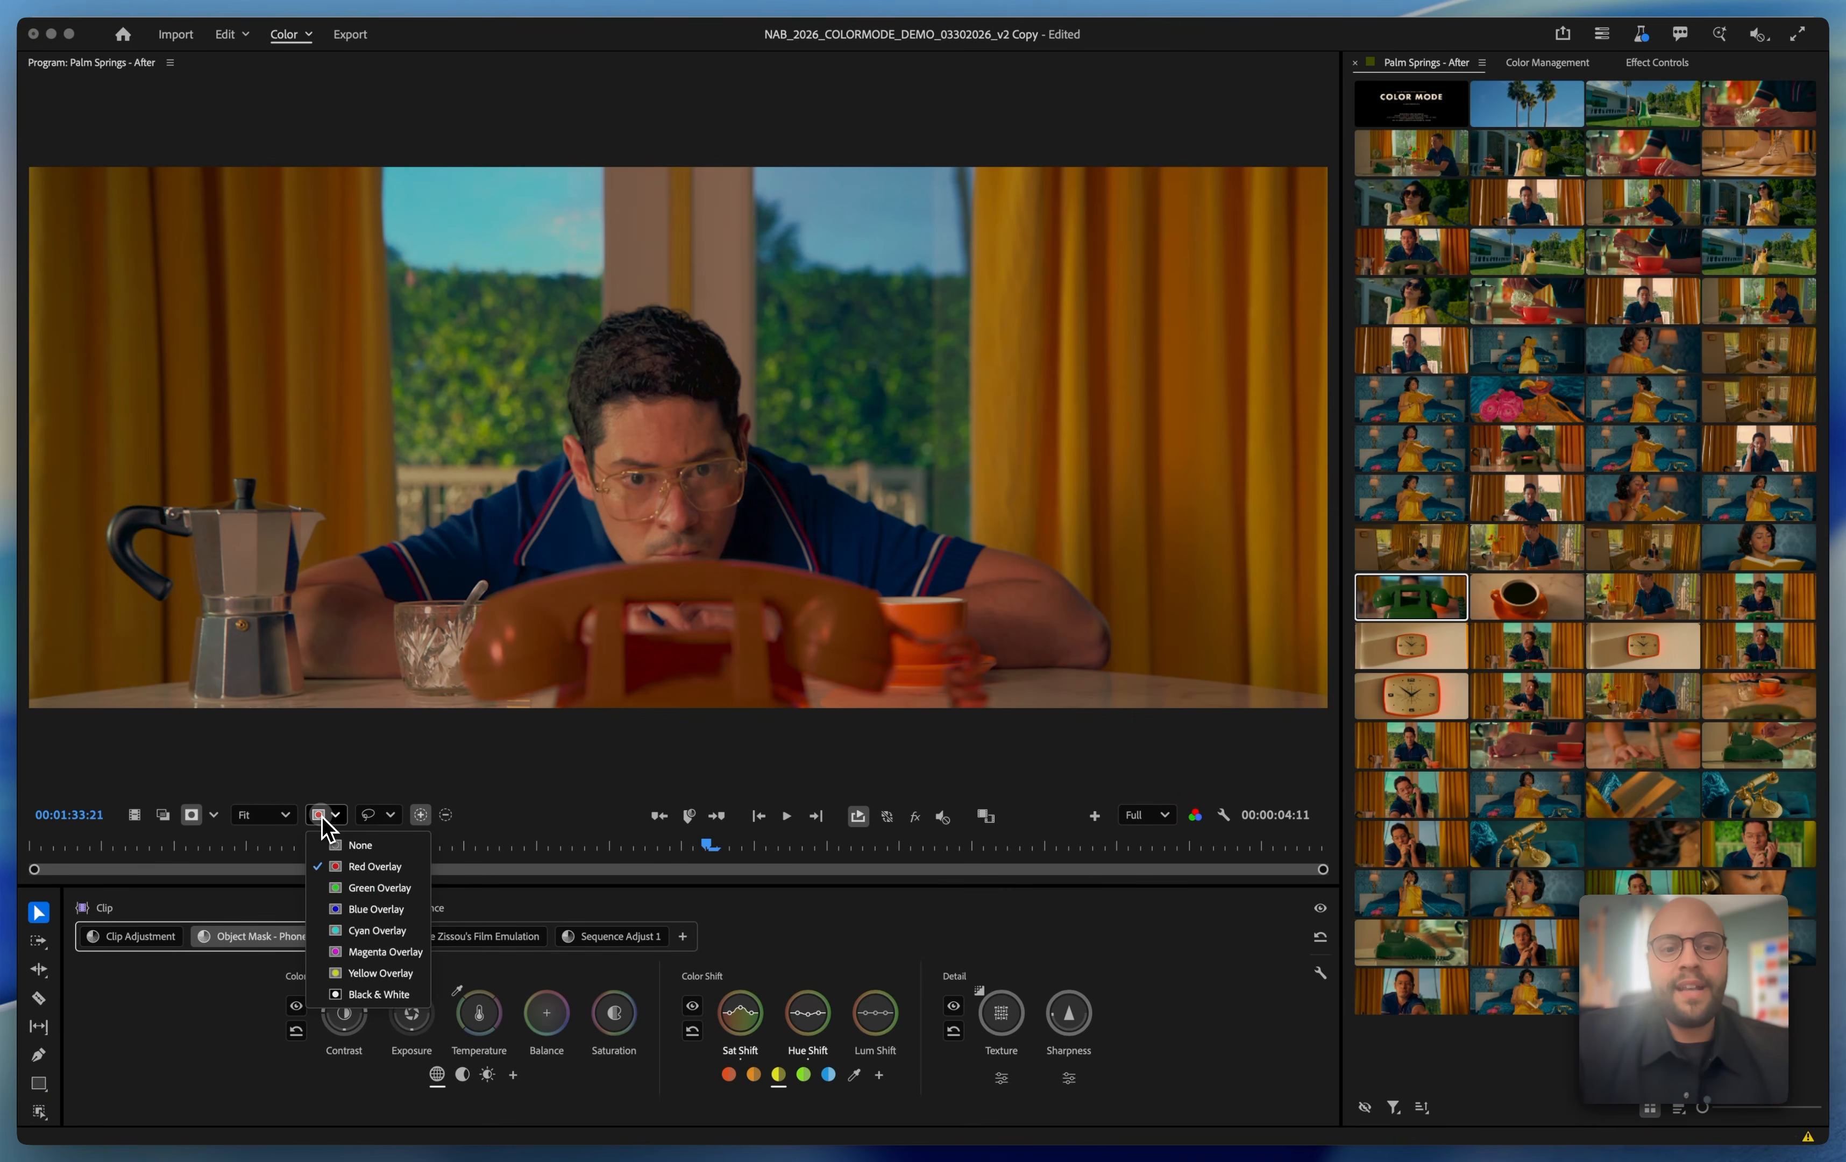
{"action": "left_click", "coordinate": [330, 848]}
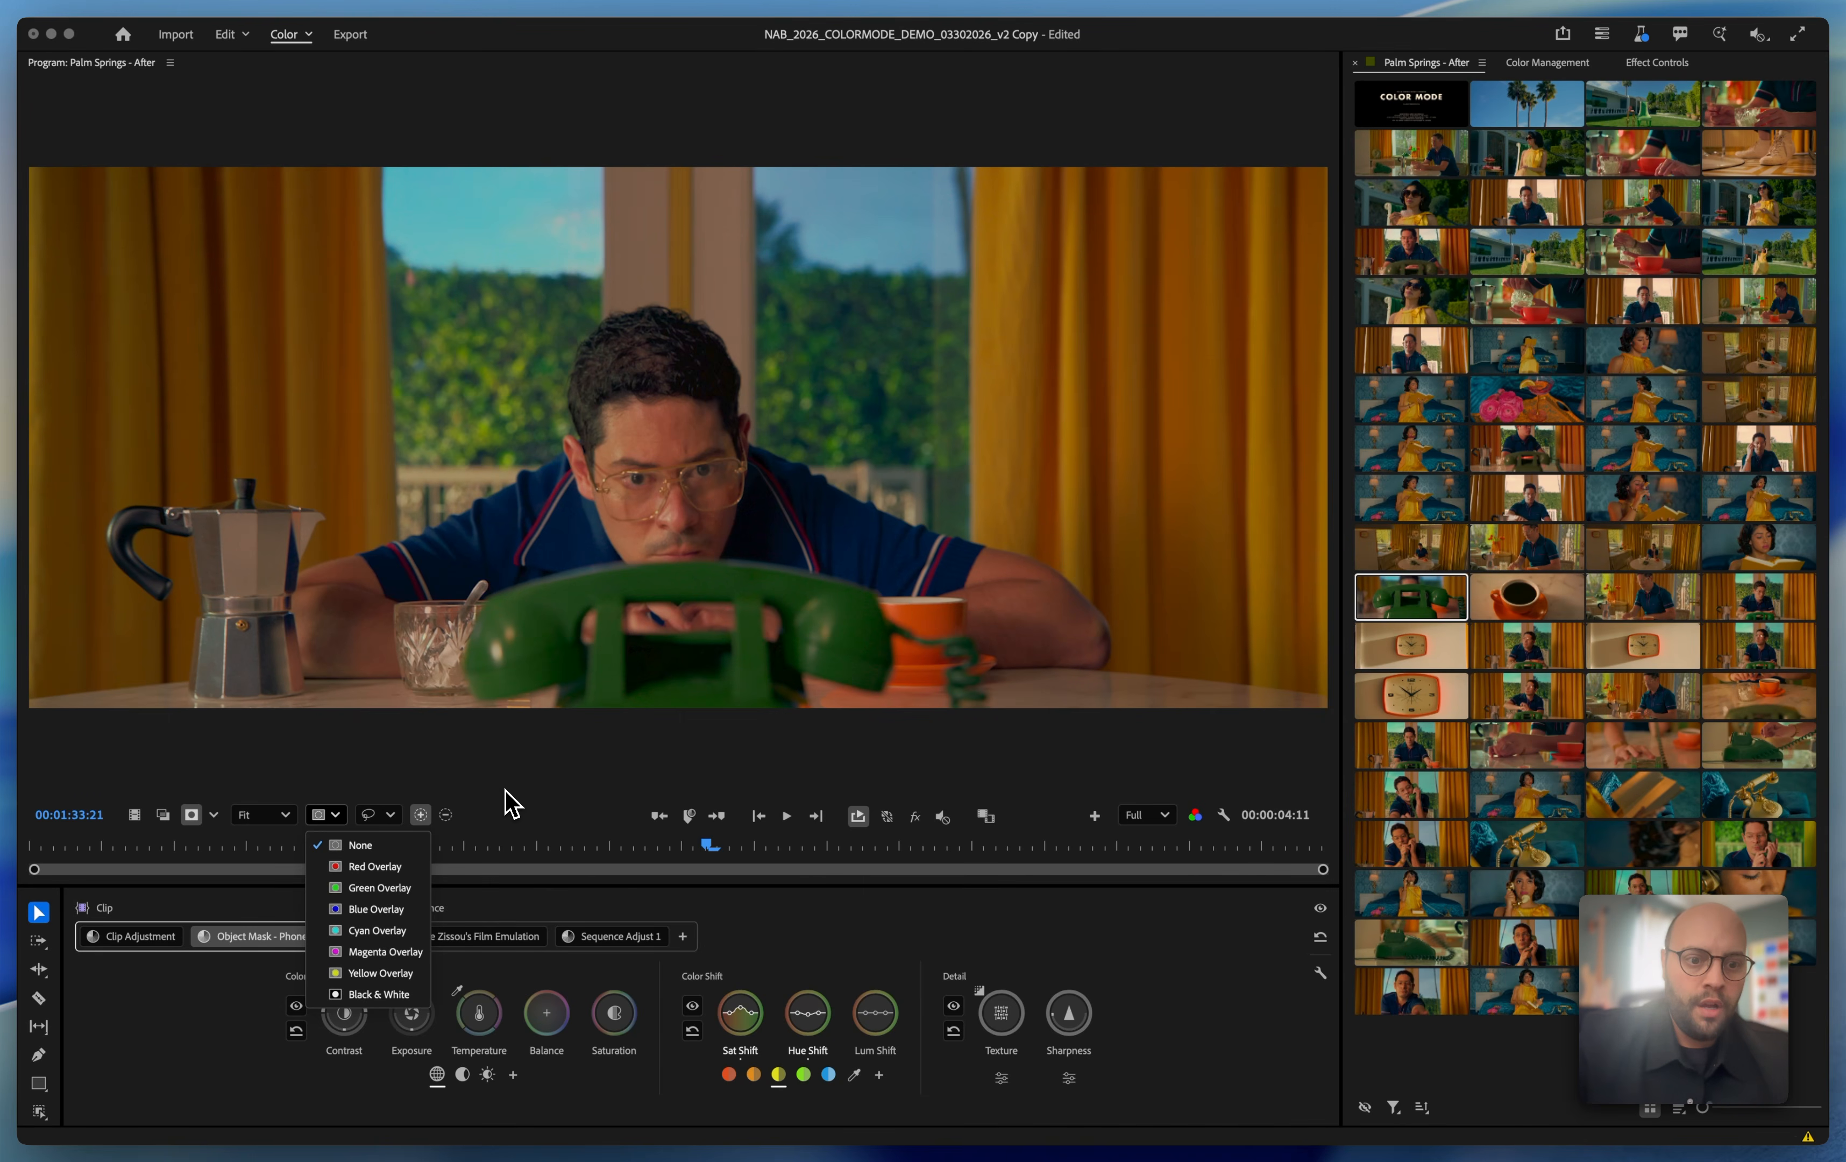
{"action": "left_click", "coordinate": [507, 803]}
Play back the shot to check the recolored green telephone.
{"action": "key", "text": "space"}
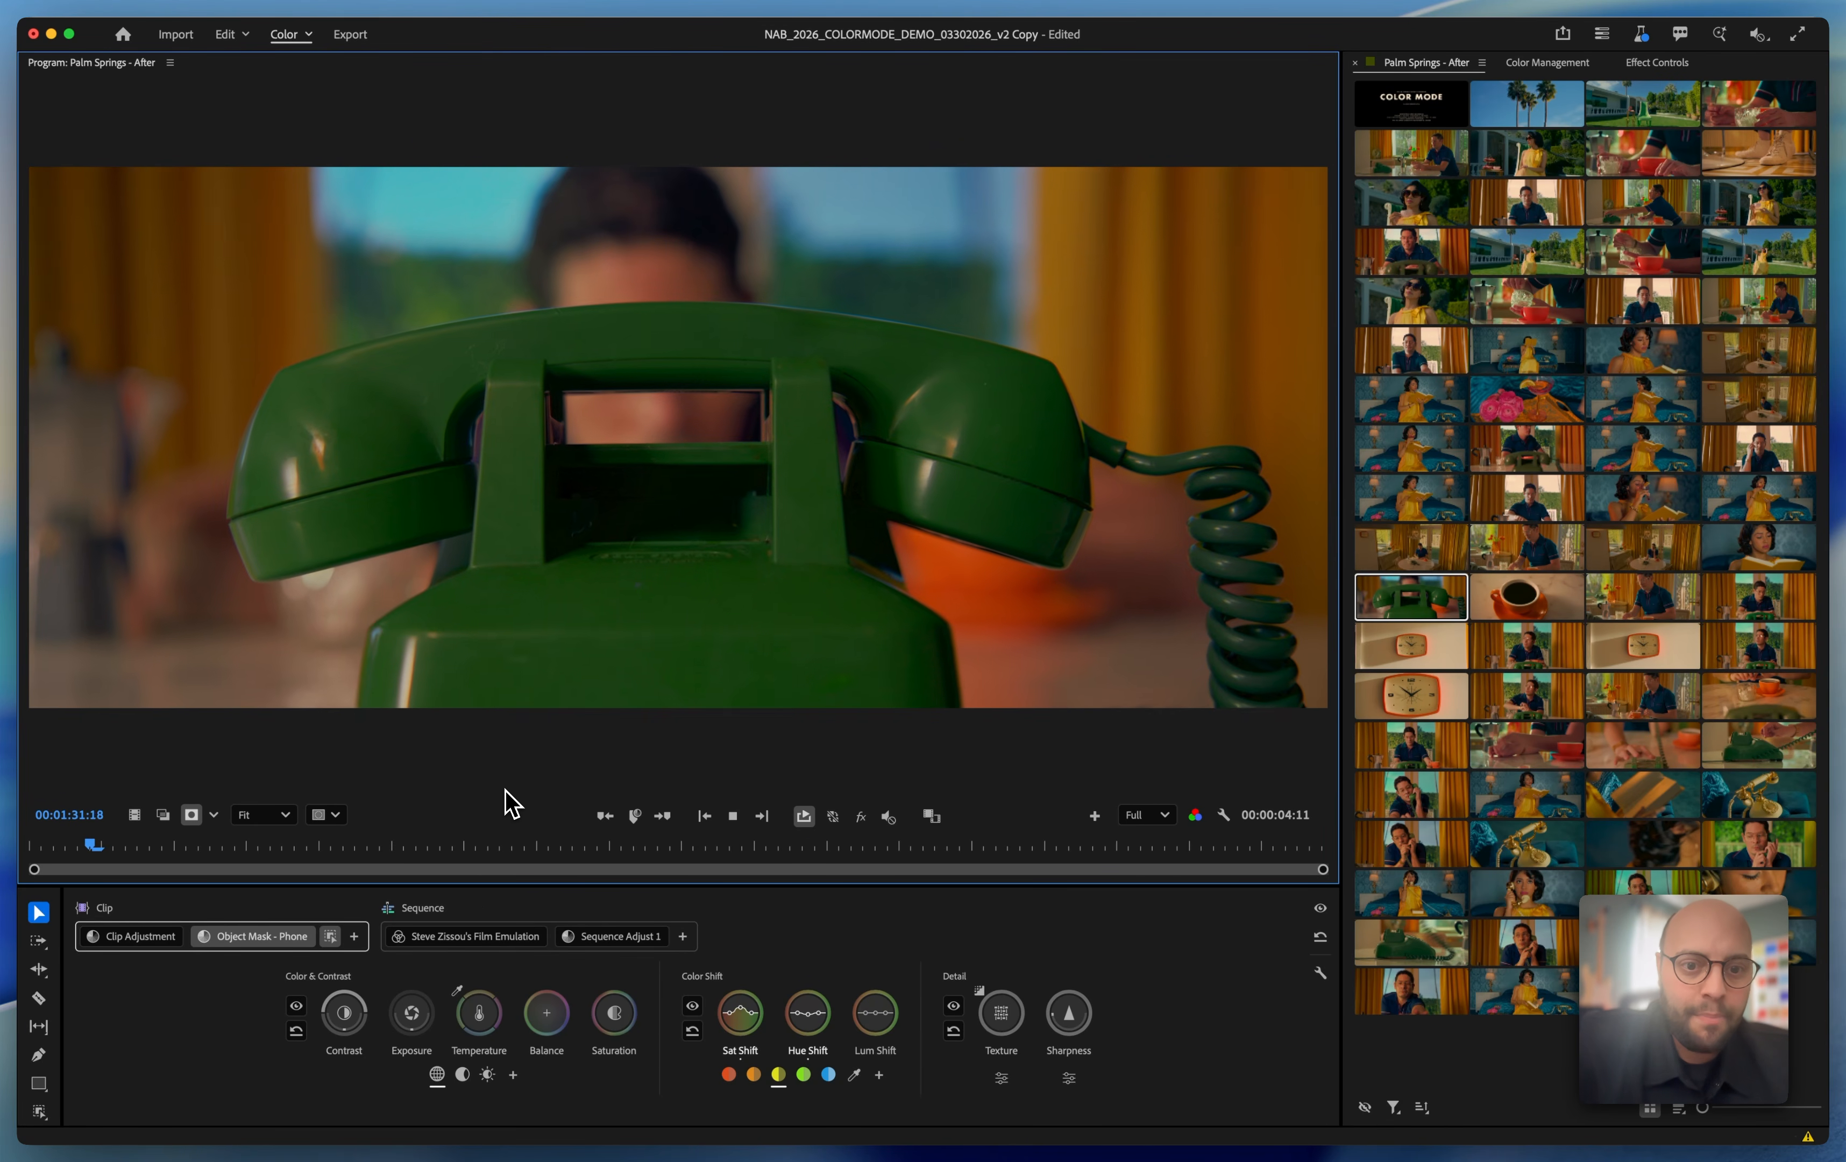
{"action": "key", "text": "space"}
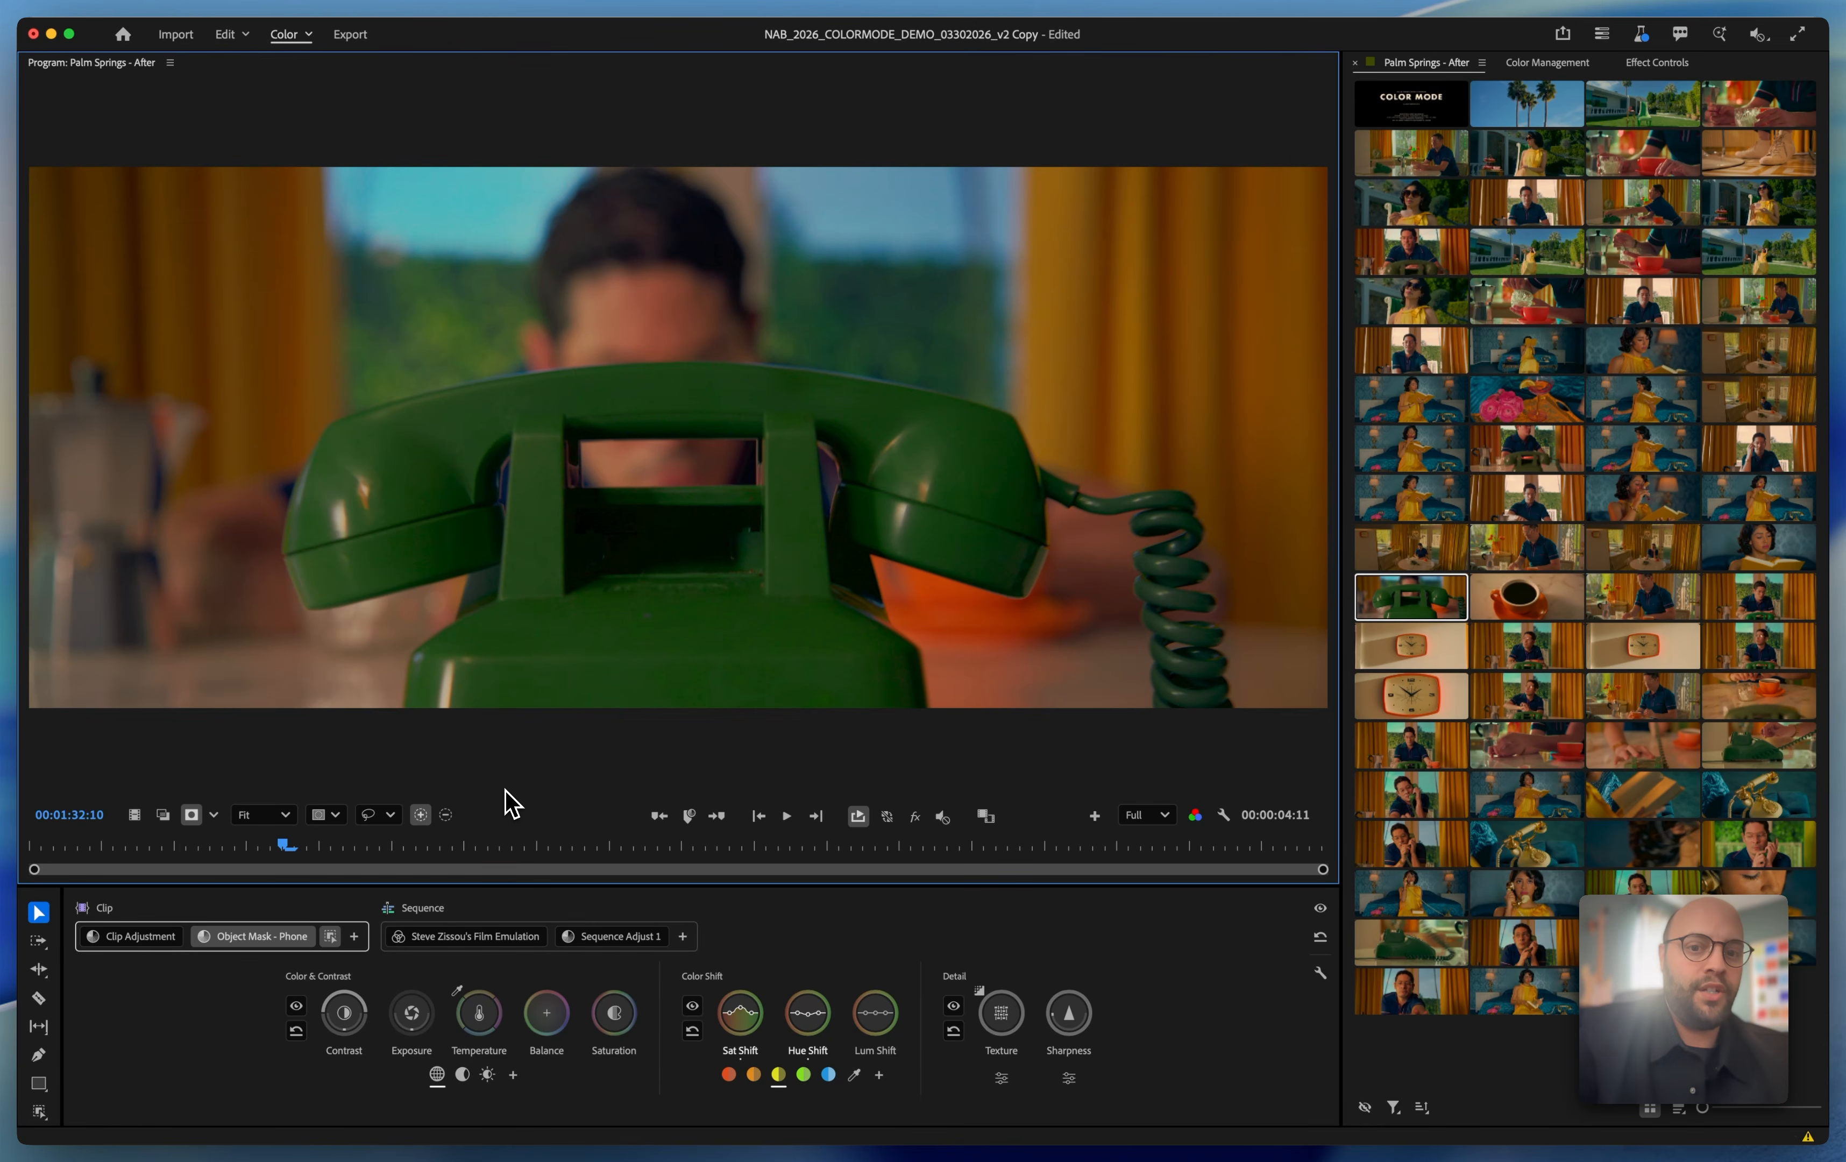
{"action": "key", "text": "space"}
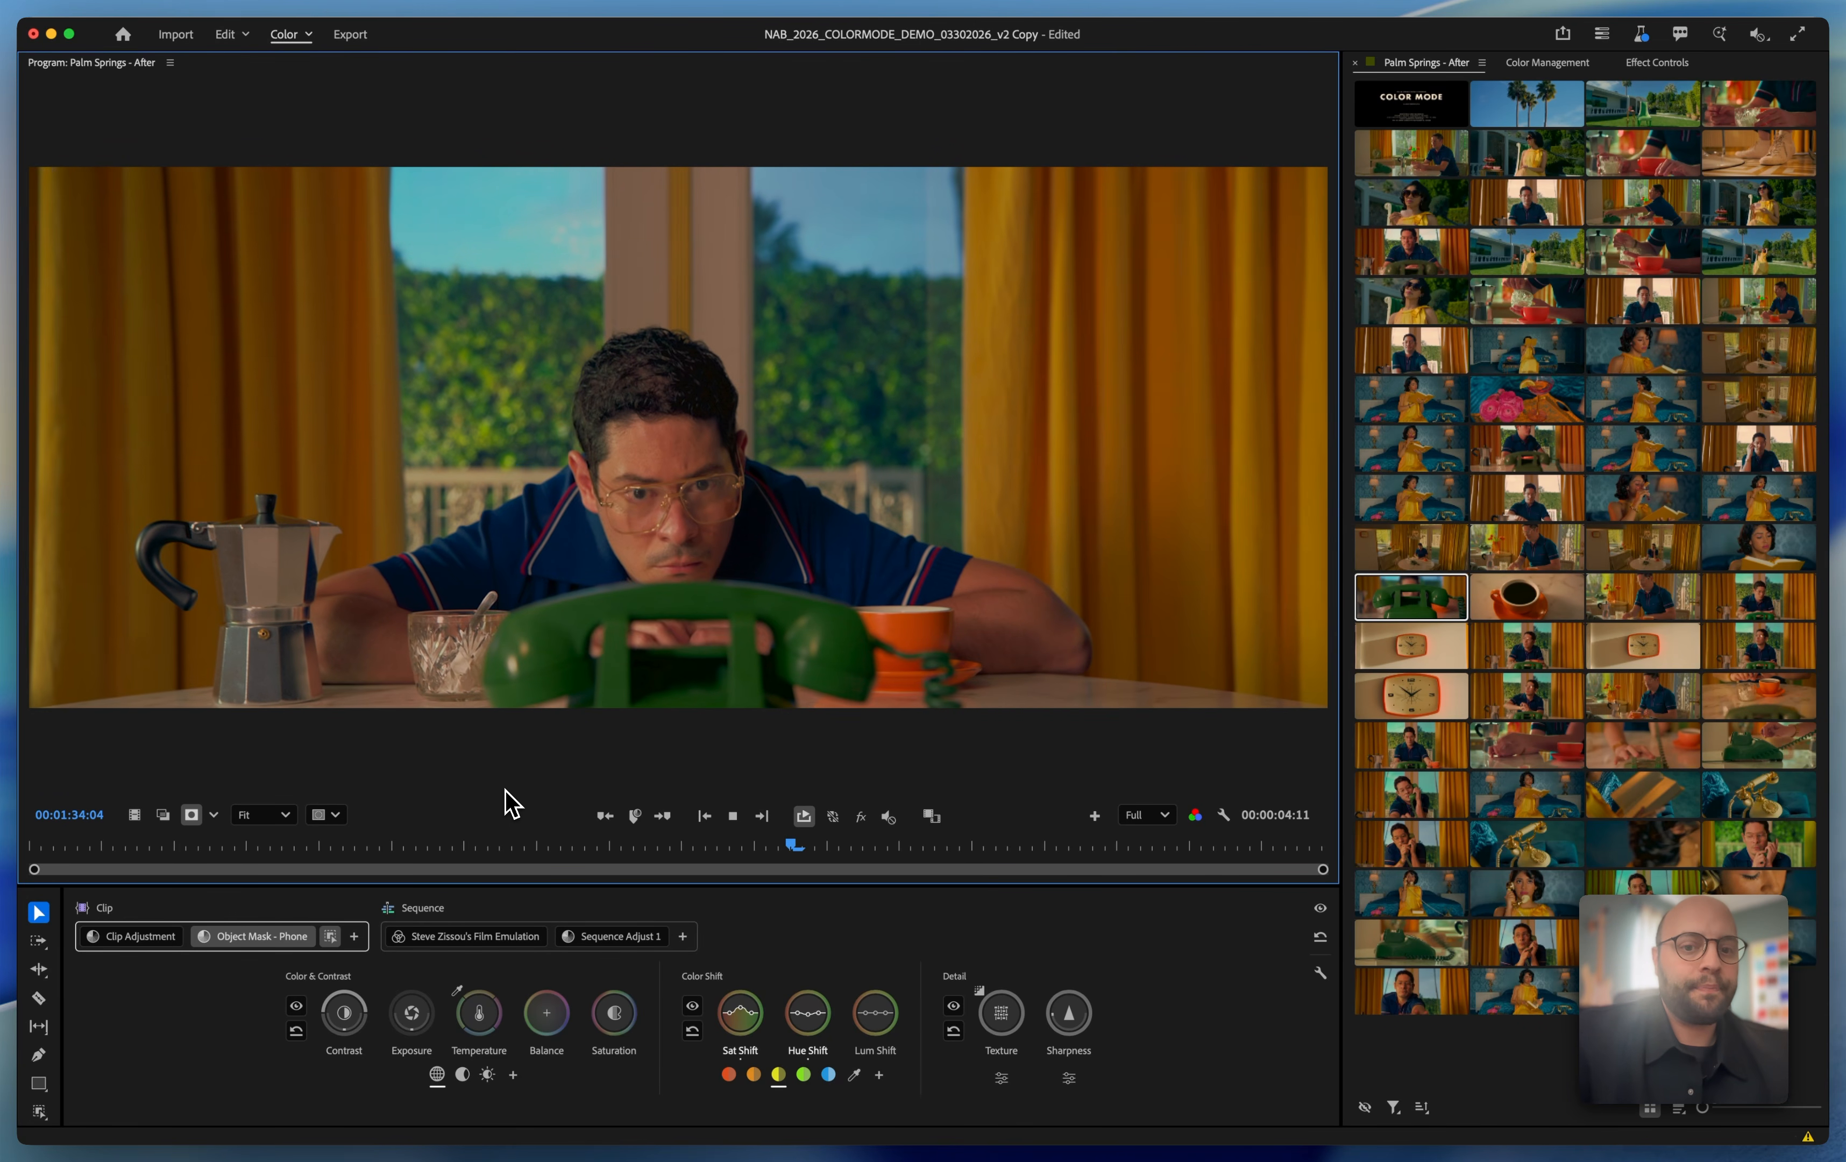
{"action": "key", "text": "space"}
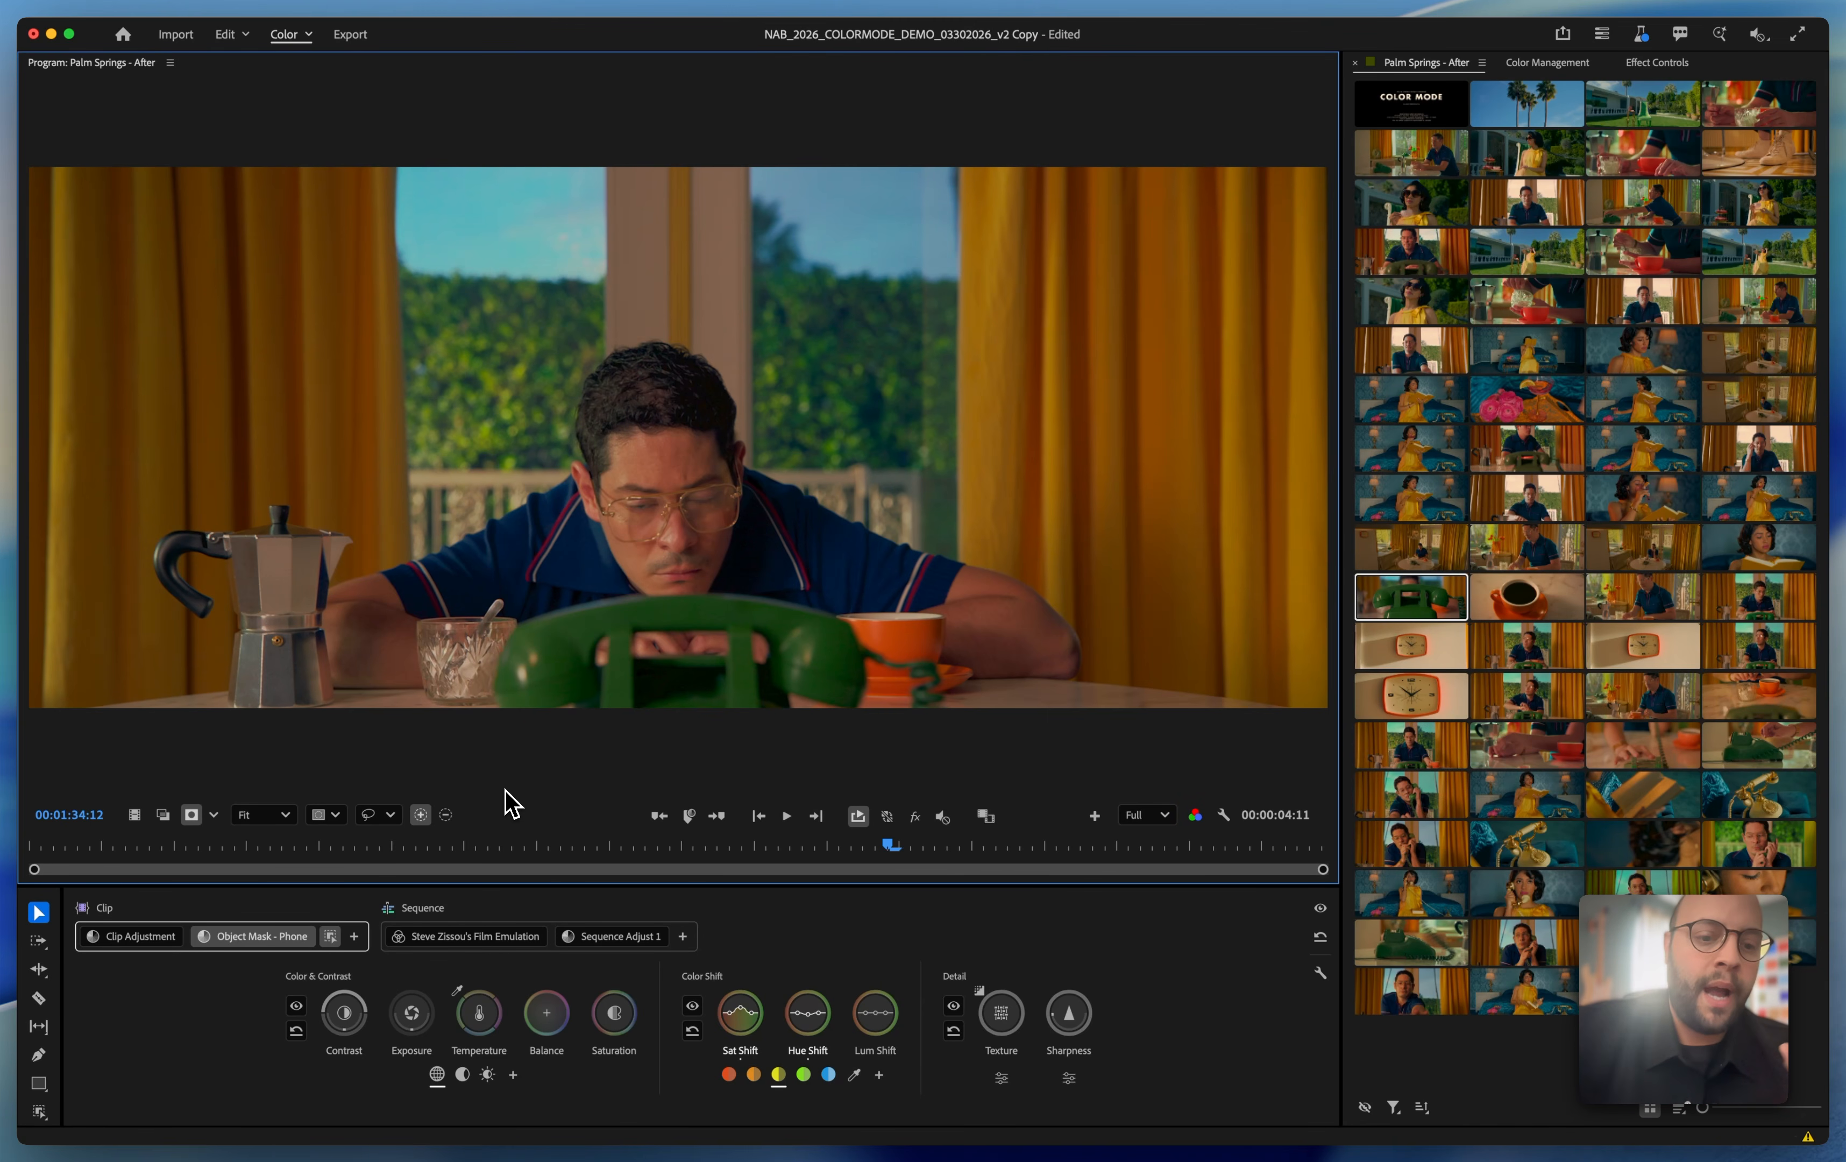
Add a new clip adjustment and name it Shape Mask - Triangle.
{"action": "left_click", "coordinate": [358, 940]}
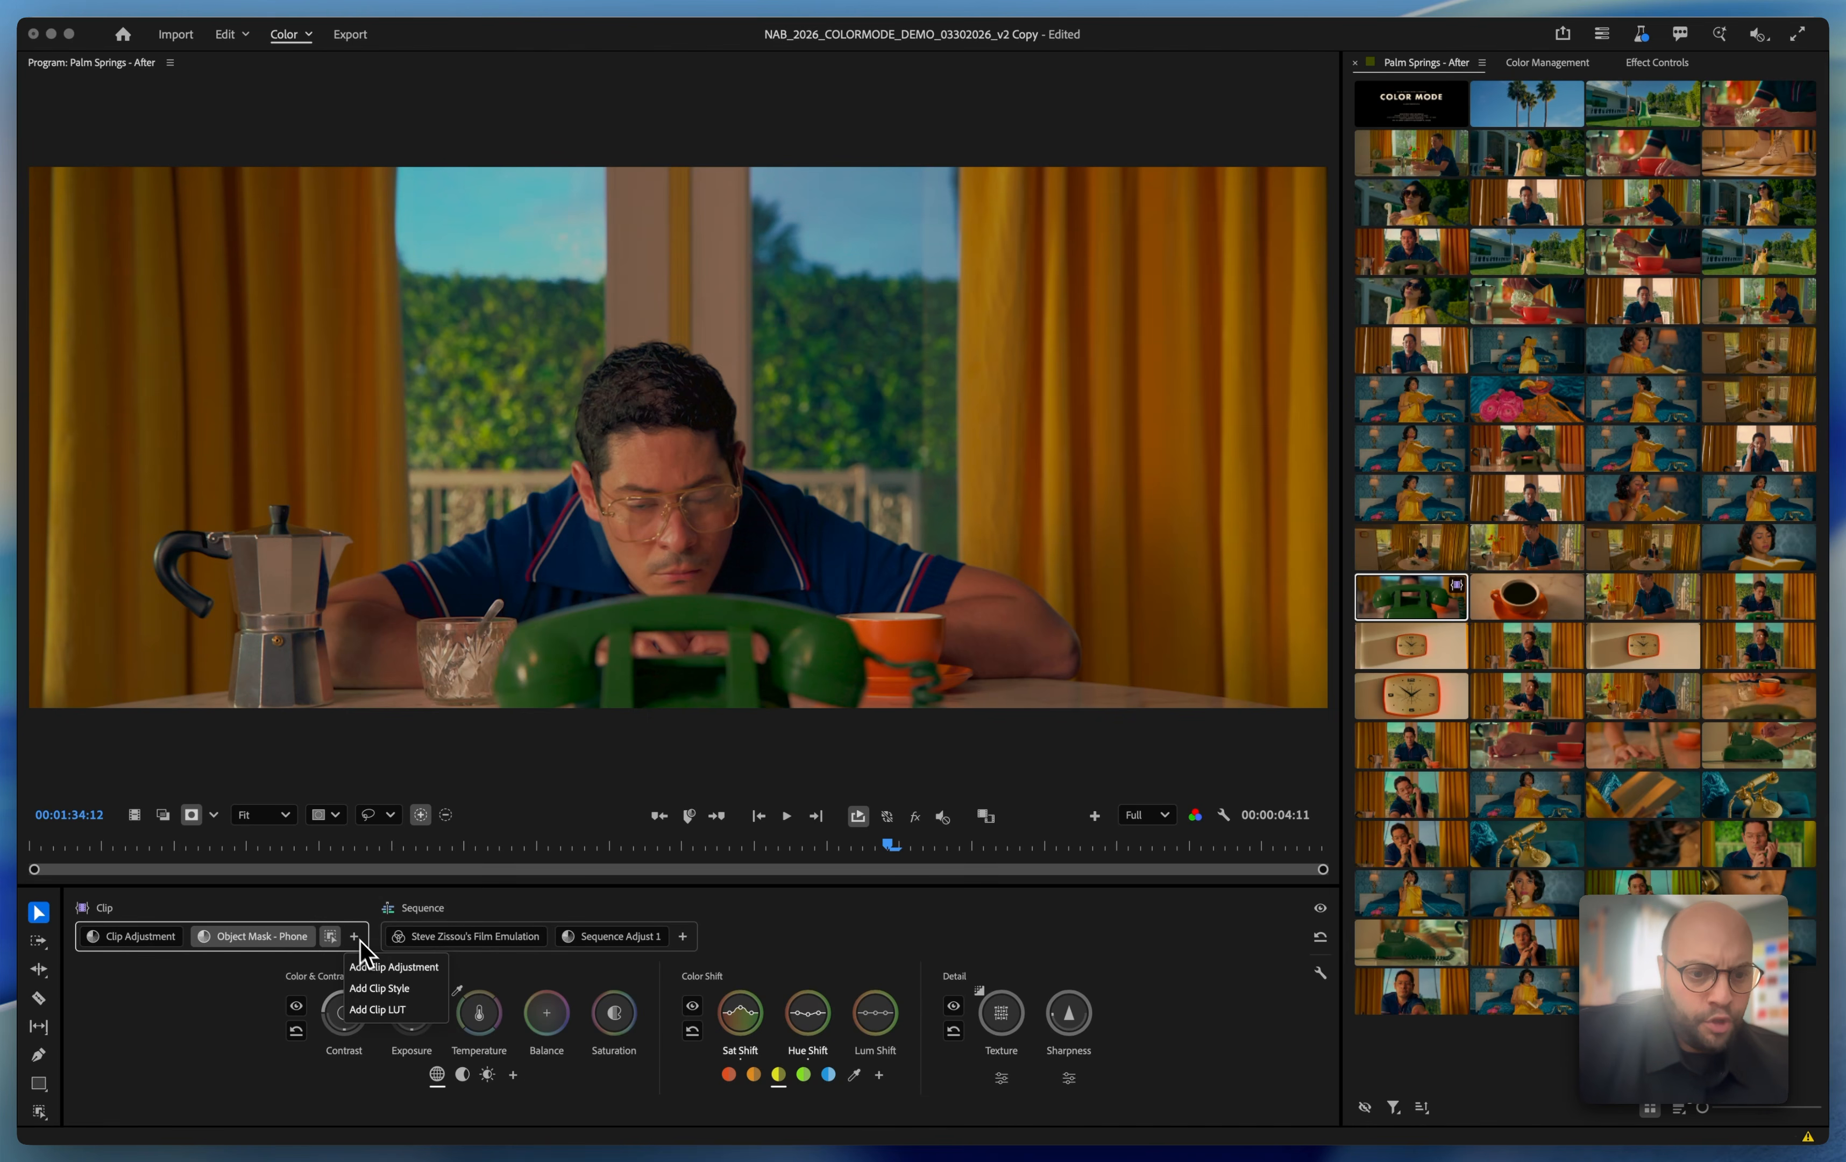
{"action": "left_click", "coordinate": [377, 974]}
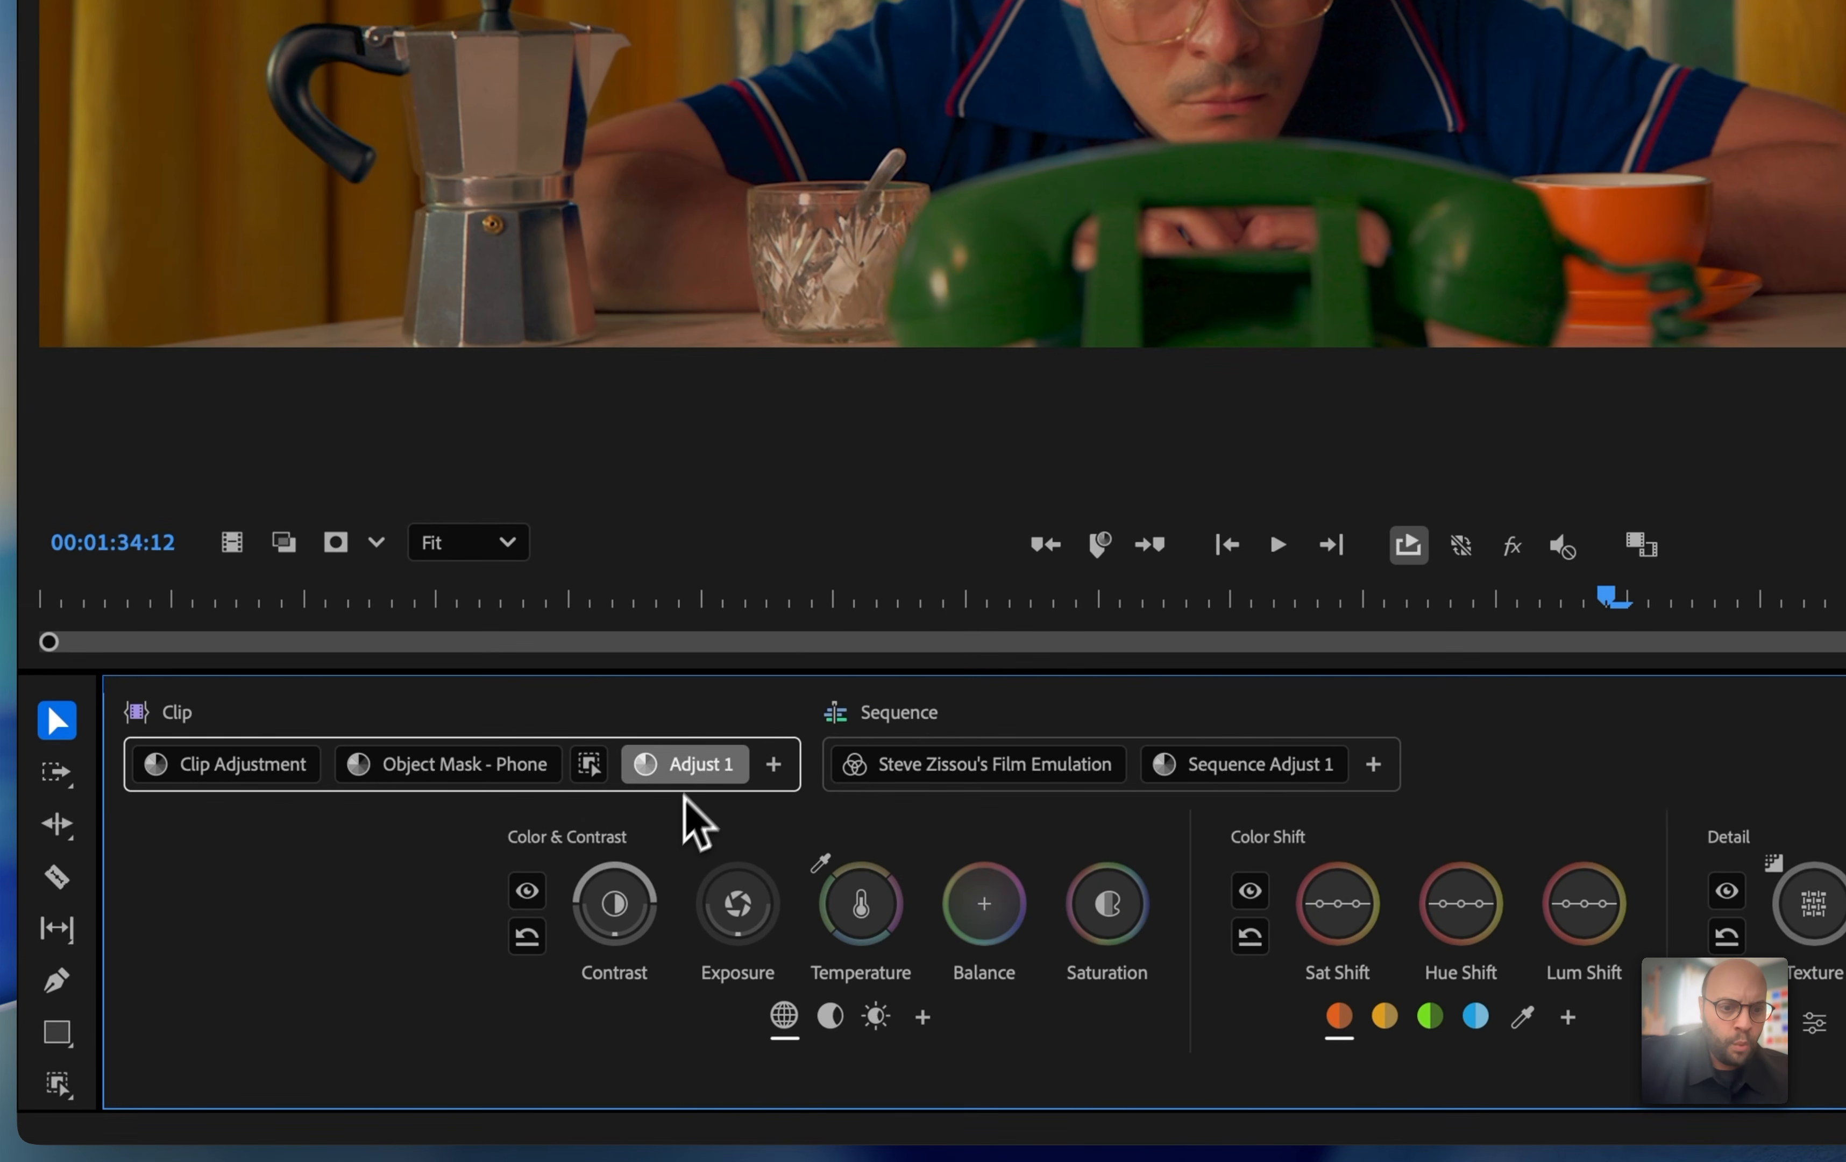
{"action": "double_click", "coordinate": [635, 803]}
{"action": "type", "text": "Shape MAsk"}
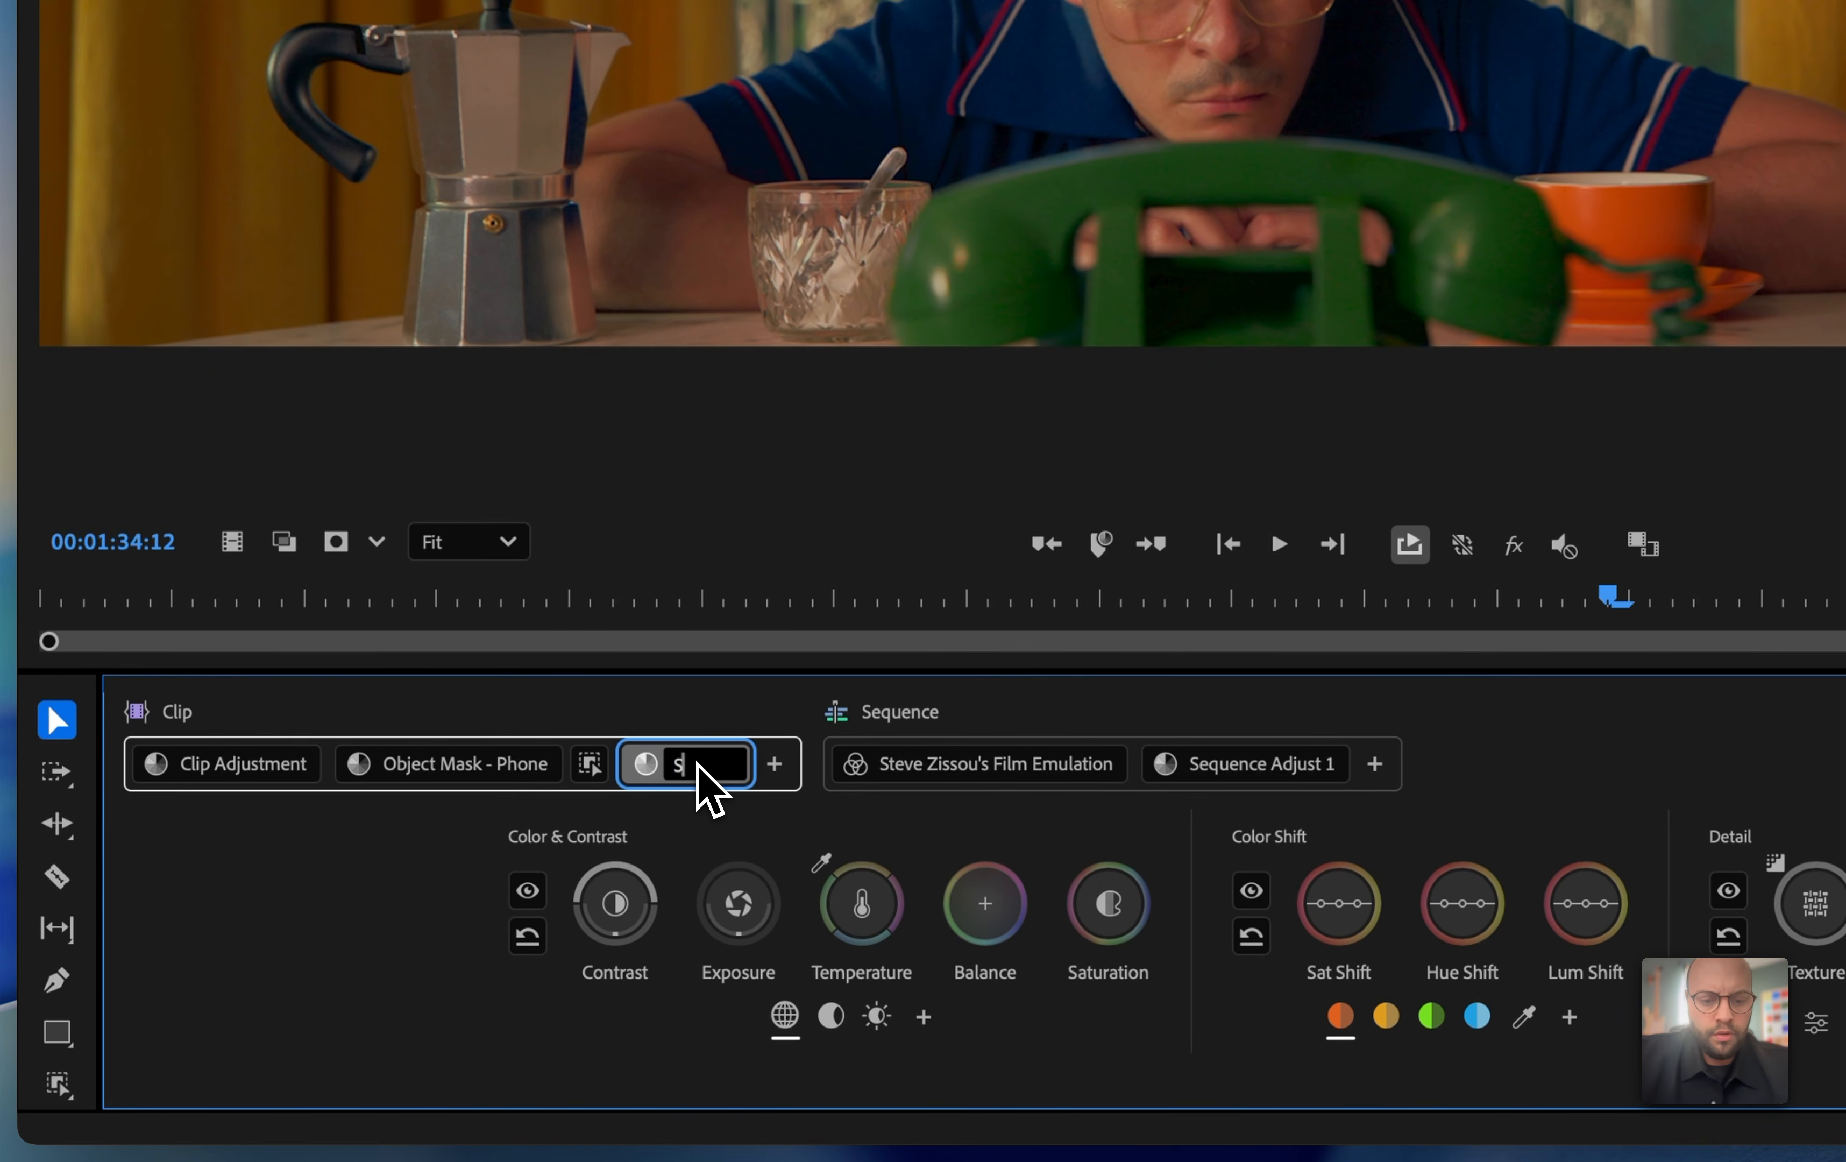
{"action": "key", "text": "BackSpace"}
{"action": "key", "text": "BackSpace"}
{"action": "key", "text": "BackSpace"}
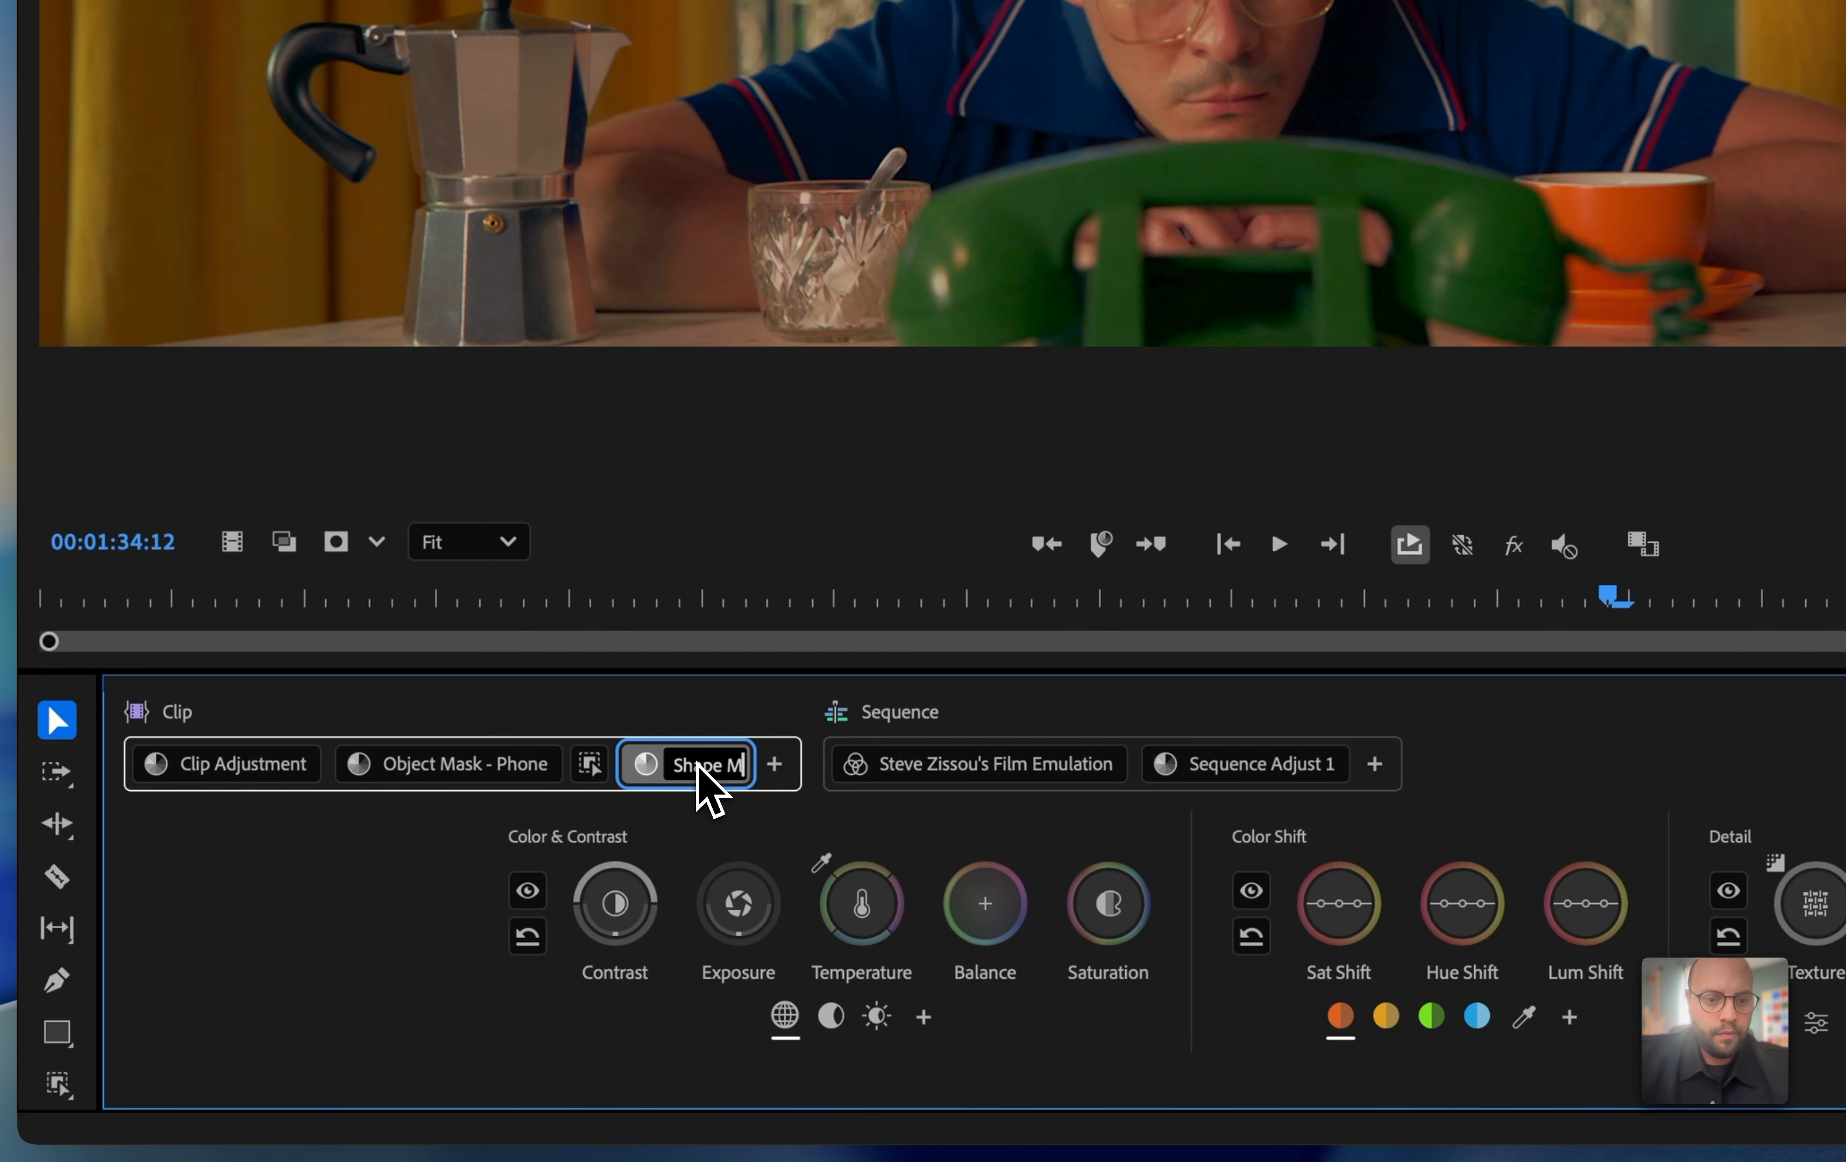
{"action": "type", "text": "ask - Triangle"}
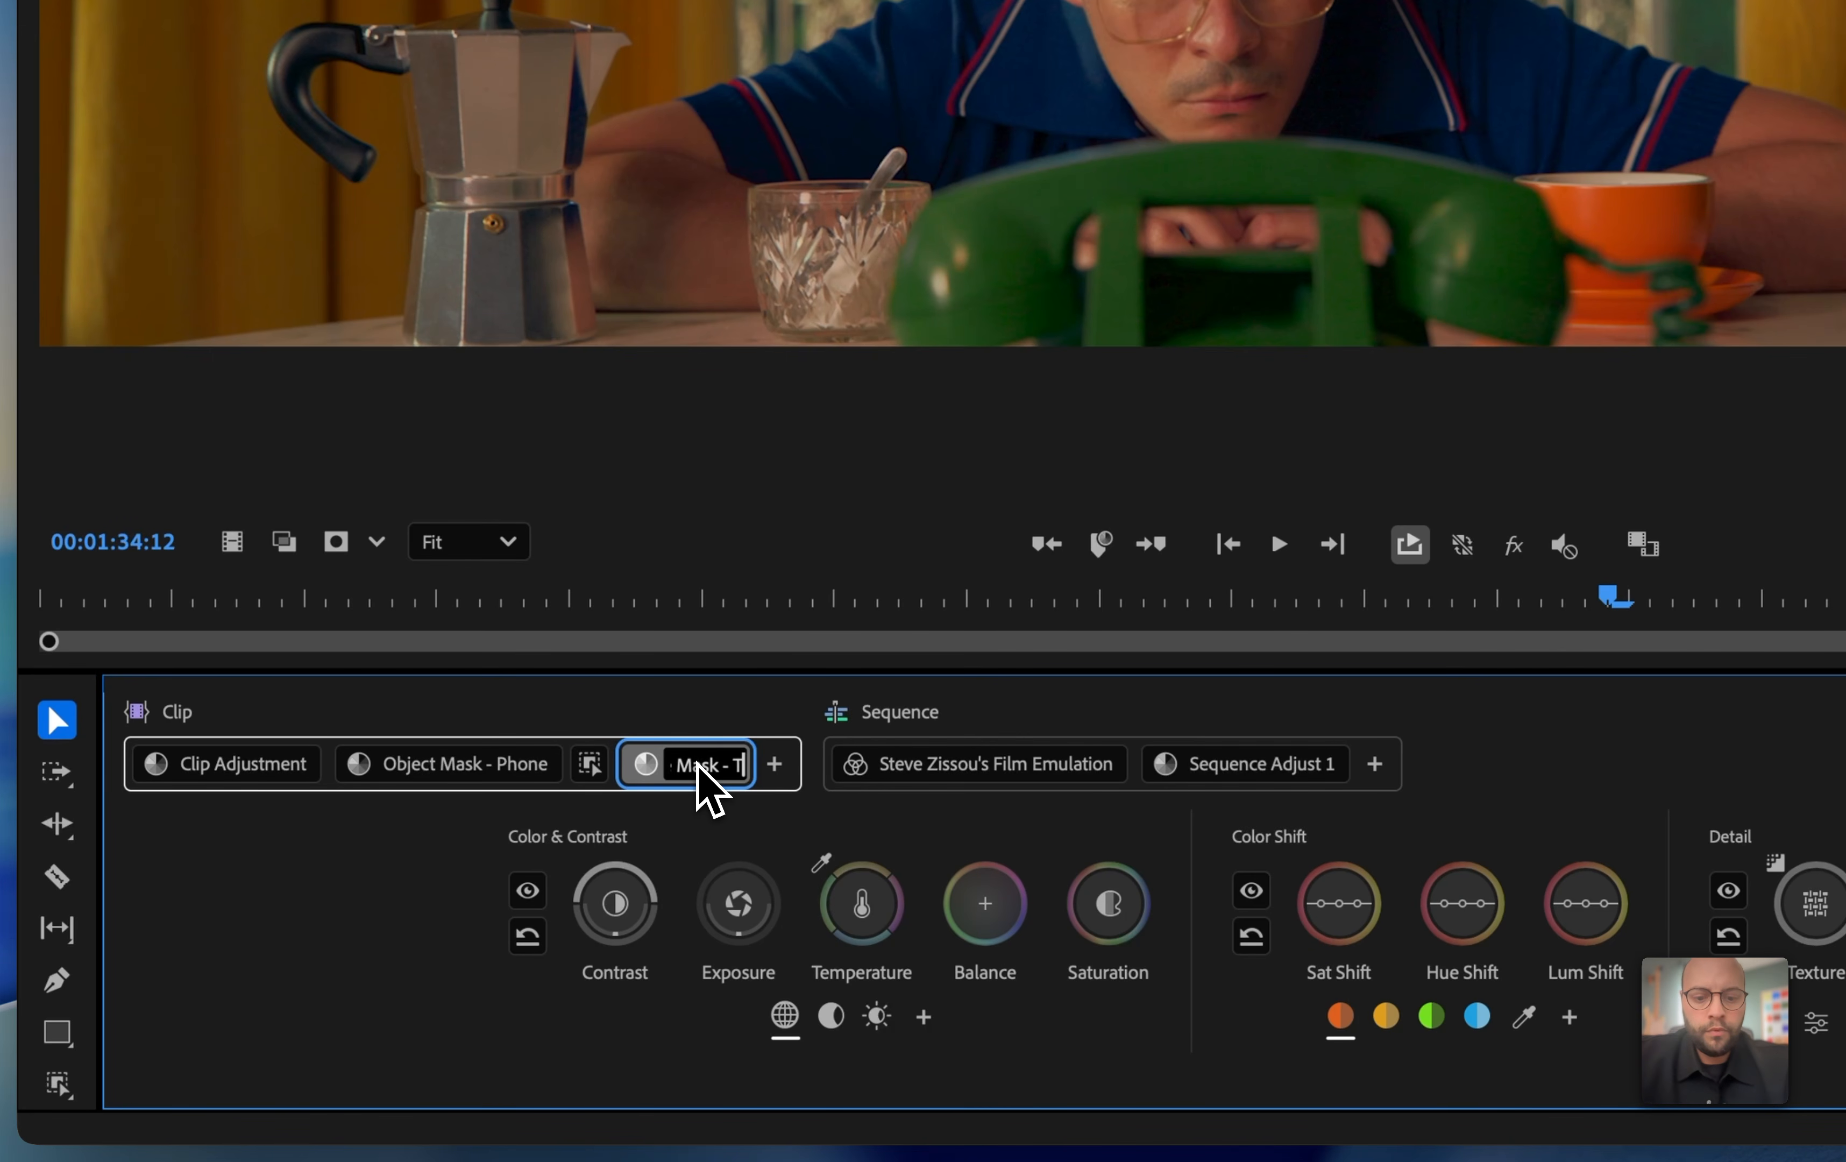
{"action": "key", "text": "Return"}
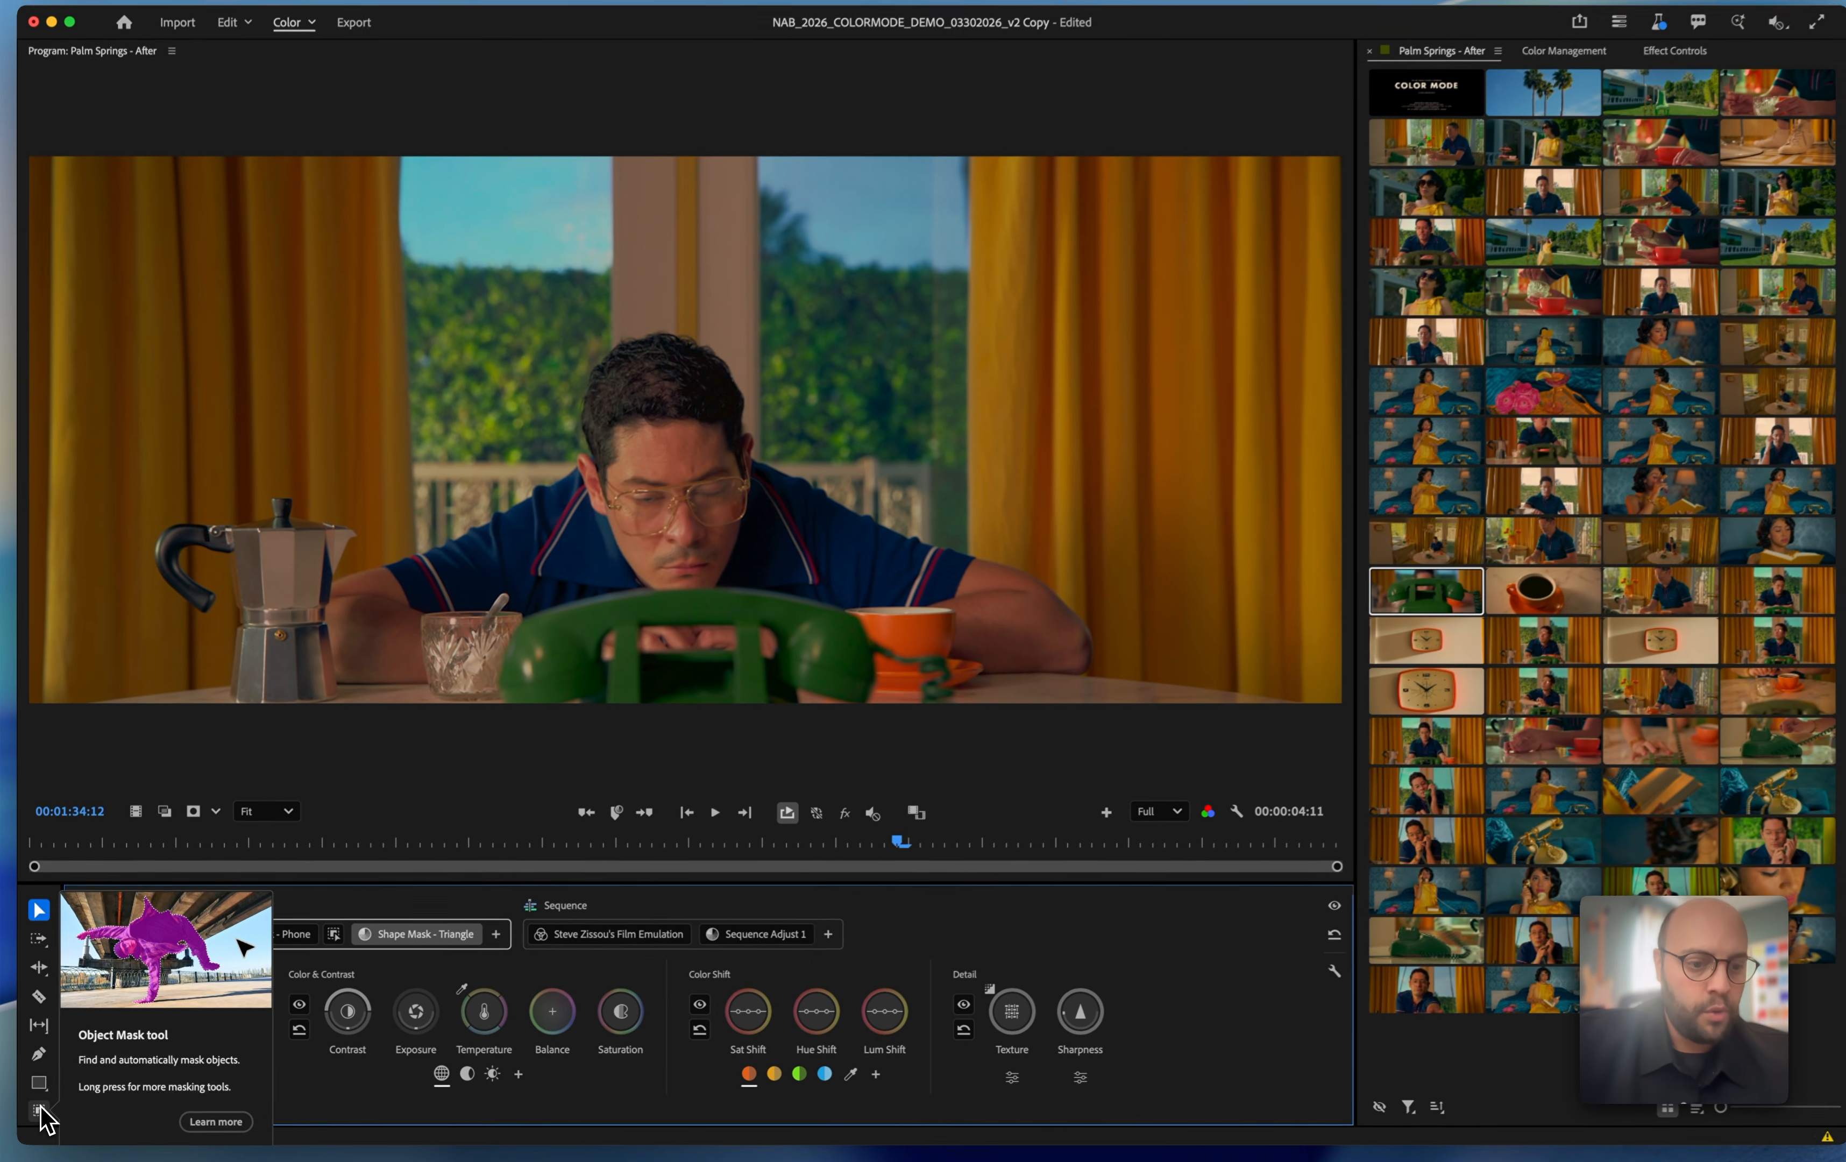
At the shot's start, draw a triangular pen mask from the handset's top to below the frame and feather its edge.
{"action": "left_click", "coordinate": [40, 1110]}
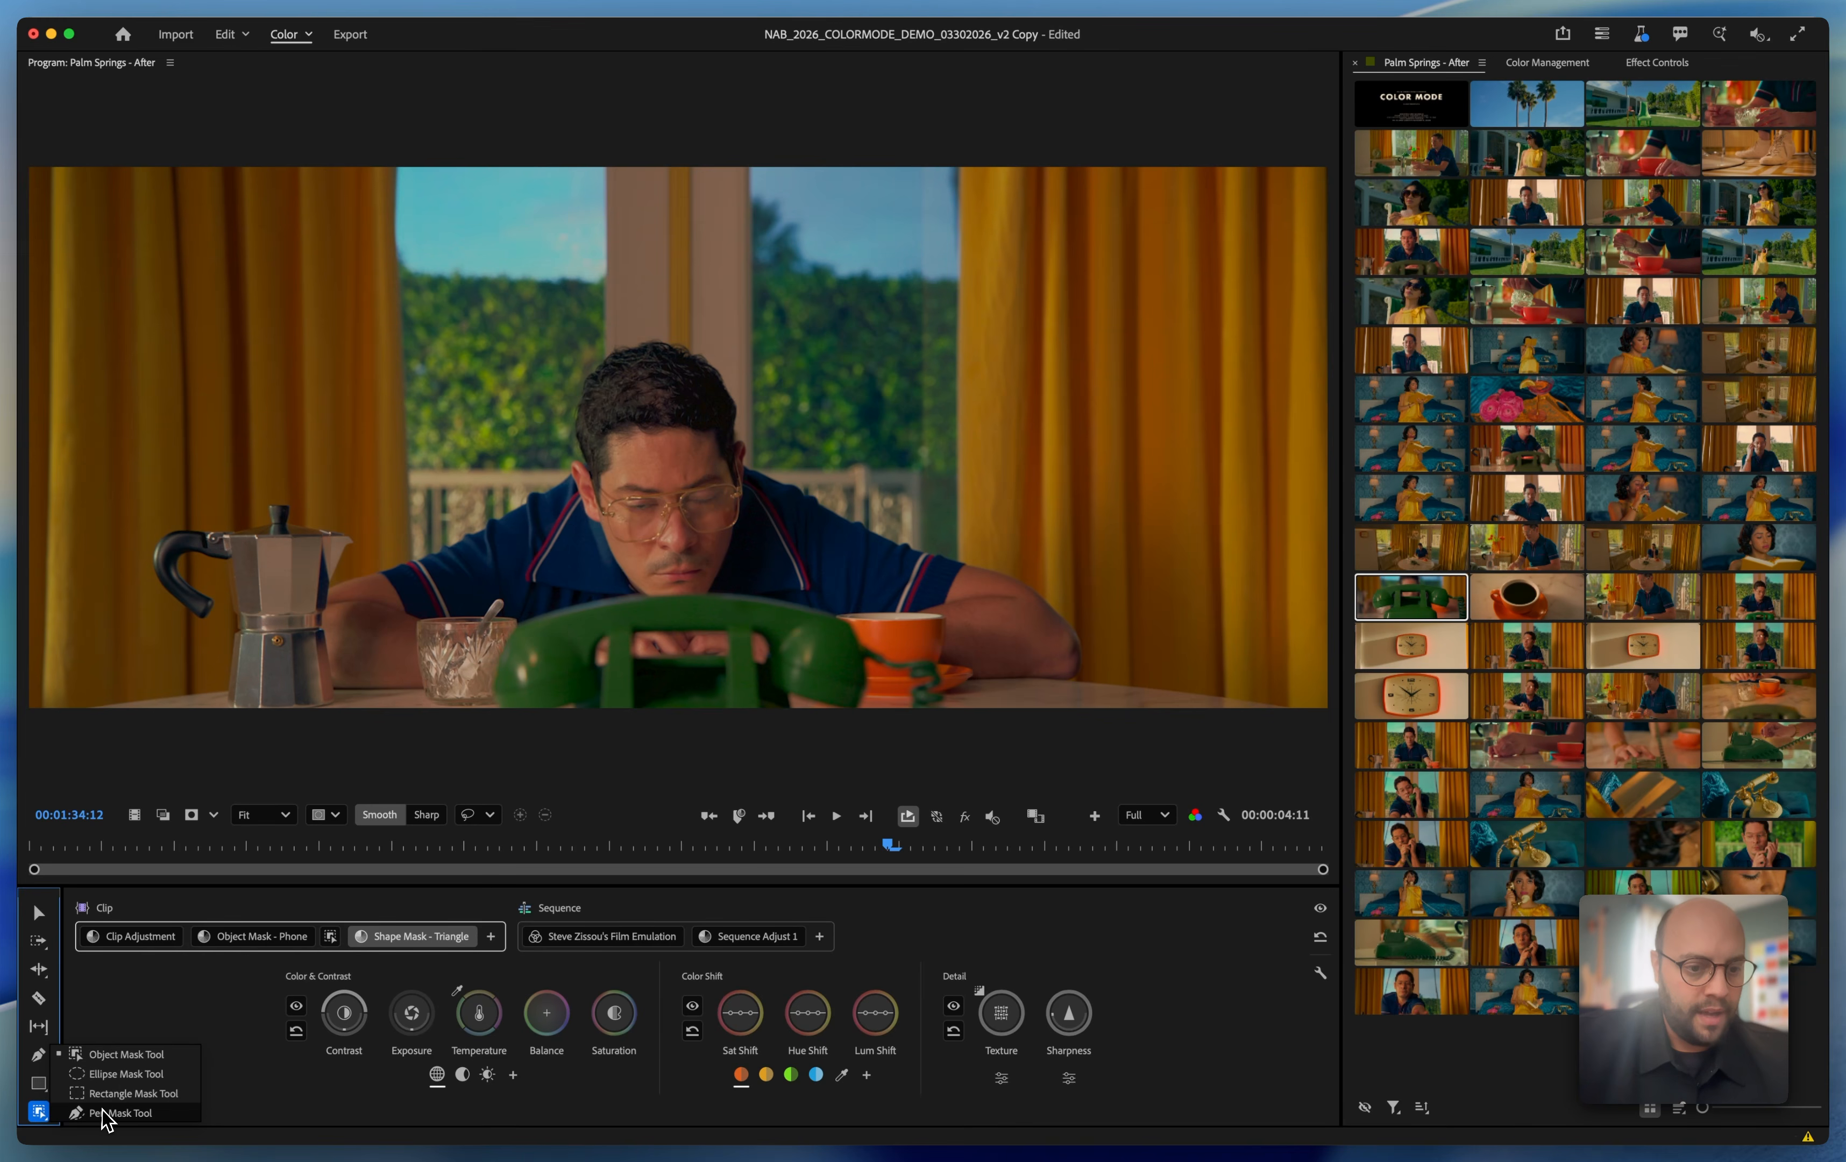
{"action": "left_click", "coordinate": [109, 1114]}
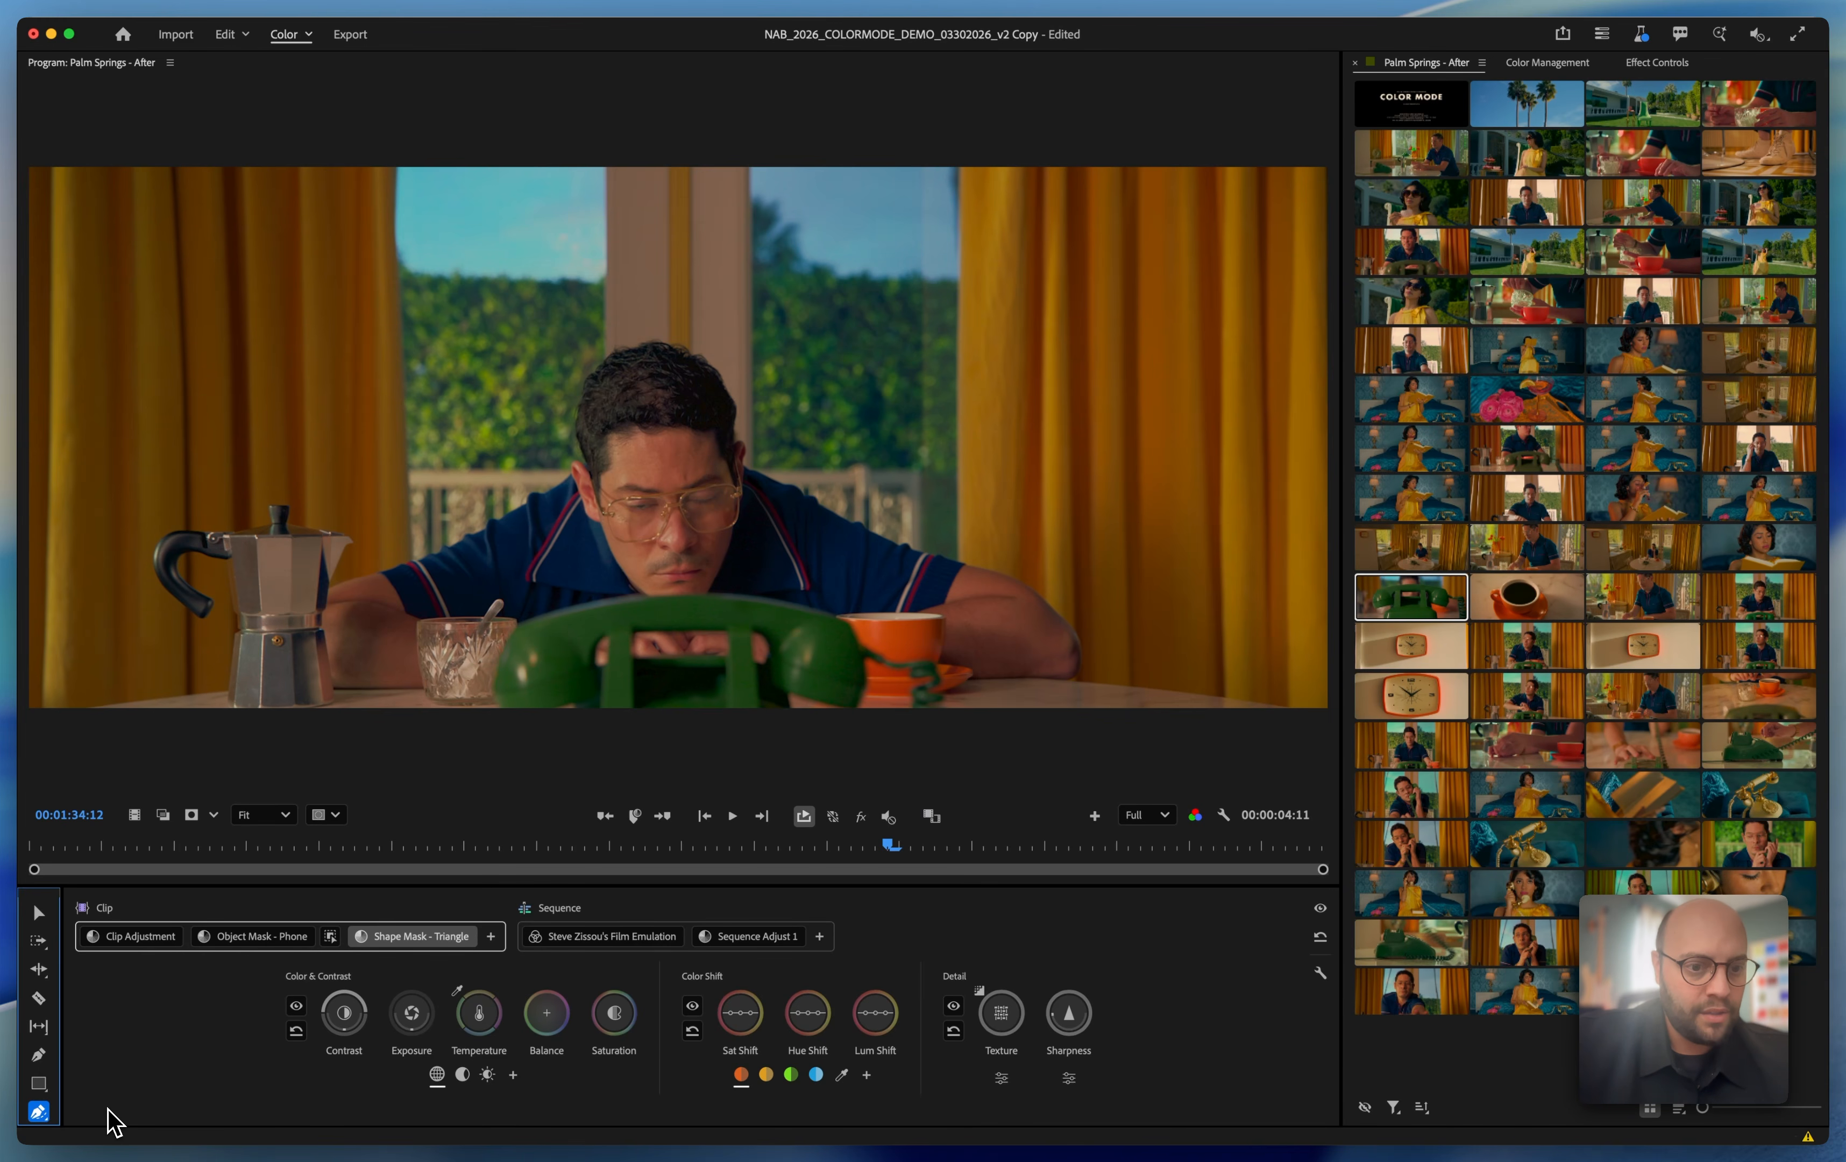
{"action": "left_click_drag", "start_coordinate": [129, 847], "coordinate": [12, 849]}
{"action": "scroll", "coordinate": [711, 452], "scroll_direction": "down", "scroll_amount": 3}
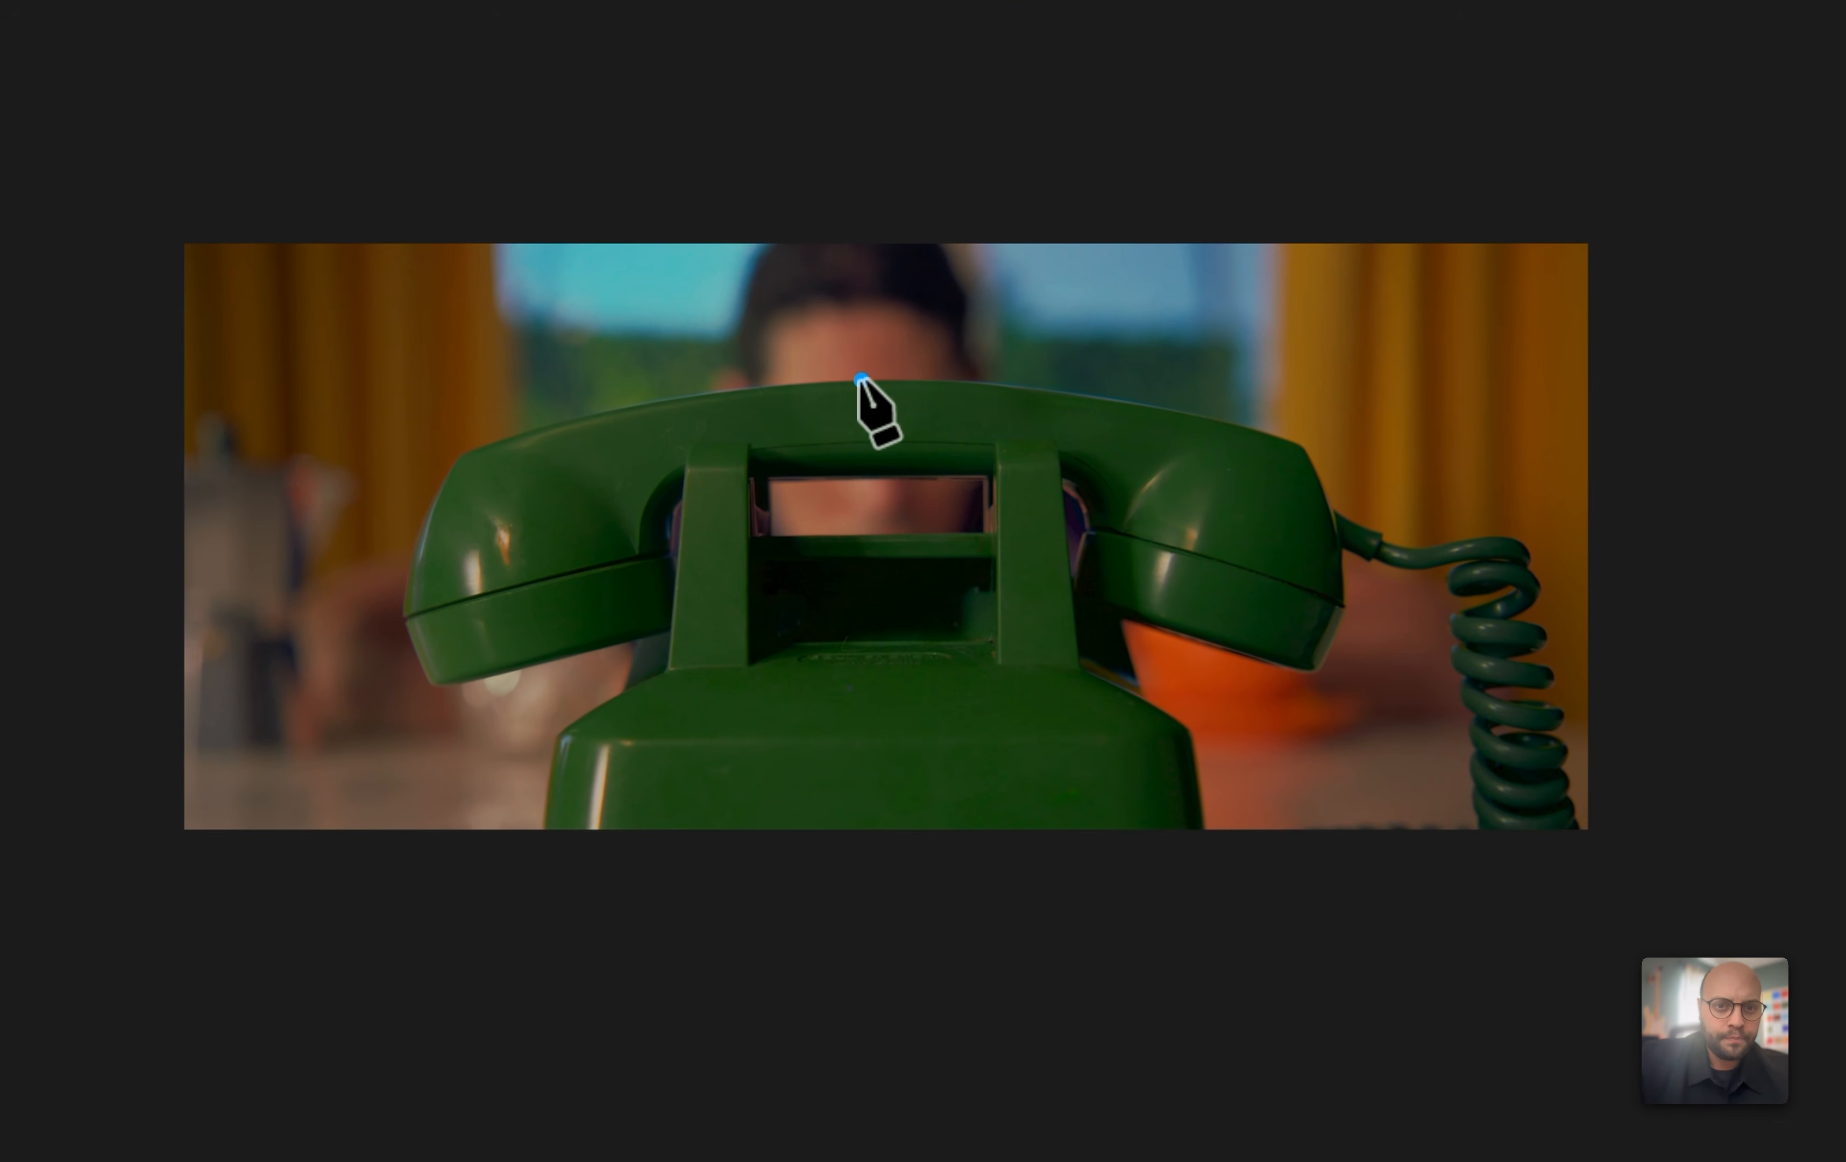
{"action": "left_click", "coordinate": [861, 380]}
{"action": "left_click", "coordinate": [473, 896]}
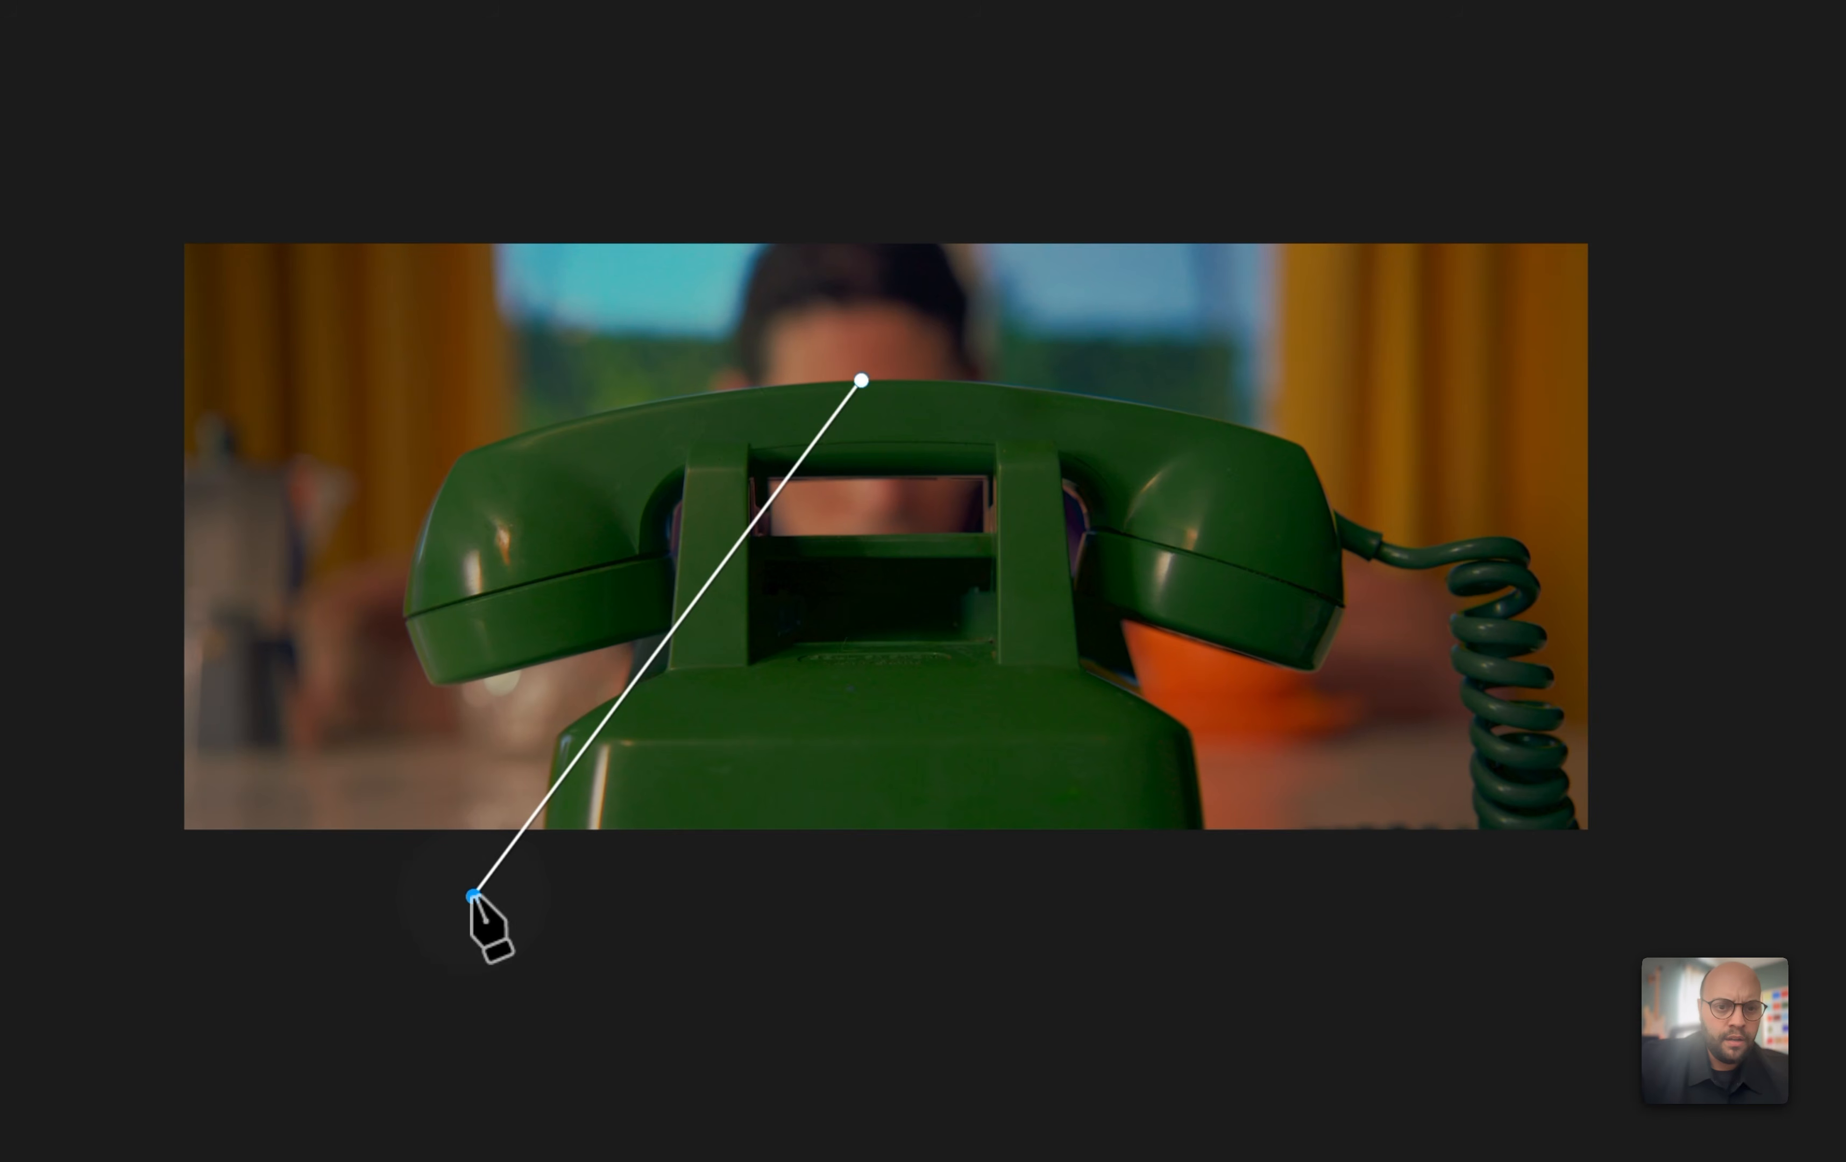
{"action": "left_click", "coordinate": [1242, 900]}
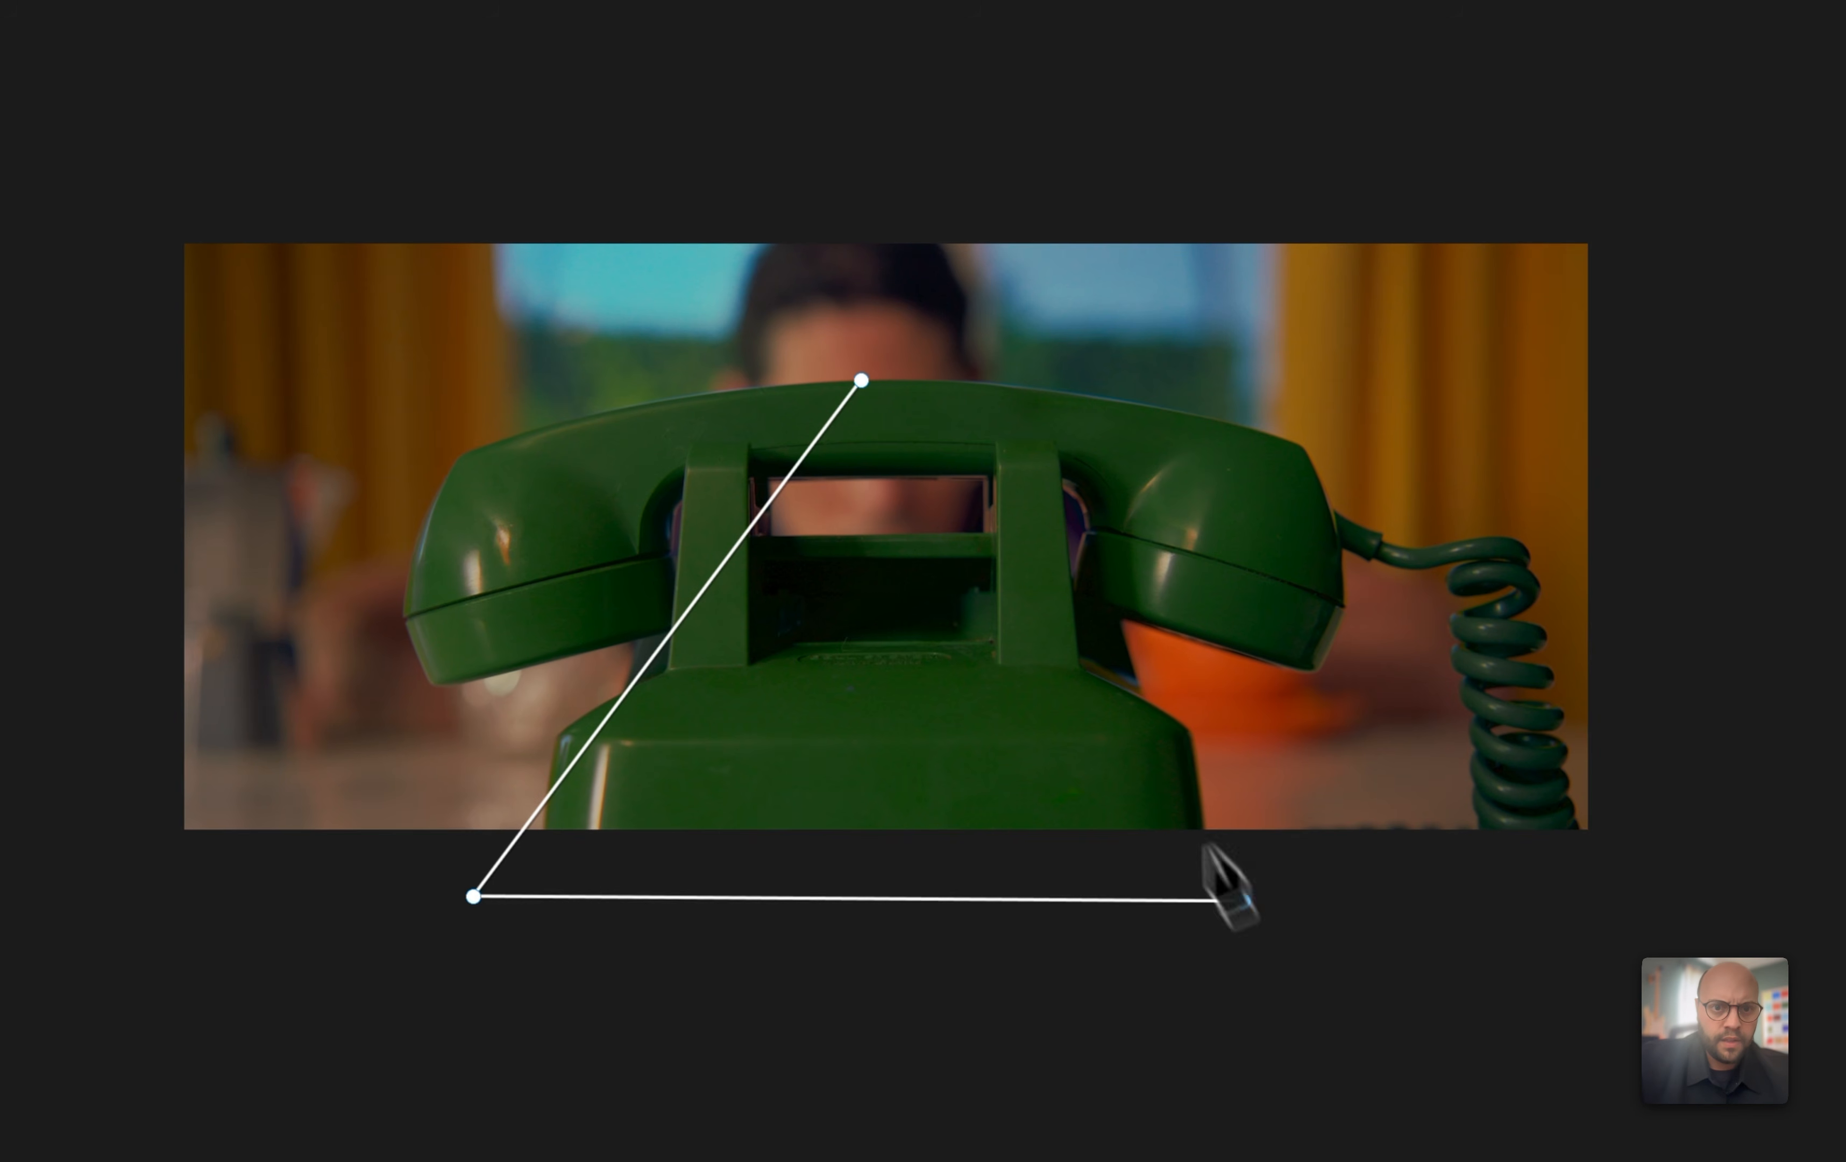
{"action": "left_click", "coordinate": [862, 380]}
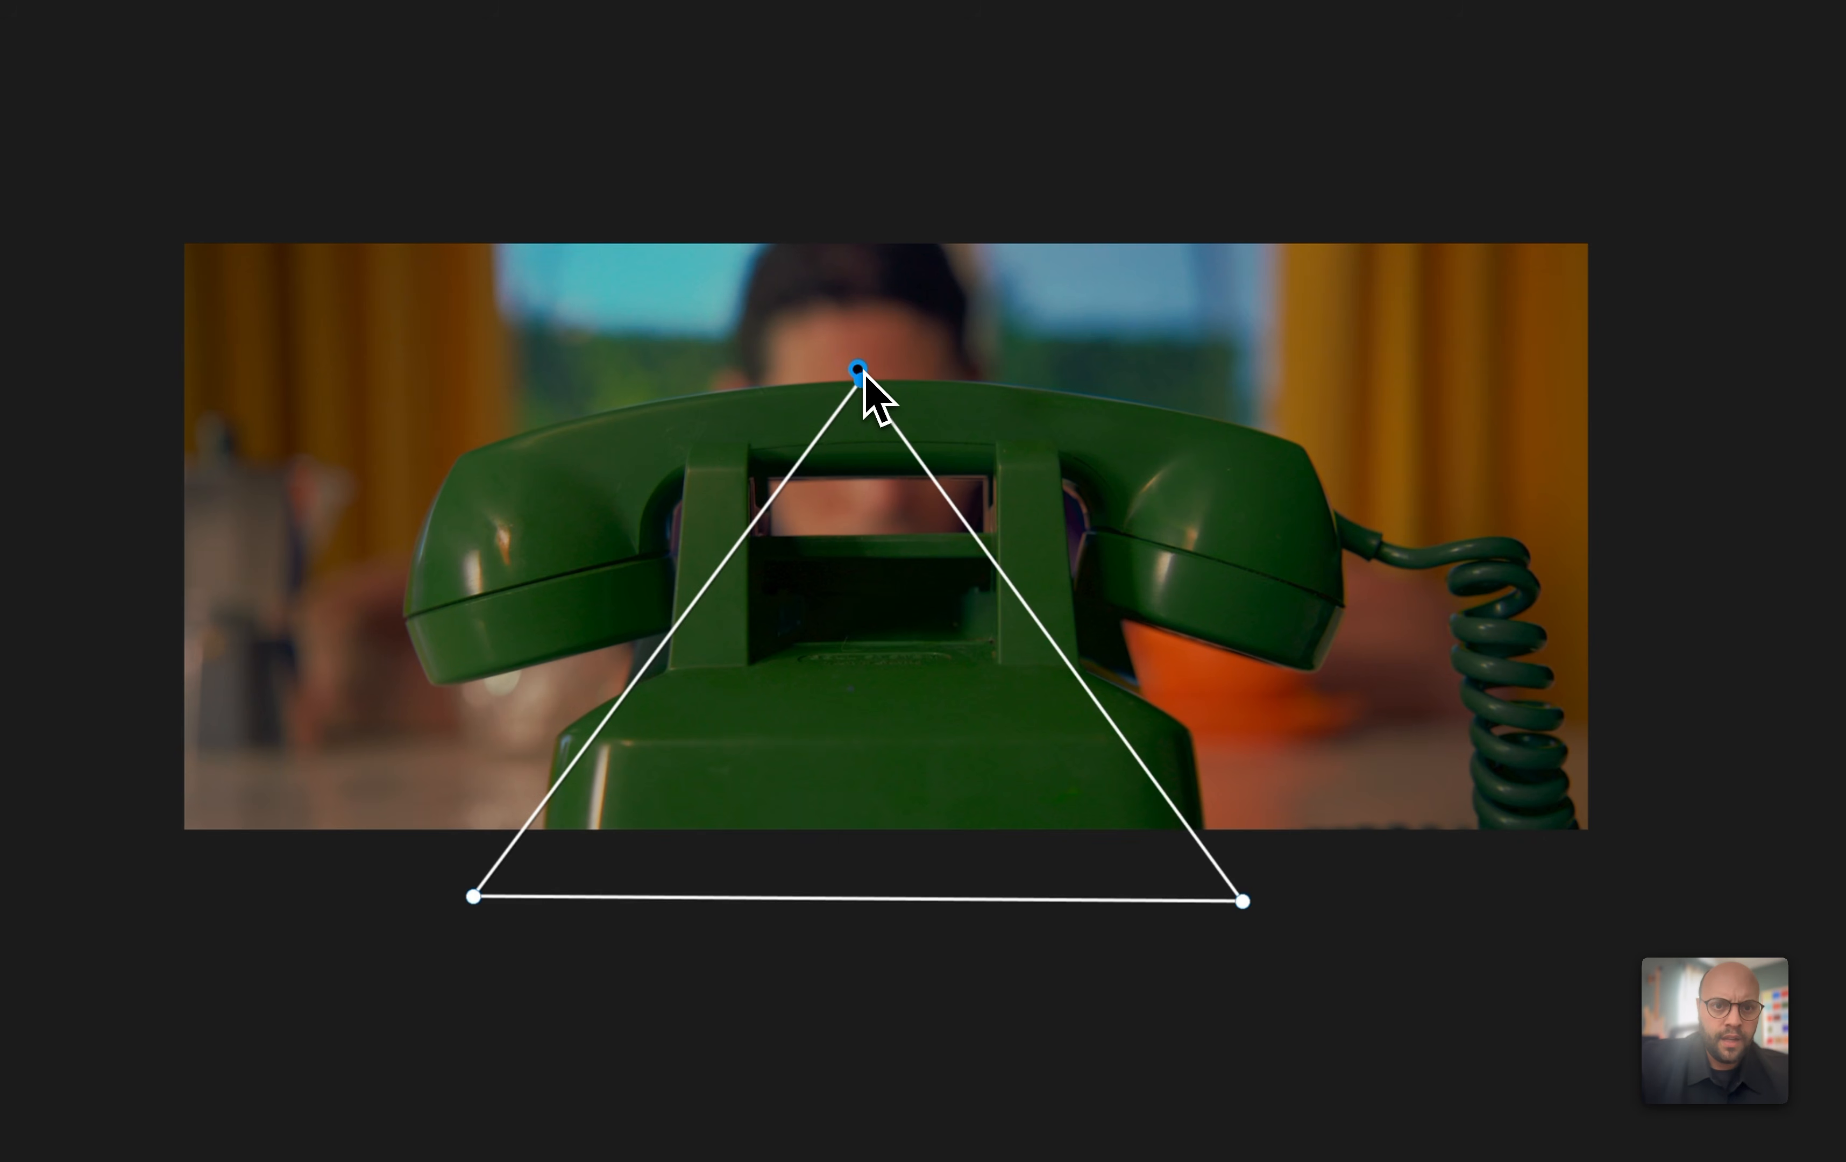
{"action": "left_click_drag", "start_coordinate": [877, 271], "coordinate": [888, 312]}
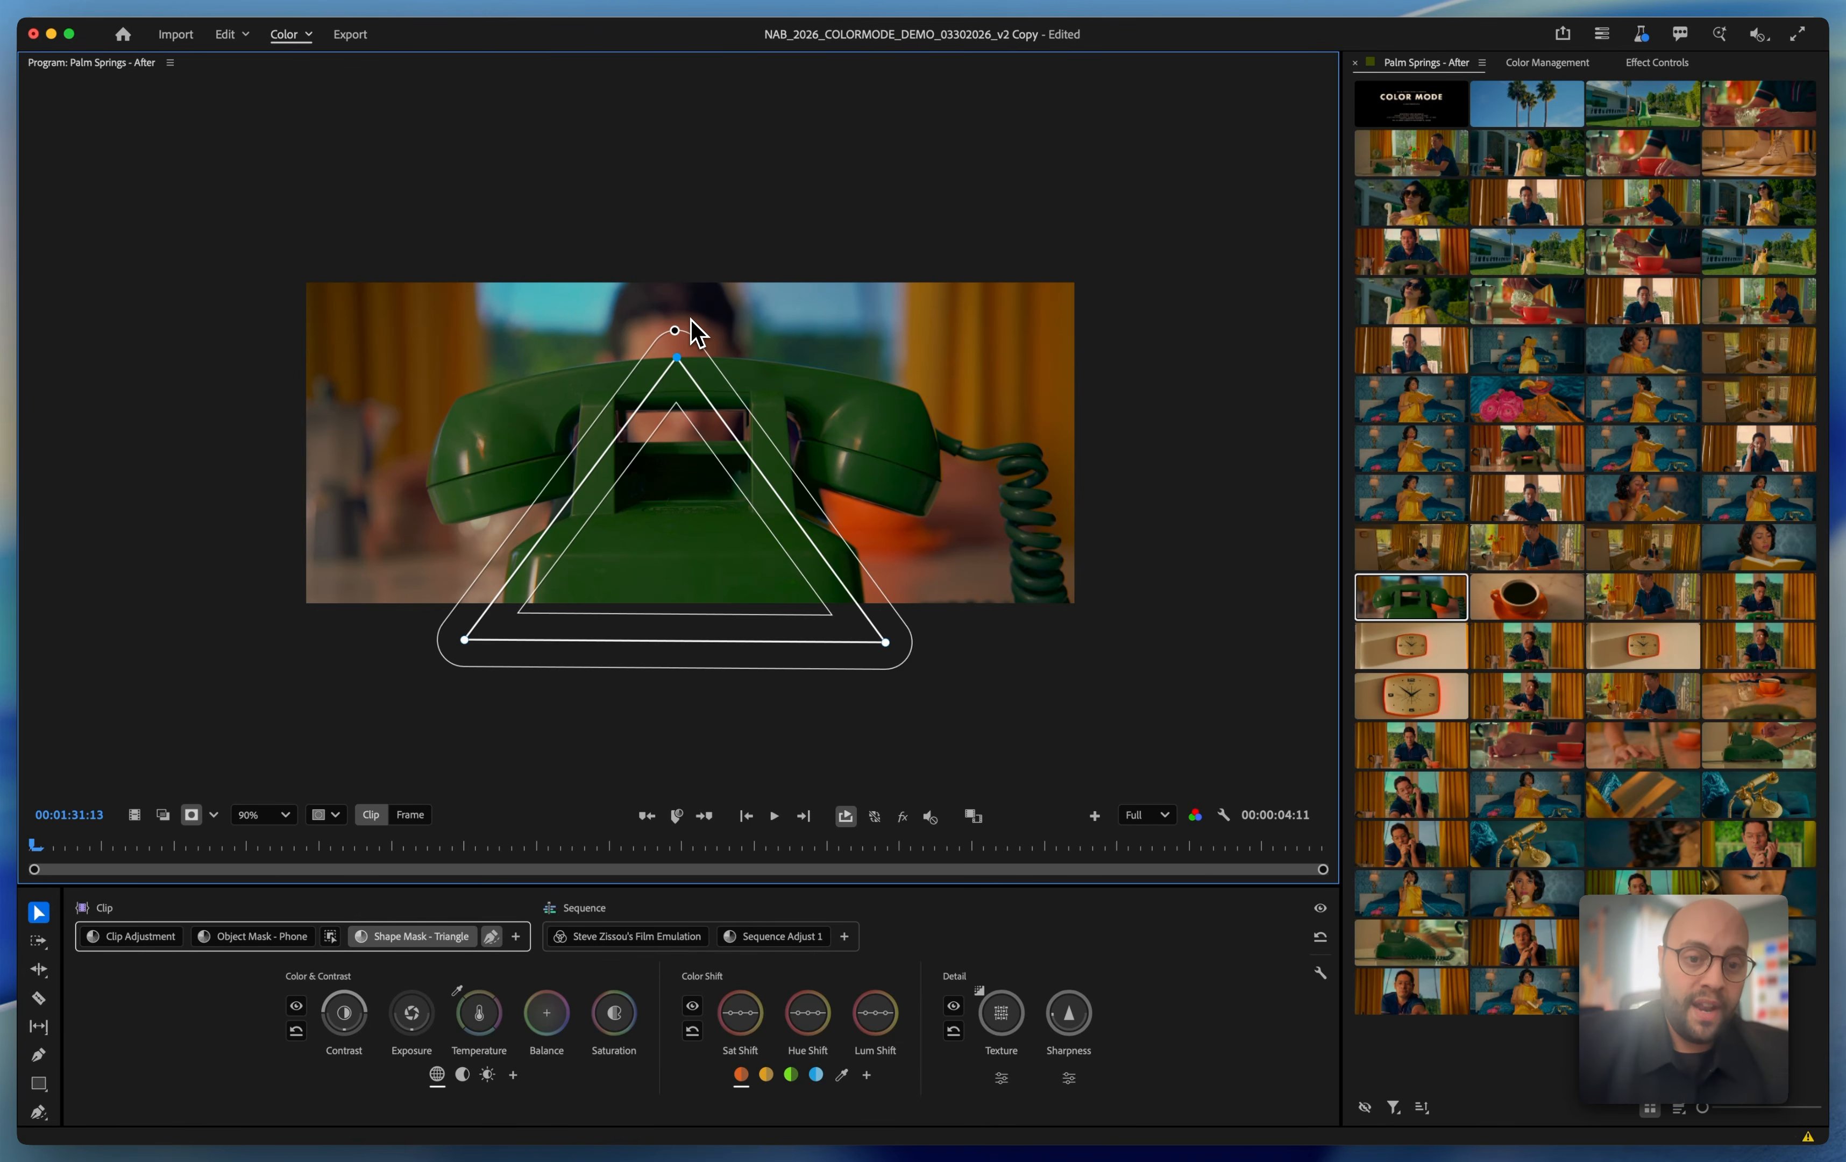
Widen the triangle mask's feather under a cyan mask overlay, and set the overlay back to None.
{"action": "left_click", "coordinate": [326, 815]}
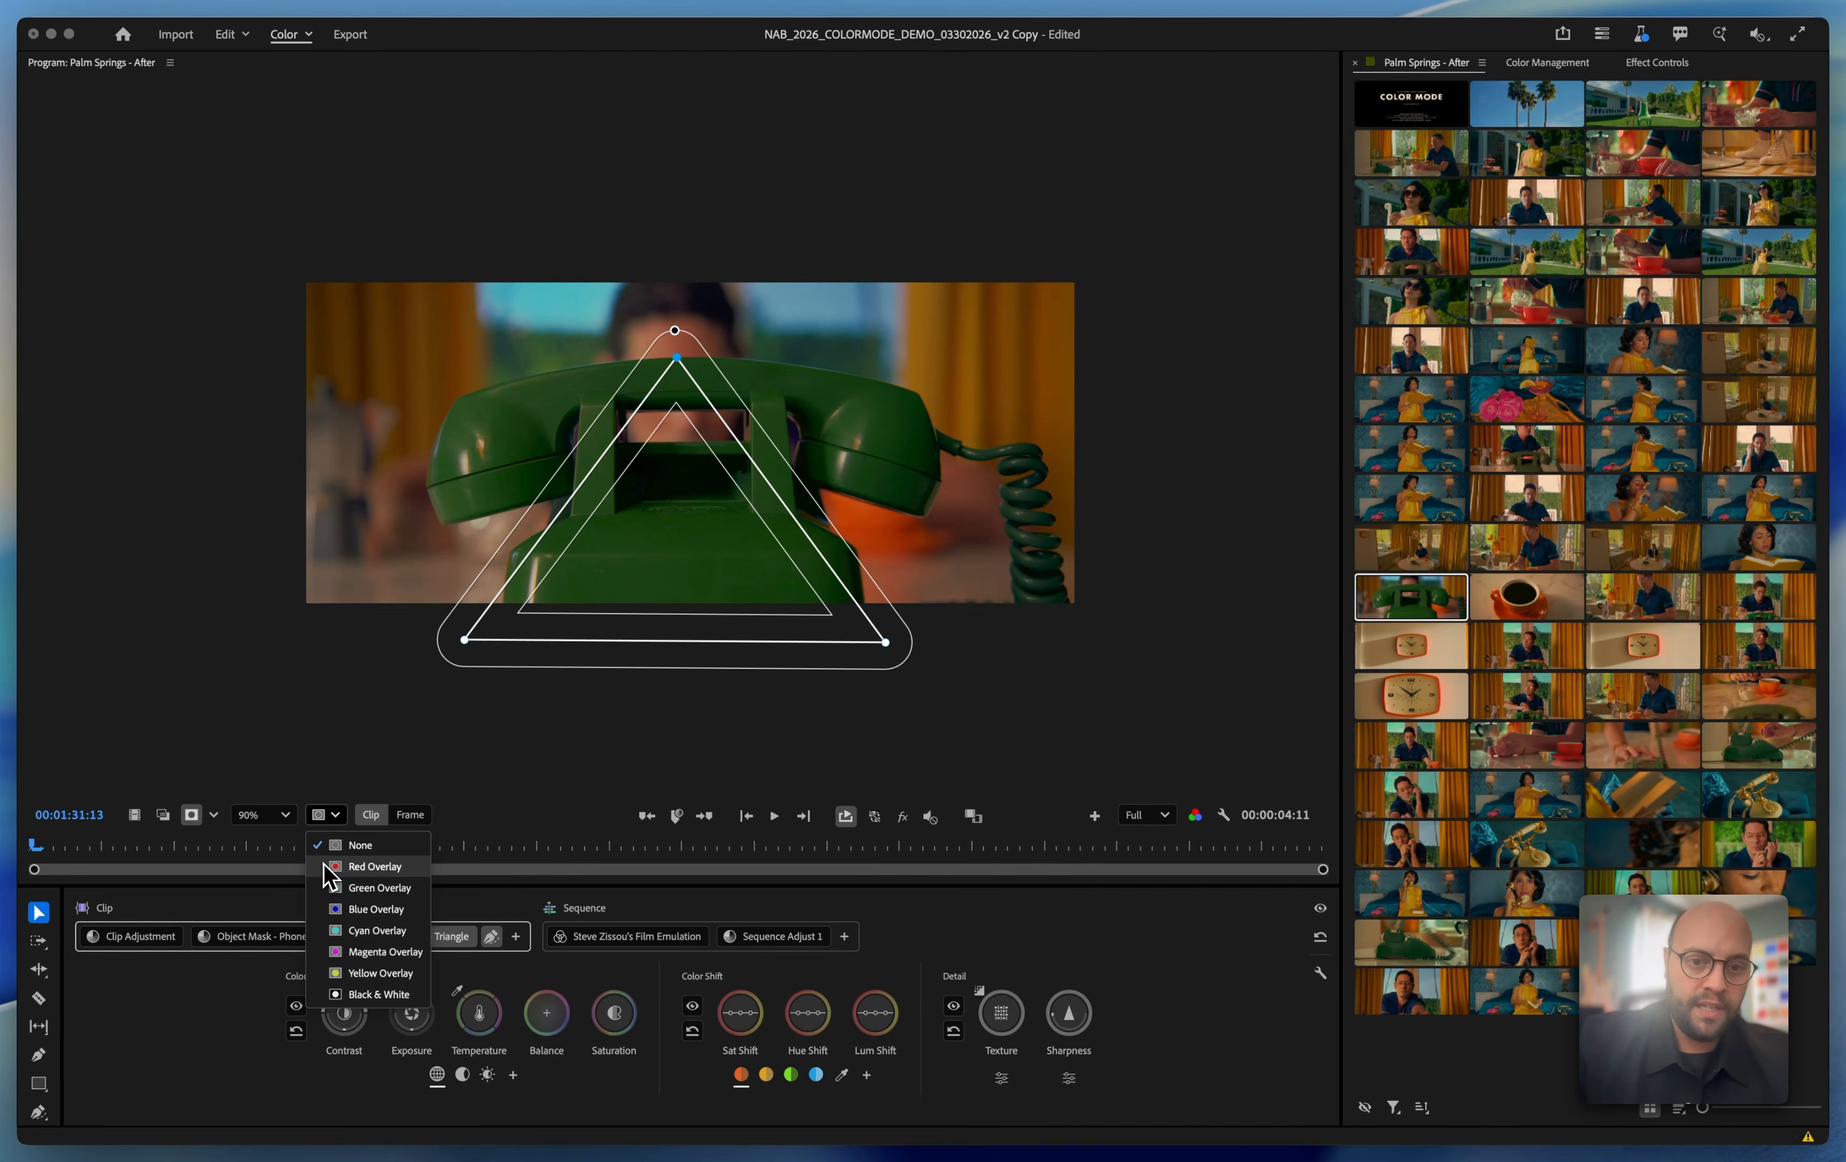
{"action": "left_click", "coordinate": [329, 874]}
{"action": "left_click", "coordinate": [326, 815]}
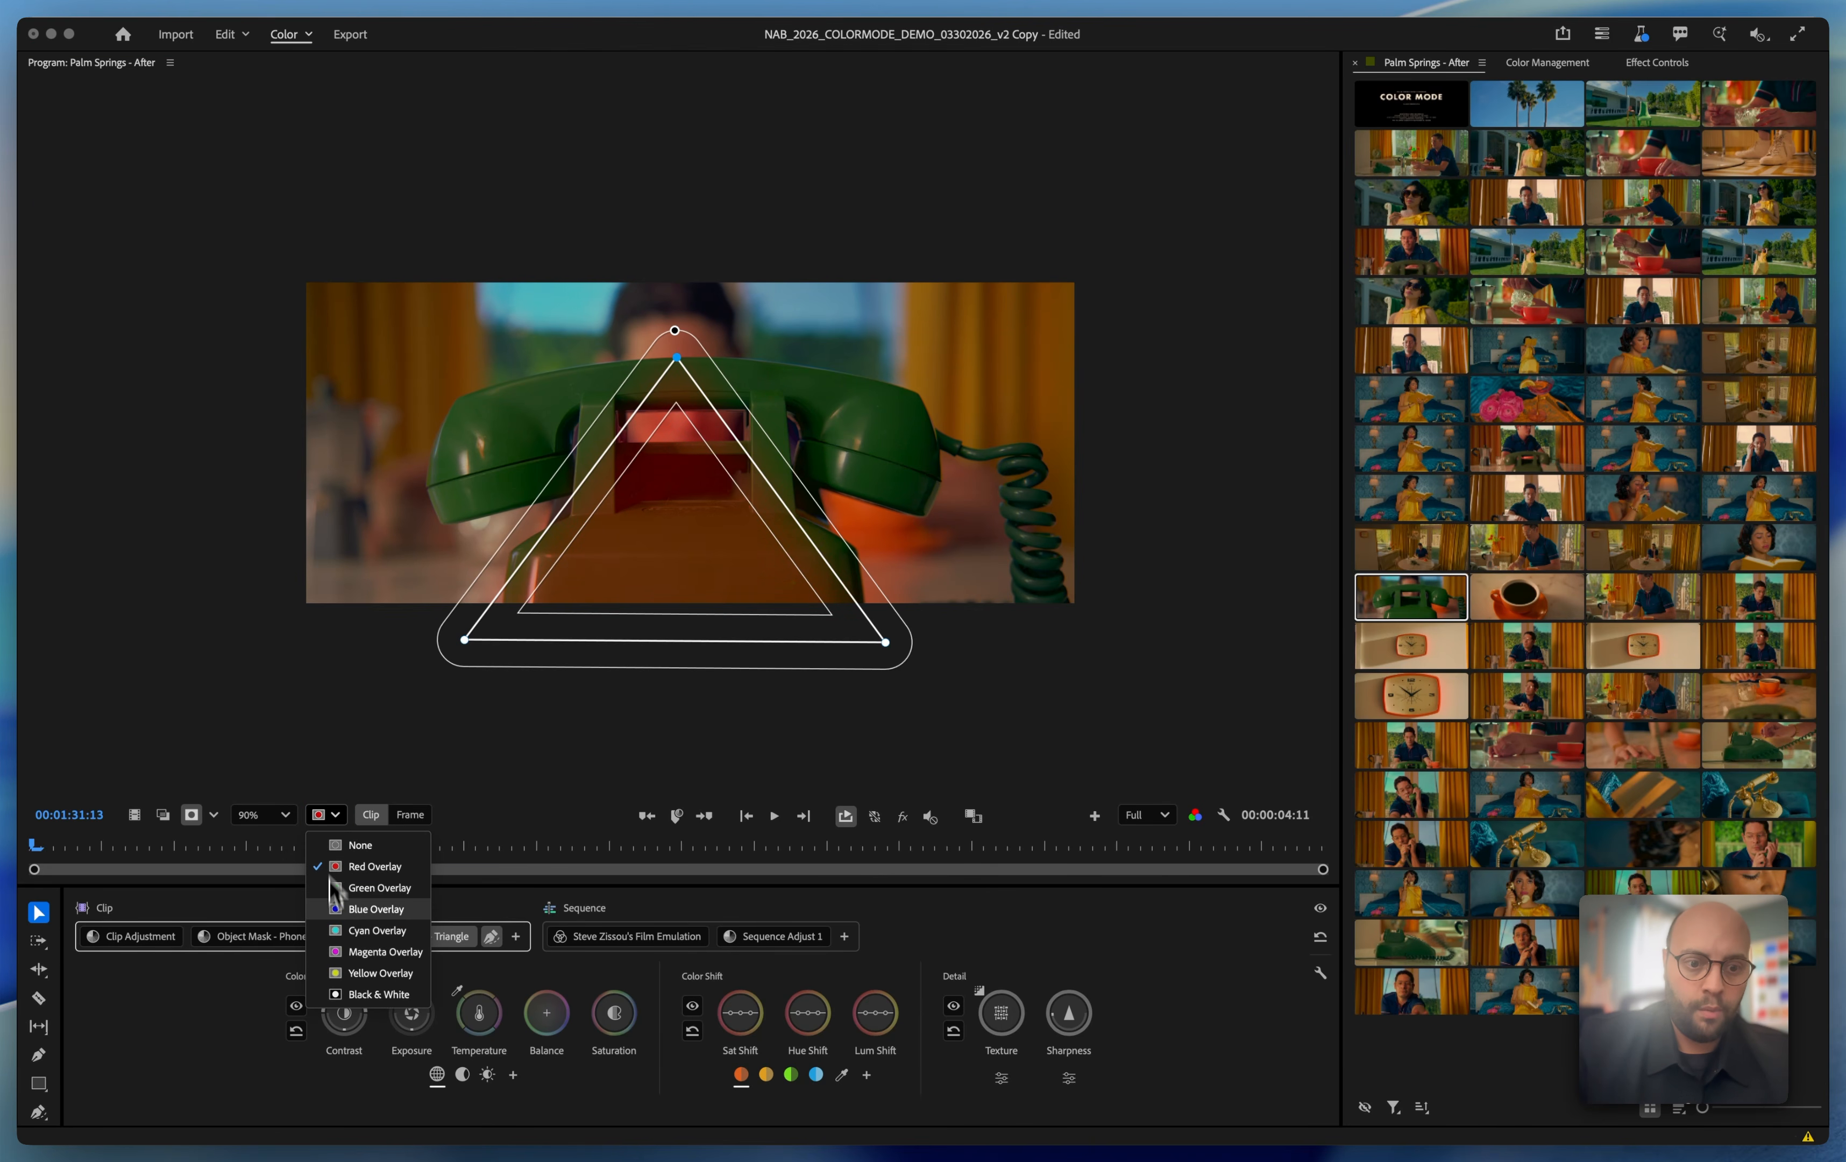
{"action": "left_click", "coordinate": [333, 939]}
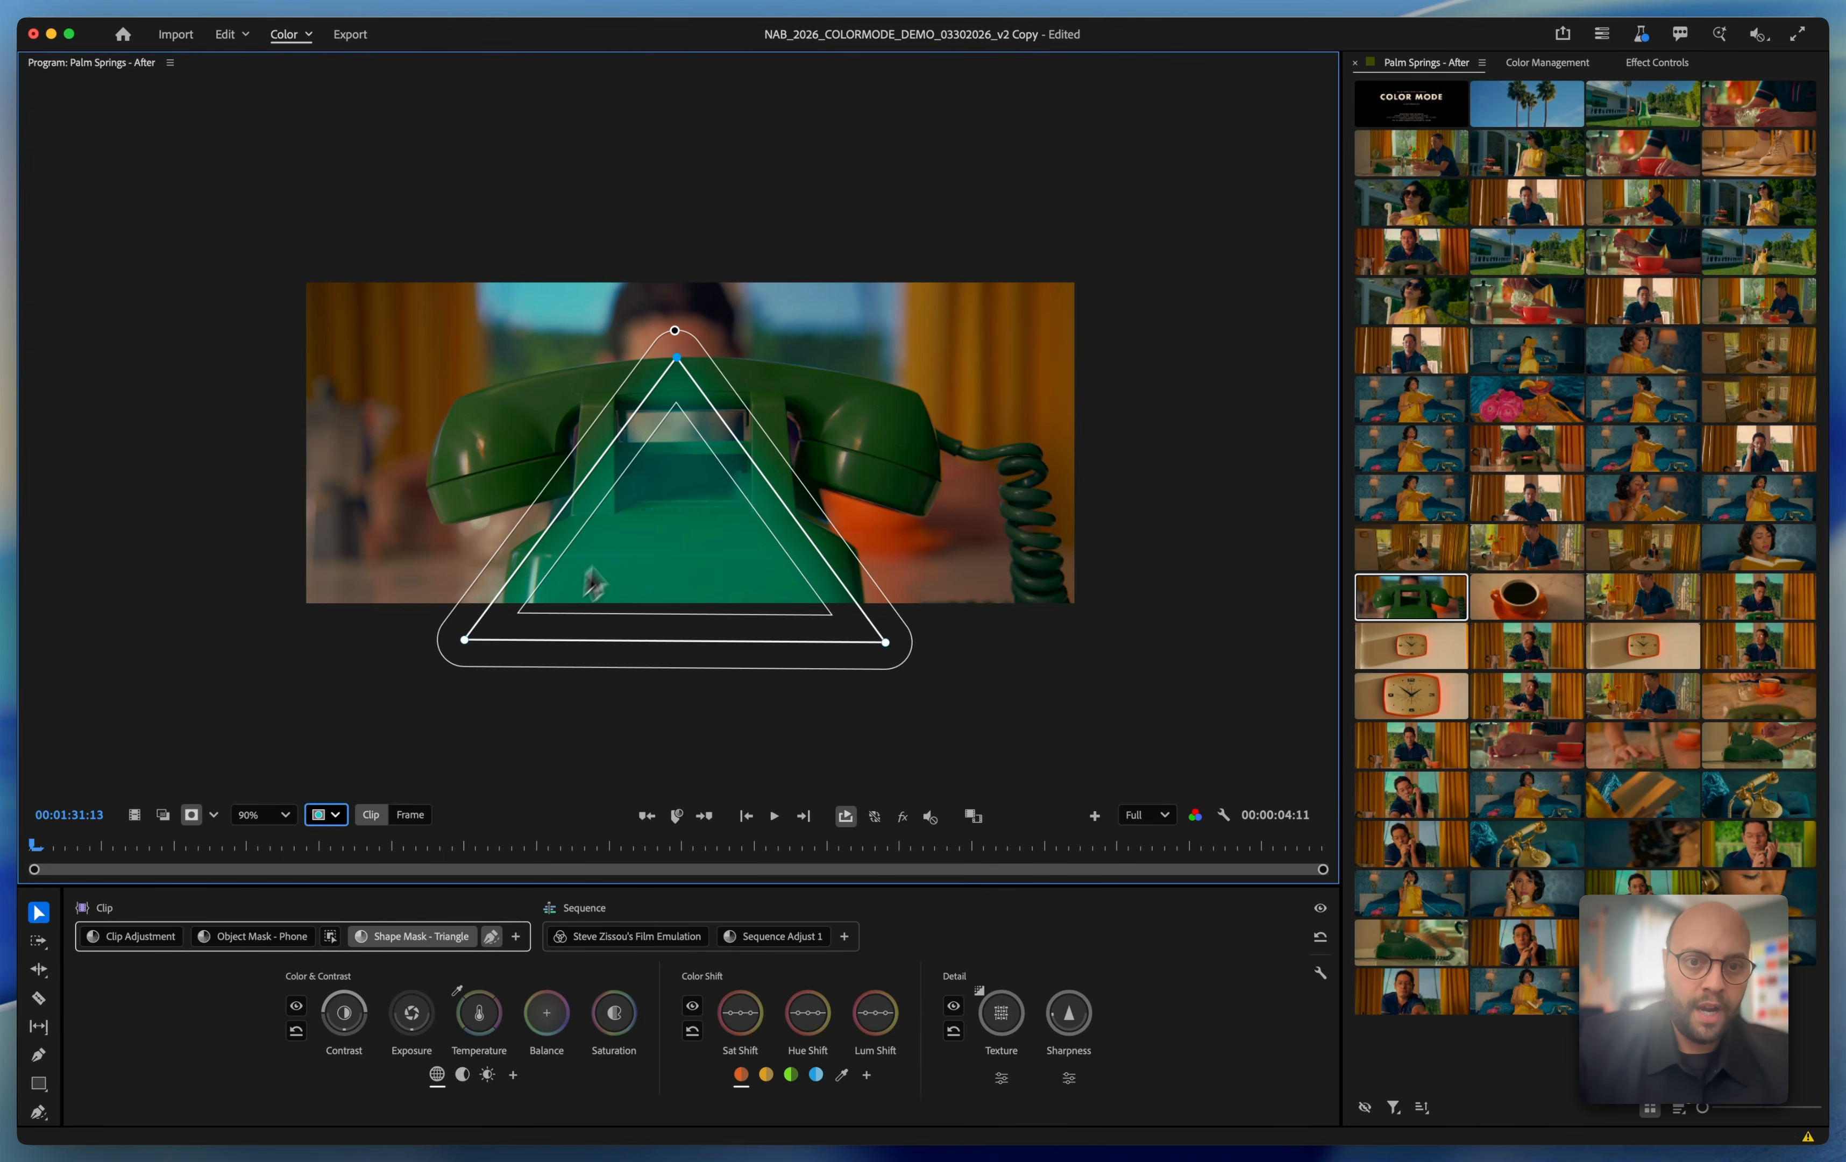
{"action": "left_click_drag", "start_coordinate": [683, 341], "coordinate": [698, 296]}
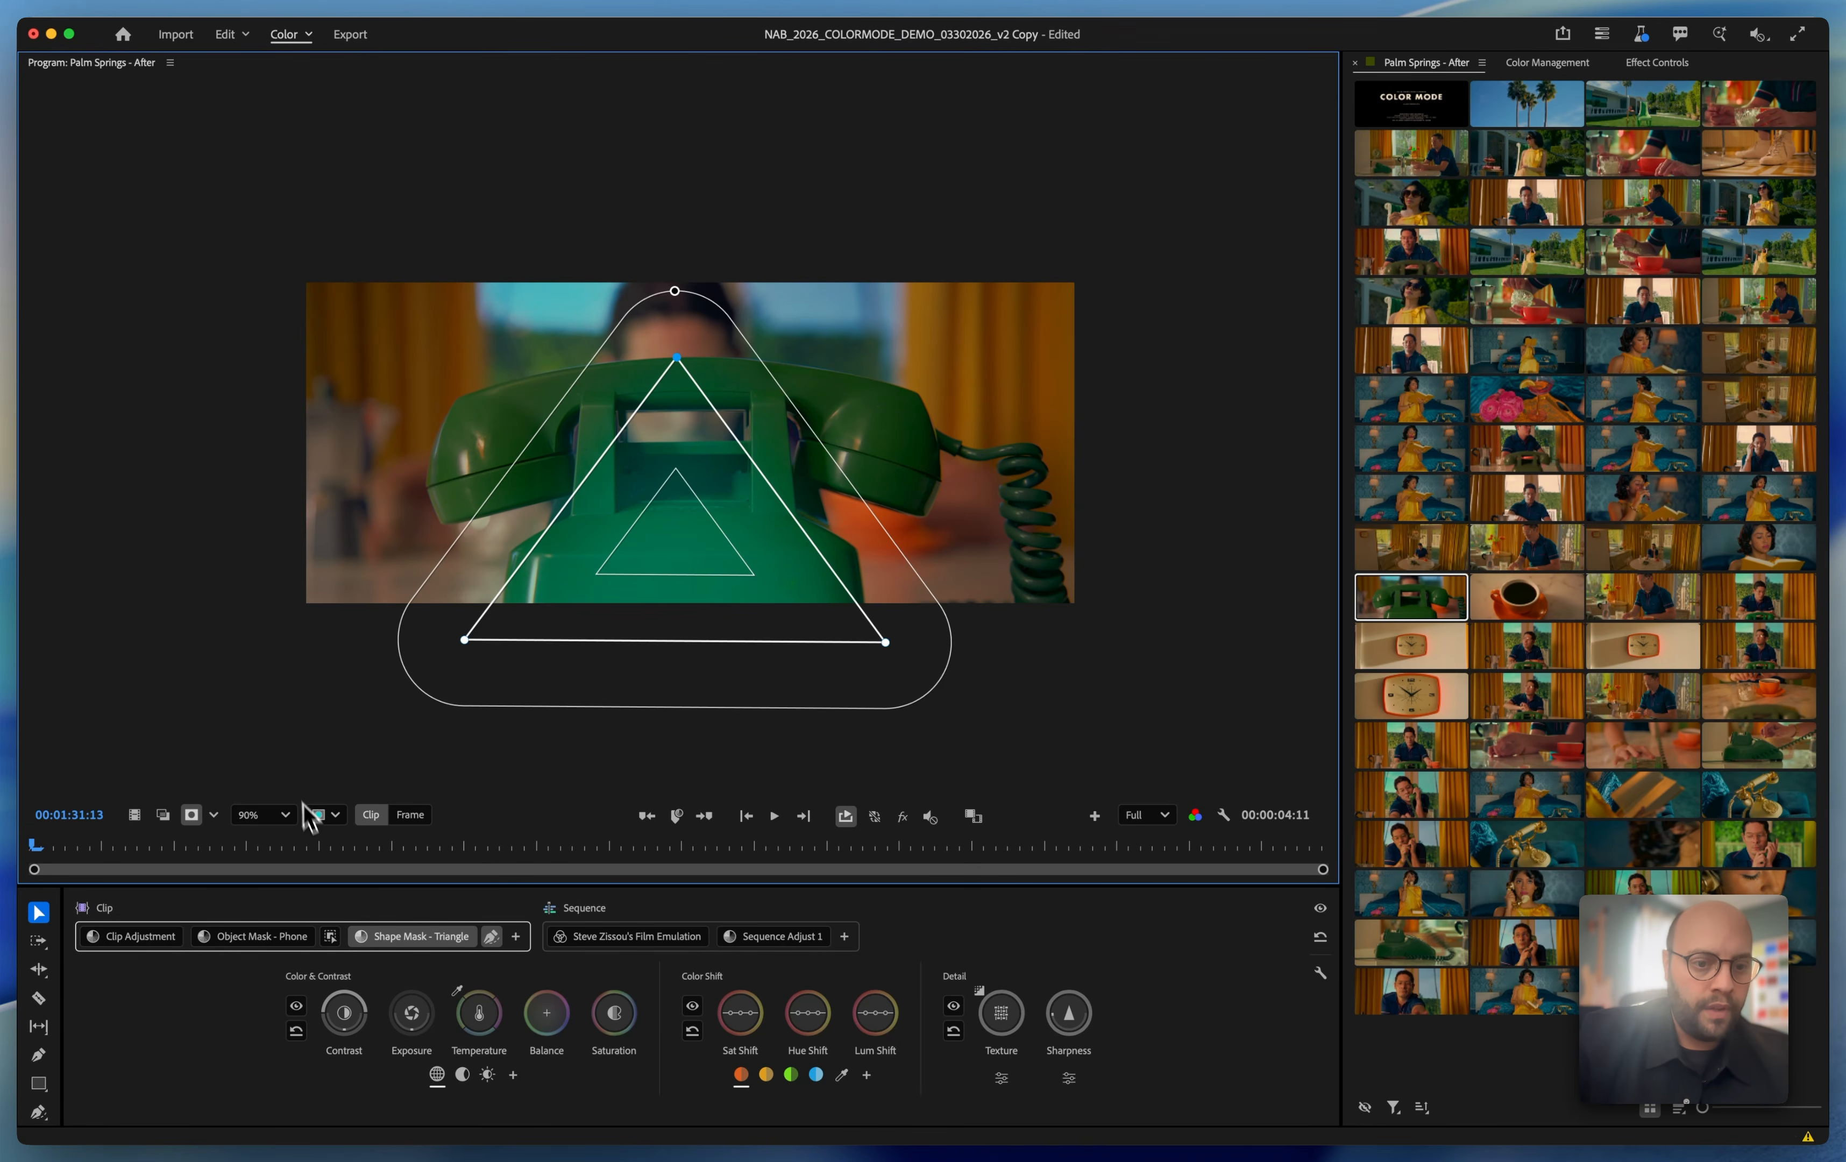
{"action": "left_click", "coordinate": [325, 816]}
{"action": "left_click", "coordinate": [325, 845]}
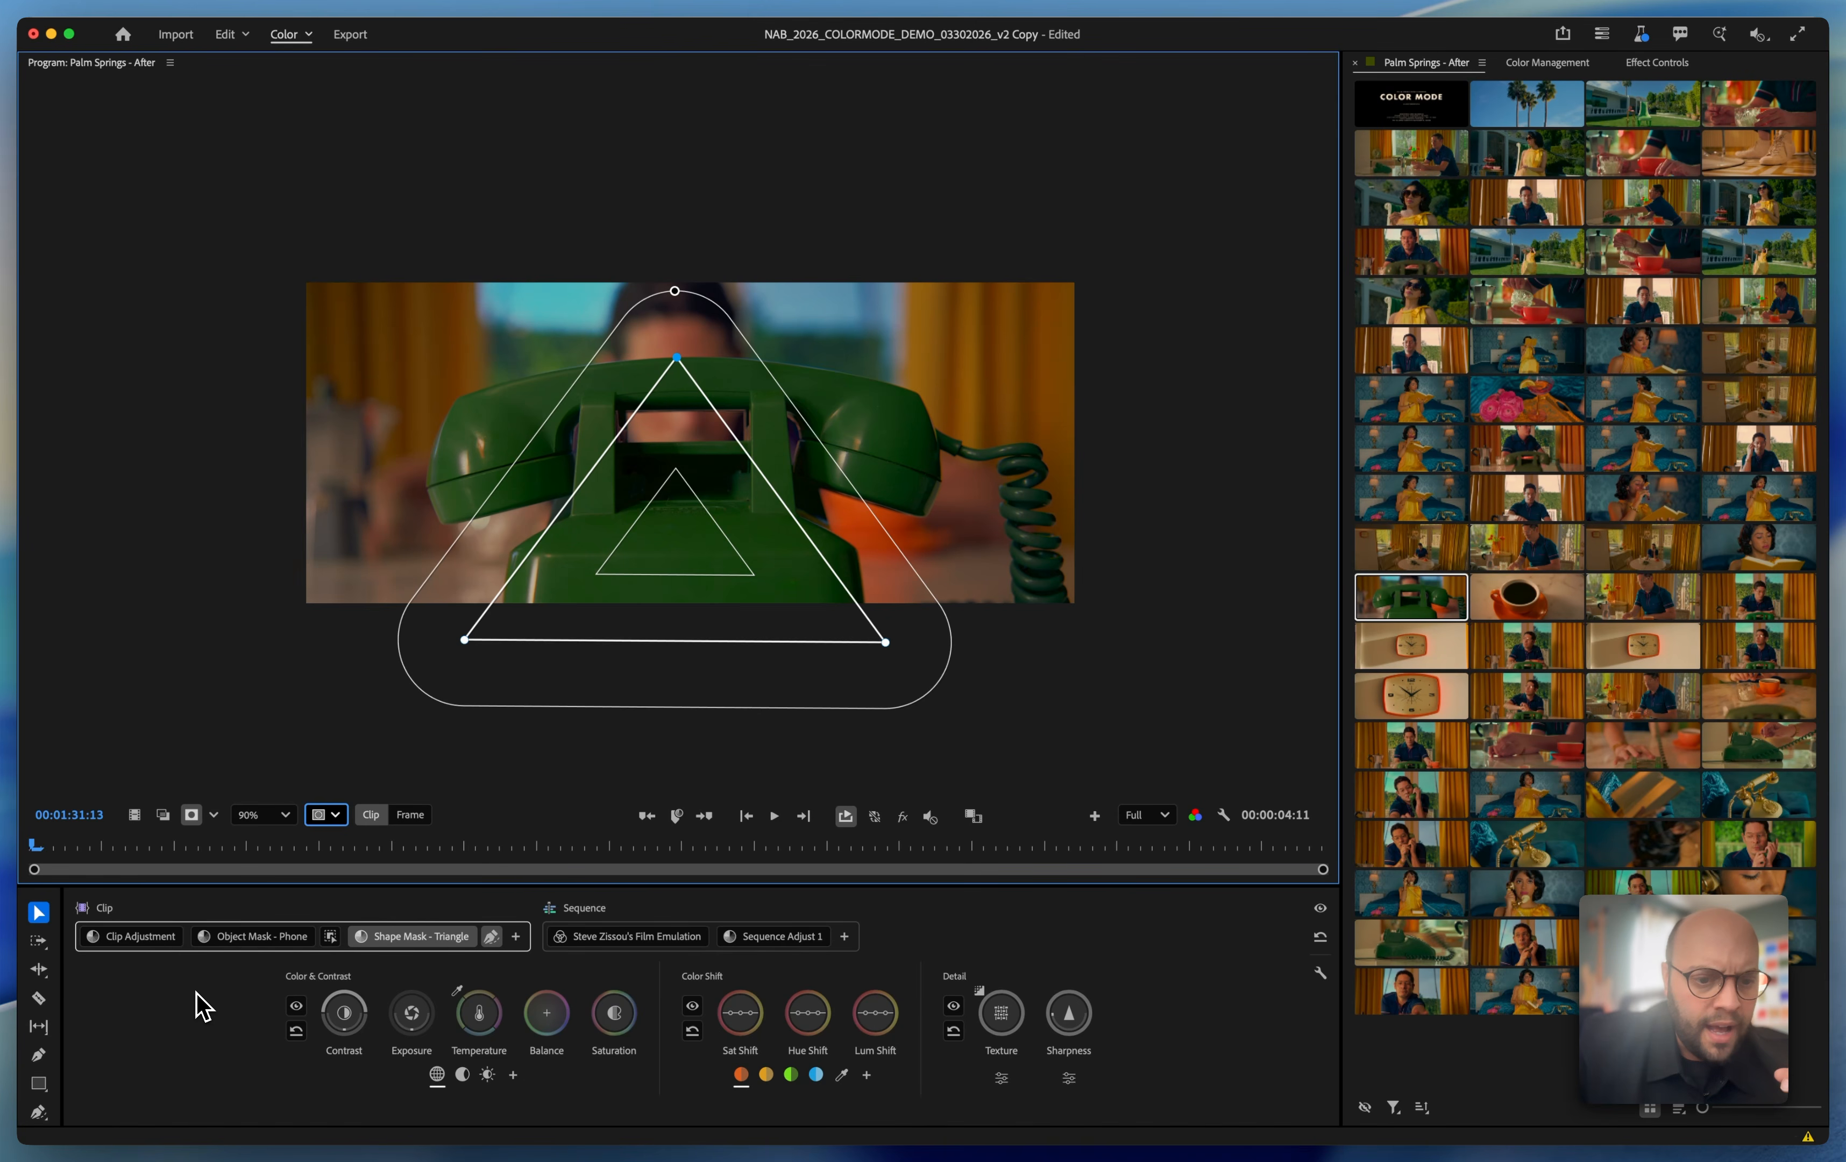
Brighten the area inside the triangle mask with Exposure and Contrast, and compare the shot with the adjustment off and on.
{"action": "left_click", "coordinate": [411, 1027]}
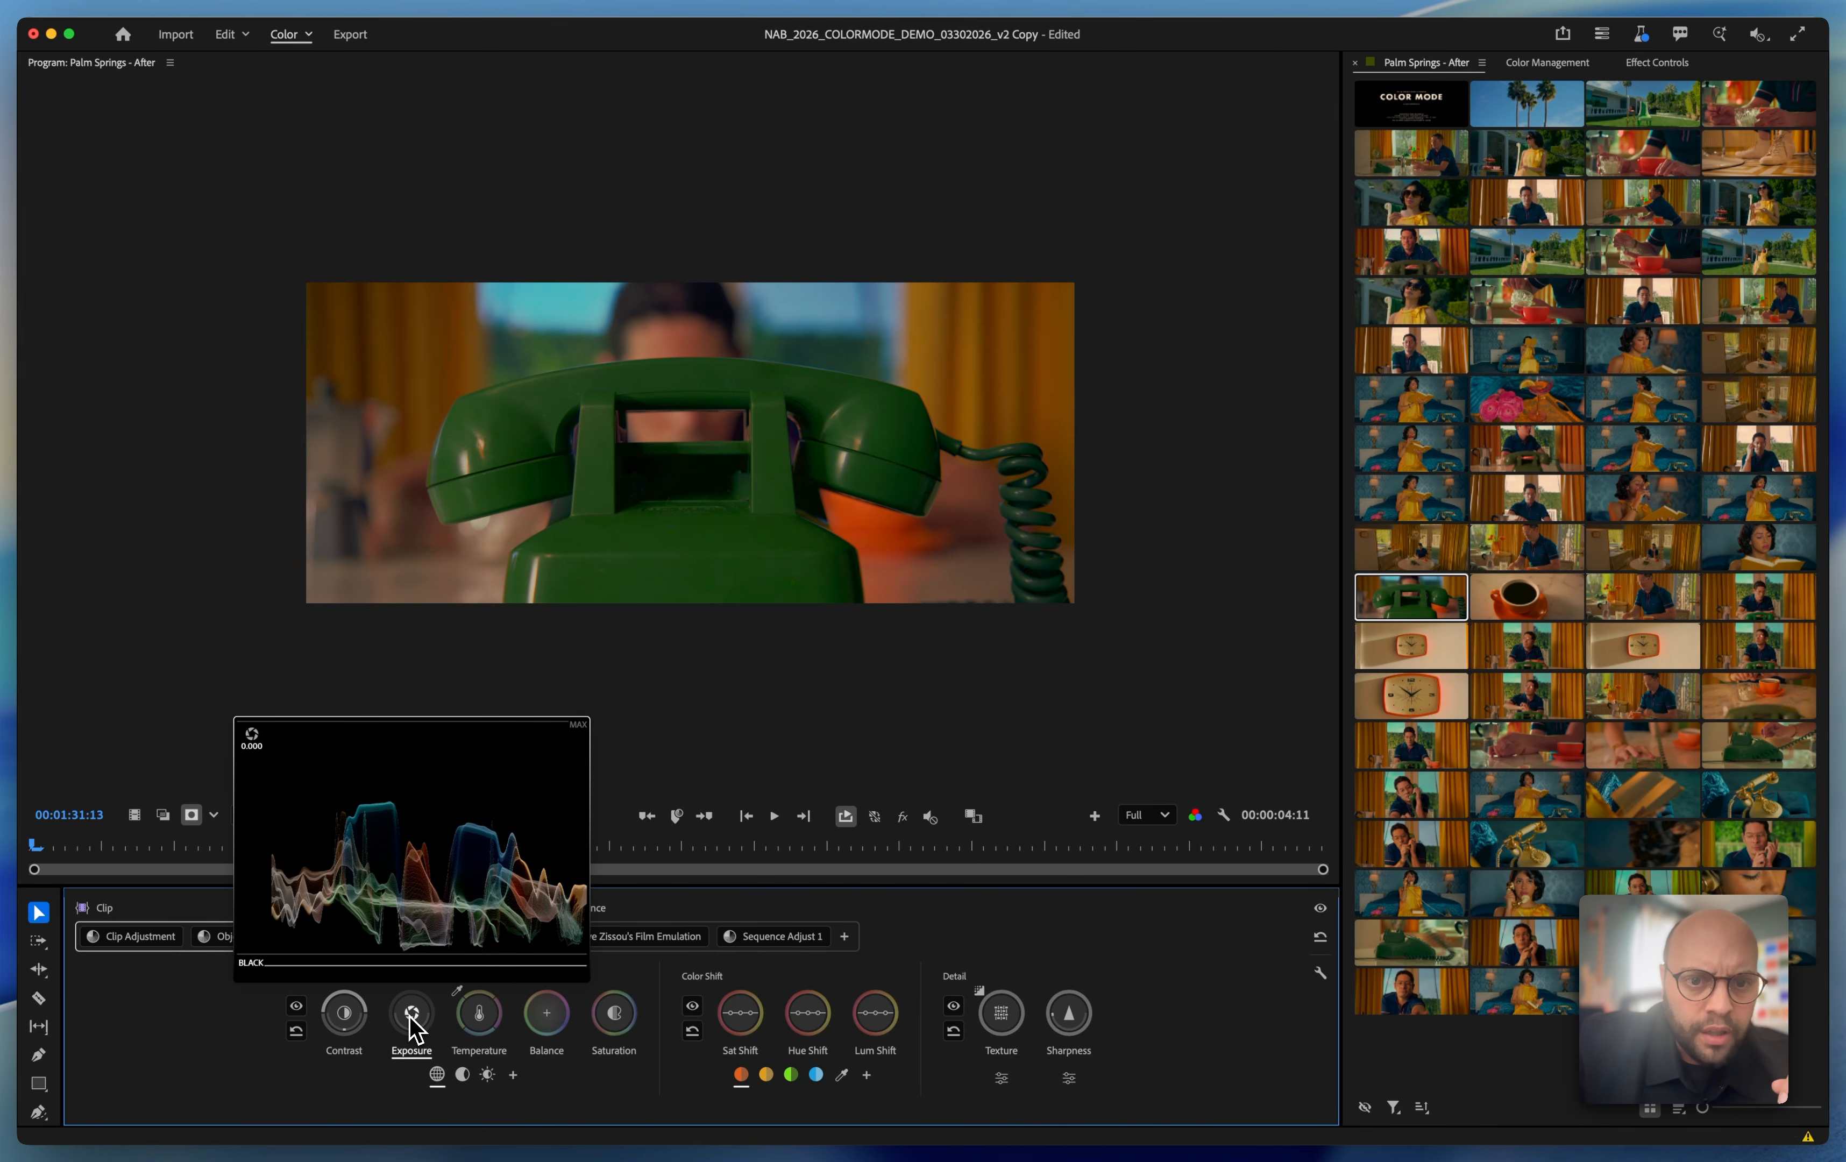
{"action": "left_click_drag", "start_coordinate": [411, 1028], "coordinate": [344, 1020]}
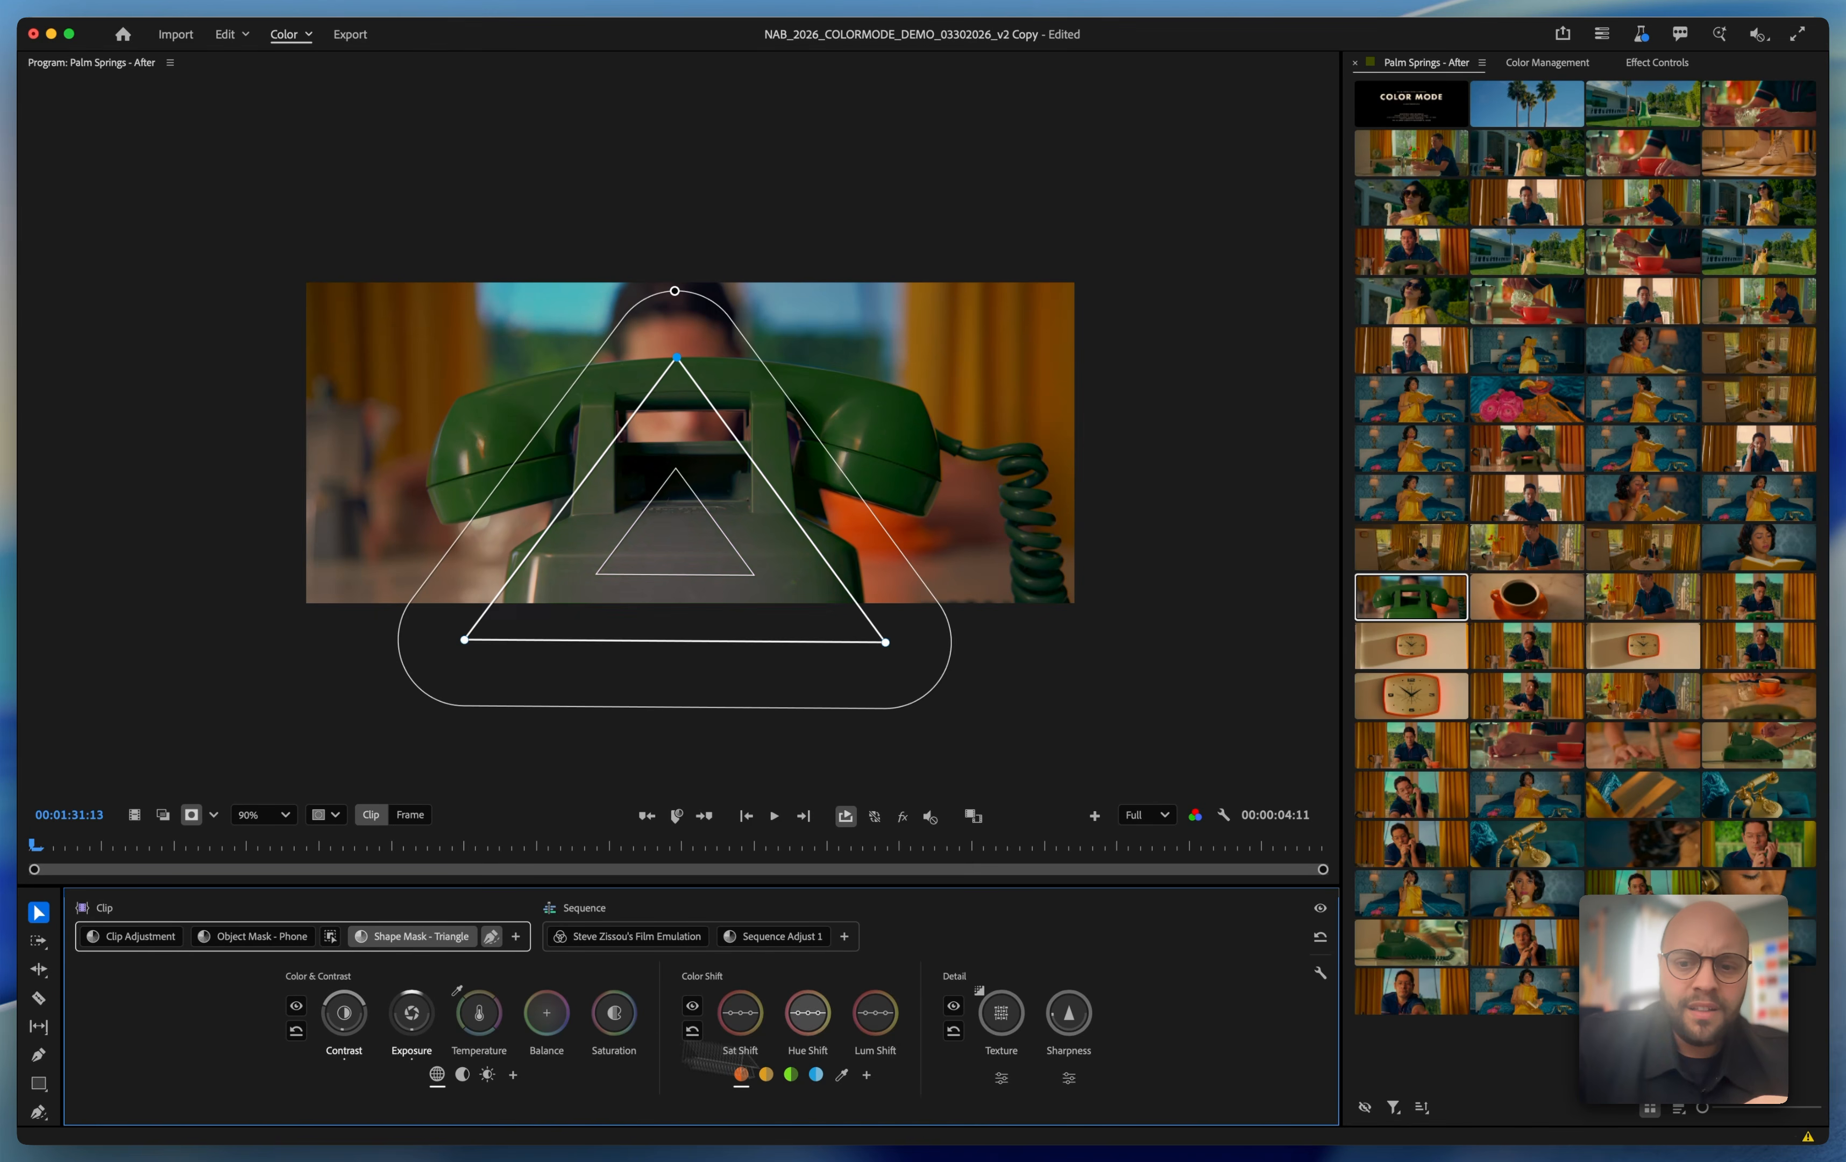
{"action": "left_click", "coordinate": [1319, 909]}
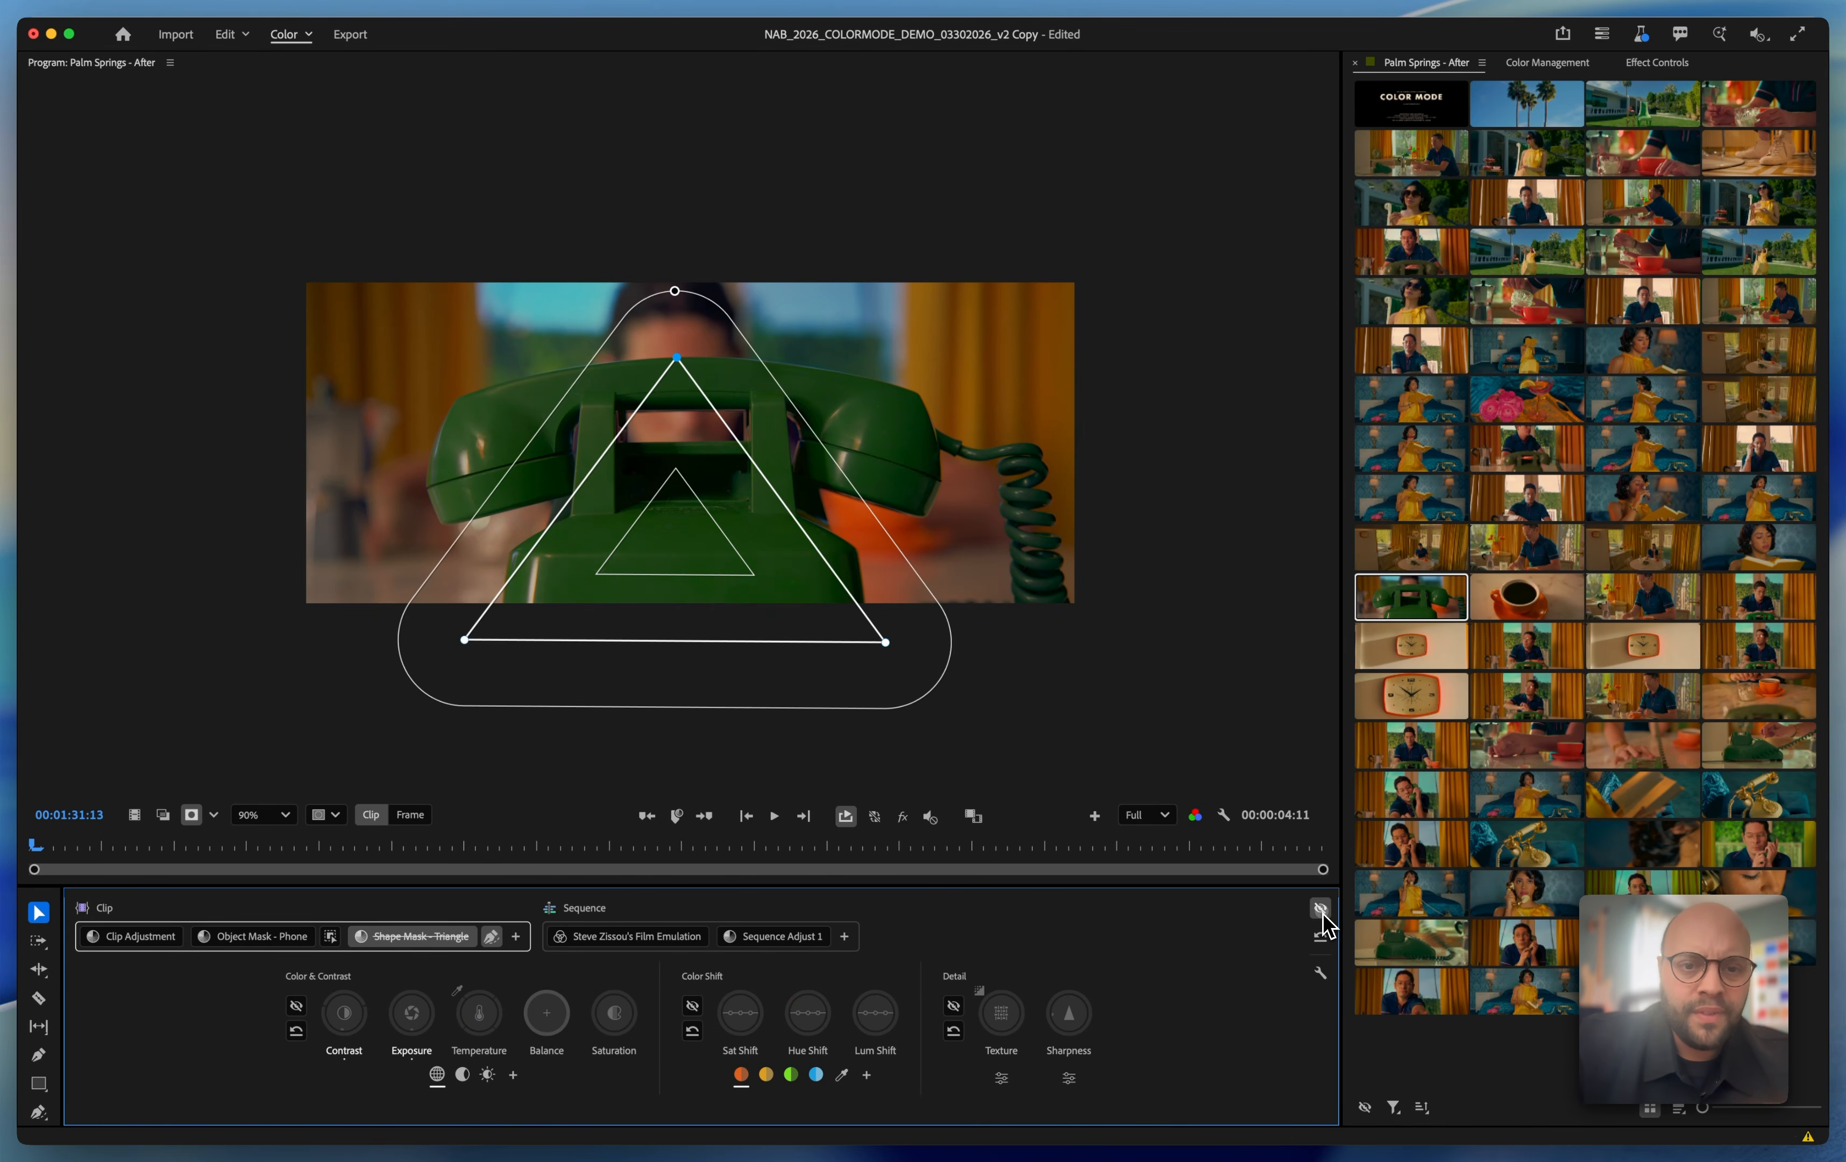
{"action": "left_click", "coordinate": [1321, 911]}
{"action": "left_click", "coordinate": [1321, 911]}
{"action": "left_click", "coordinate": [1322, 911]}
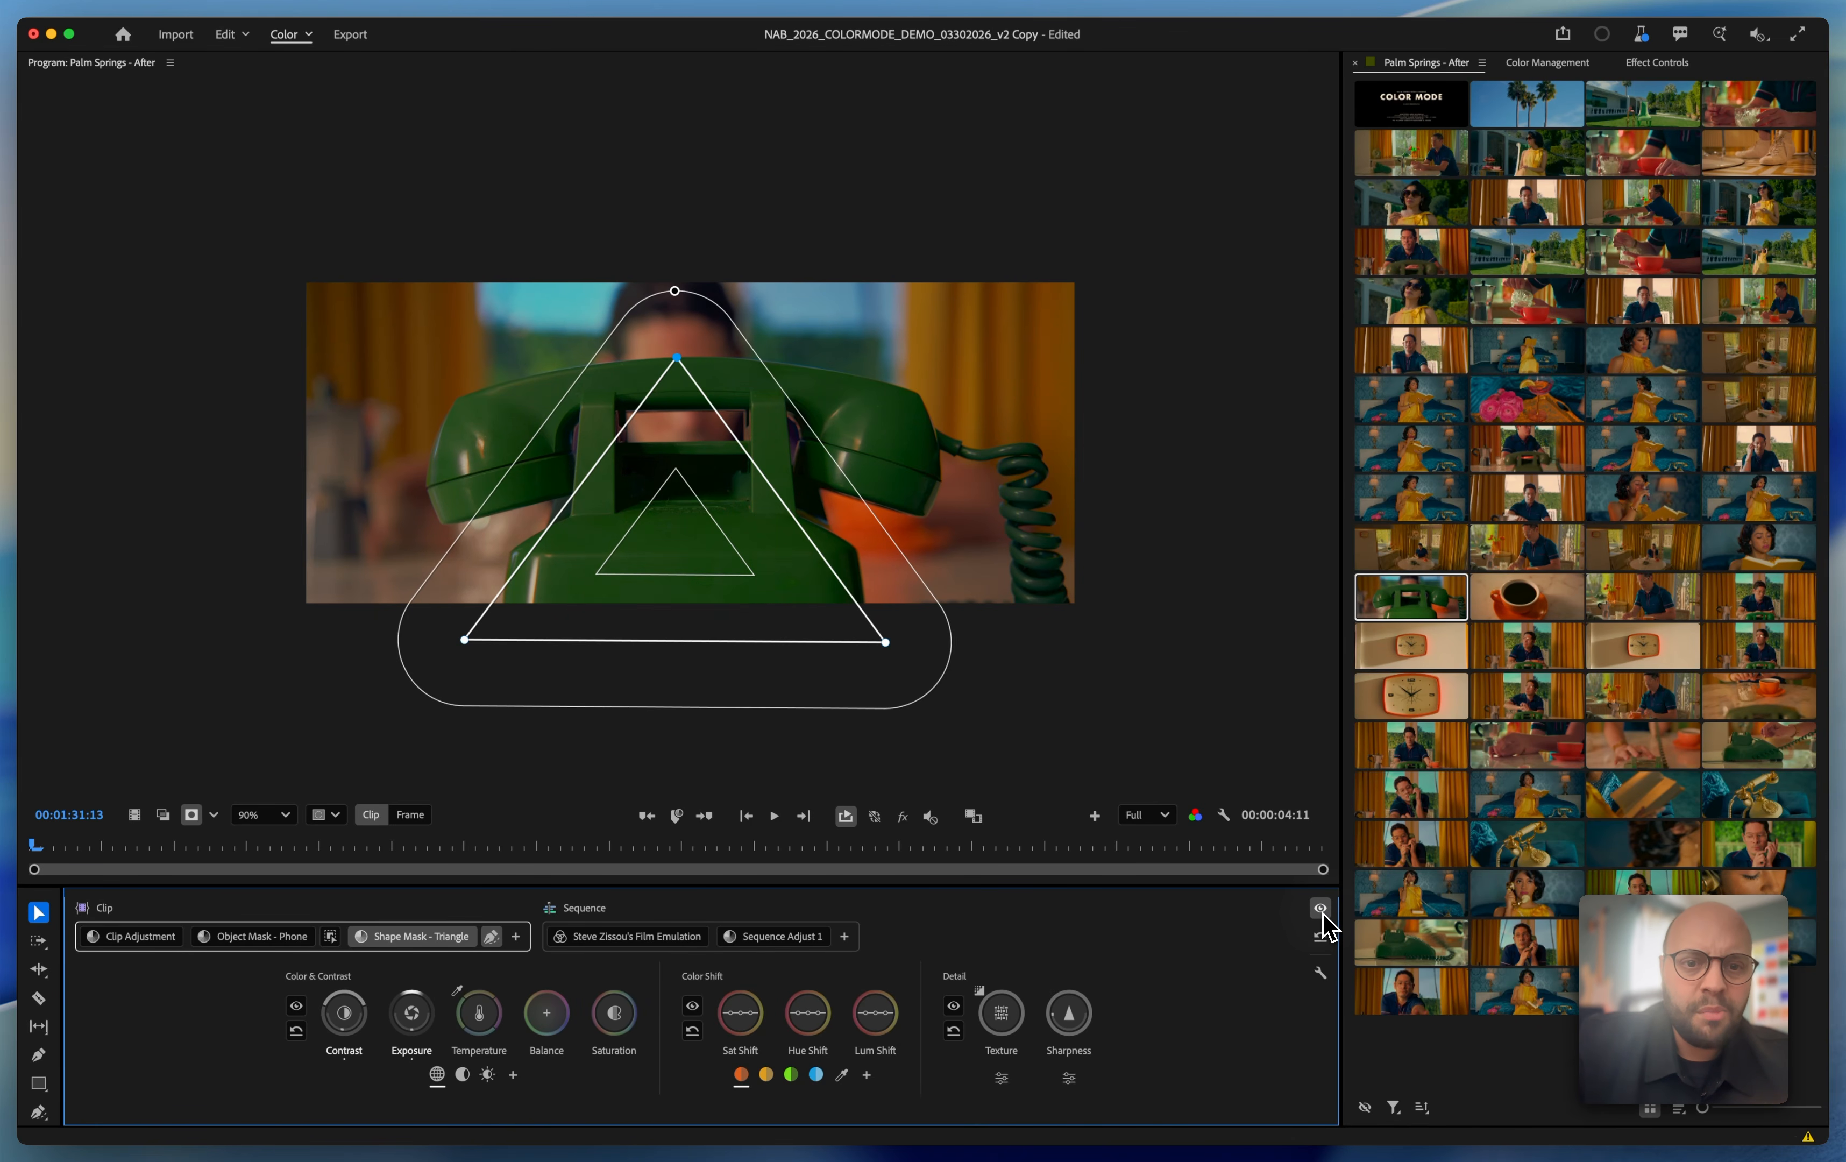
{"action": "left_click", "coordinate": [1323, 913]}
{"action": "left_click", "coordinate": [1323, 913]}
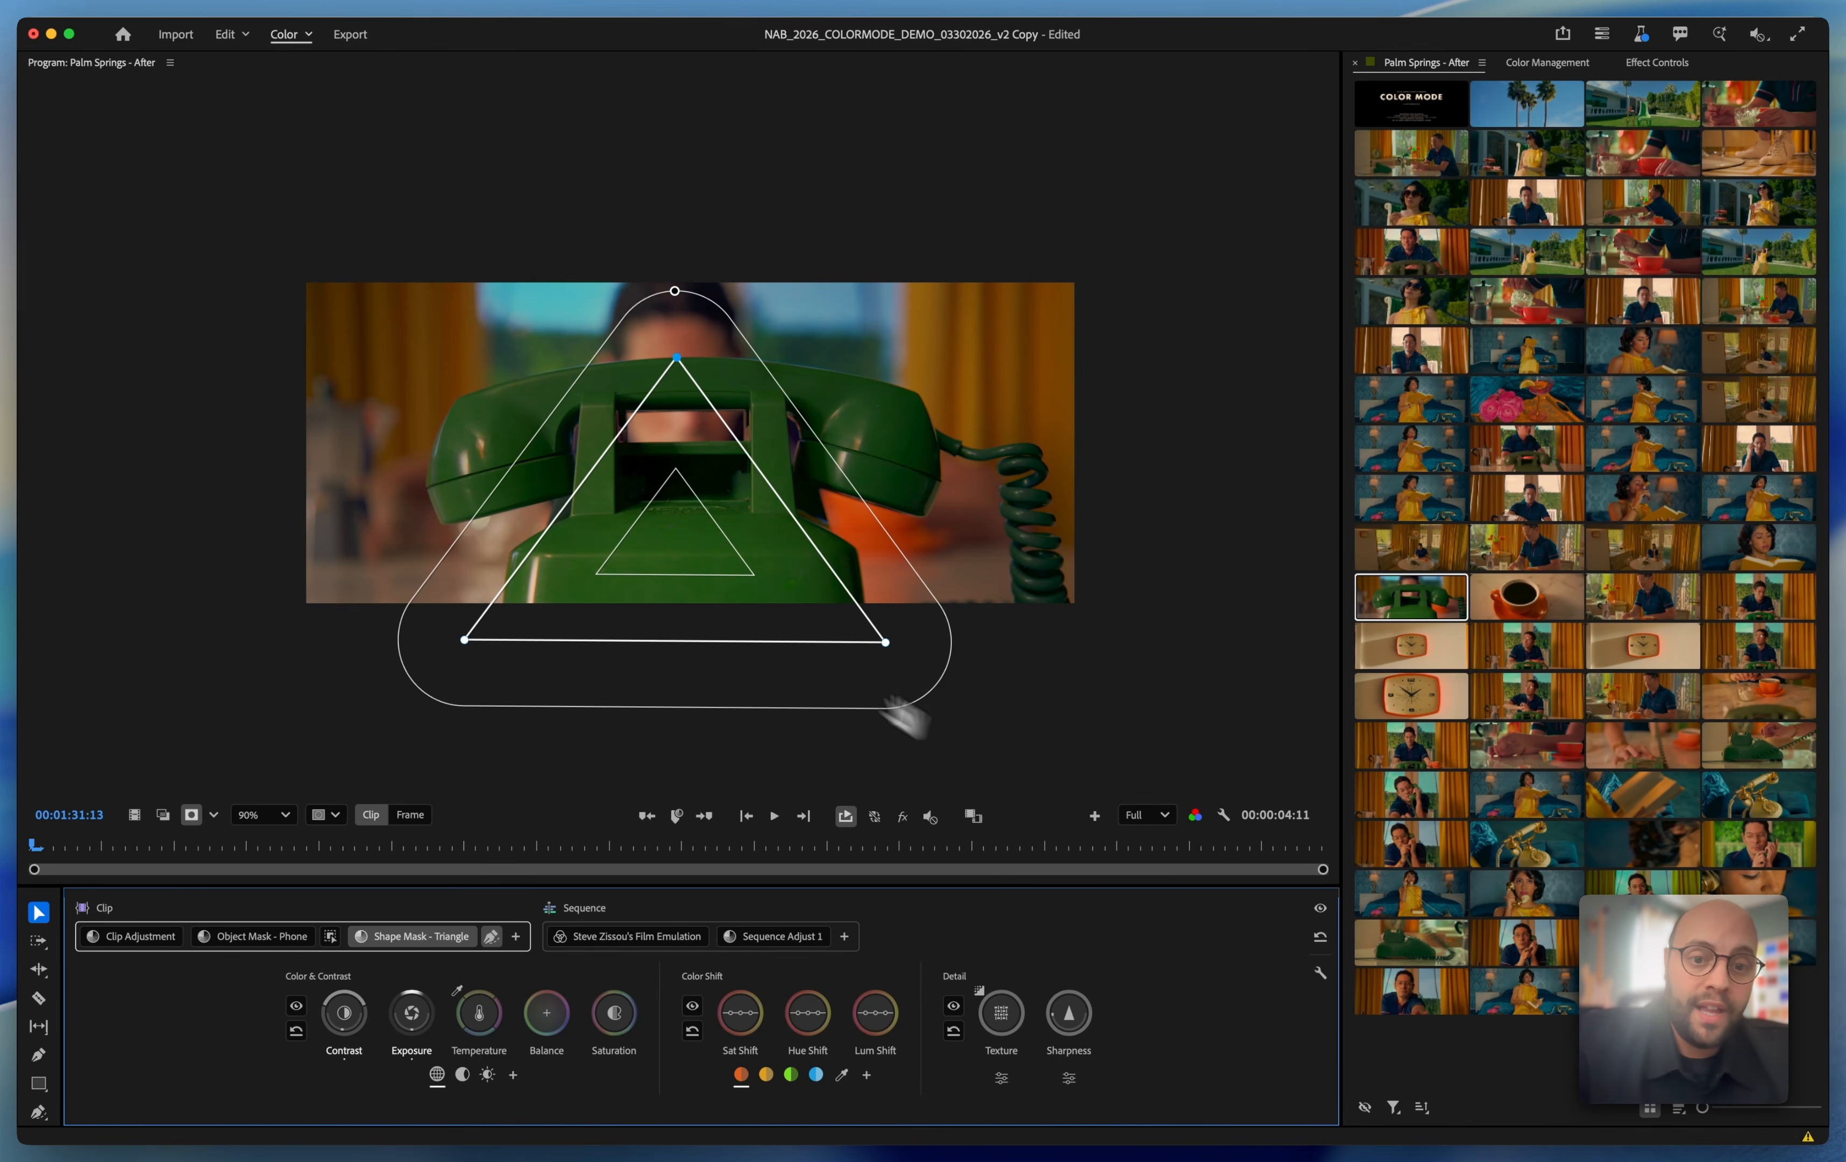
{"action": "right_click", "coordinate": [691, 560]}
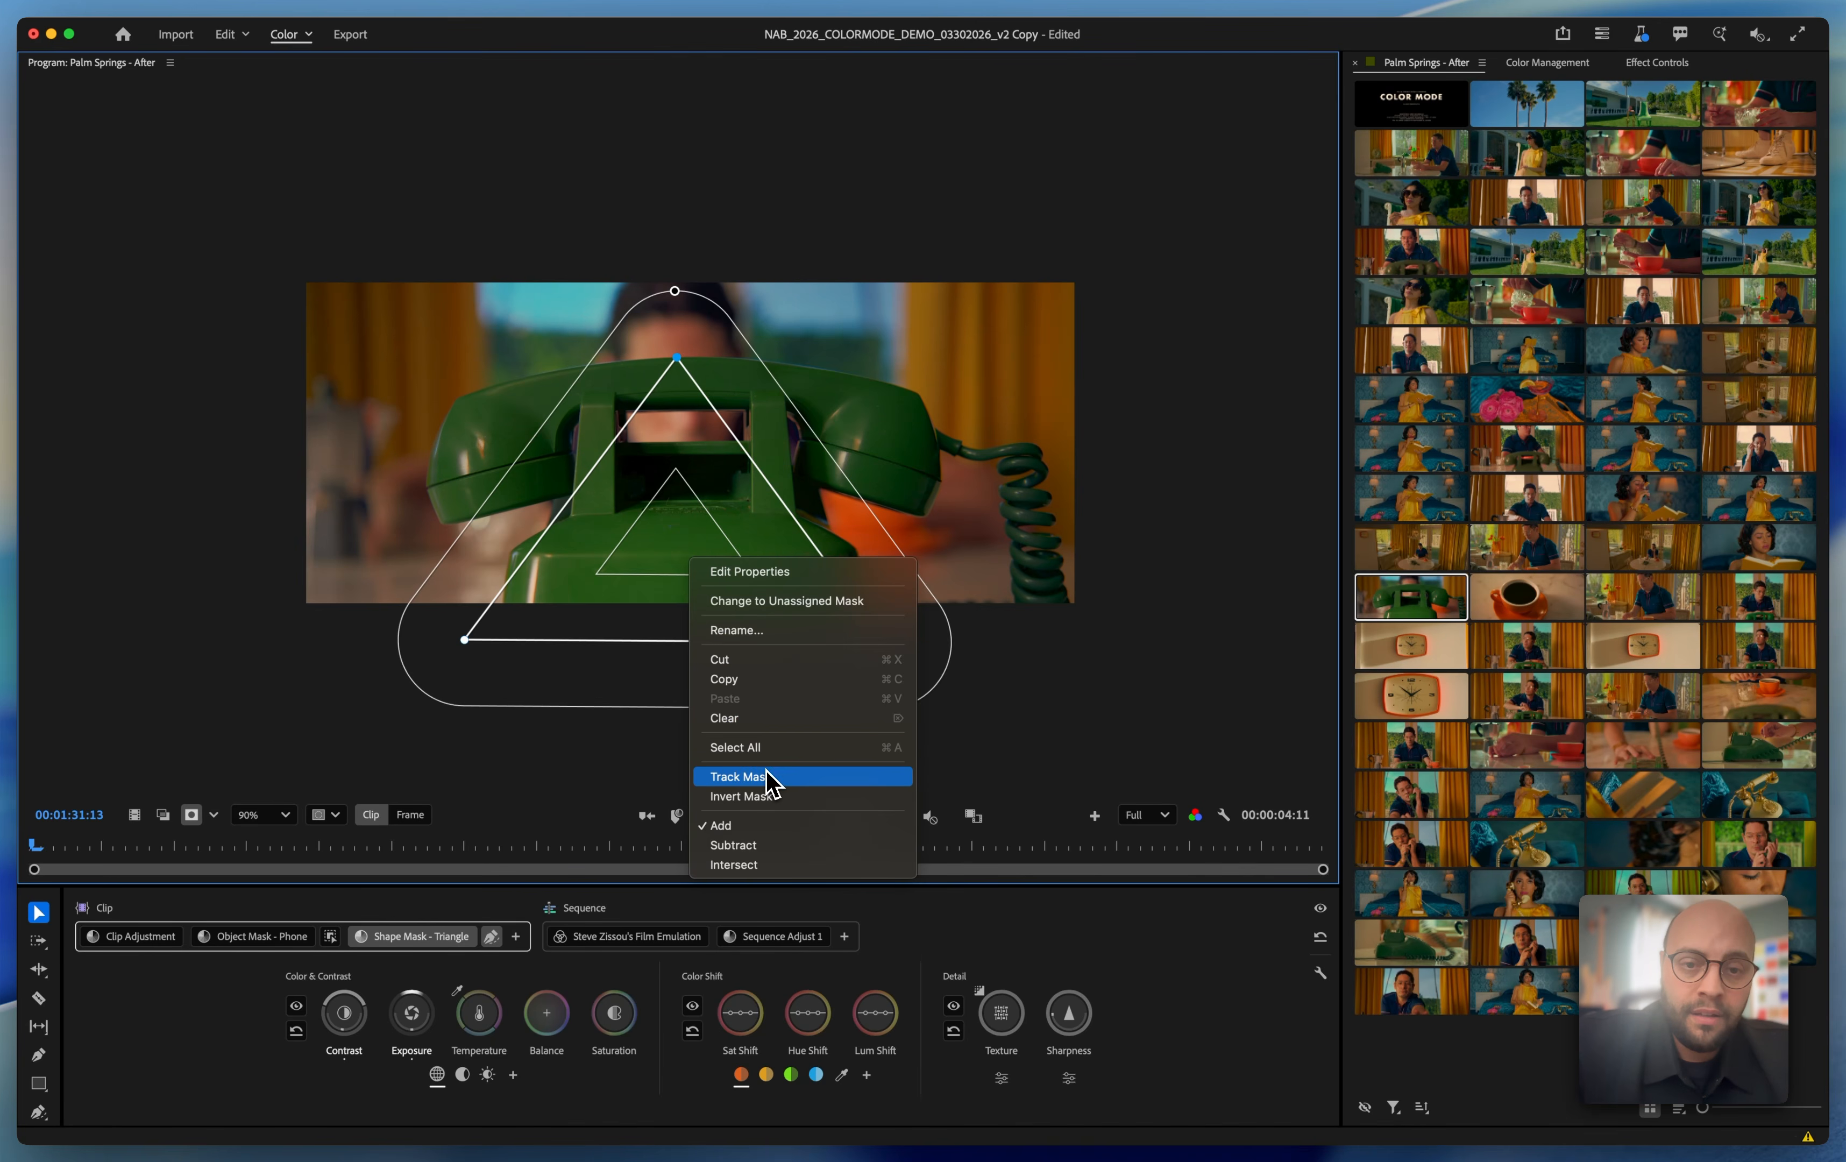
{"action": "left_click", "coordinate": [676, 499]}
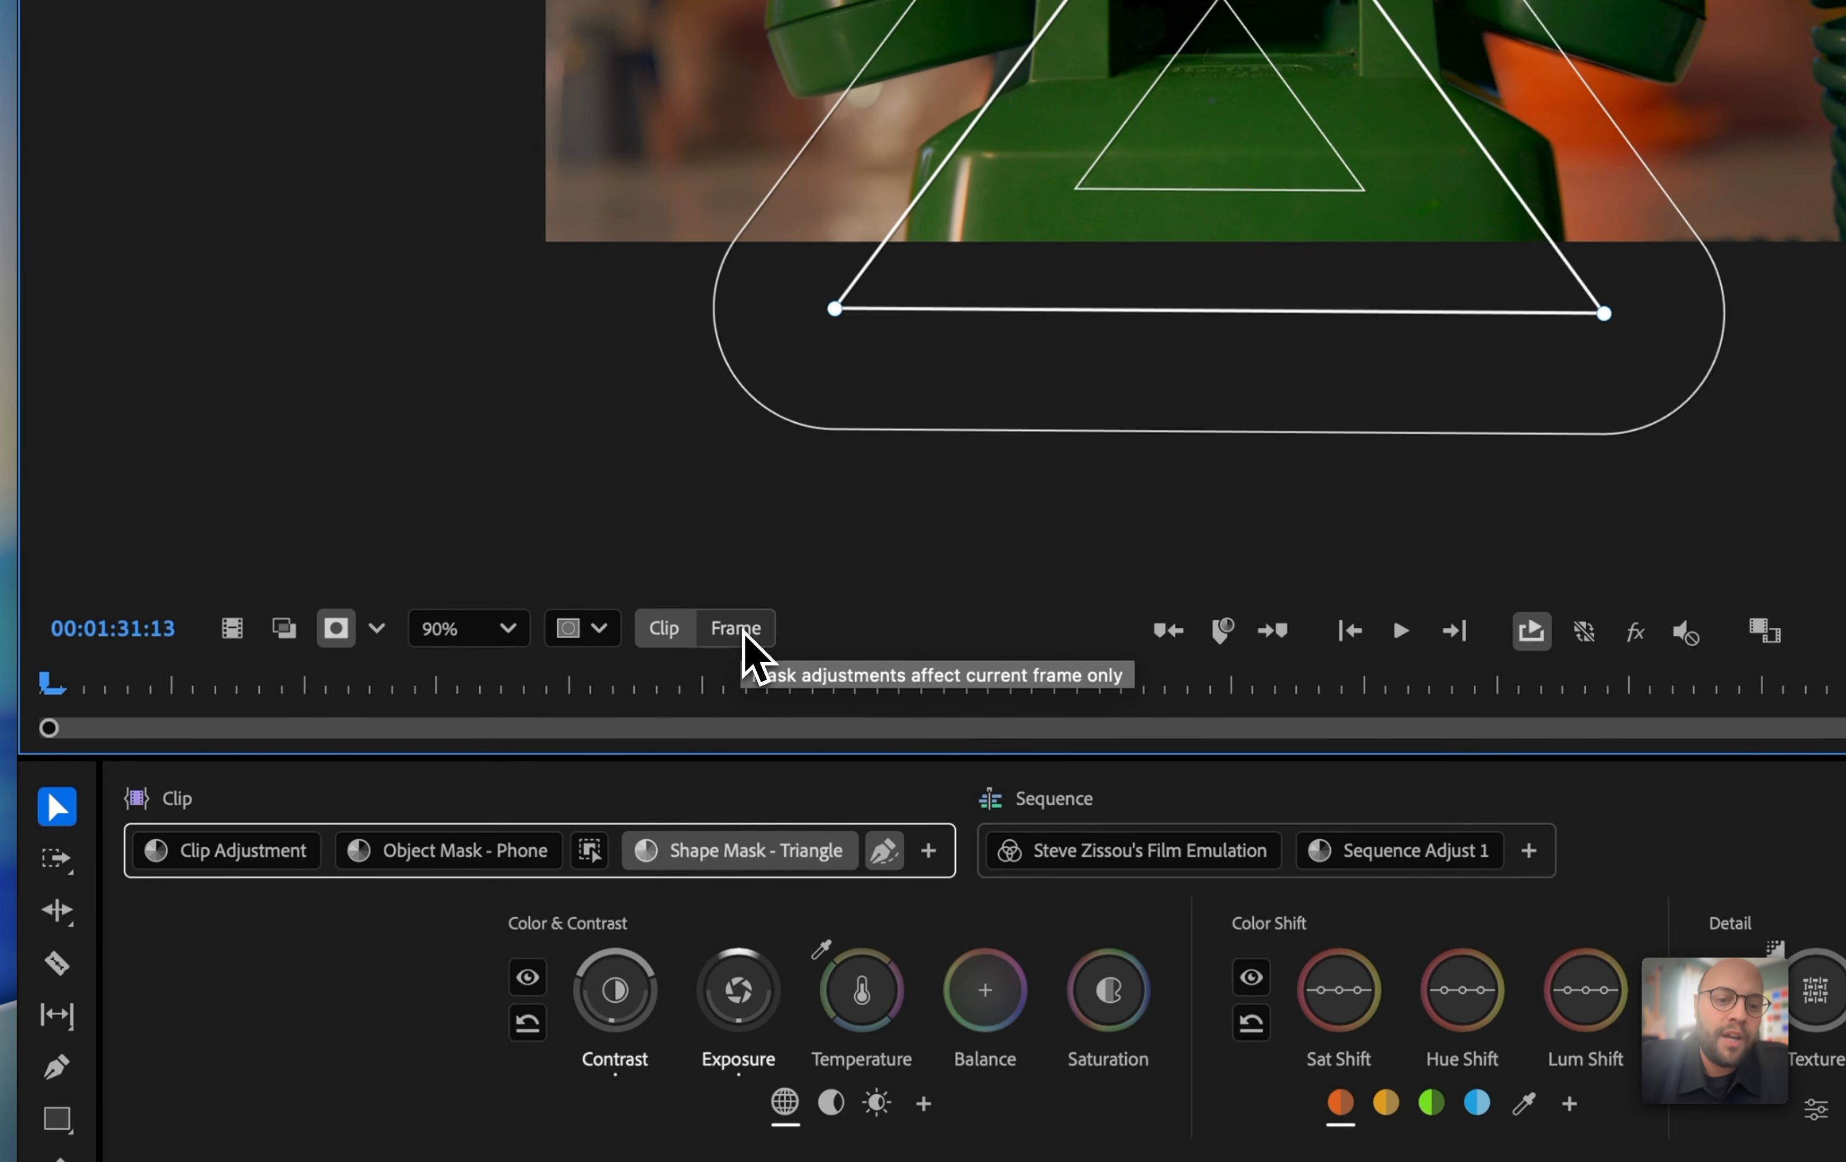
With mask adjustments set to Frame, at 00:01:32:17 lower the triangle's apex toward the handset and spread both base corners outward.
{"action": "left_click", "coordinate": [736, 629]}
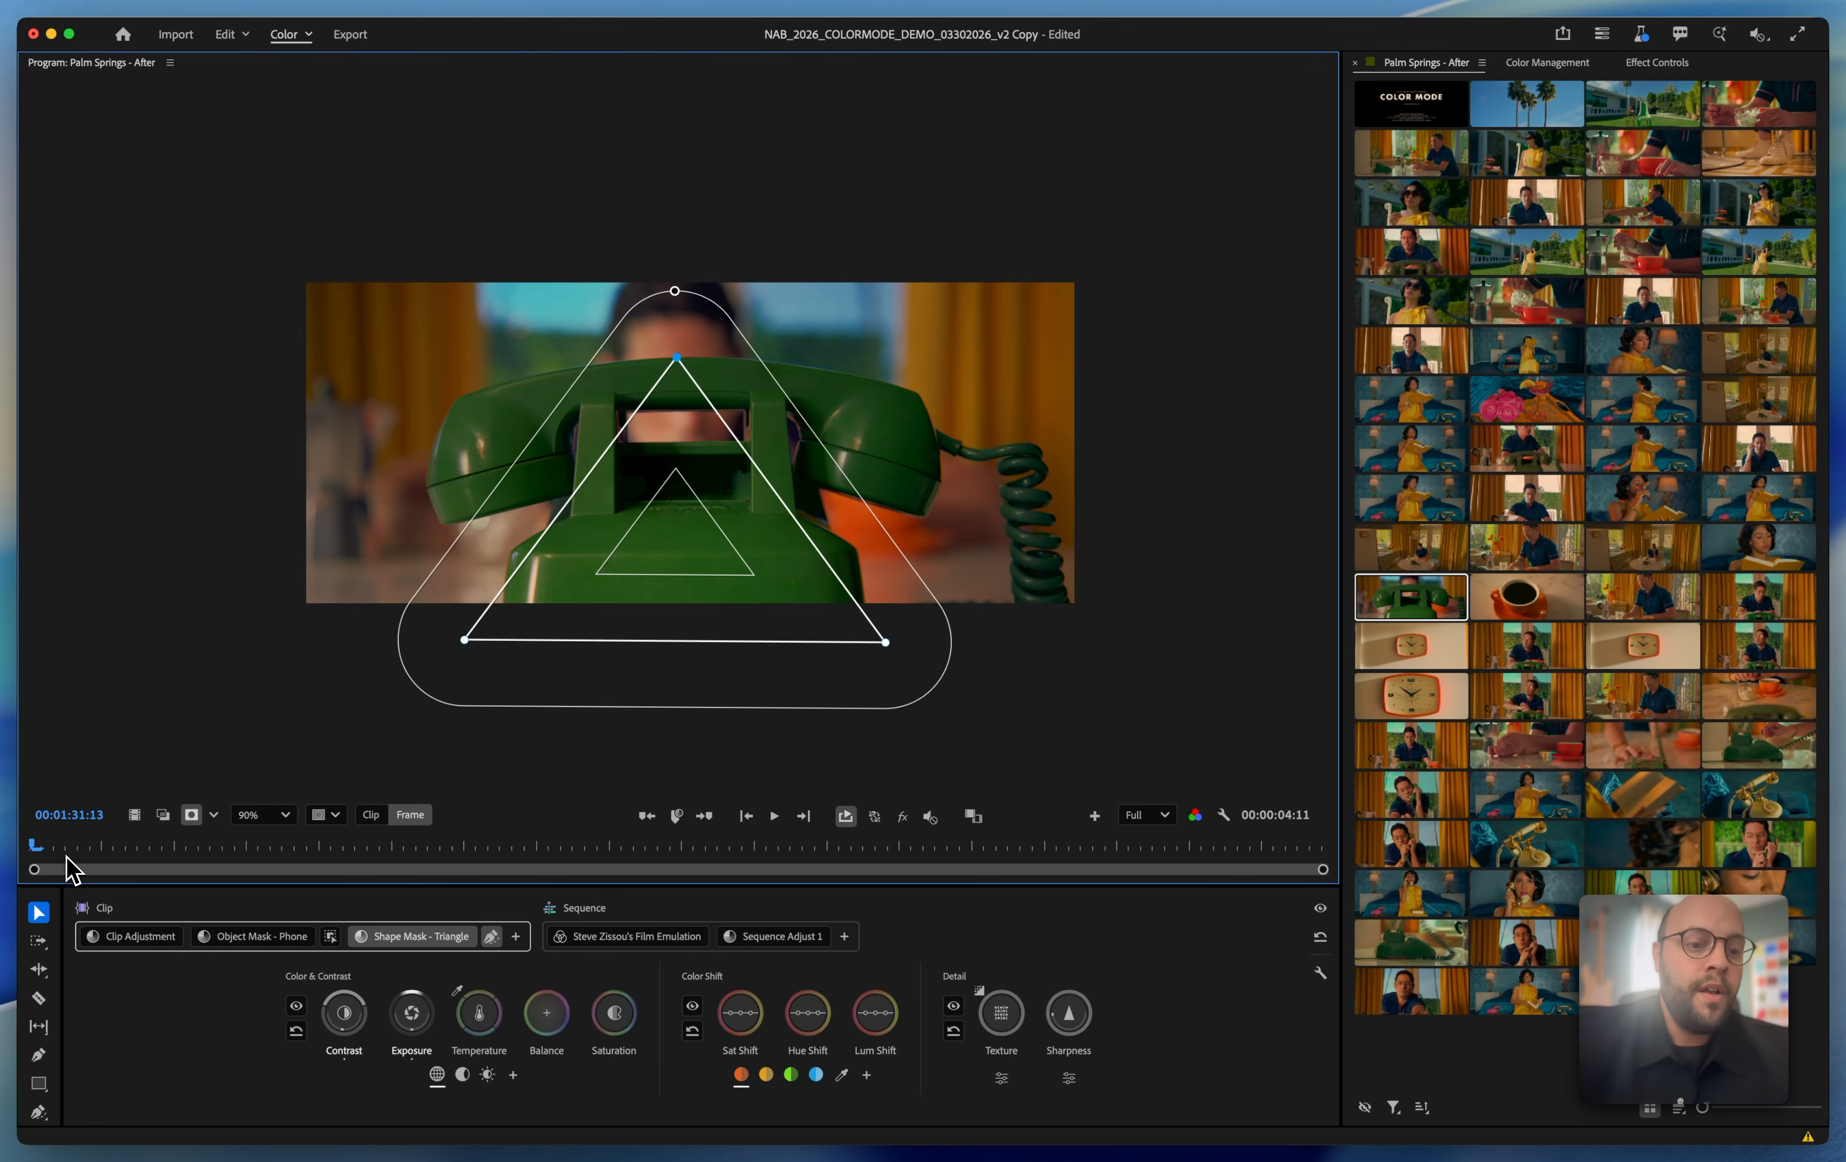
{"action": "left_click_drag", "start_coordinate": [68, 855], "coordinate": [364, 893]}
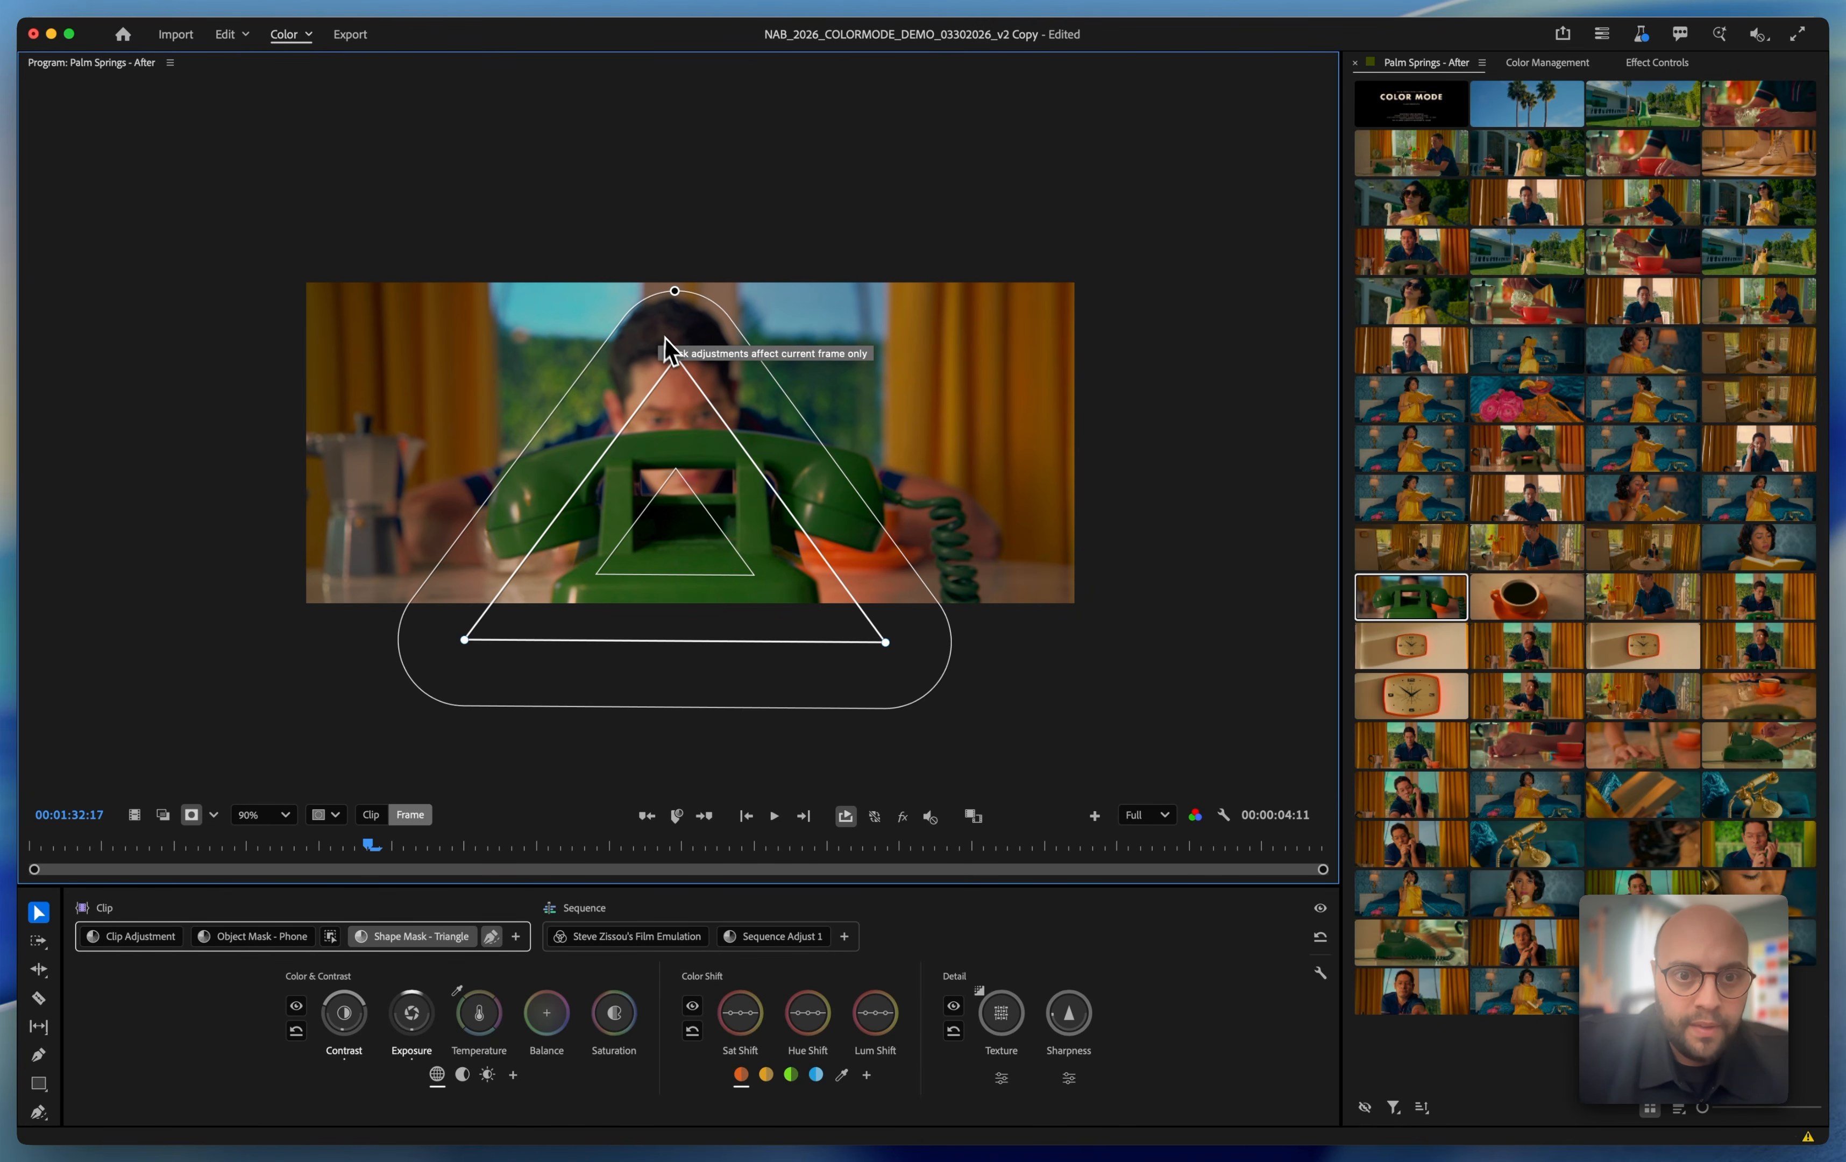
{"action": "left_click", "coordinate": [674, 361]}
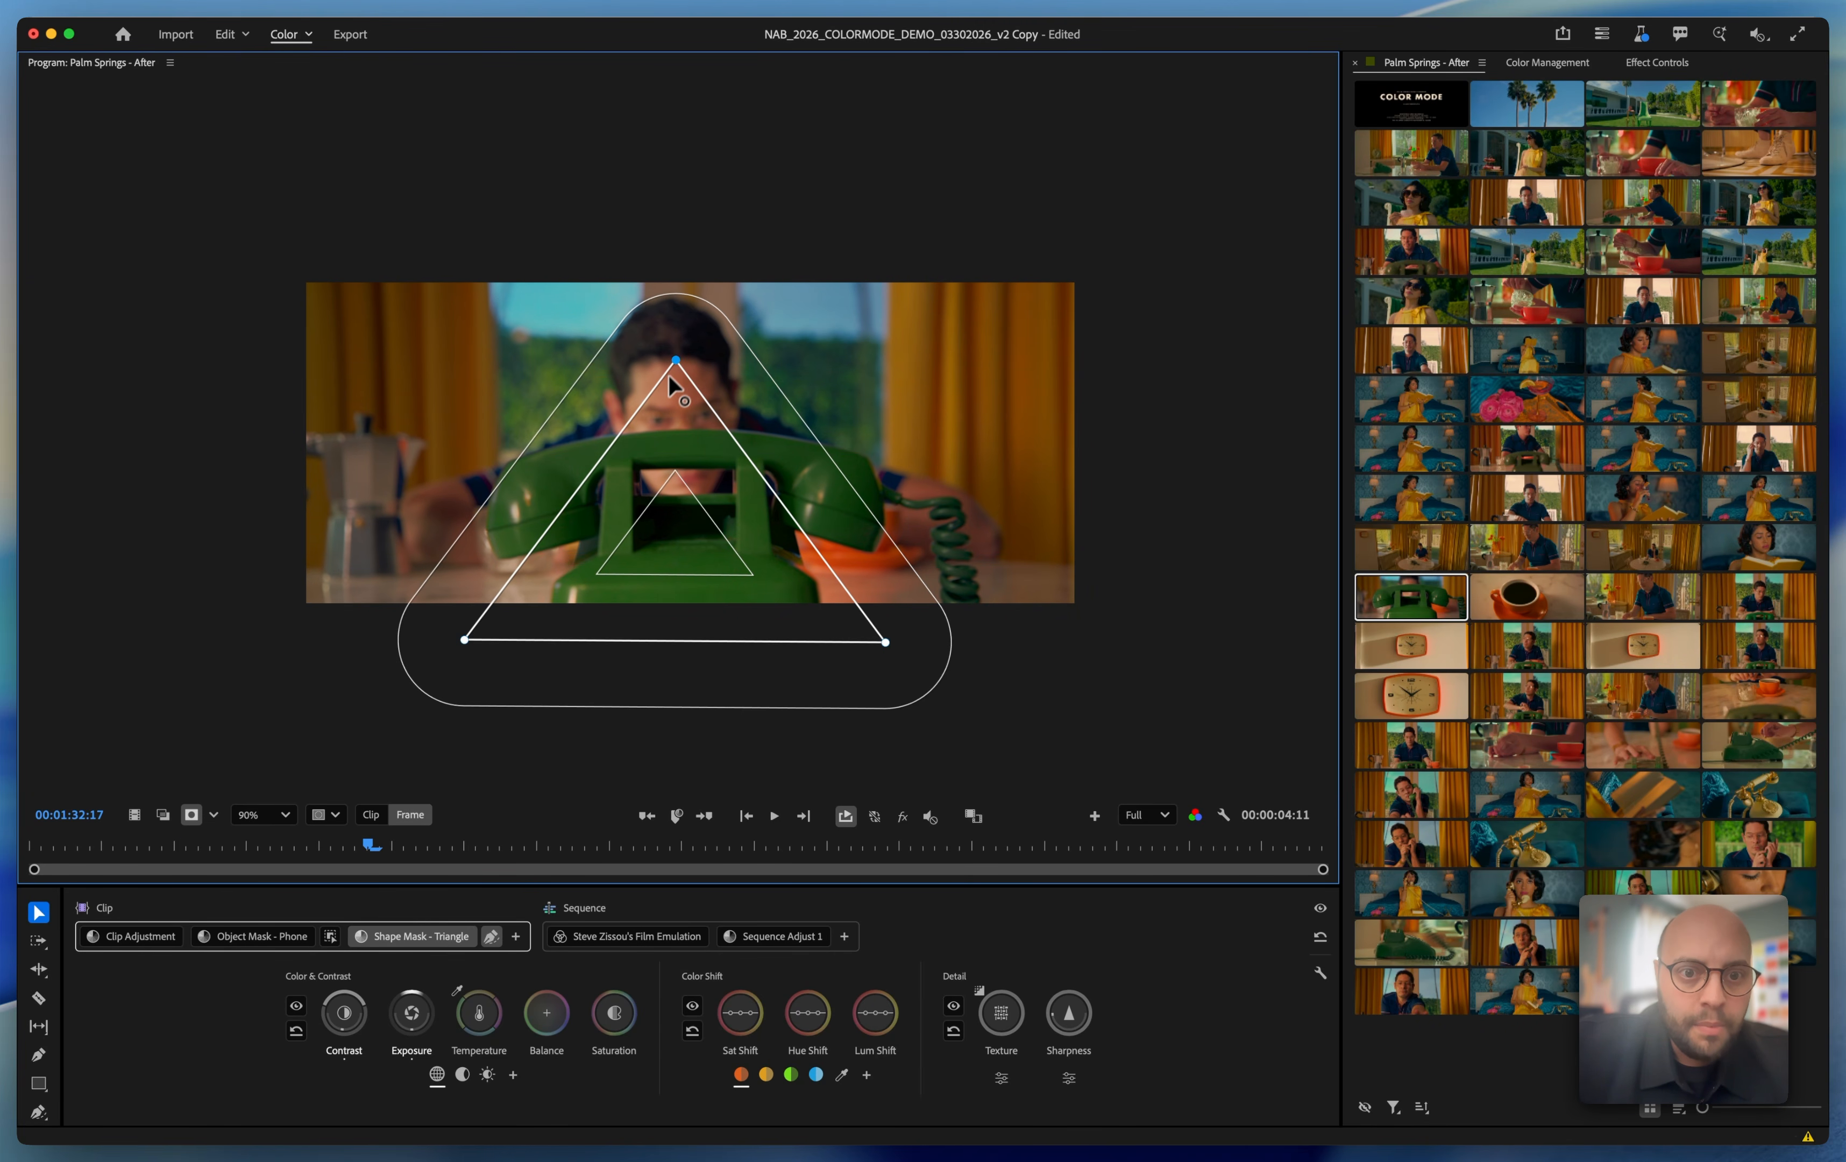
{"action": "left_click_drag", "start_coordinate": [670, 377], "coordinate": [659, 429]}
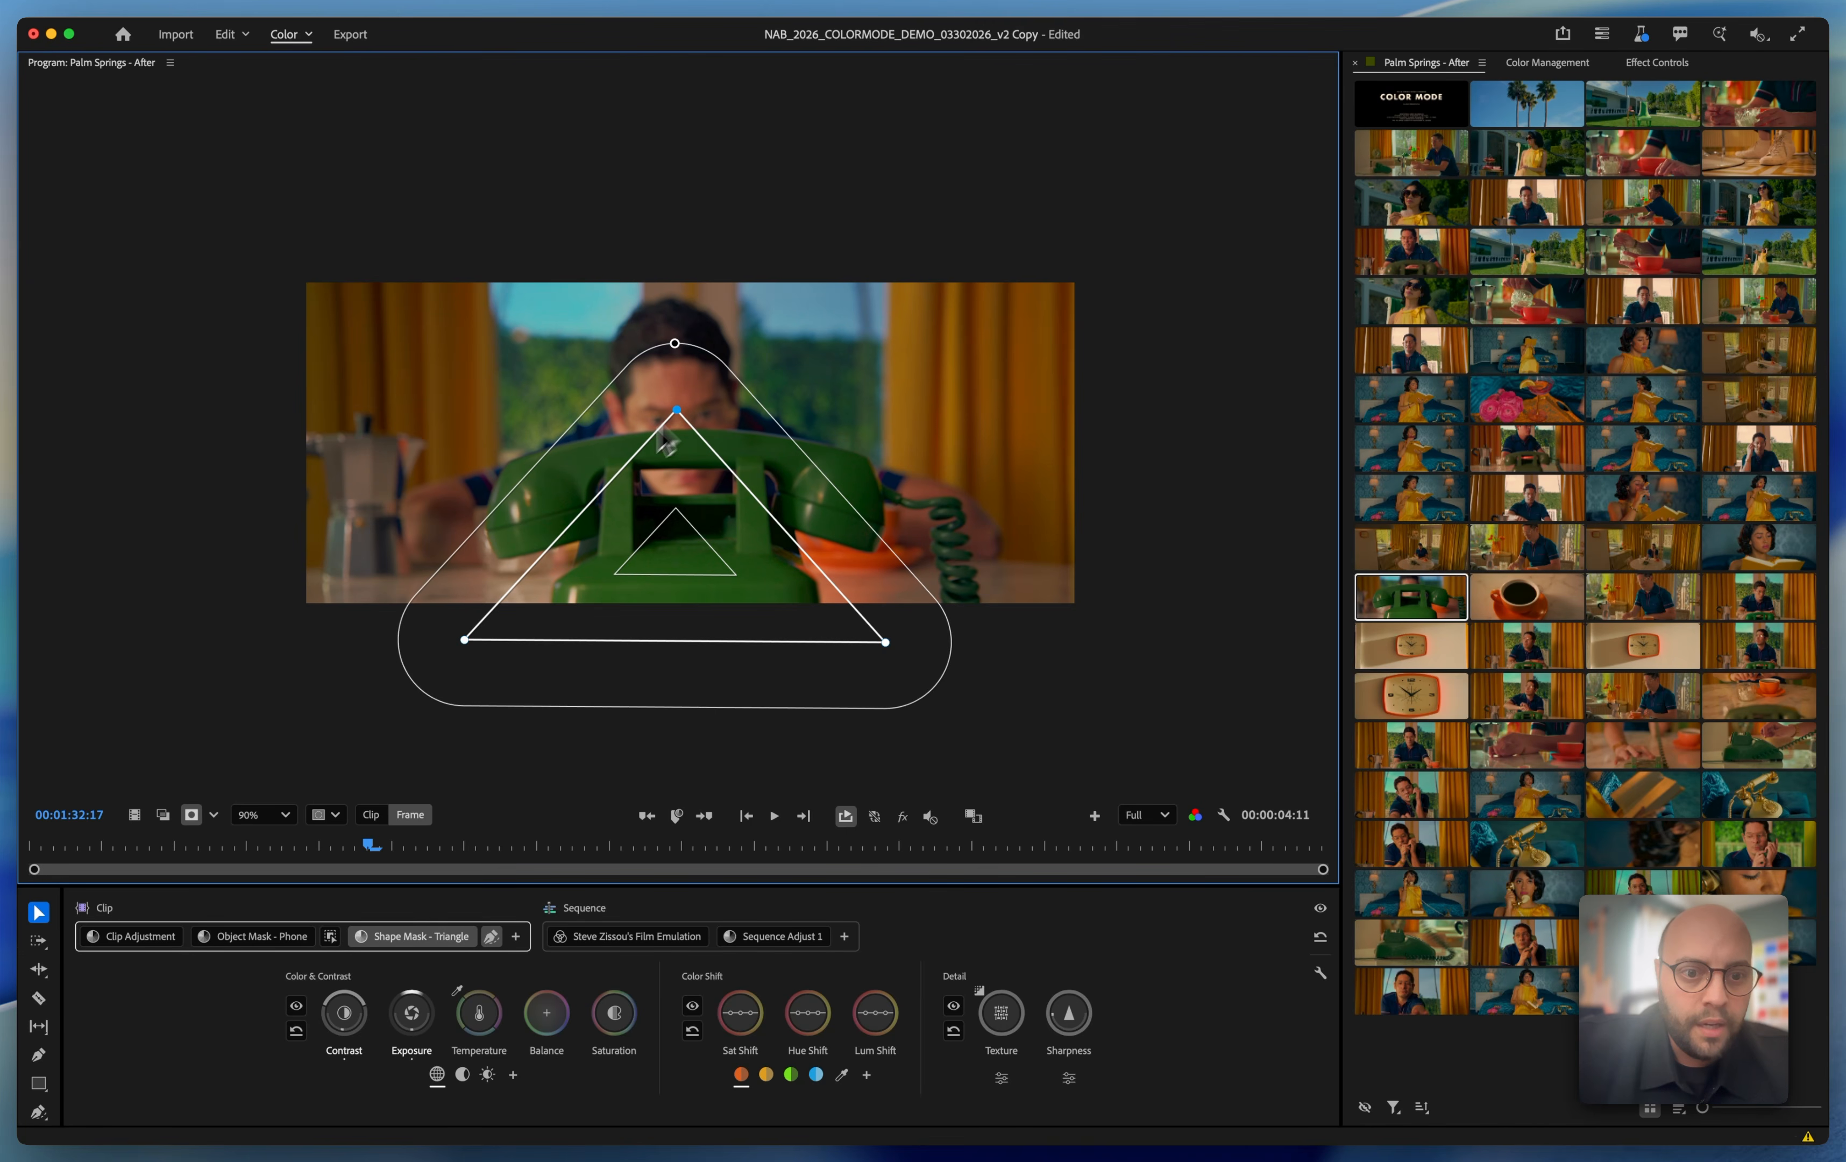
{"action": "left_click_drag", "start_coordinate": [464, 641], "coordinate": [362, 647]}
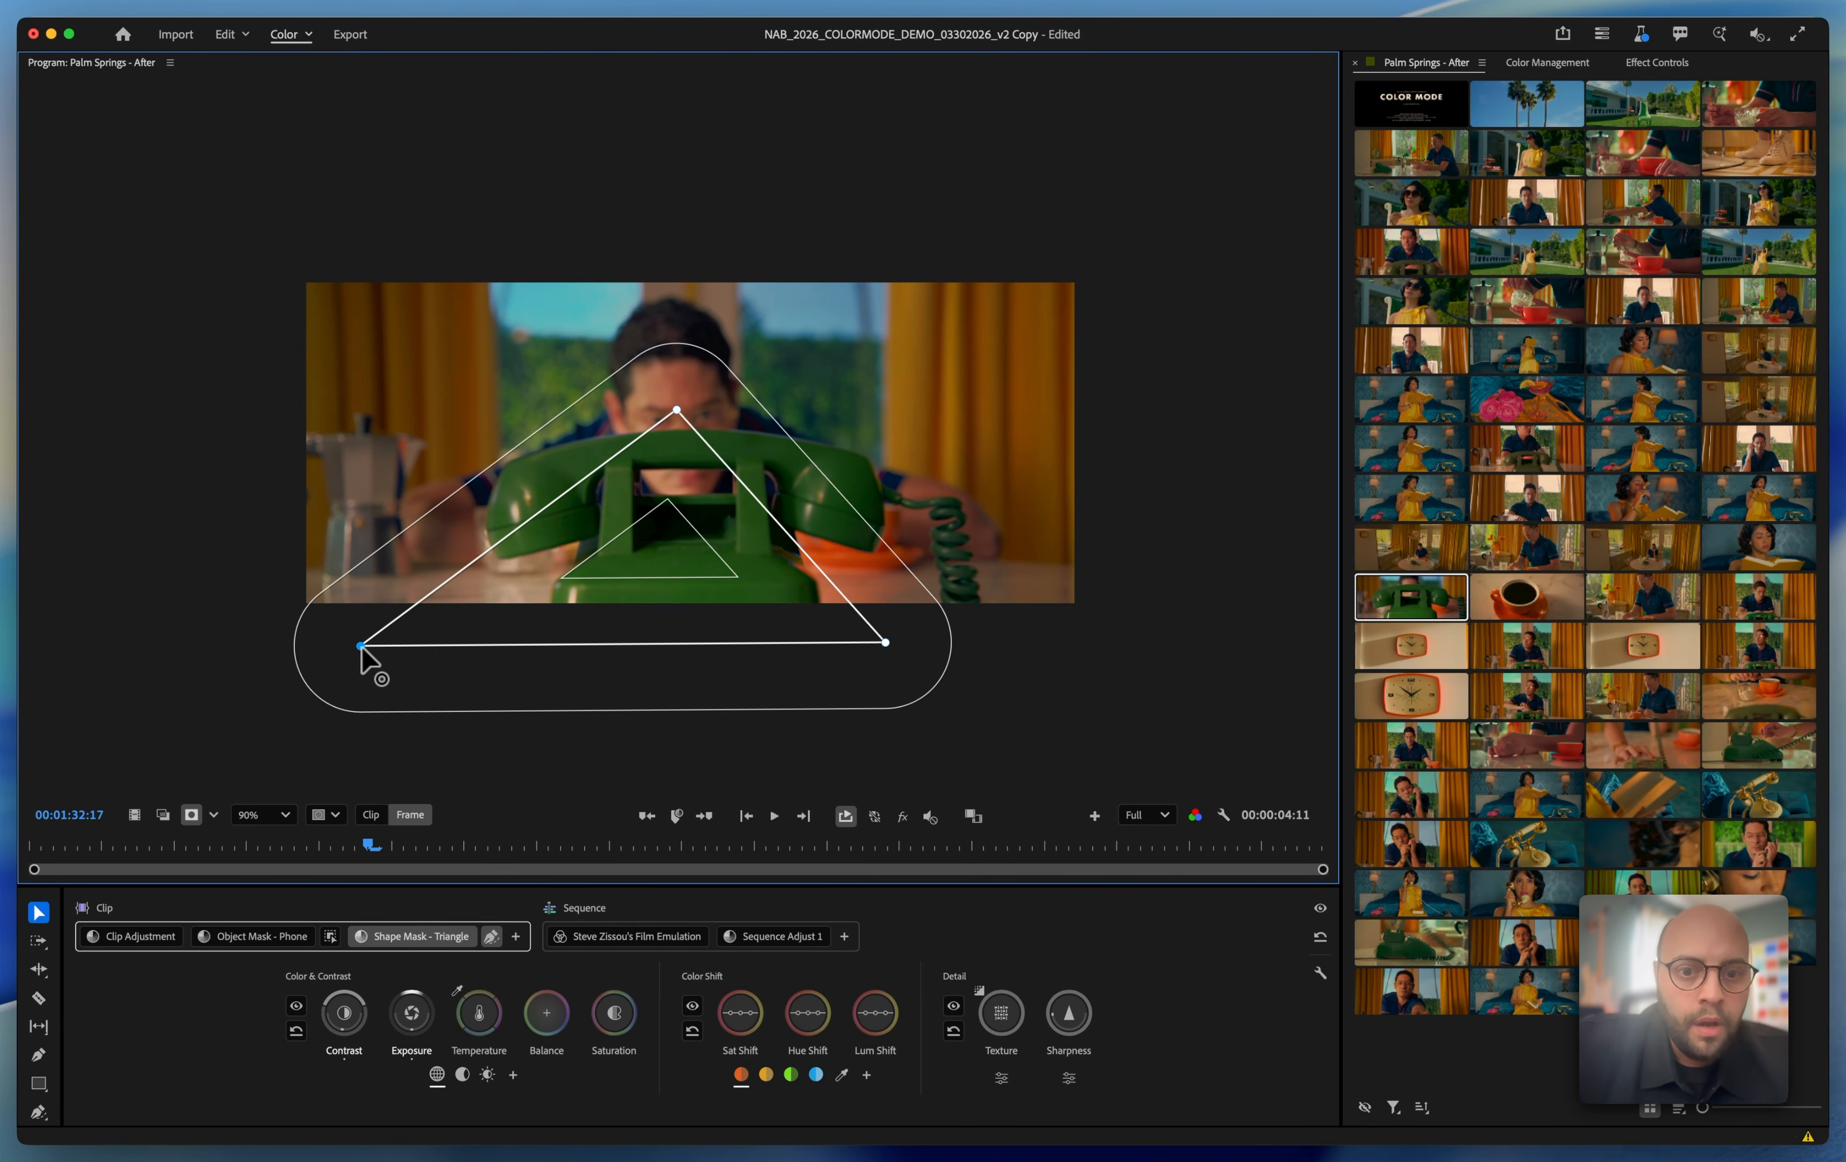
{"action": "left_click_drag", "start_coordinate": [886, 642], "coordinate": [1031, 650]}
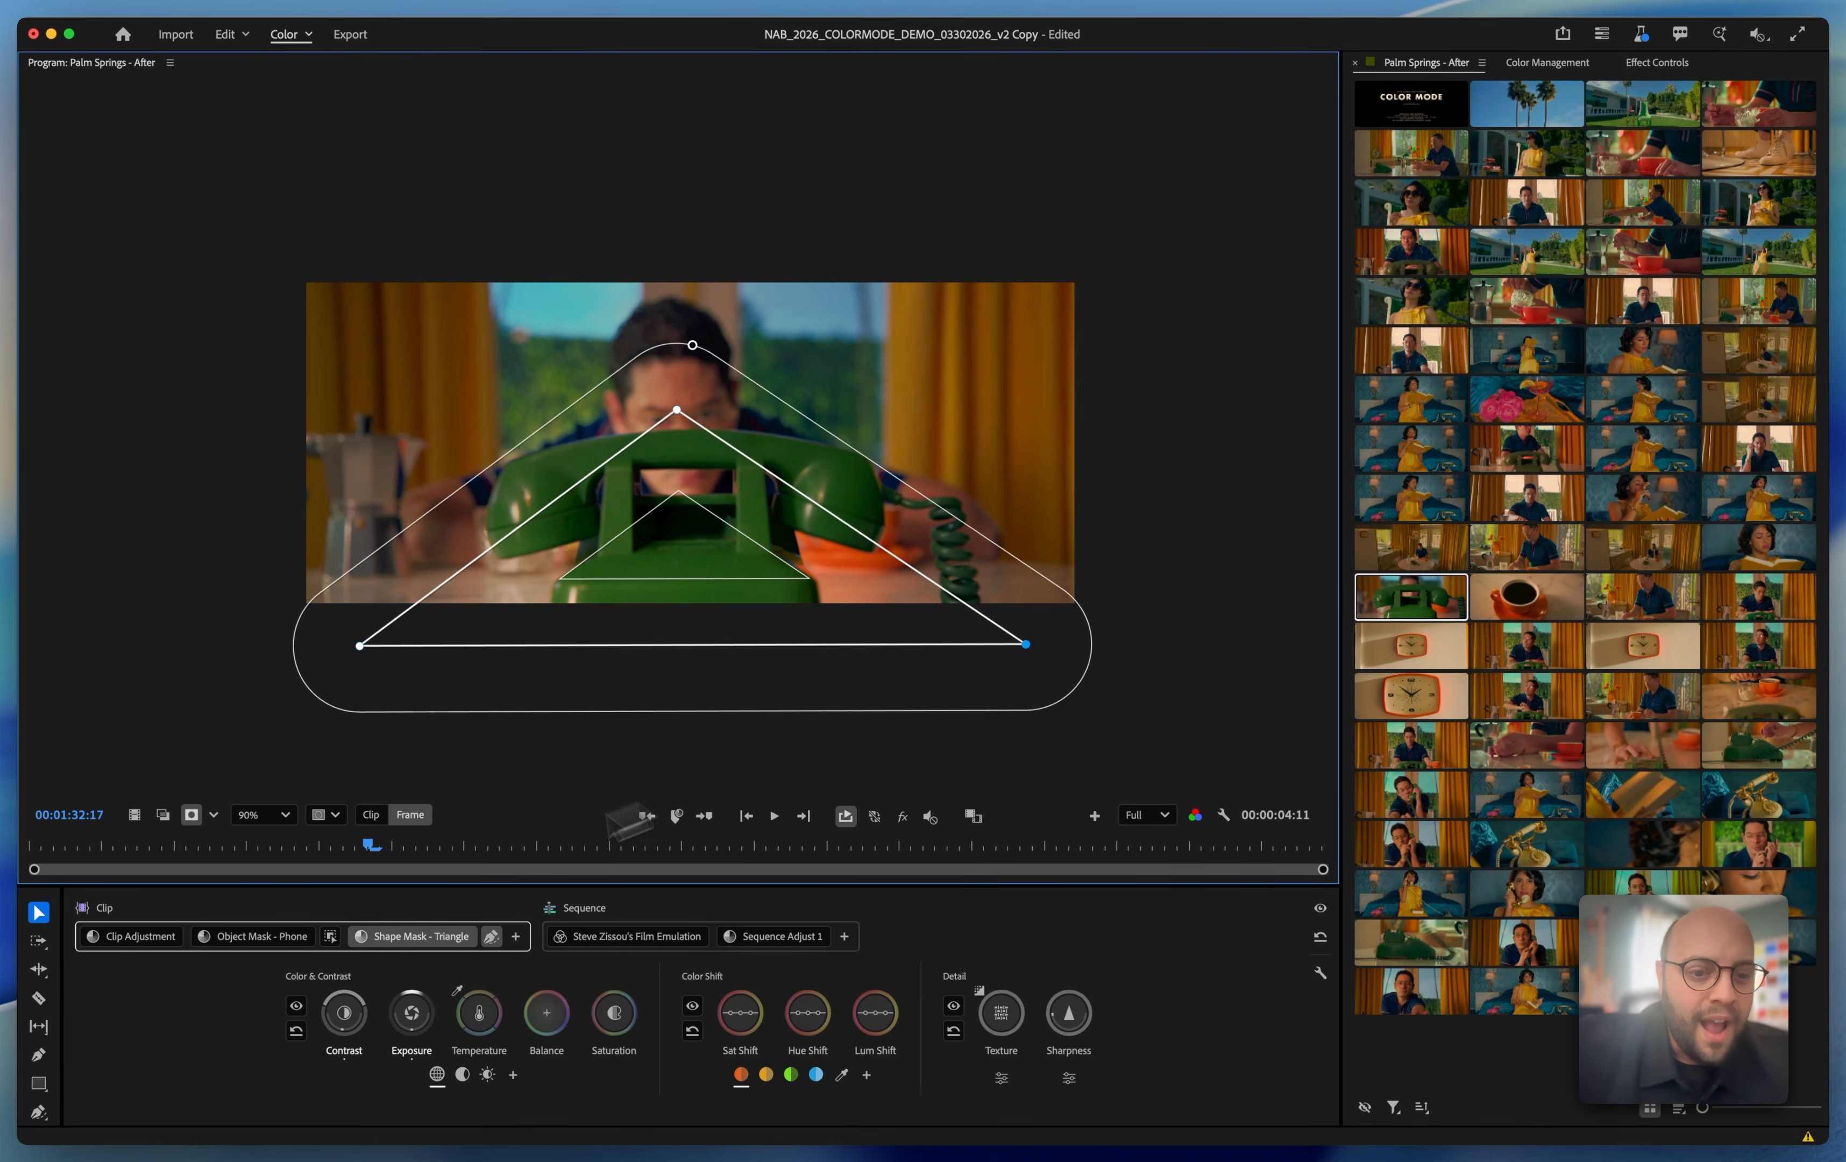
At 00:01:34:18, raise the triangle's apex slightly, narrow its feather and widen the base to span the full frame.
{"action": "left_click_drag", "start_coordinate": [454, 855], "coordinate": [961, 856]}
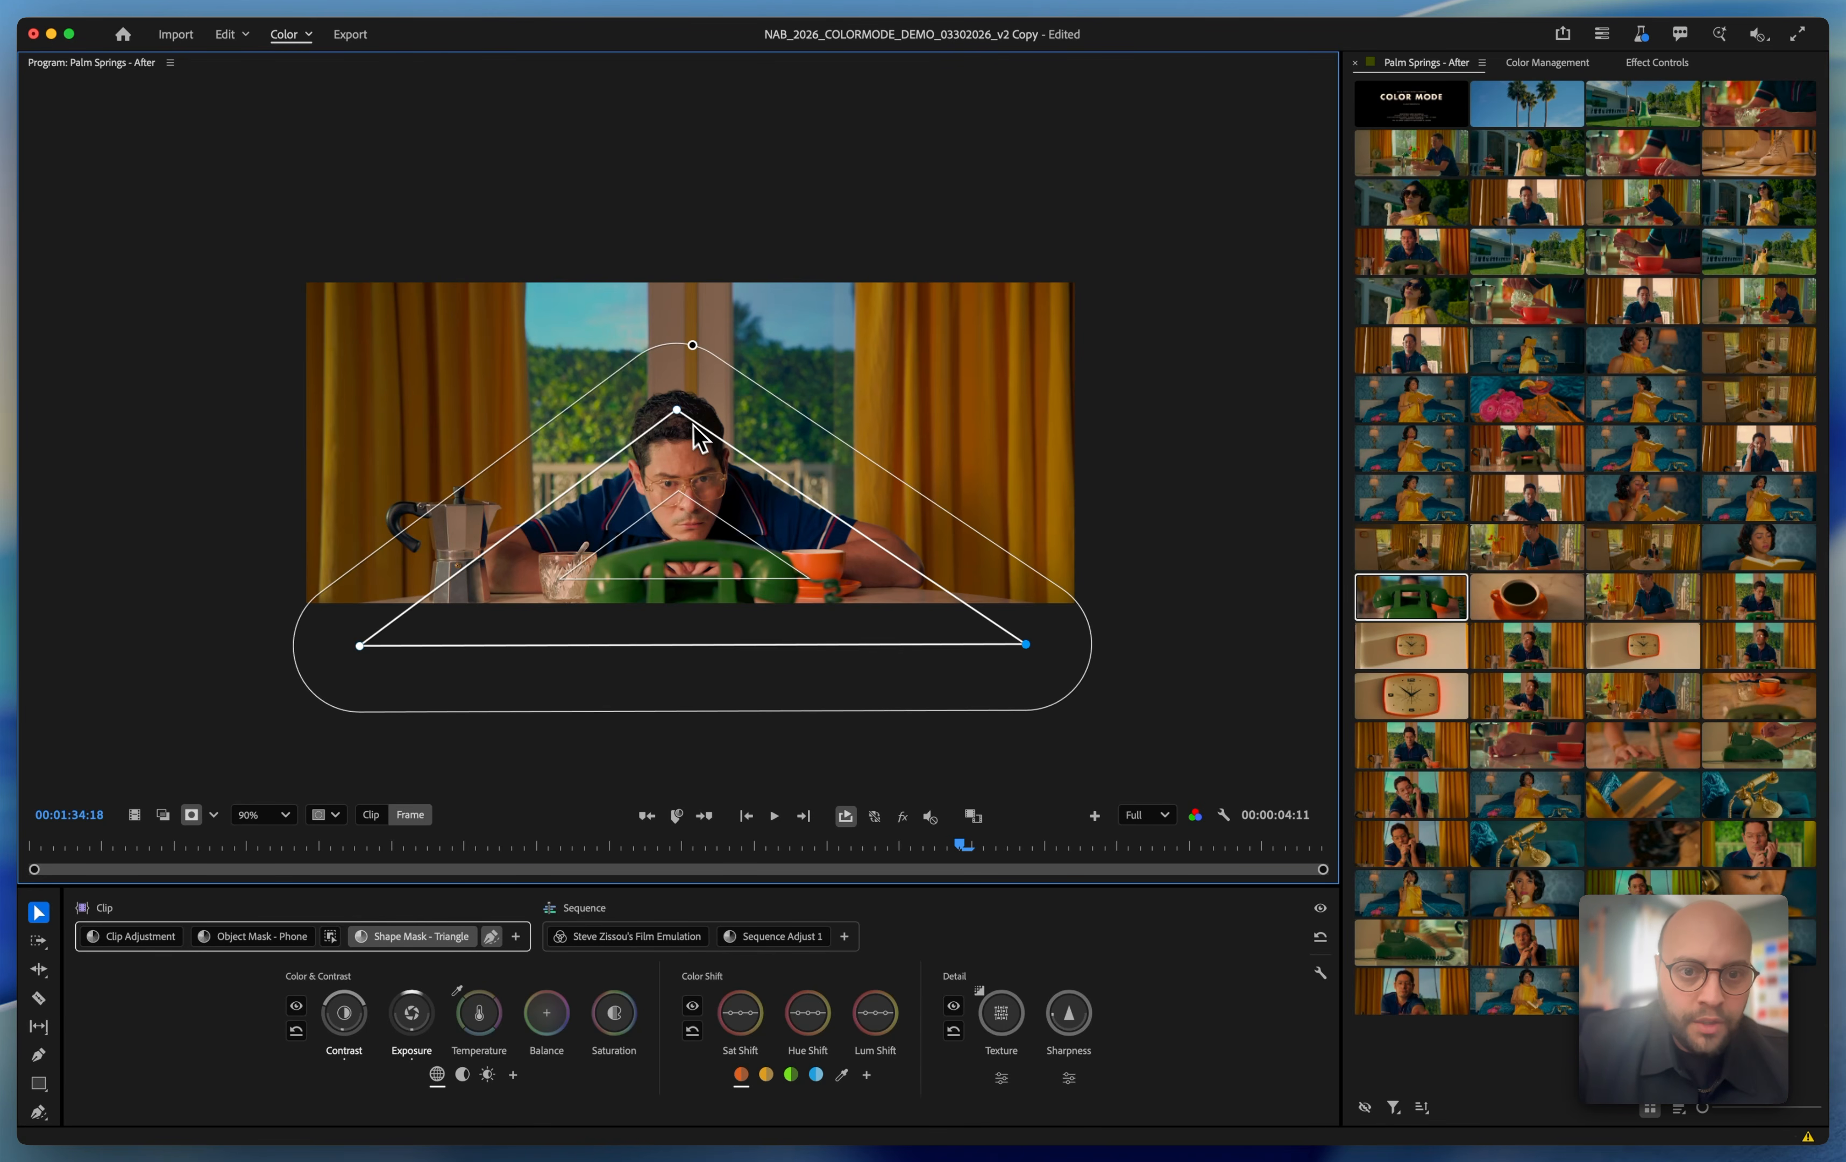
{"action": "left_click", "coordinate": [677, 411]}
{"action": "left_click_drag", "start_coordinate": [678, 411], "coordinate": [694, 346]}
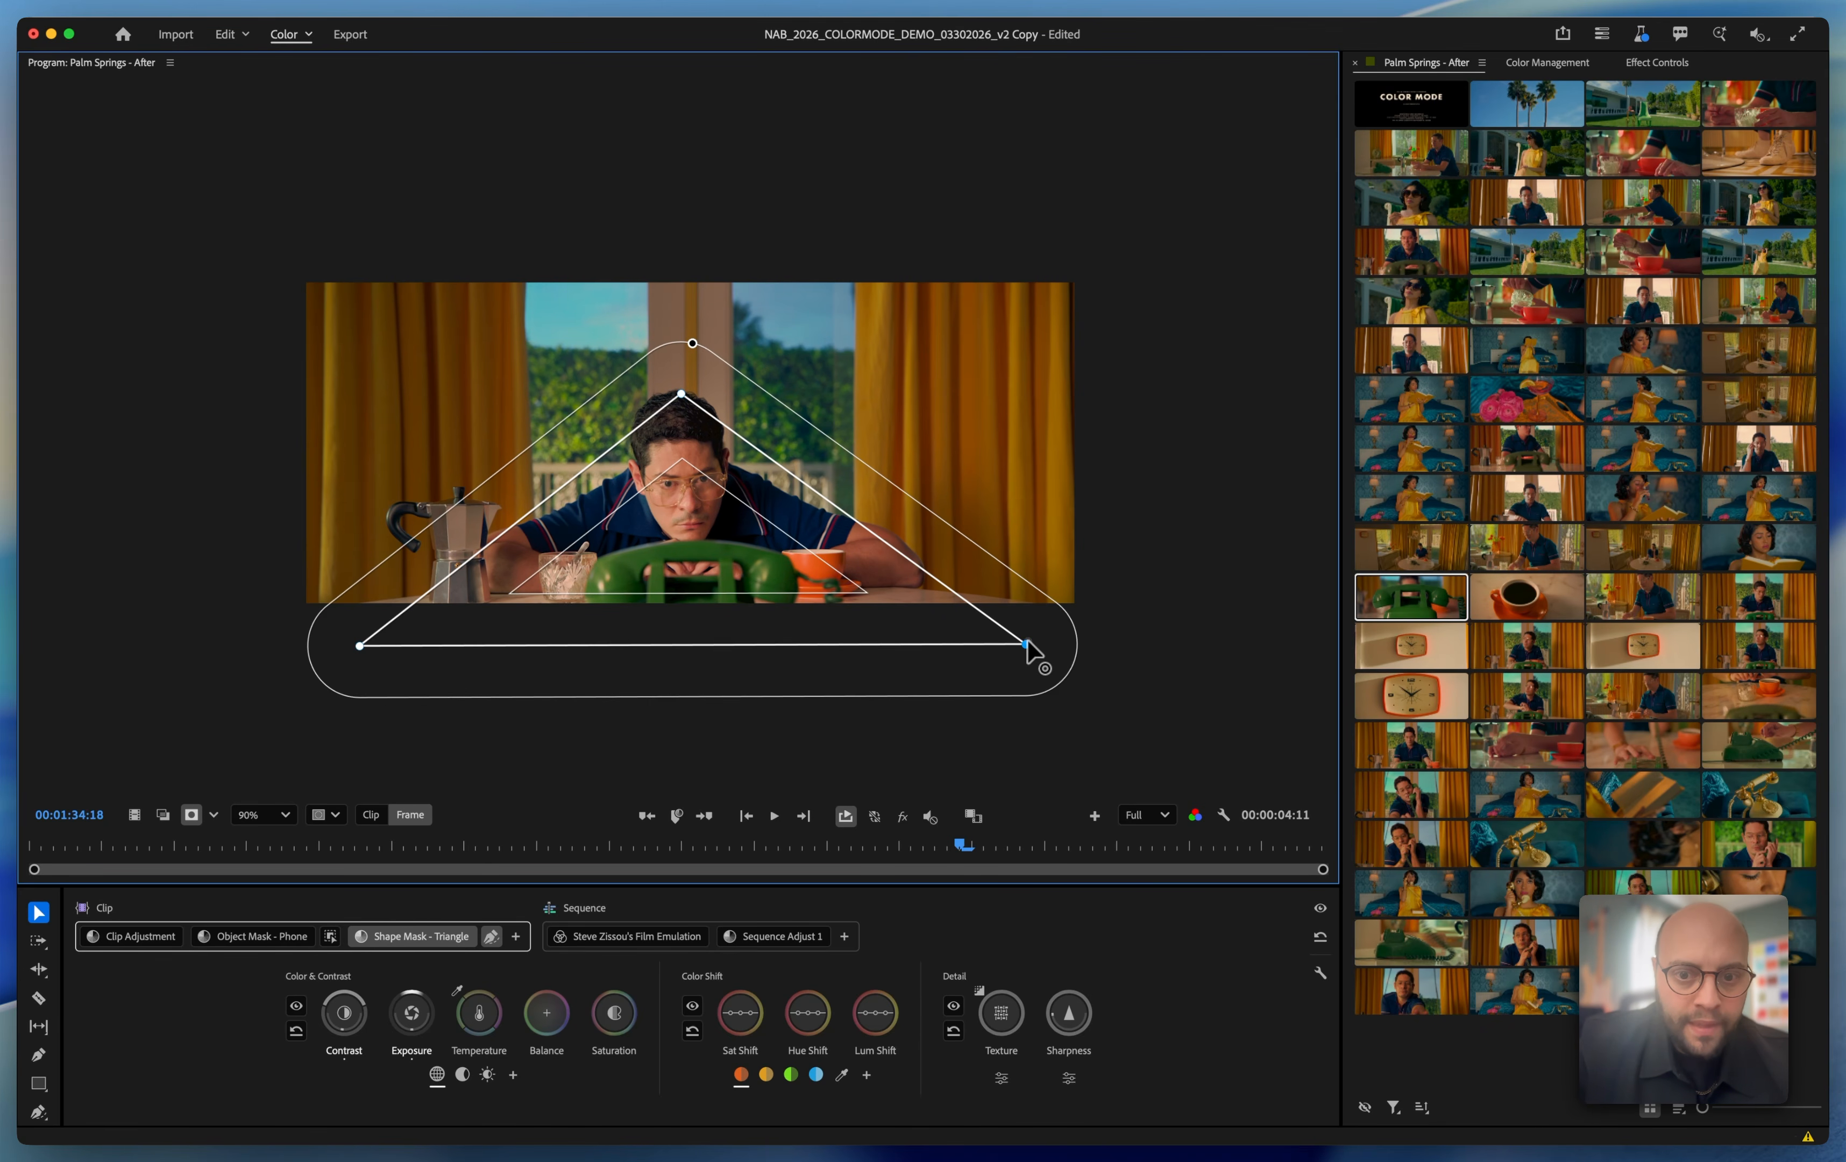
{"action": "left_click_drag", "start_coordinate": [1026, 644], "coordinate": [1092, 648]}
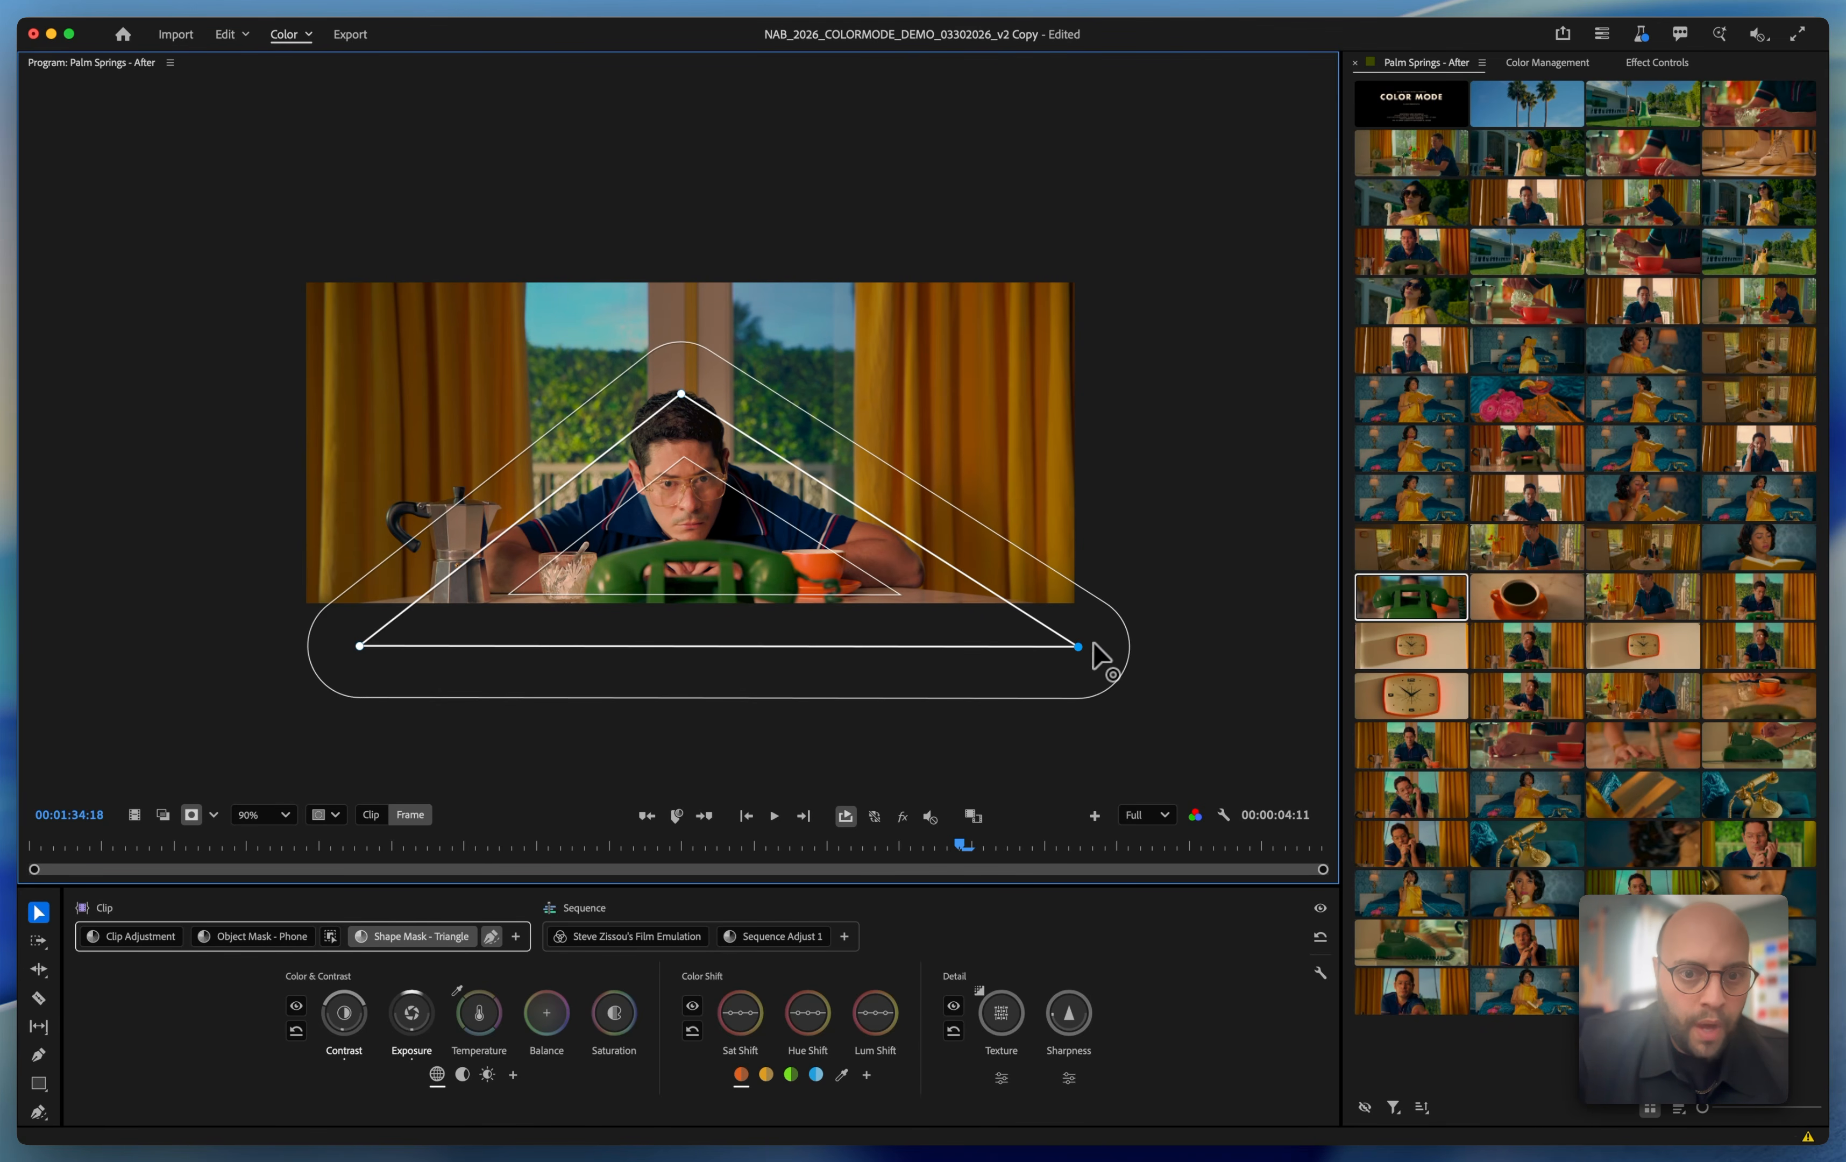
{"action": "left_click", "coordinate": [357, 646]}
{"action": "left_click_drag", "start_coordinate": [357, 650], "coordinate": [299, 644]}
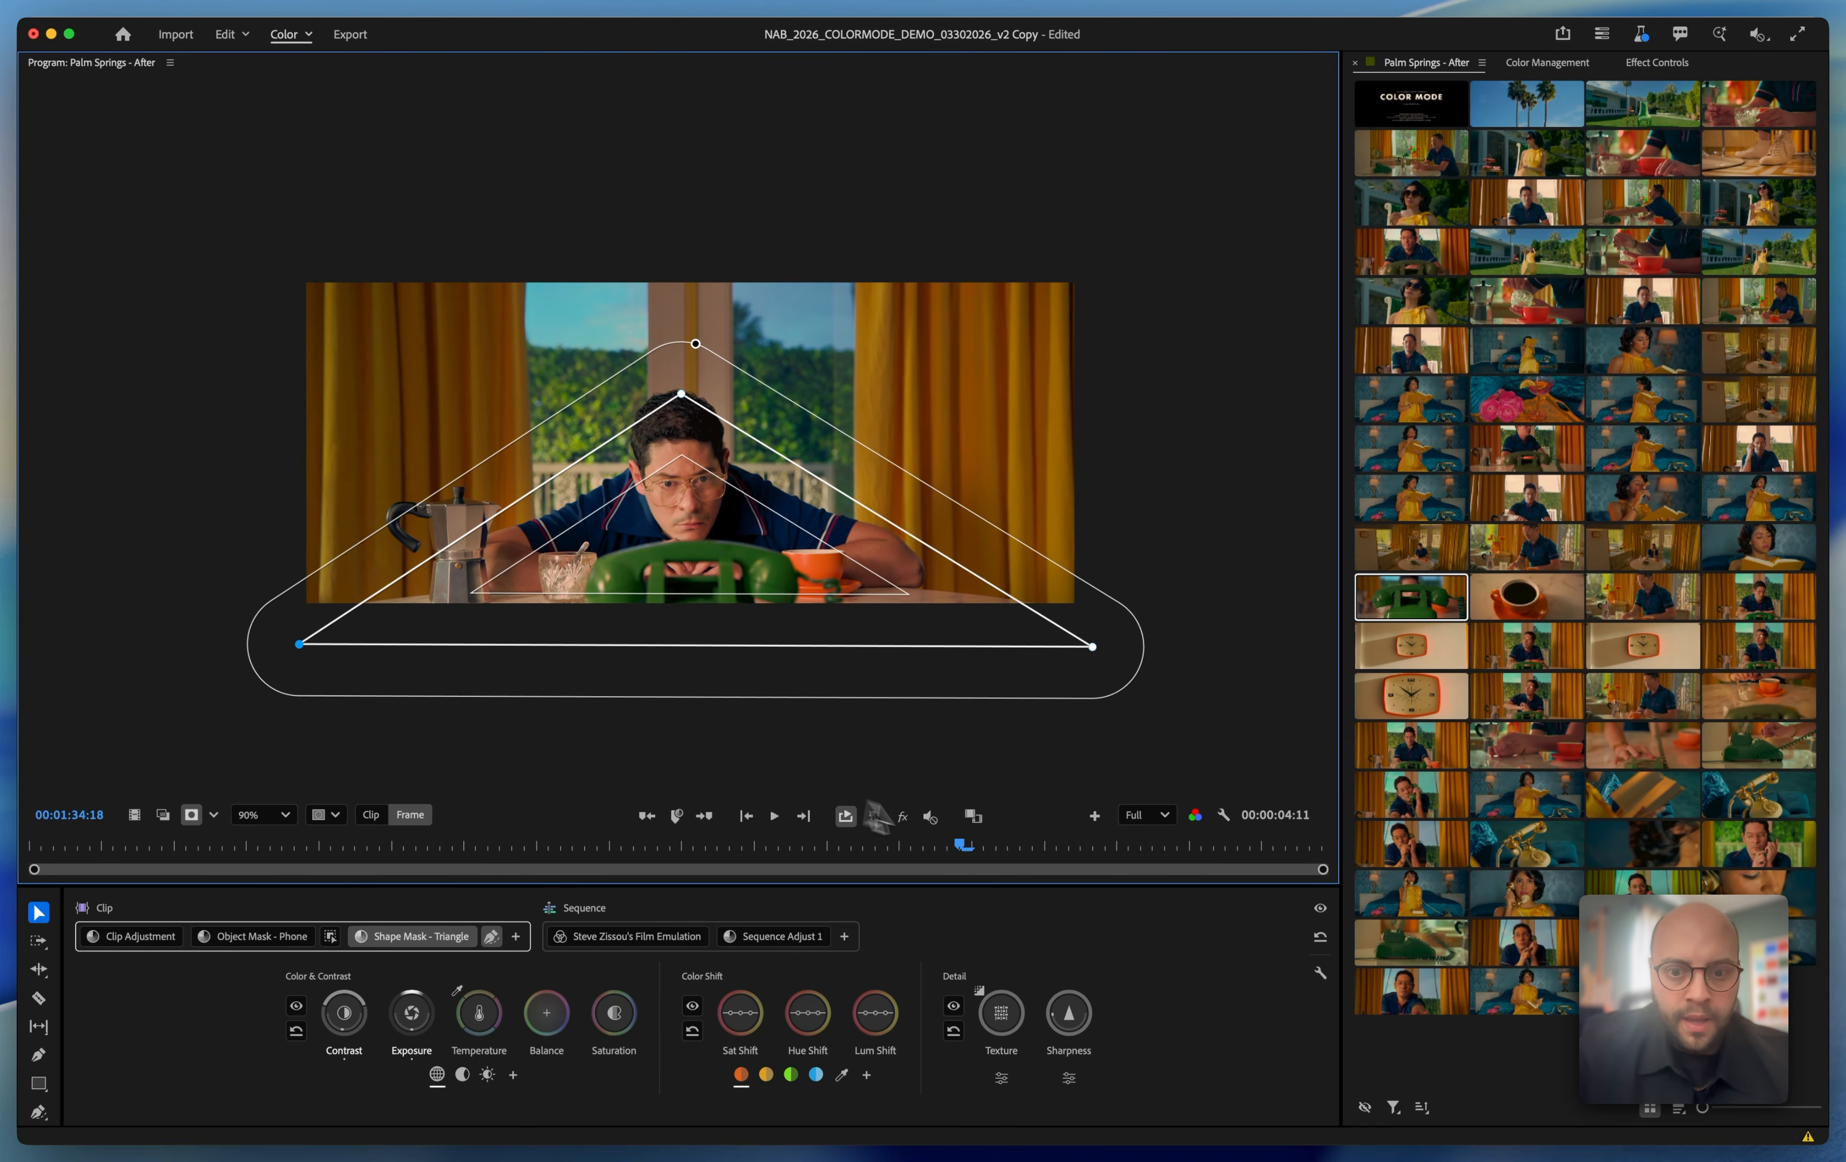
At the shot's end, raise the triangle's apex above the man's head and compare the shot with the adjustment off and on.
{"action": "left_click_drag", "start_coordinate": [1007, 852], "coordinate": [1393, 873]}
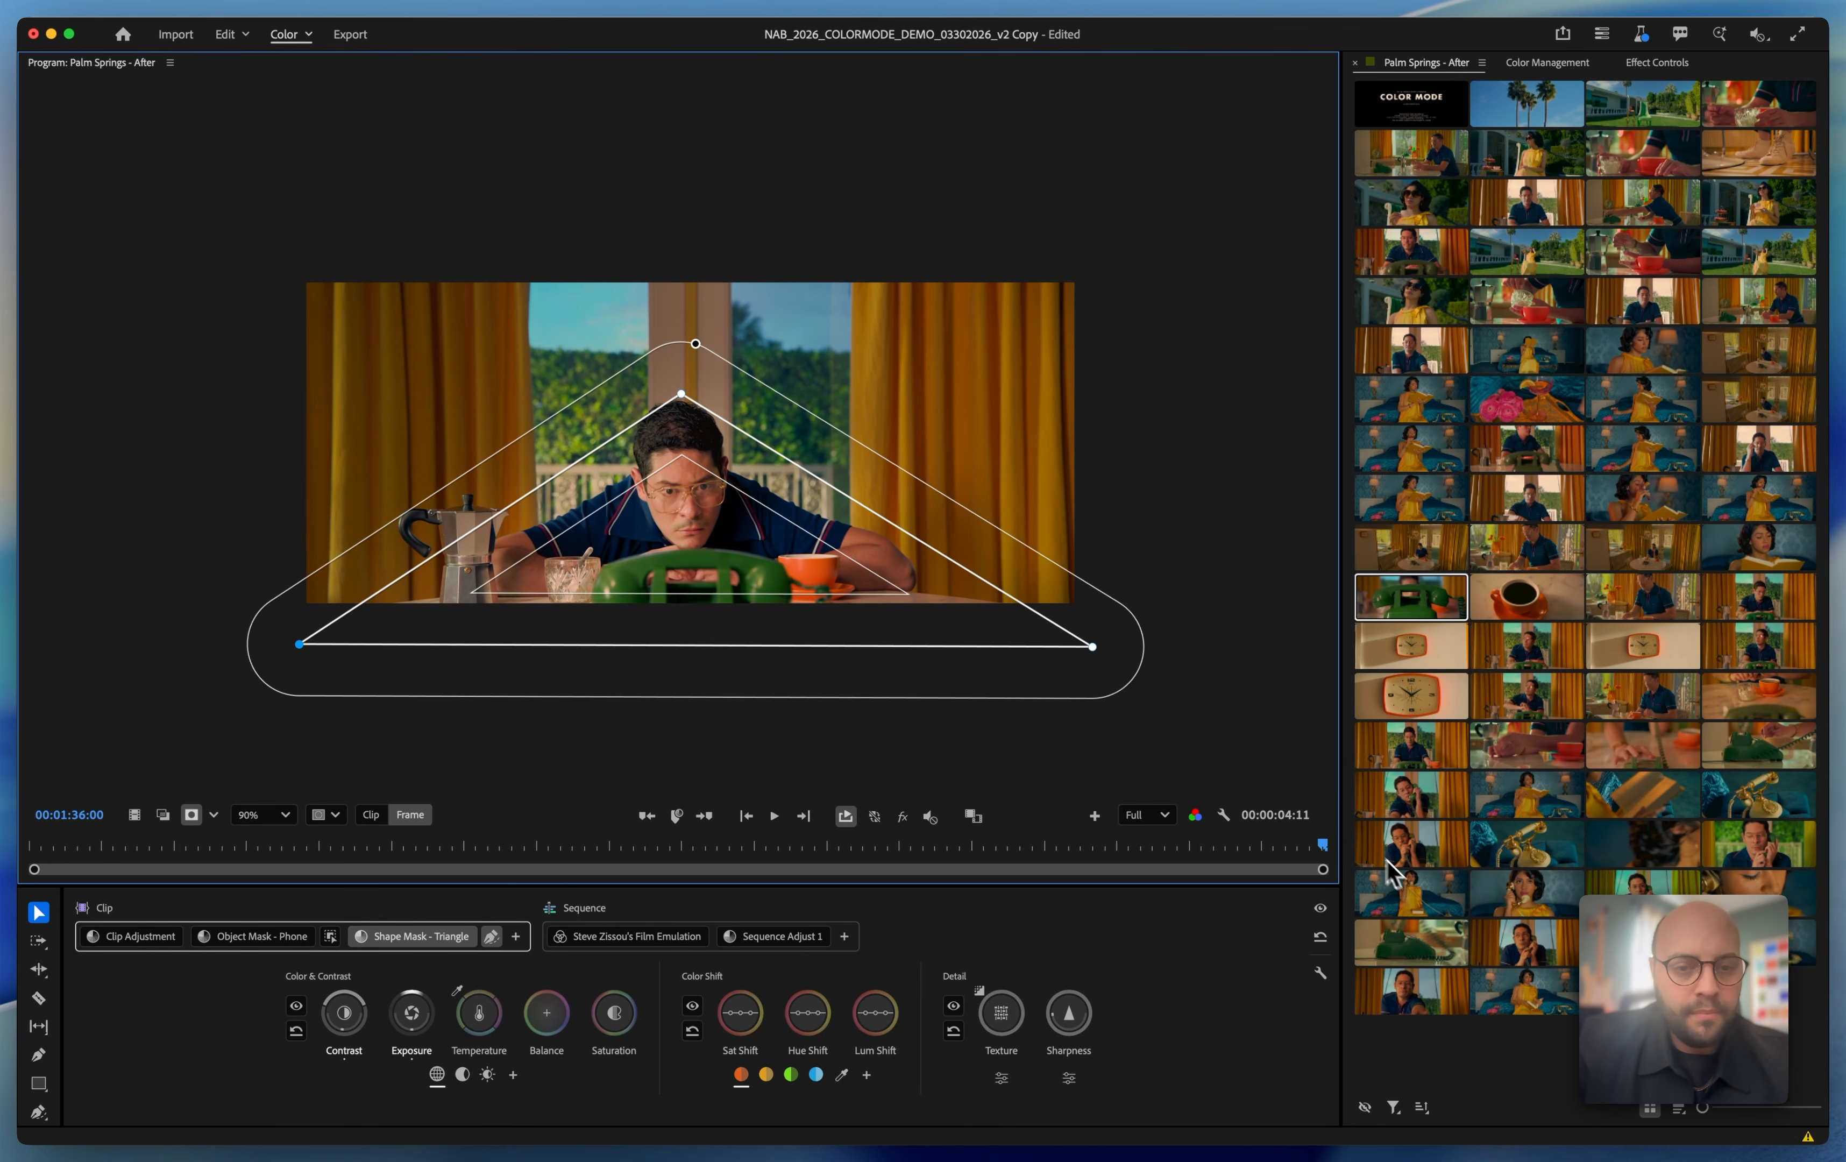
{"action": "left_click_drag", "start_coordinate": [682, 394], "coordinate": [677, 378]}
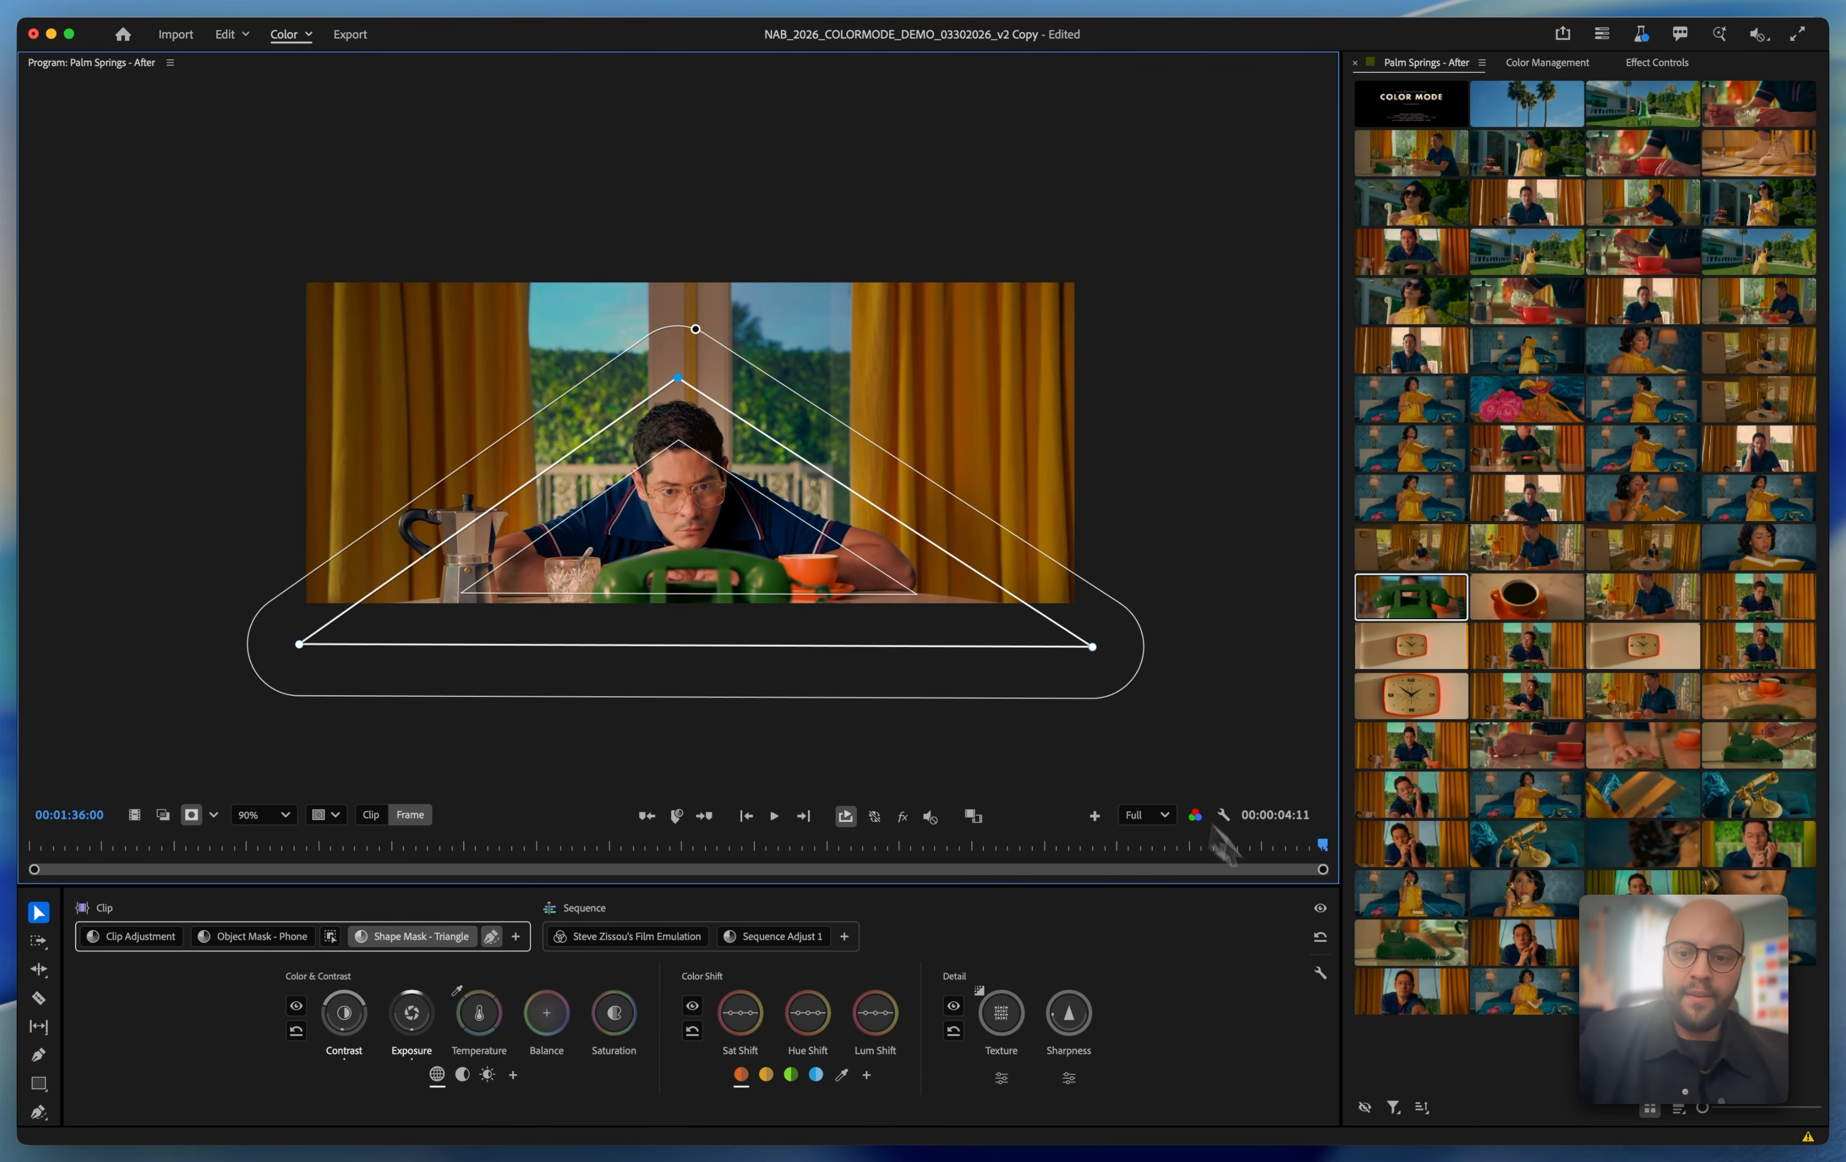
{"action": "left_click", "coordinate": [1321, 909]}
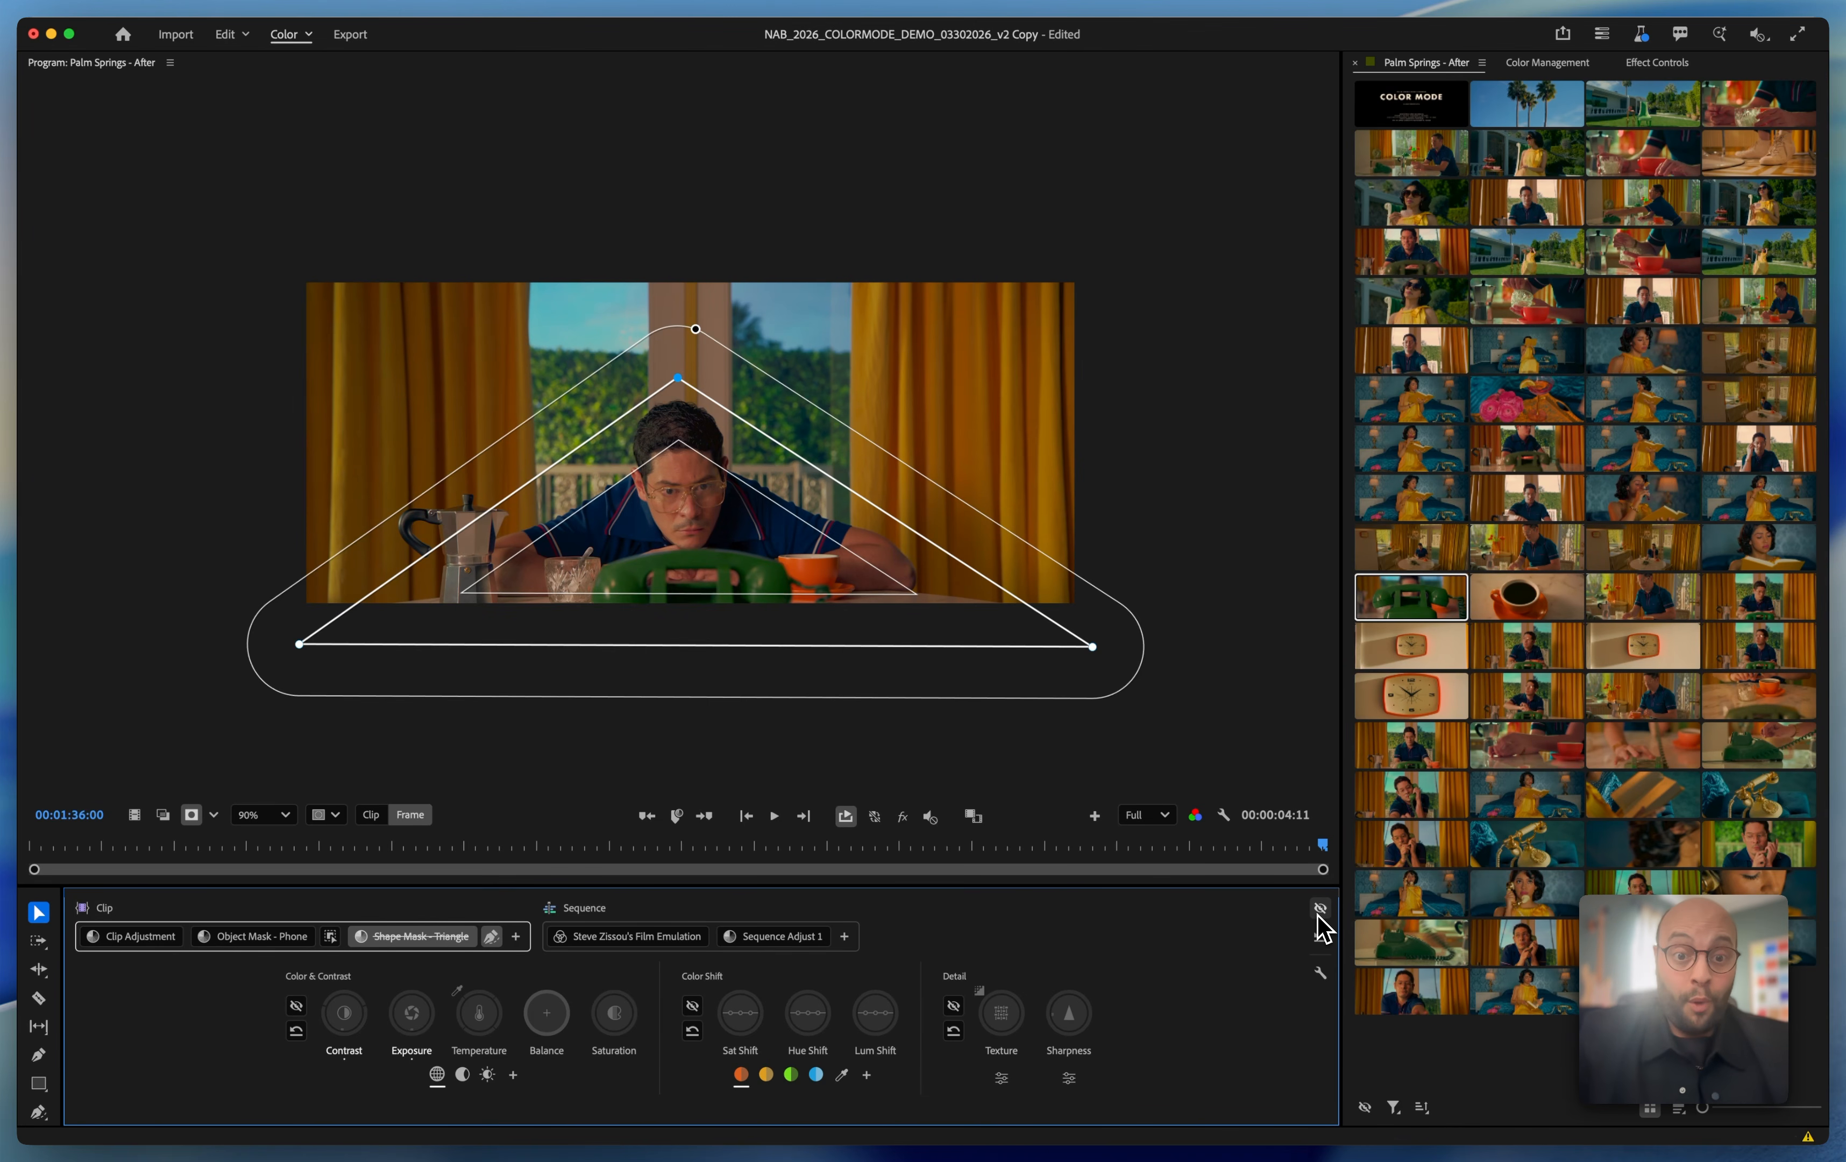
{"action": "left_click", "coordinate": [1319, 914]}
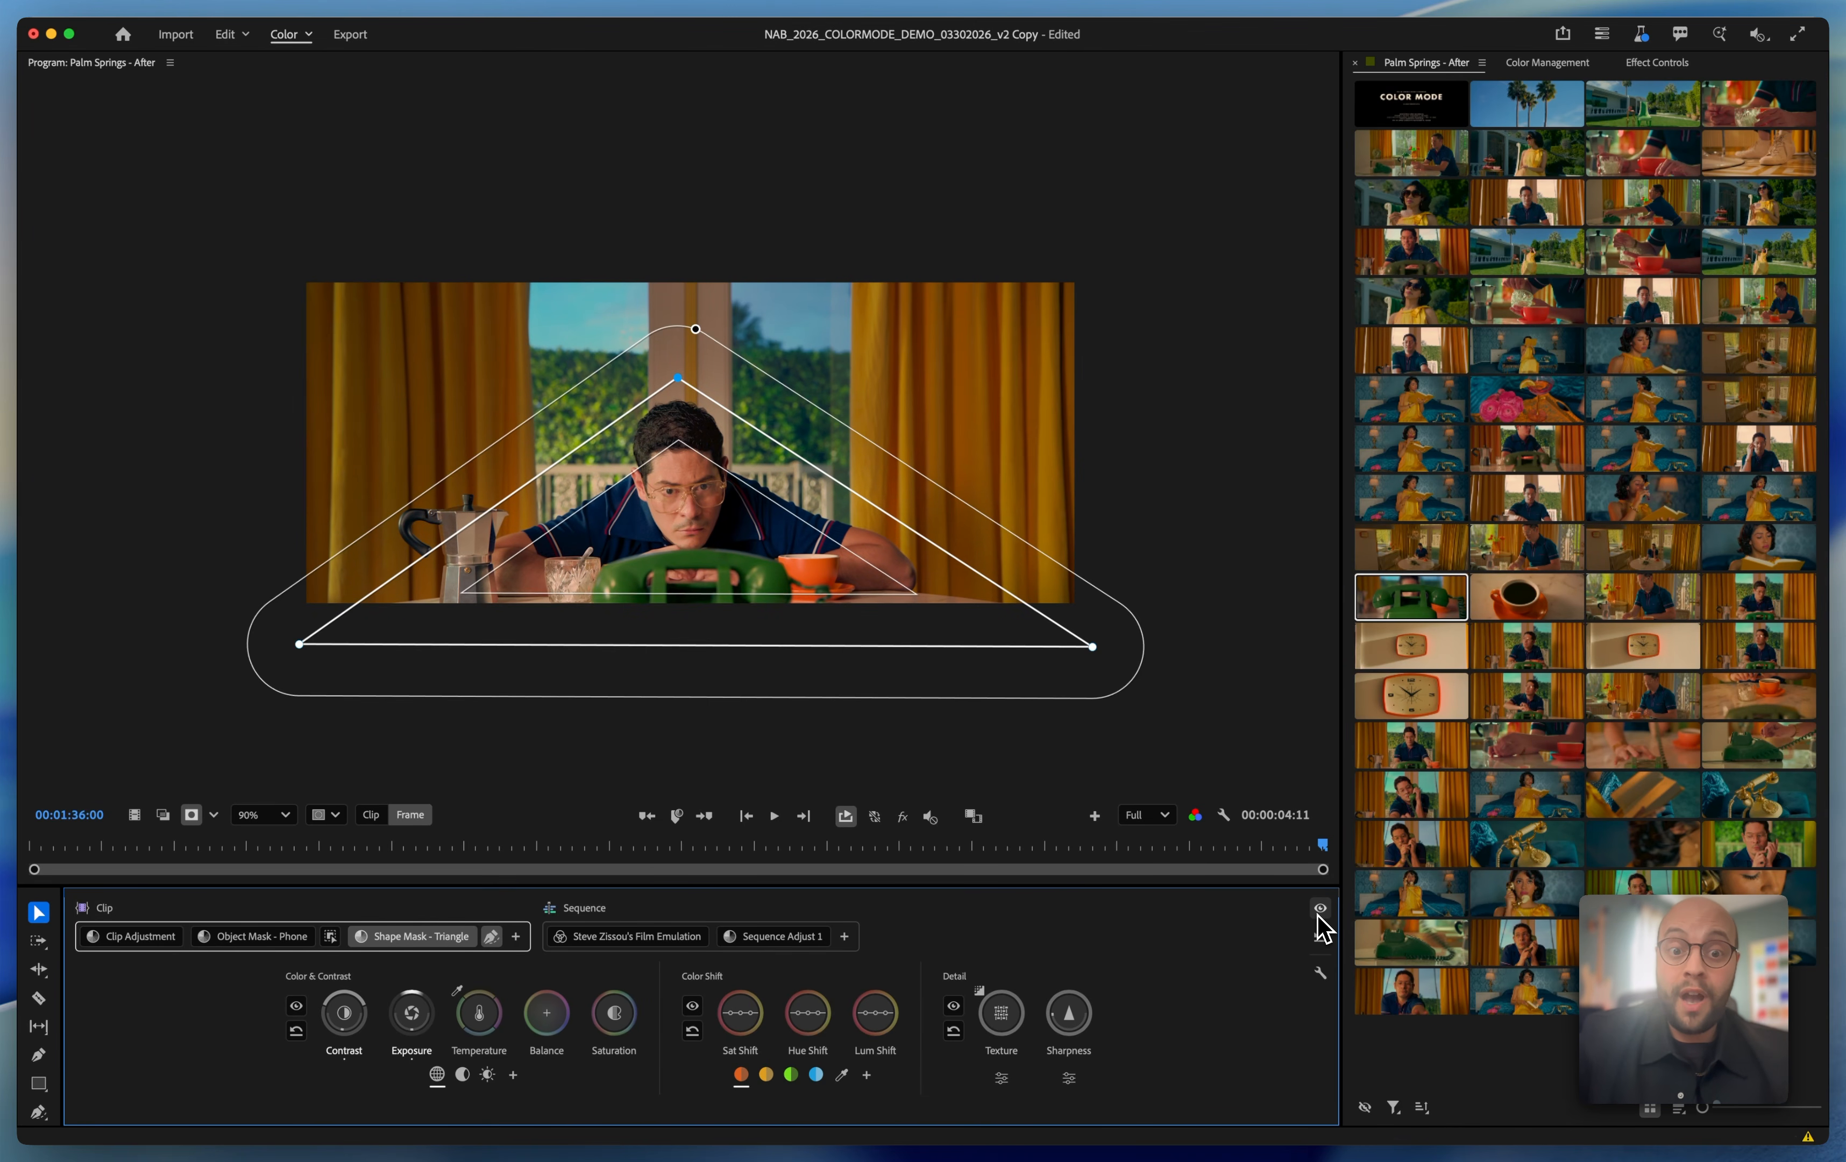
Scrub through the animated triangle mask from the shot's start, and widen its feather slightly at 00:01:36:00.
{"action": "left_click", "coordinate": [31, 845]}
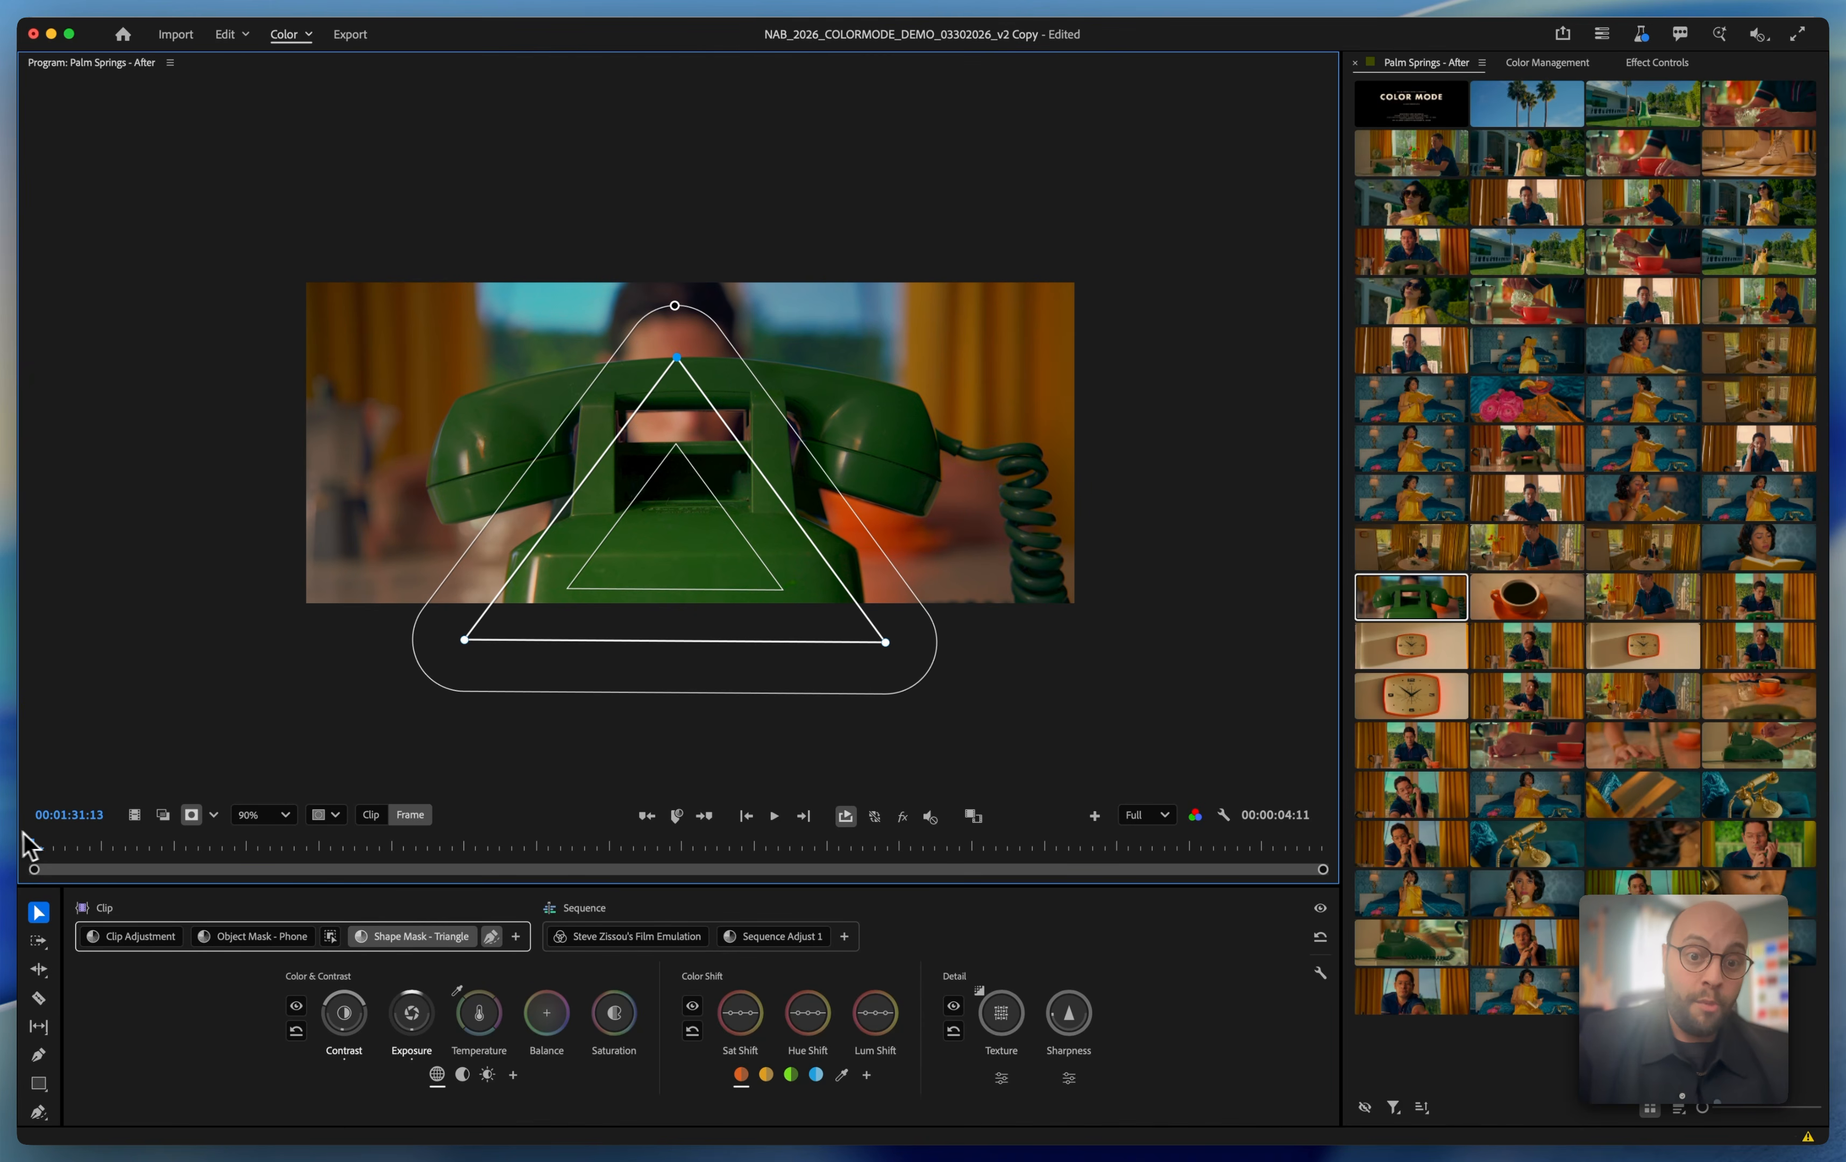
{"action": "left_click_drag", "start_coordinate": [12, 832], "coordinate": [350, 874]}
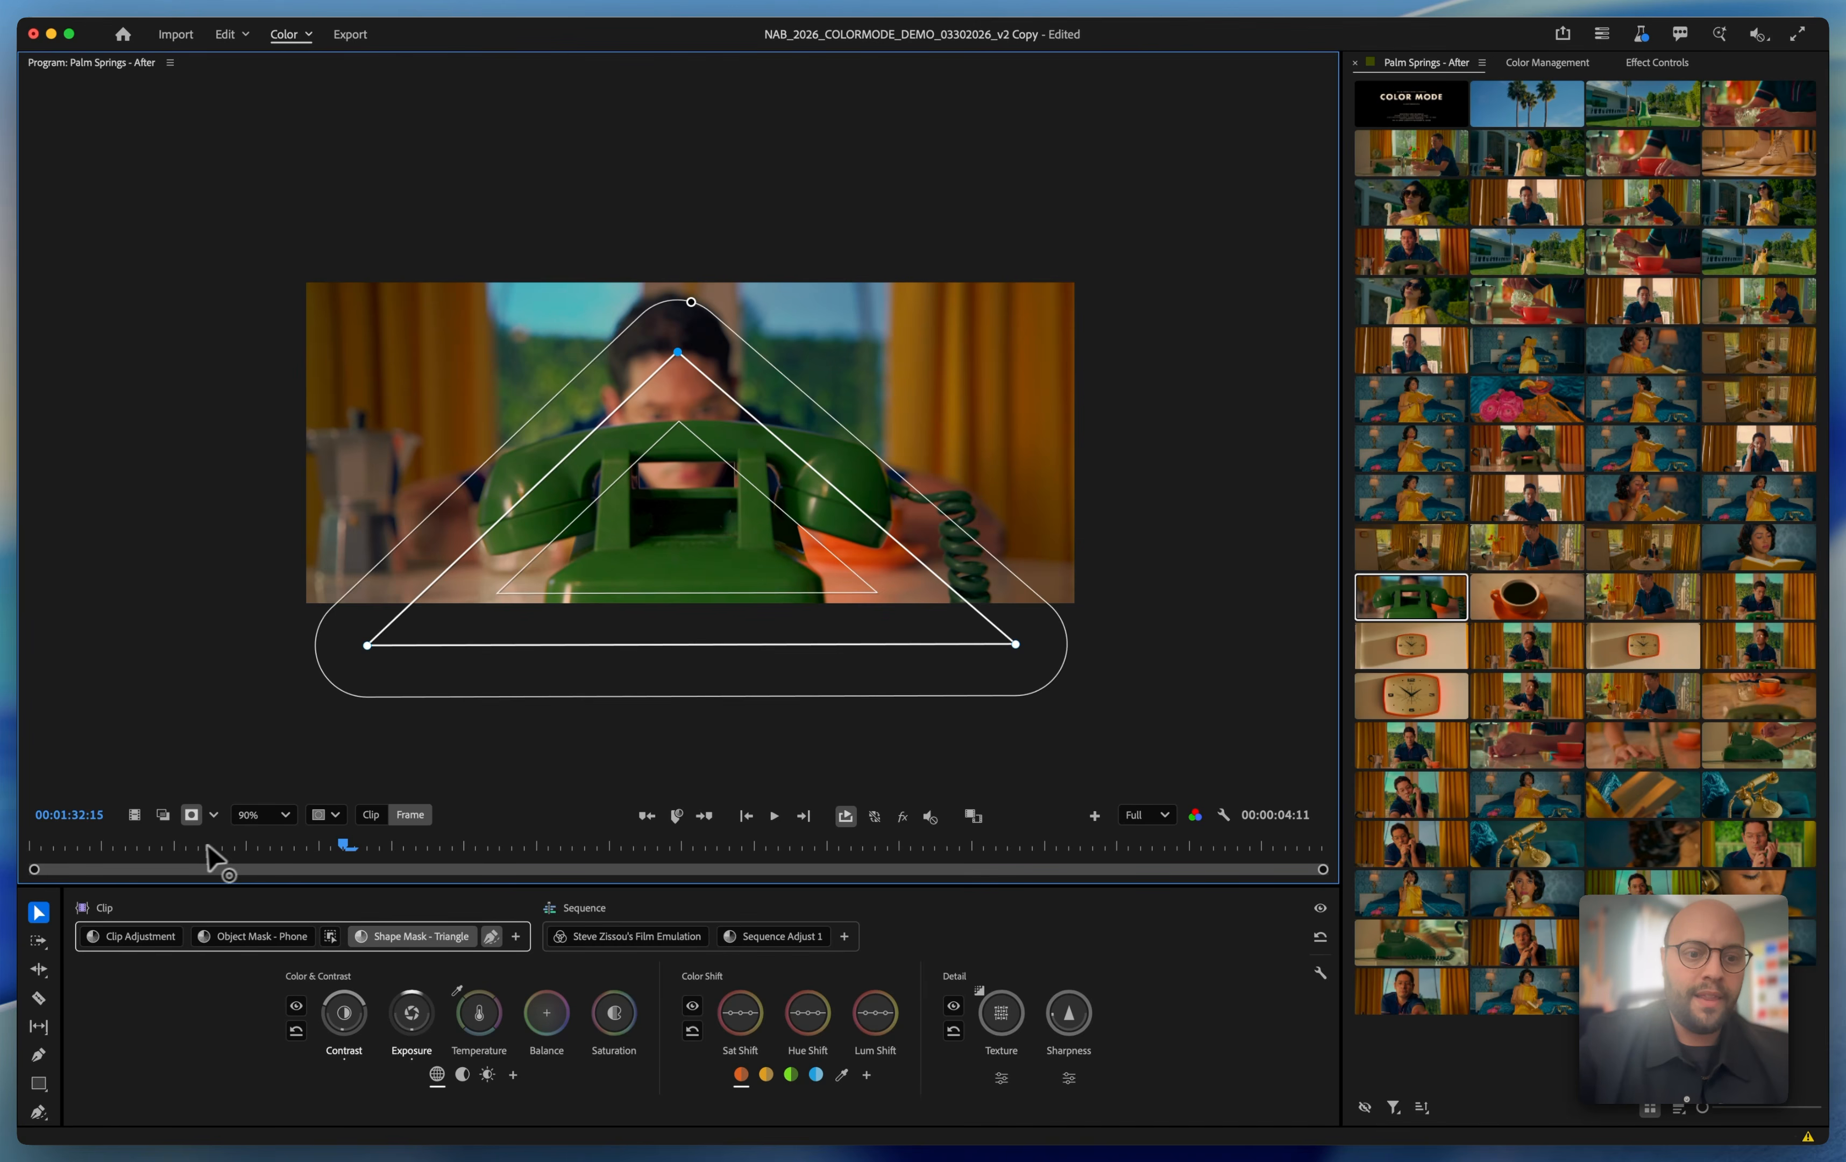
{"action": "left_click_drag", "start_coordinate": [213, 849], "coordinate": [1421, 871]}
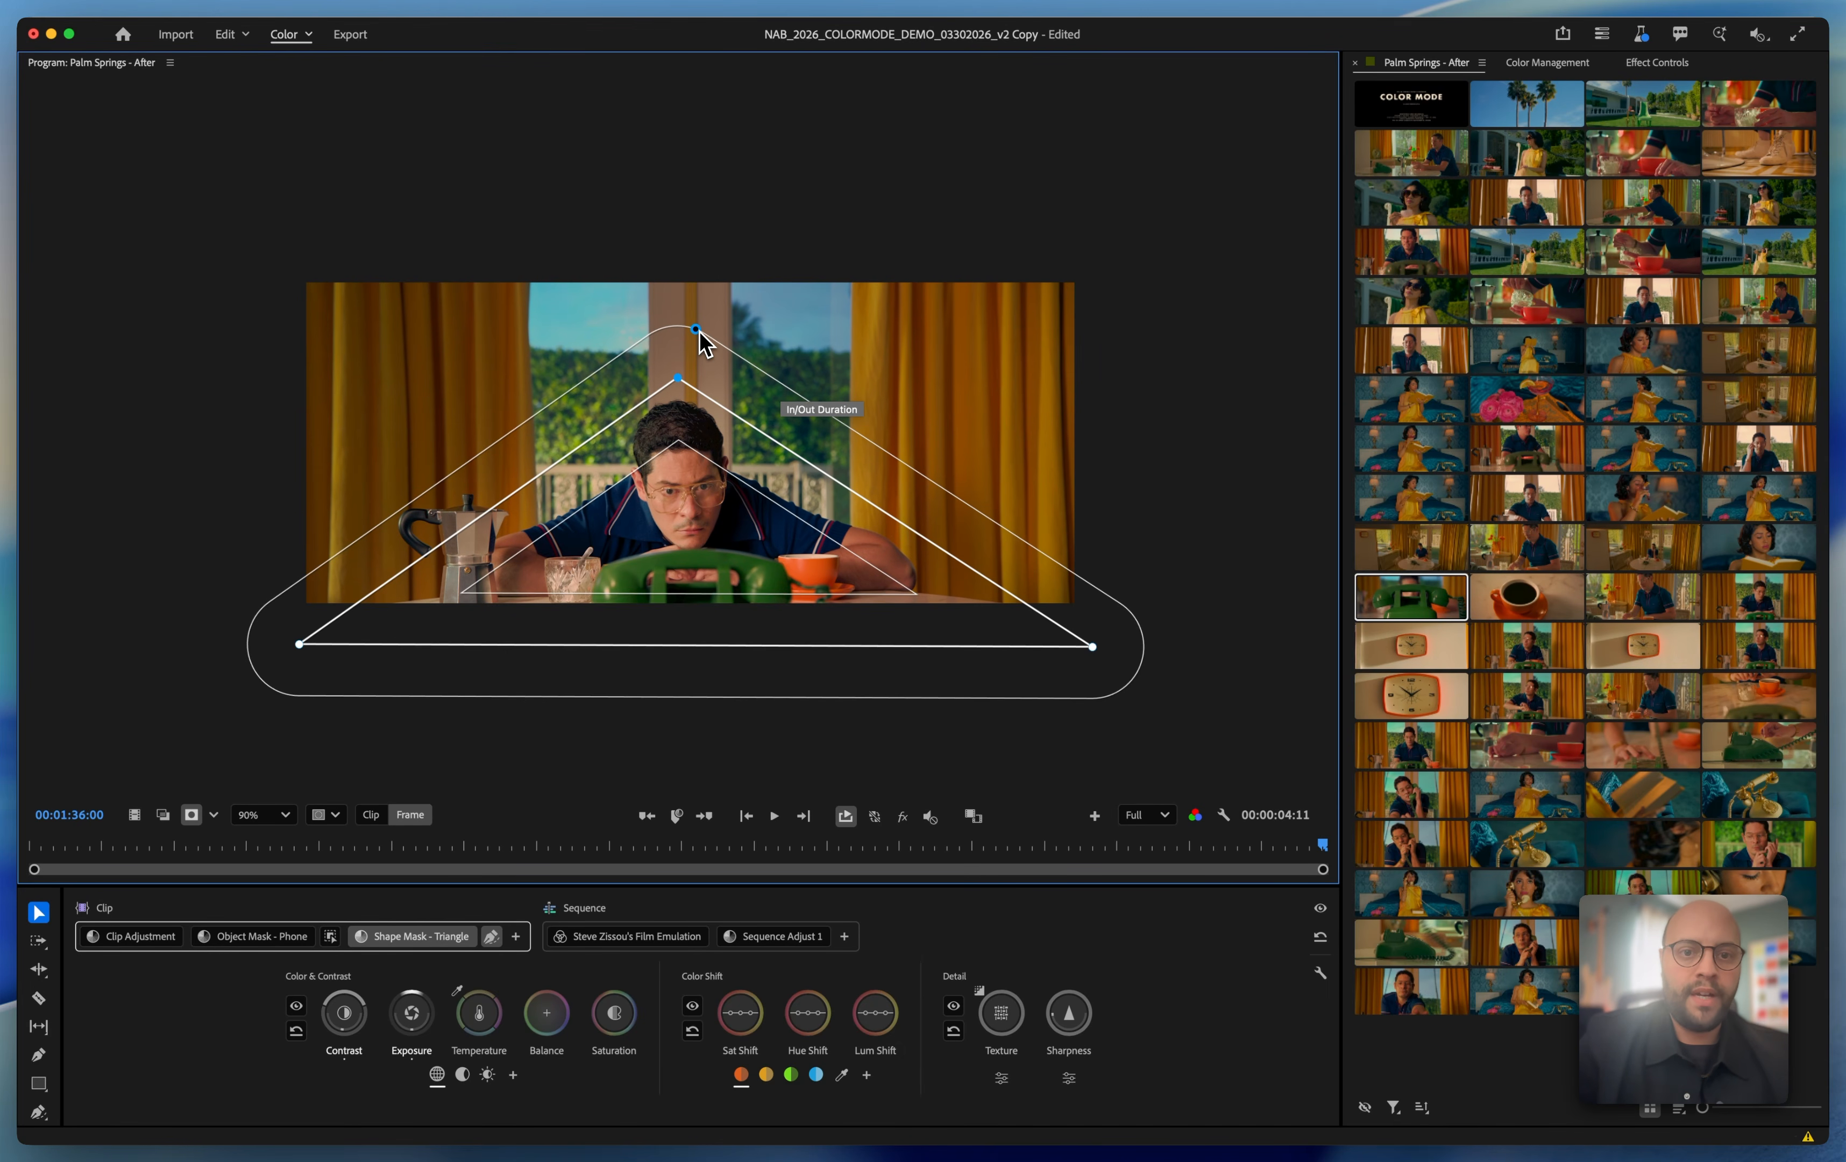
{"action": "left_click_drag", "start_coordinate": [699, 332], "coordinate": [707, 318]}
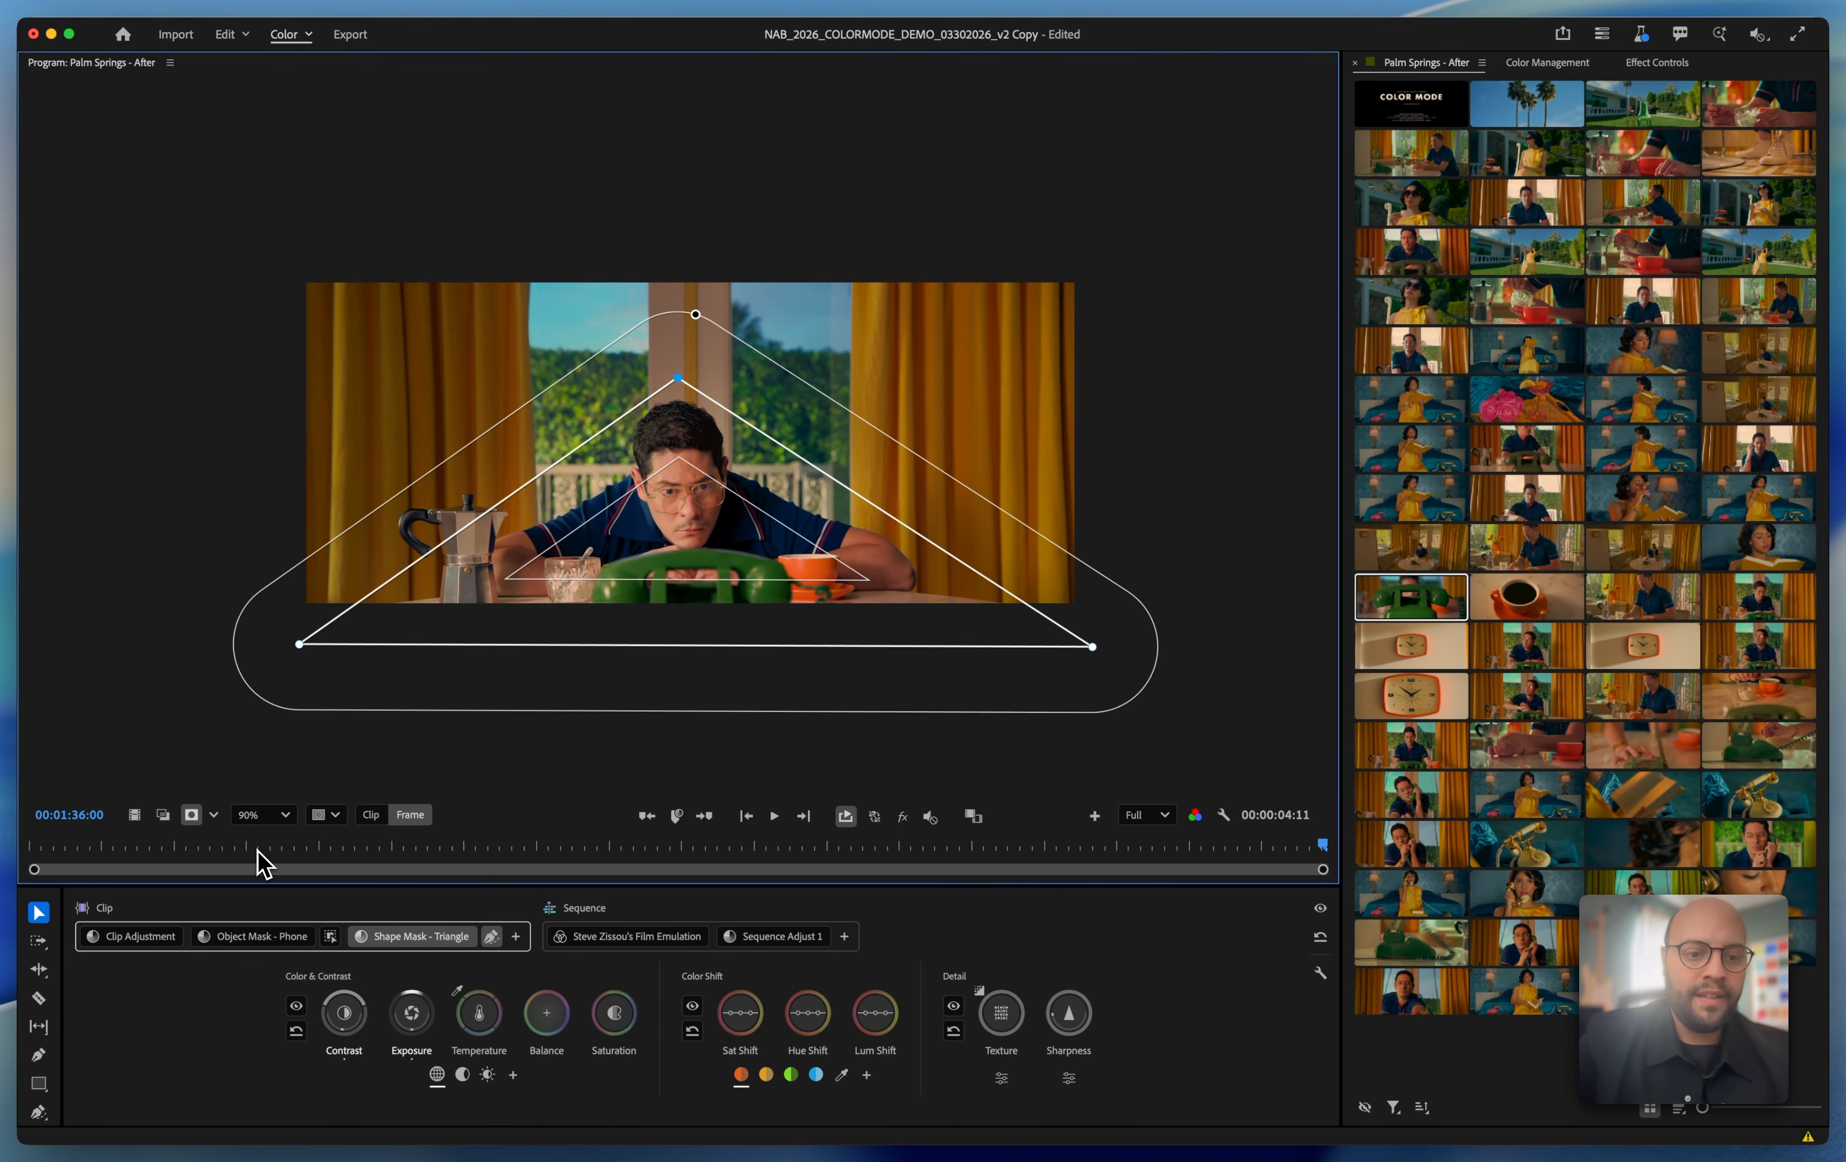
Bypass Object Mask - Phone and Shape Mask - Triangle together and play the shot without them, with the monitor zoom set to Fit.
{"action": "left_click", "coordinate": [264, 936], "text": "shift"}
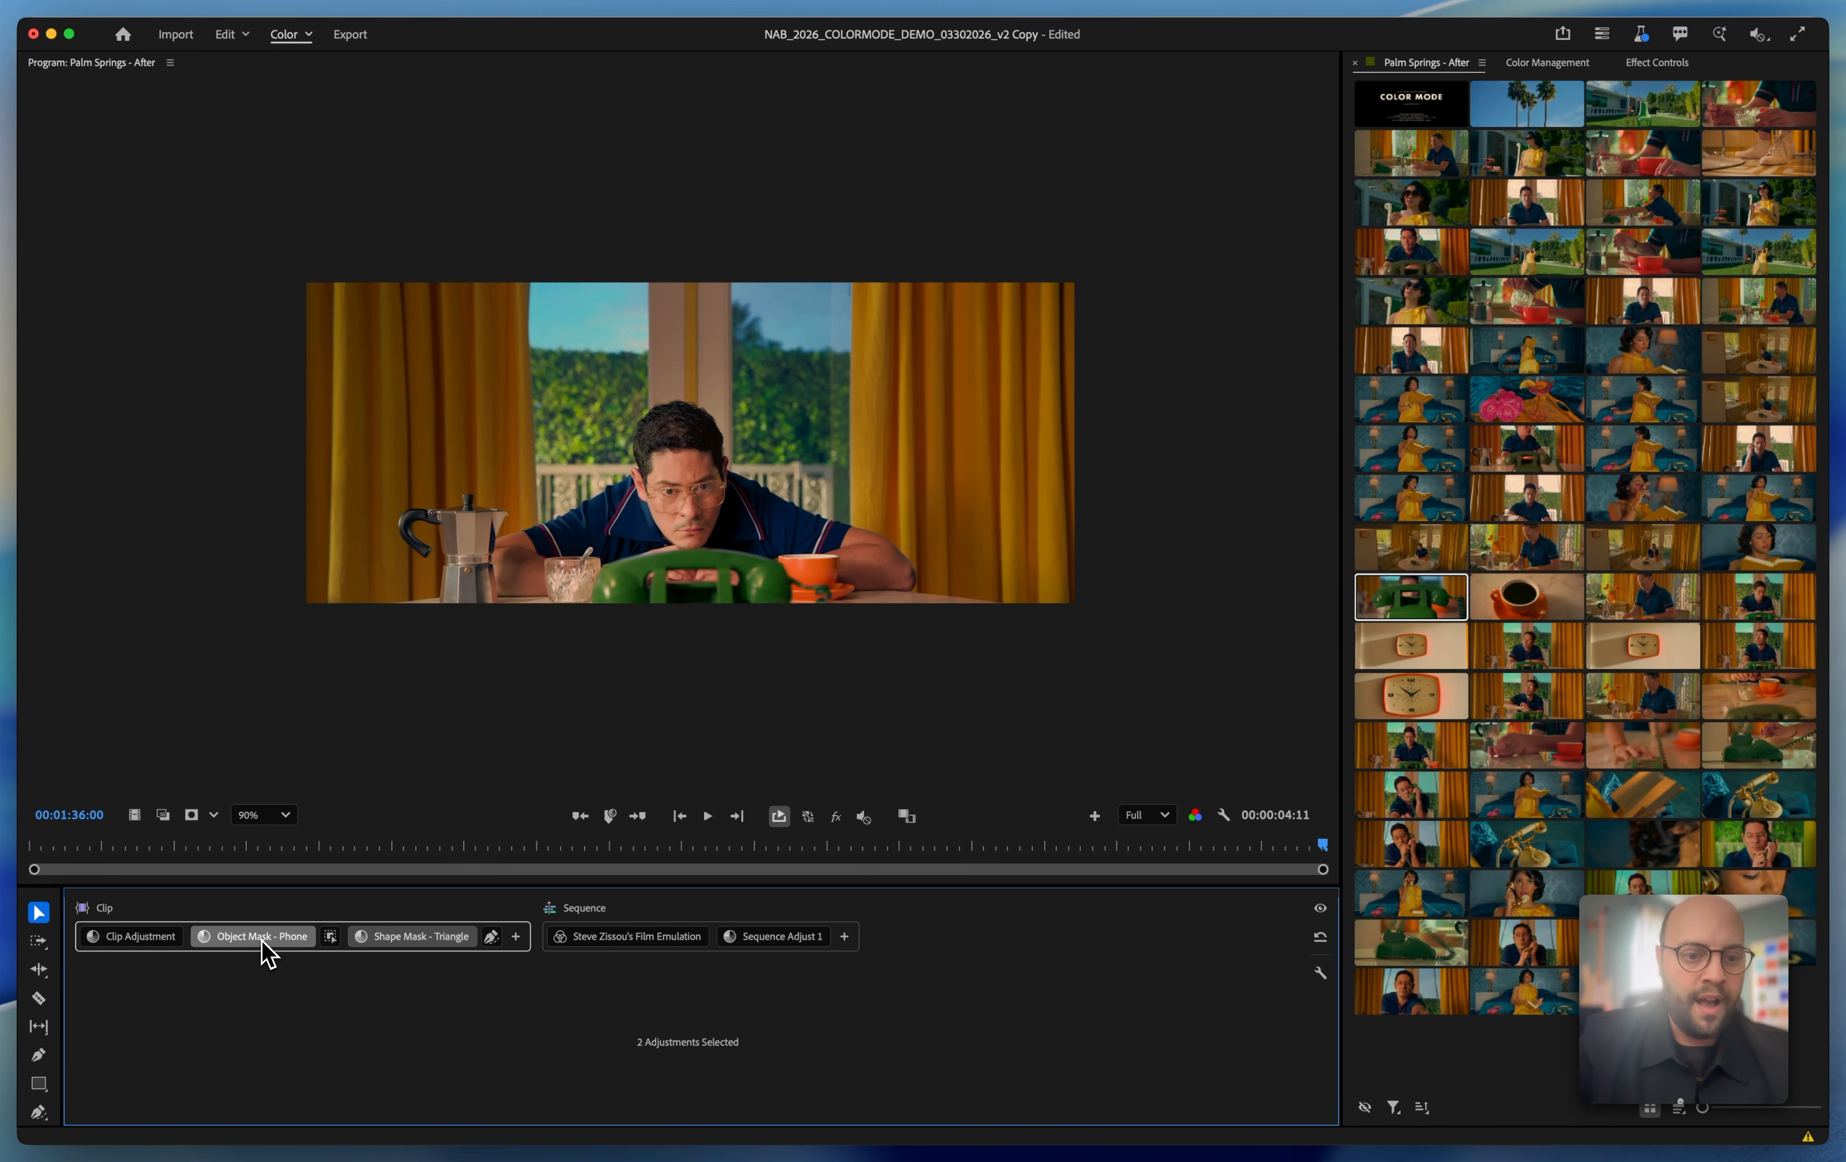
{"action": "left_click", "coordinate": [1321, 907]}
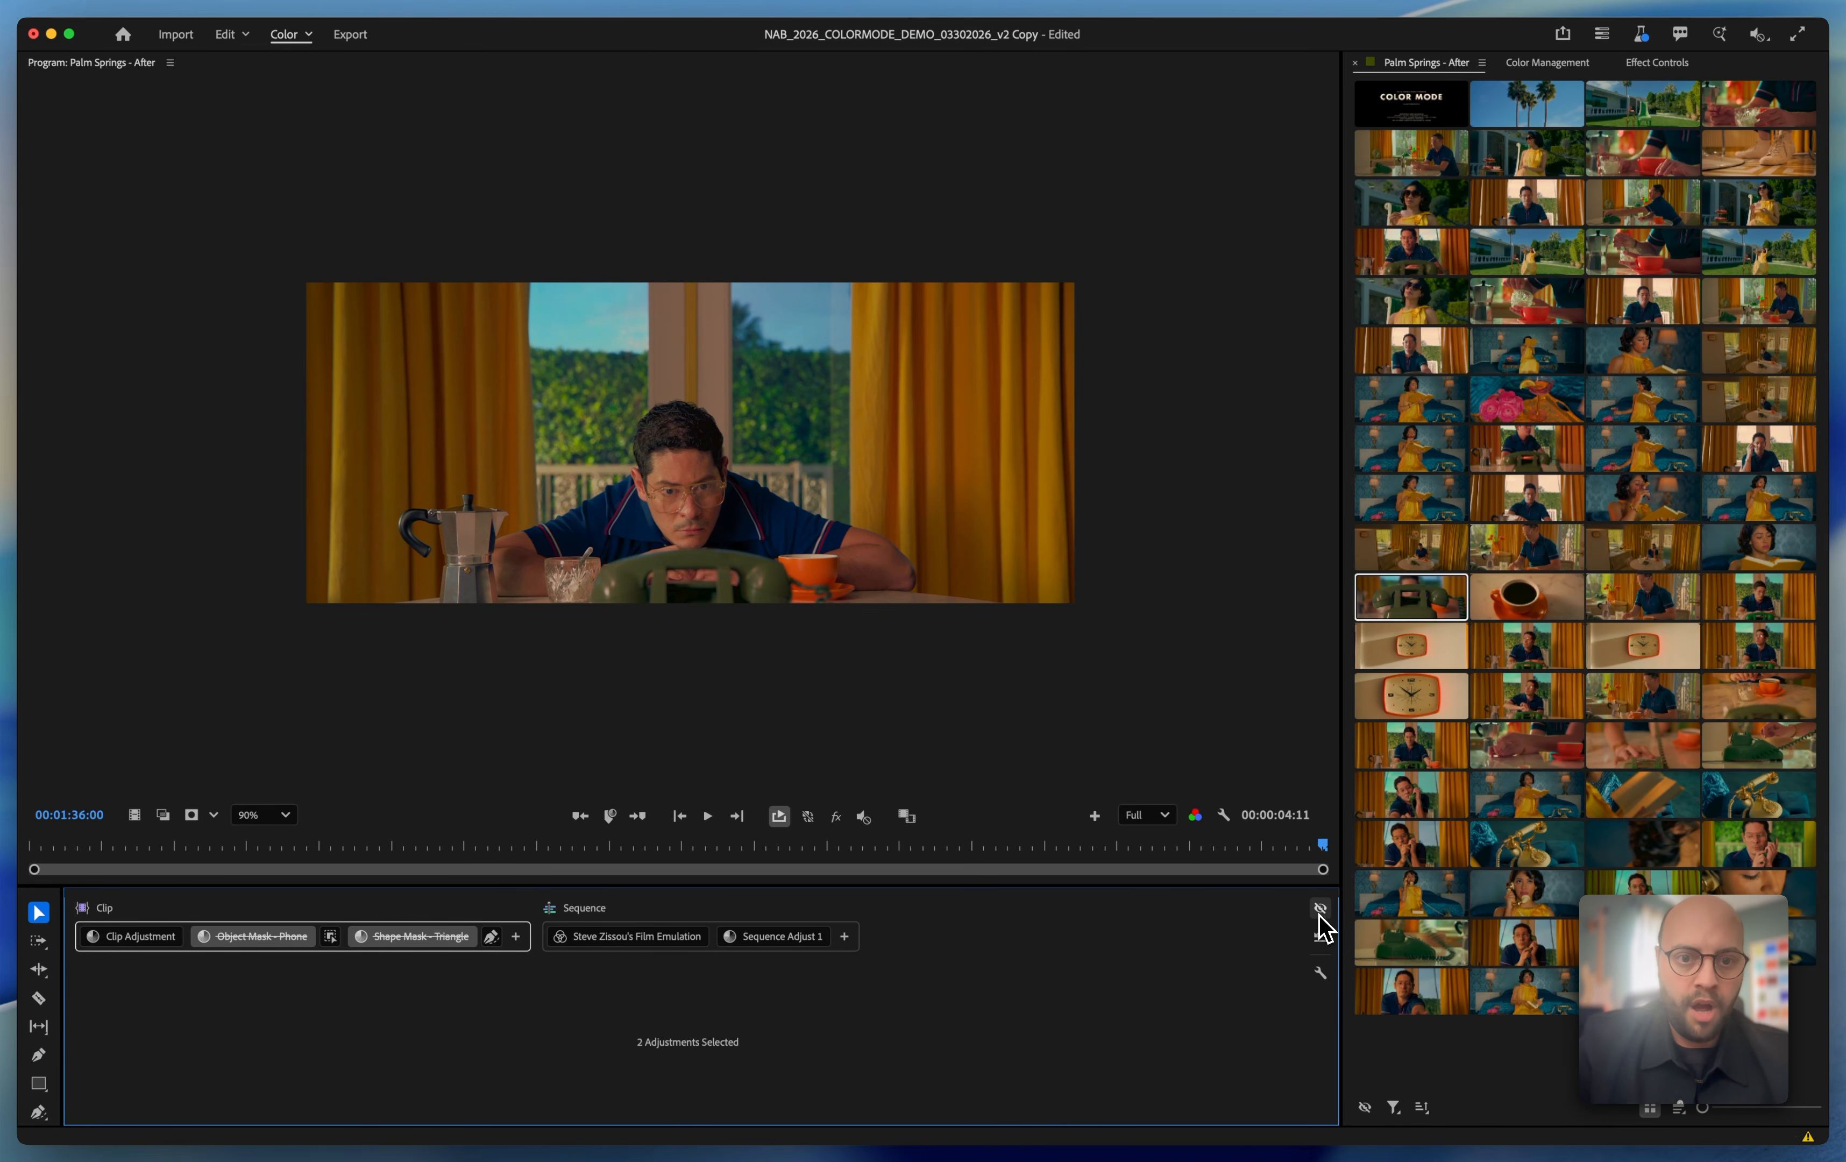
{"action": "key", "text": "space"}
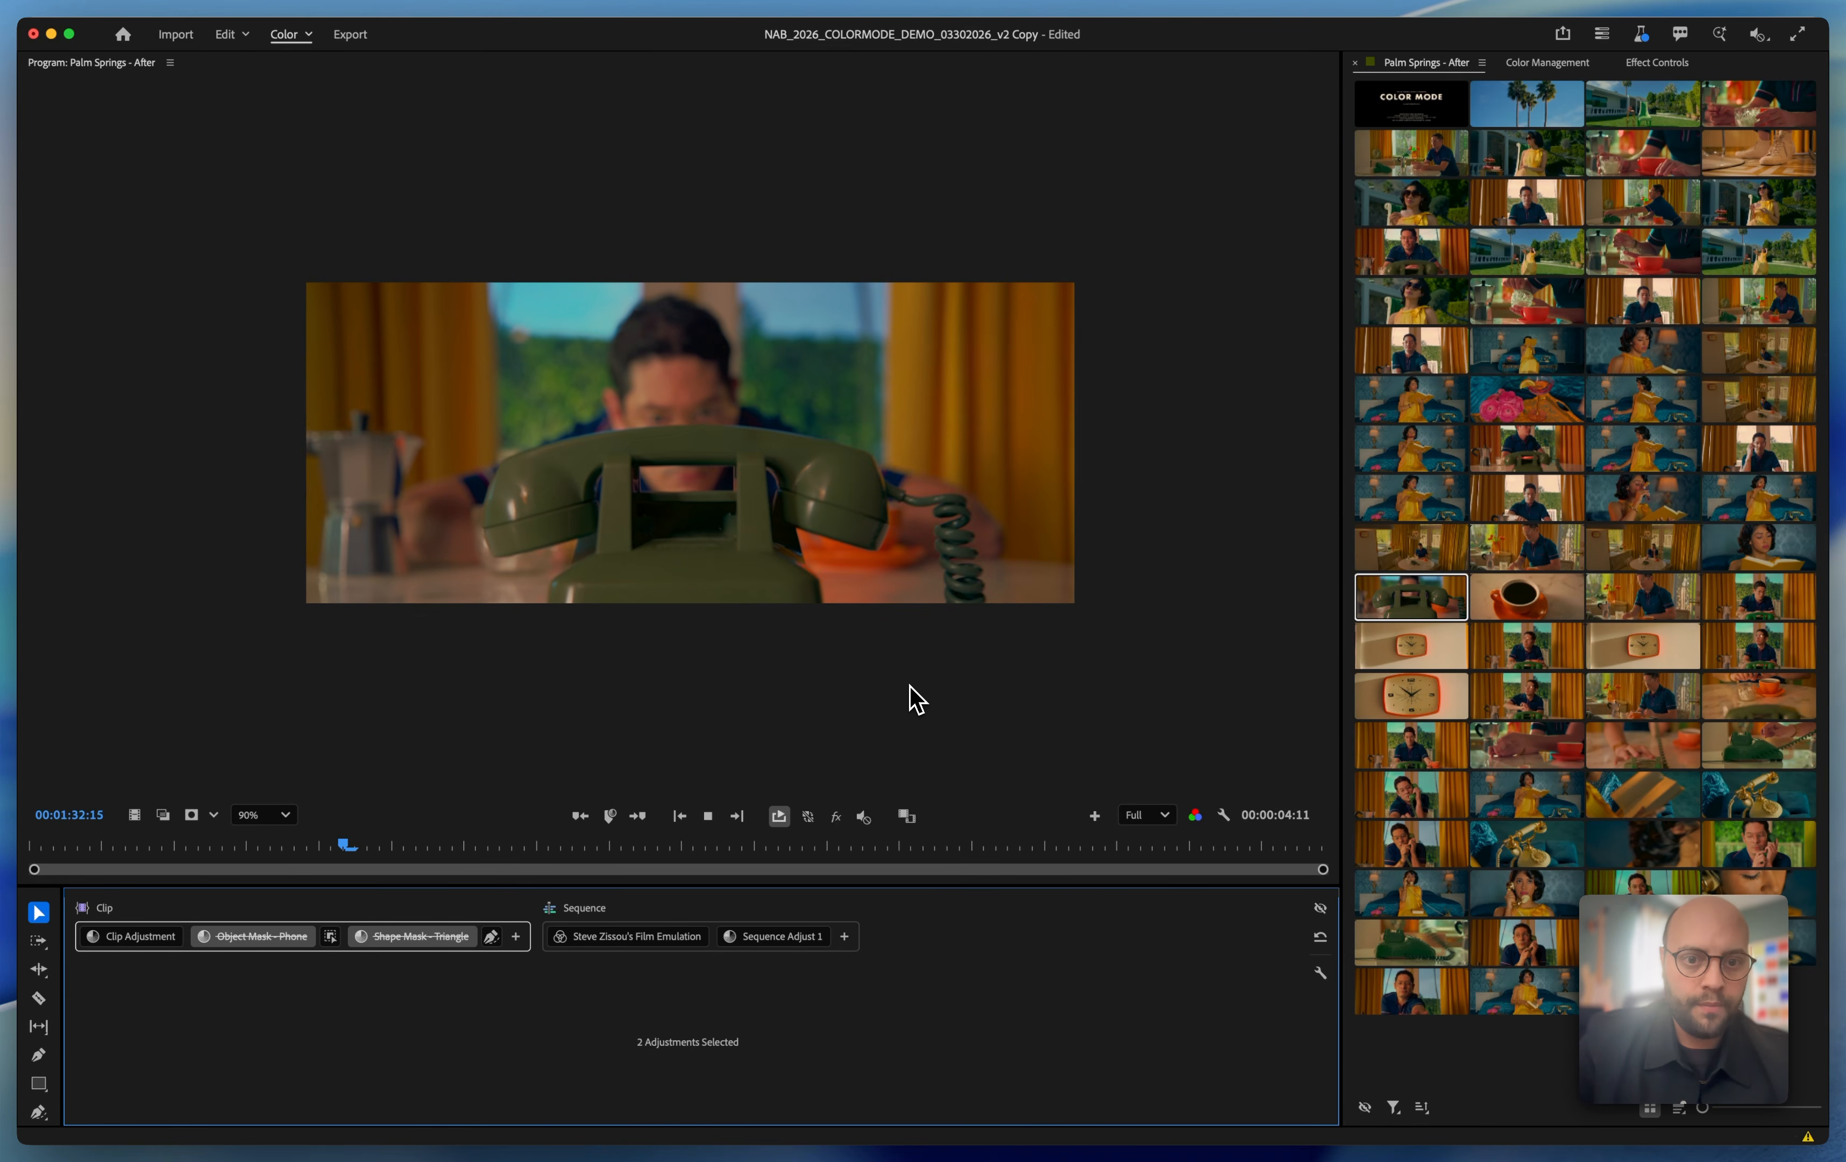
{"action": "key", "text": "space"}
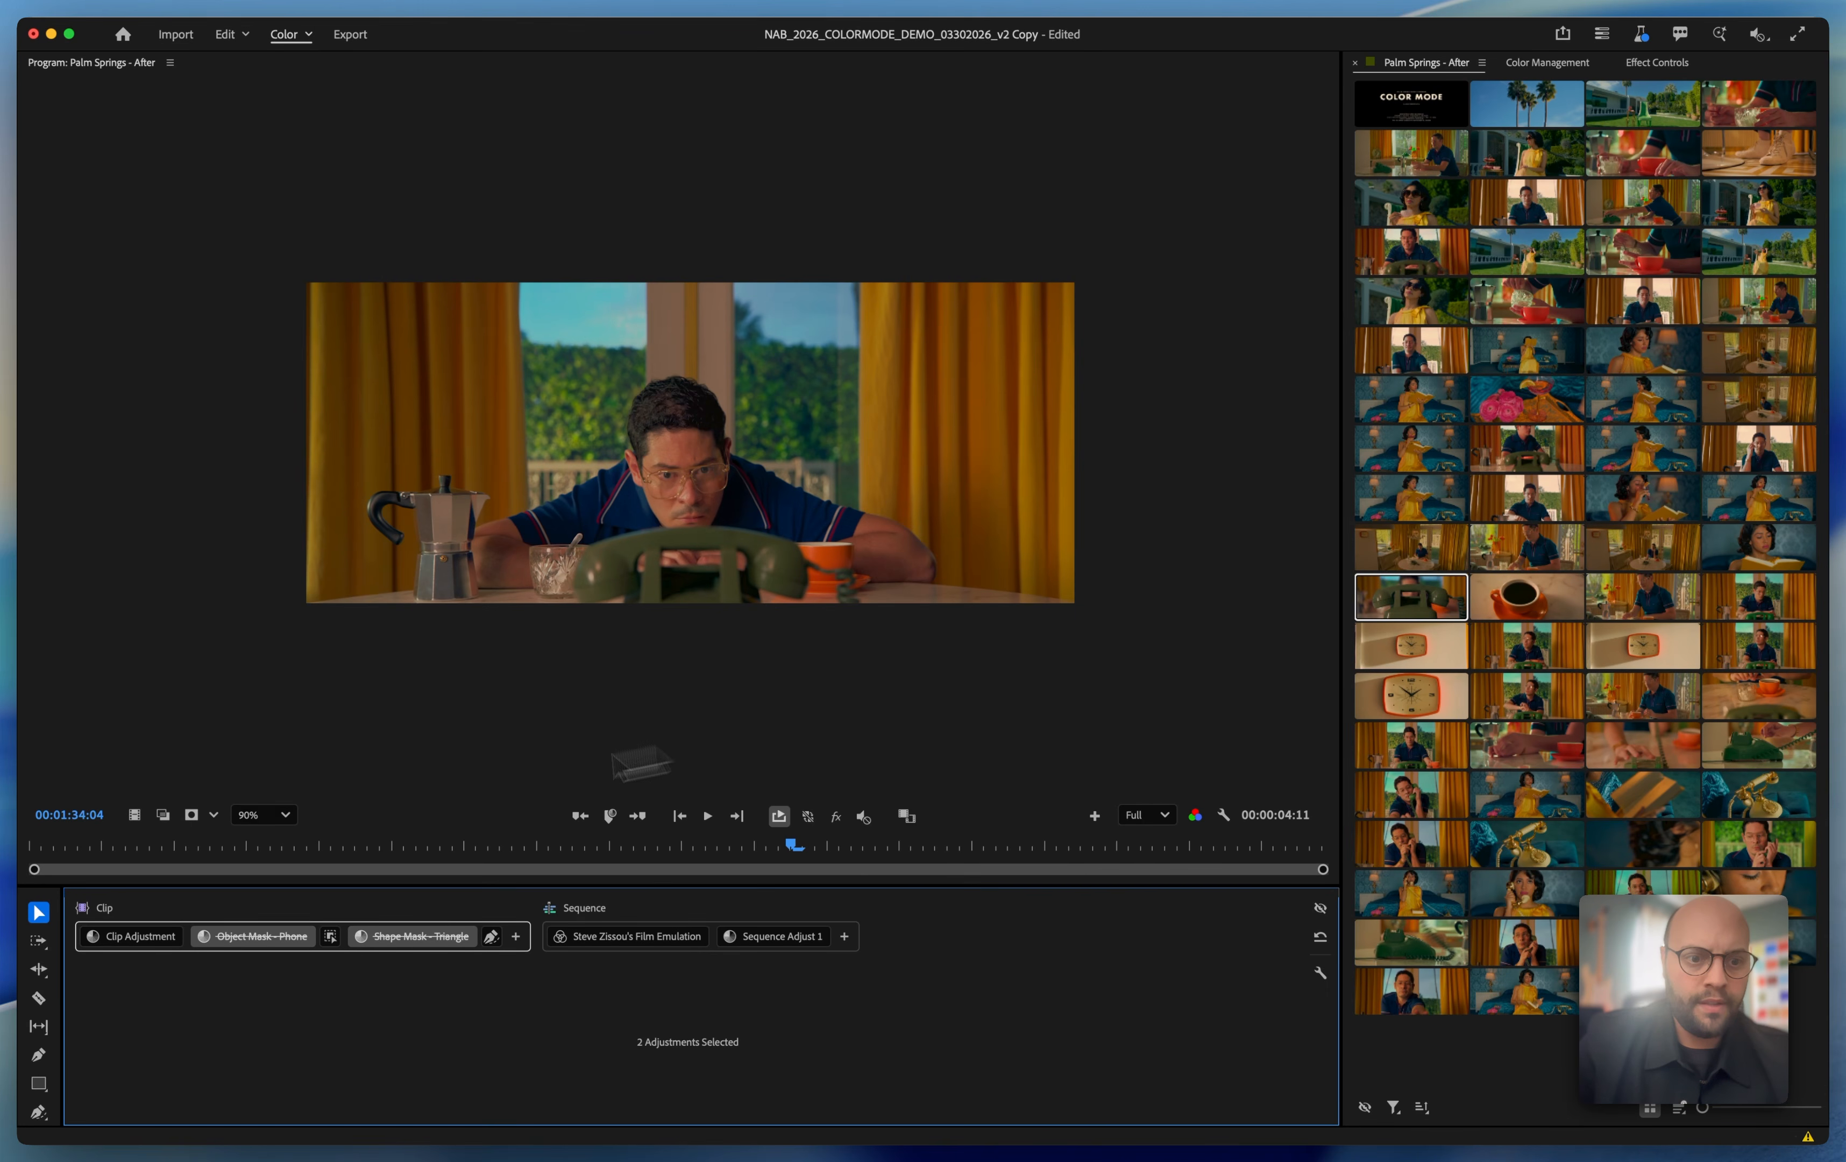
{"action": "left_click", "coordinate": [247, 819]}
{"action": "left_click", "coordinate": [247, 855]}
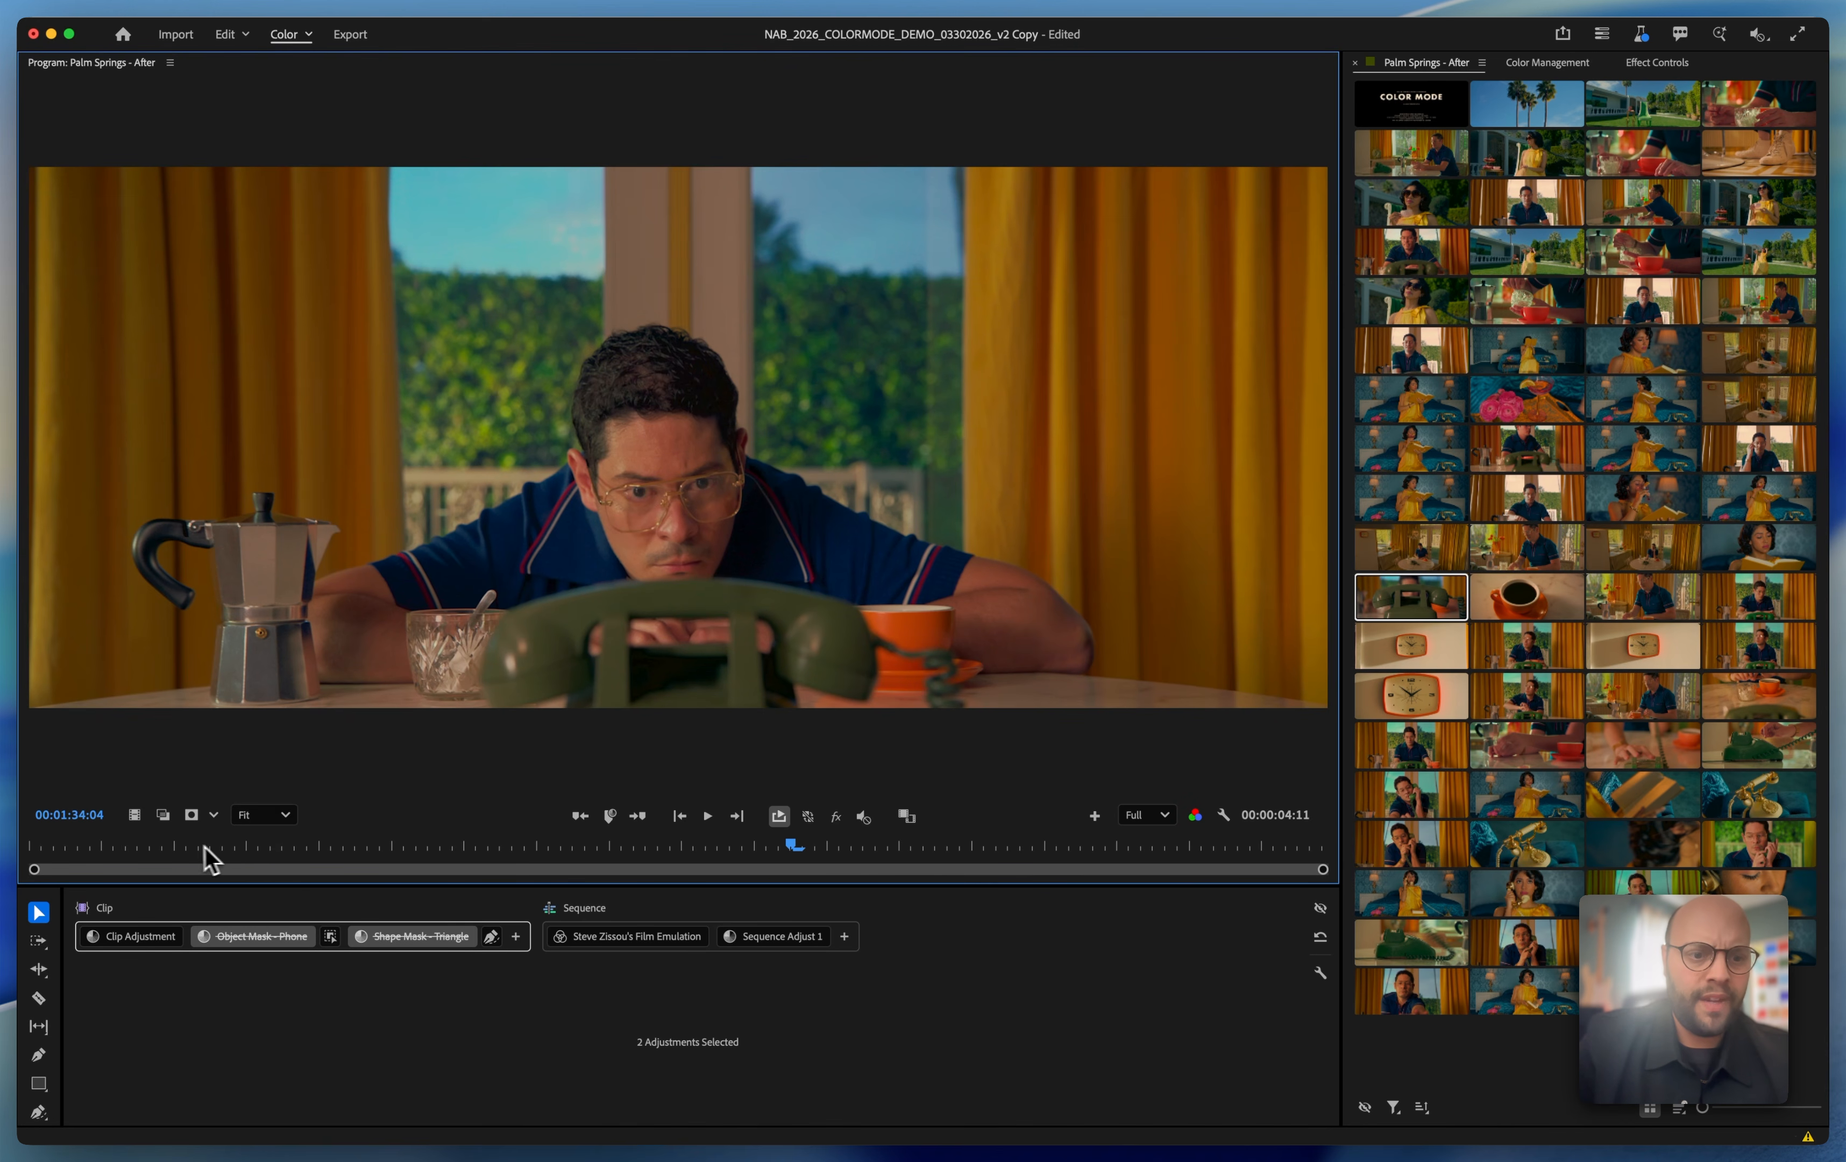
Play the shot with both masks bypassed, and replay it with Object Mask - Phone and Shape Mask - Triangle re-enabled.
{"action": "left_click", "coordinate": [174, 845]}
{"action": "key", "text": "space"}
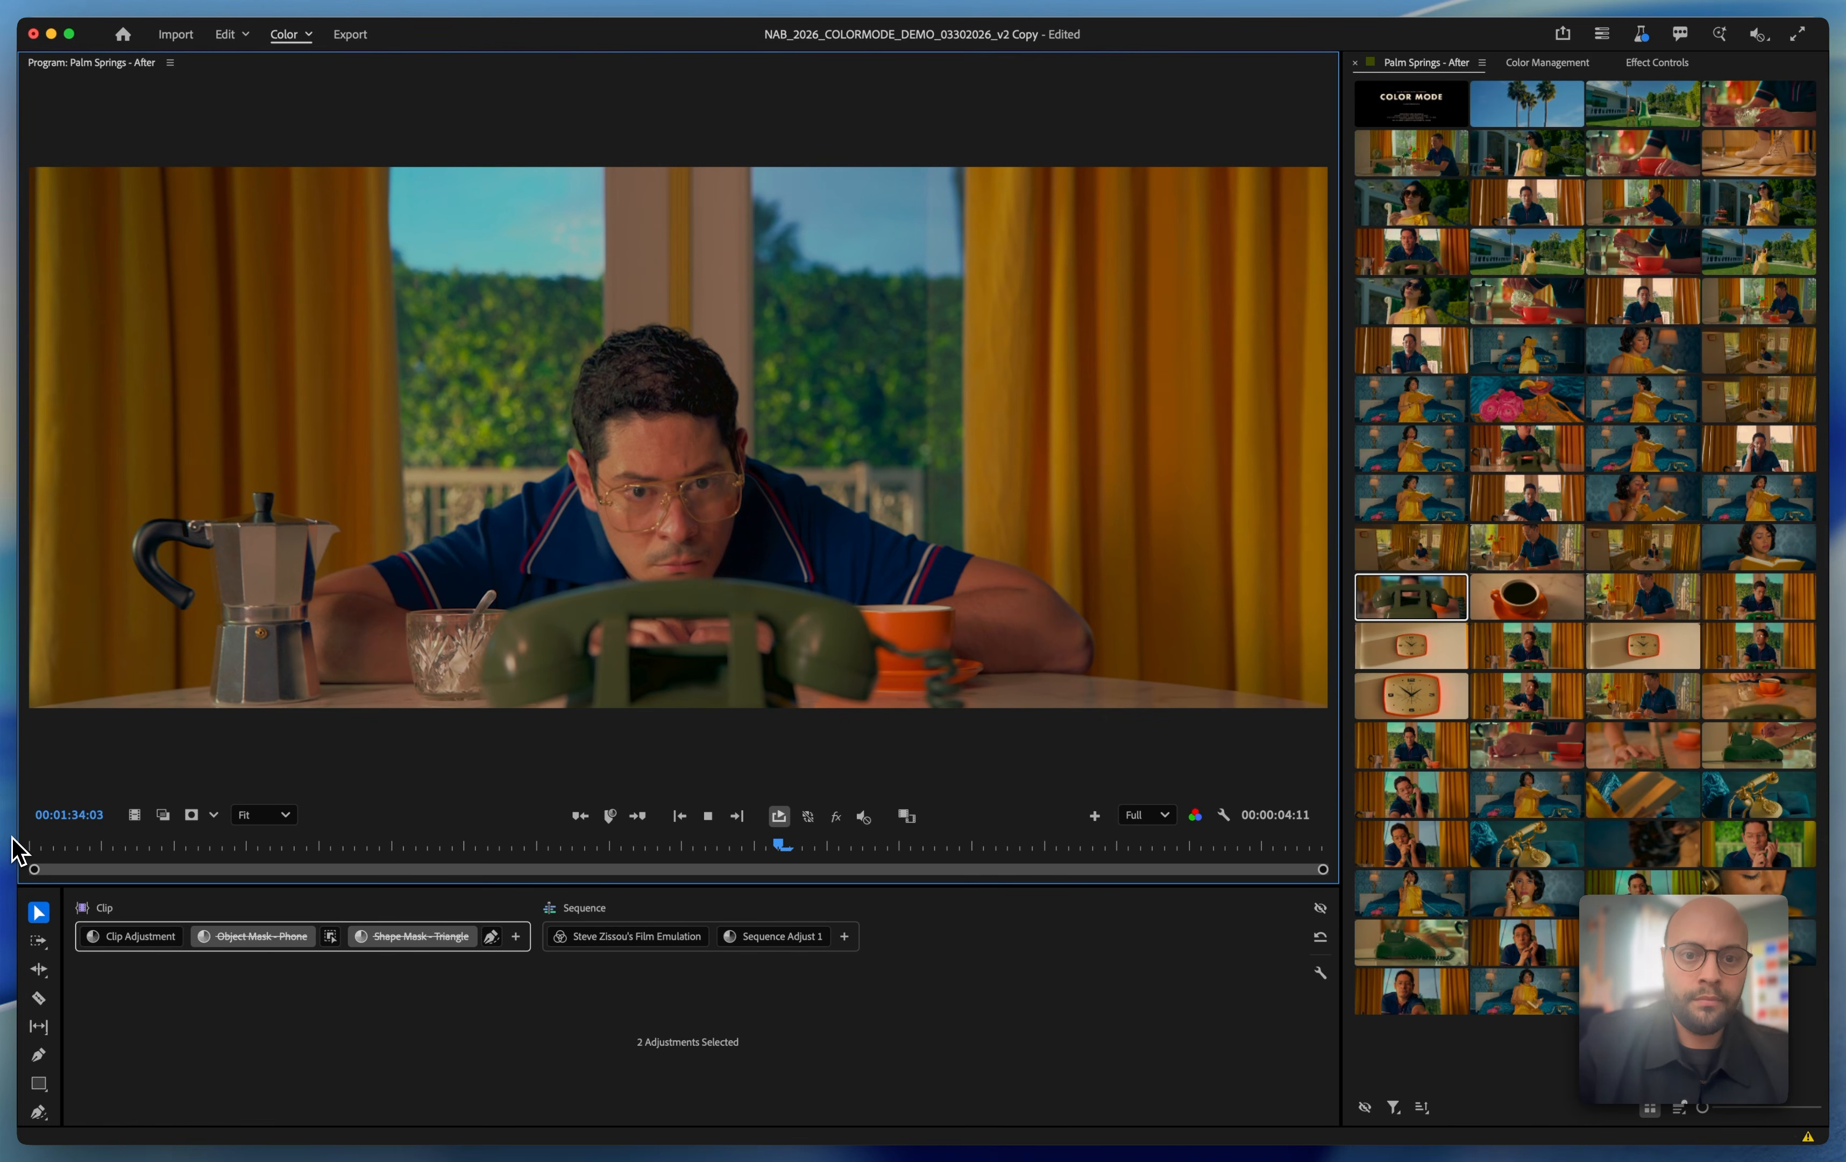
{"action": "key", "text": "space"}
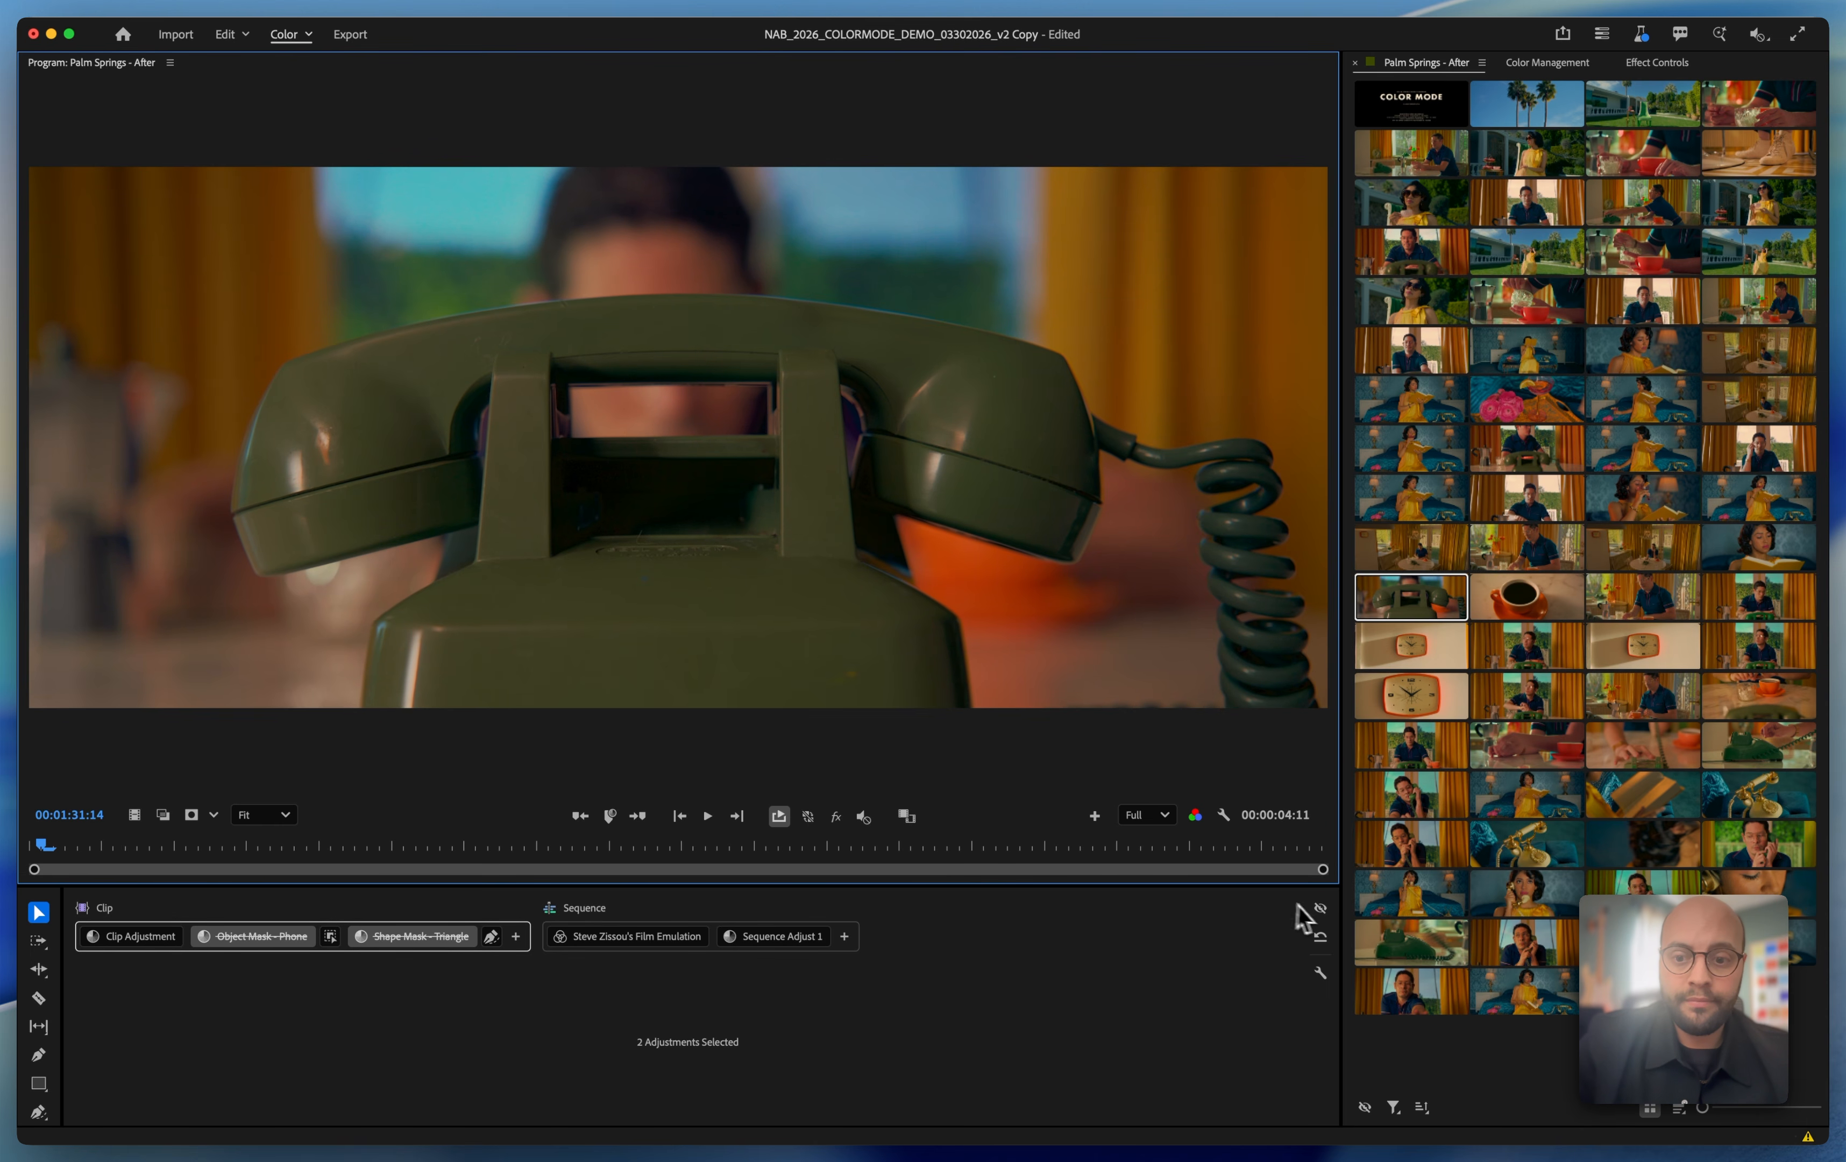
{"action": "left_click", "coordinate": [1321, 909]}
{"action": "key", "text": "space"}
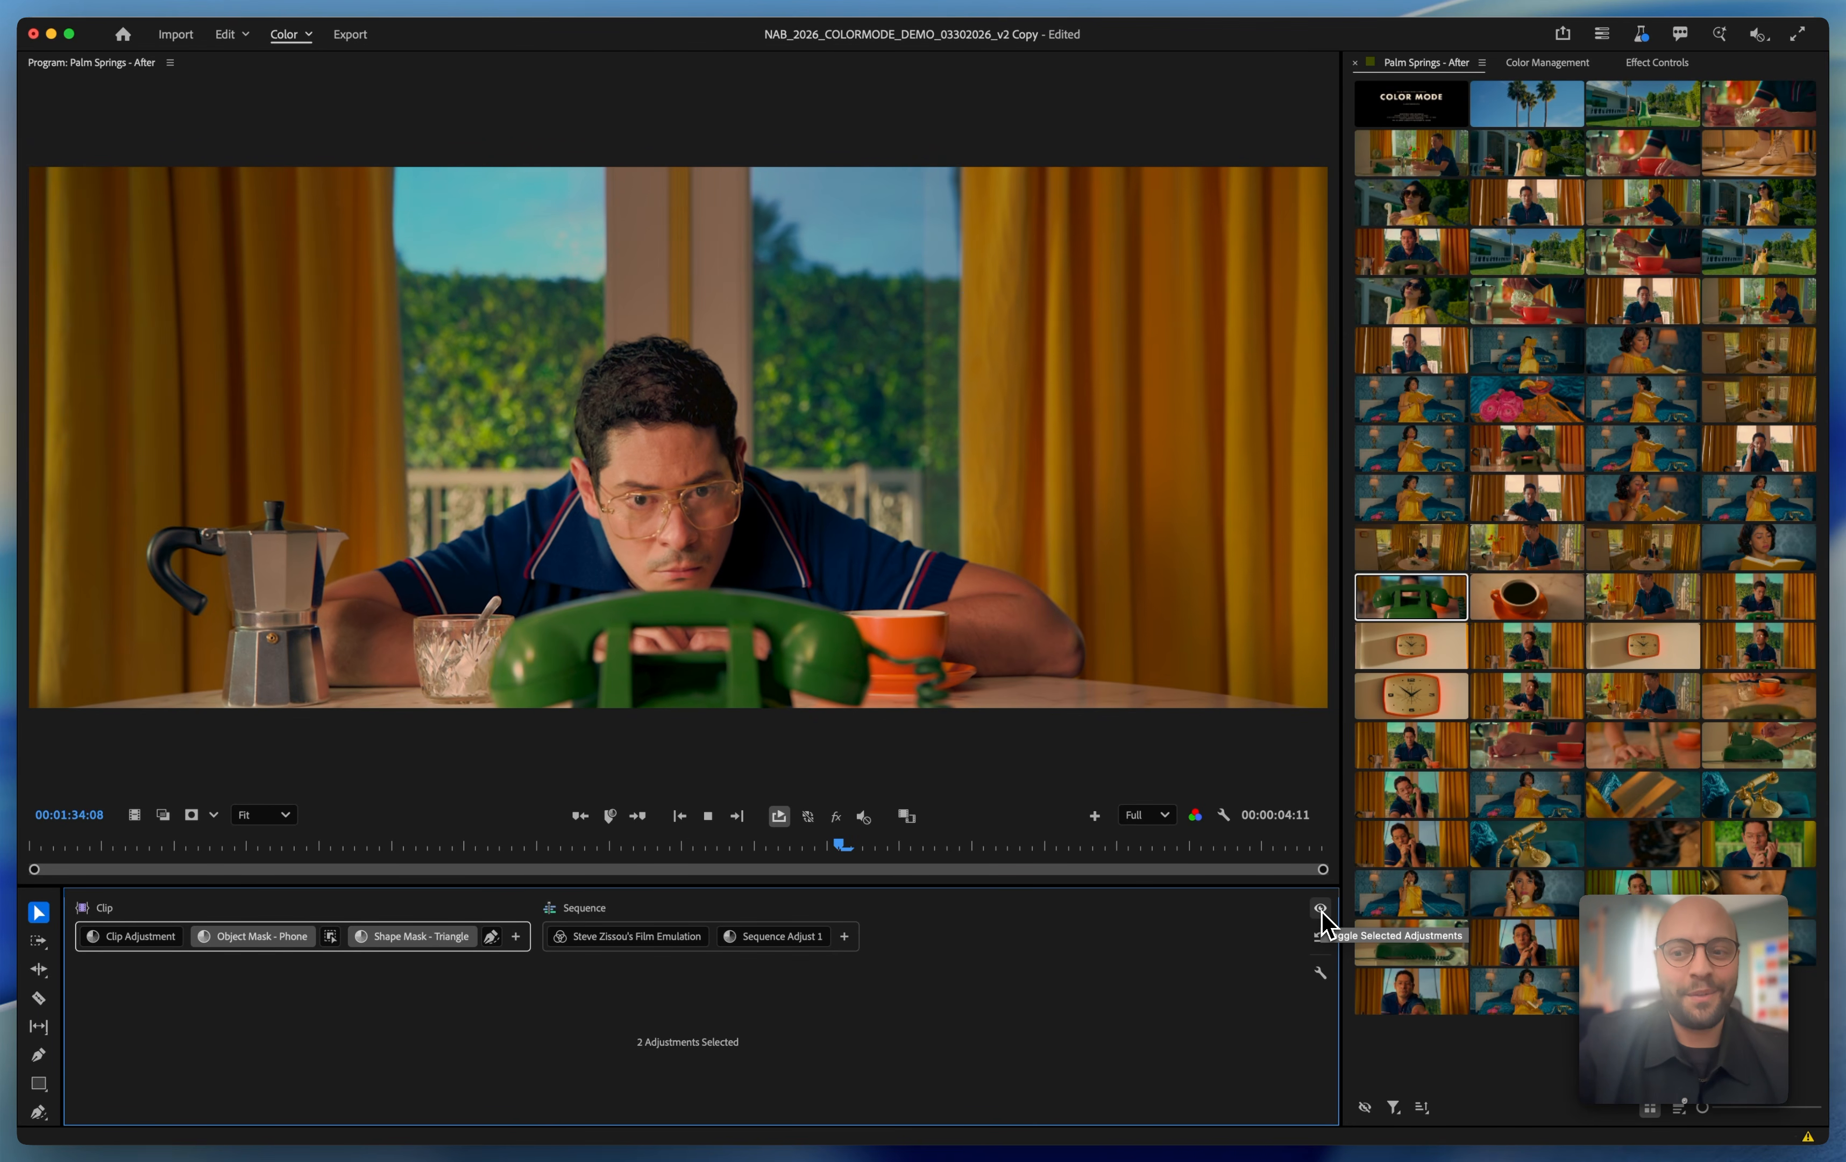
{"action": "key", "text": "space"}
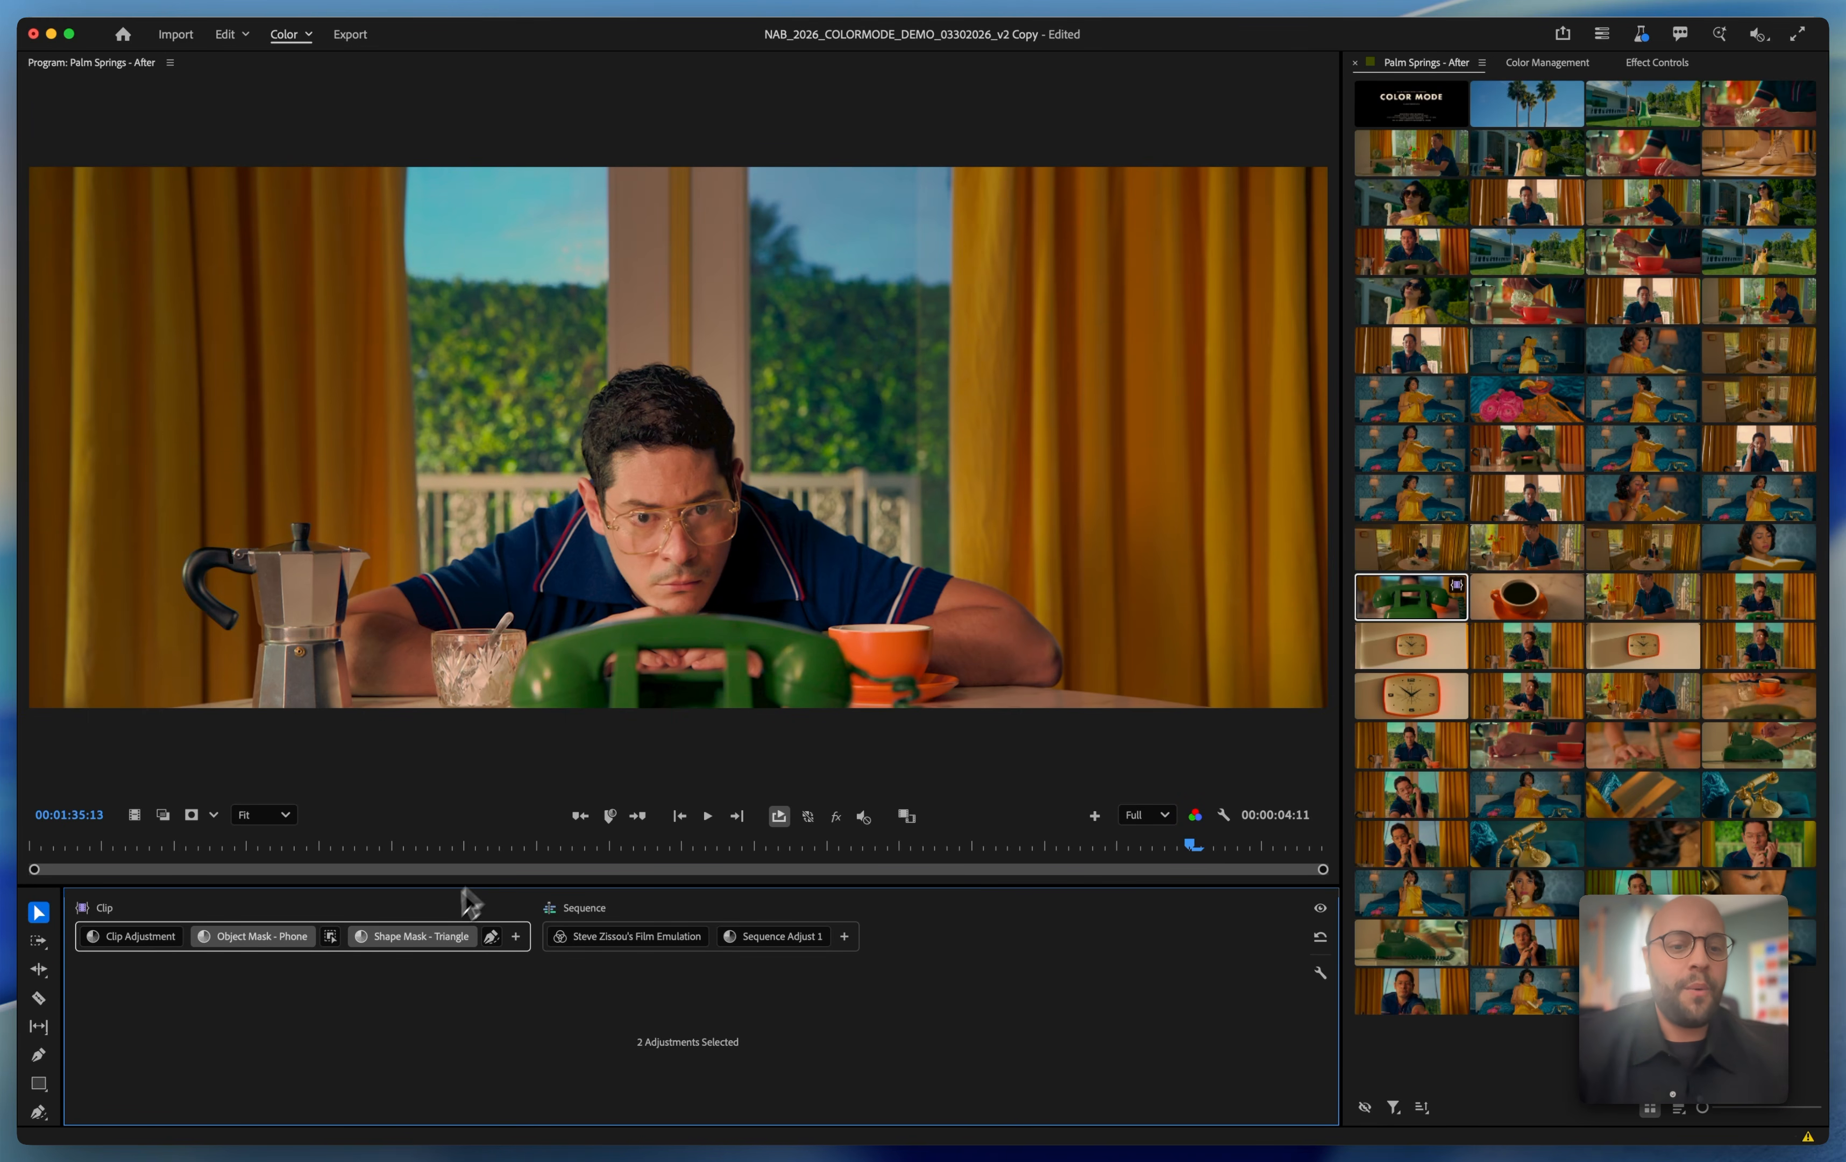
Add a clip adjustment after Shape Mask - Triangle and name it Reverse Triangle.
{"action": "left_click", "coordinate": [429, 938]}
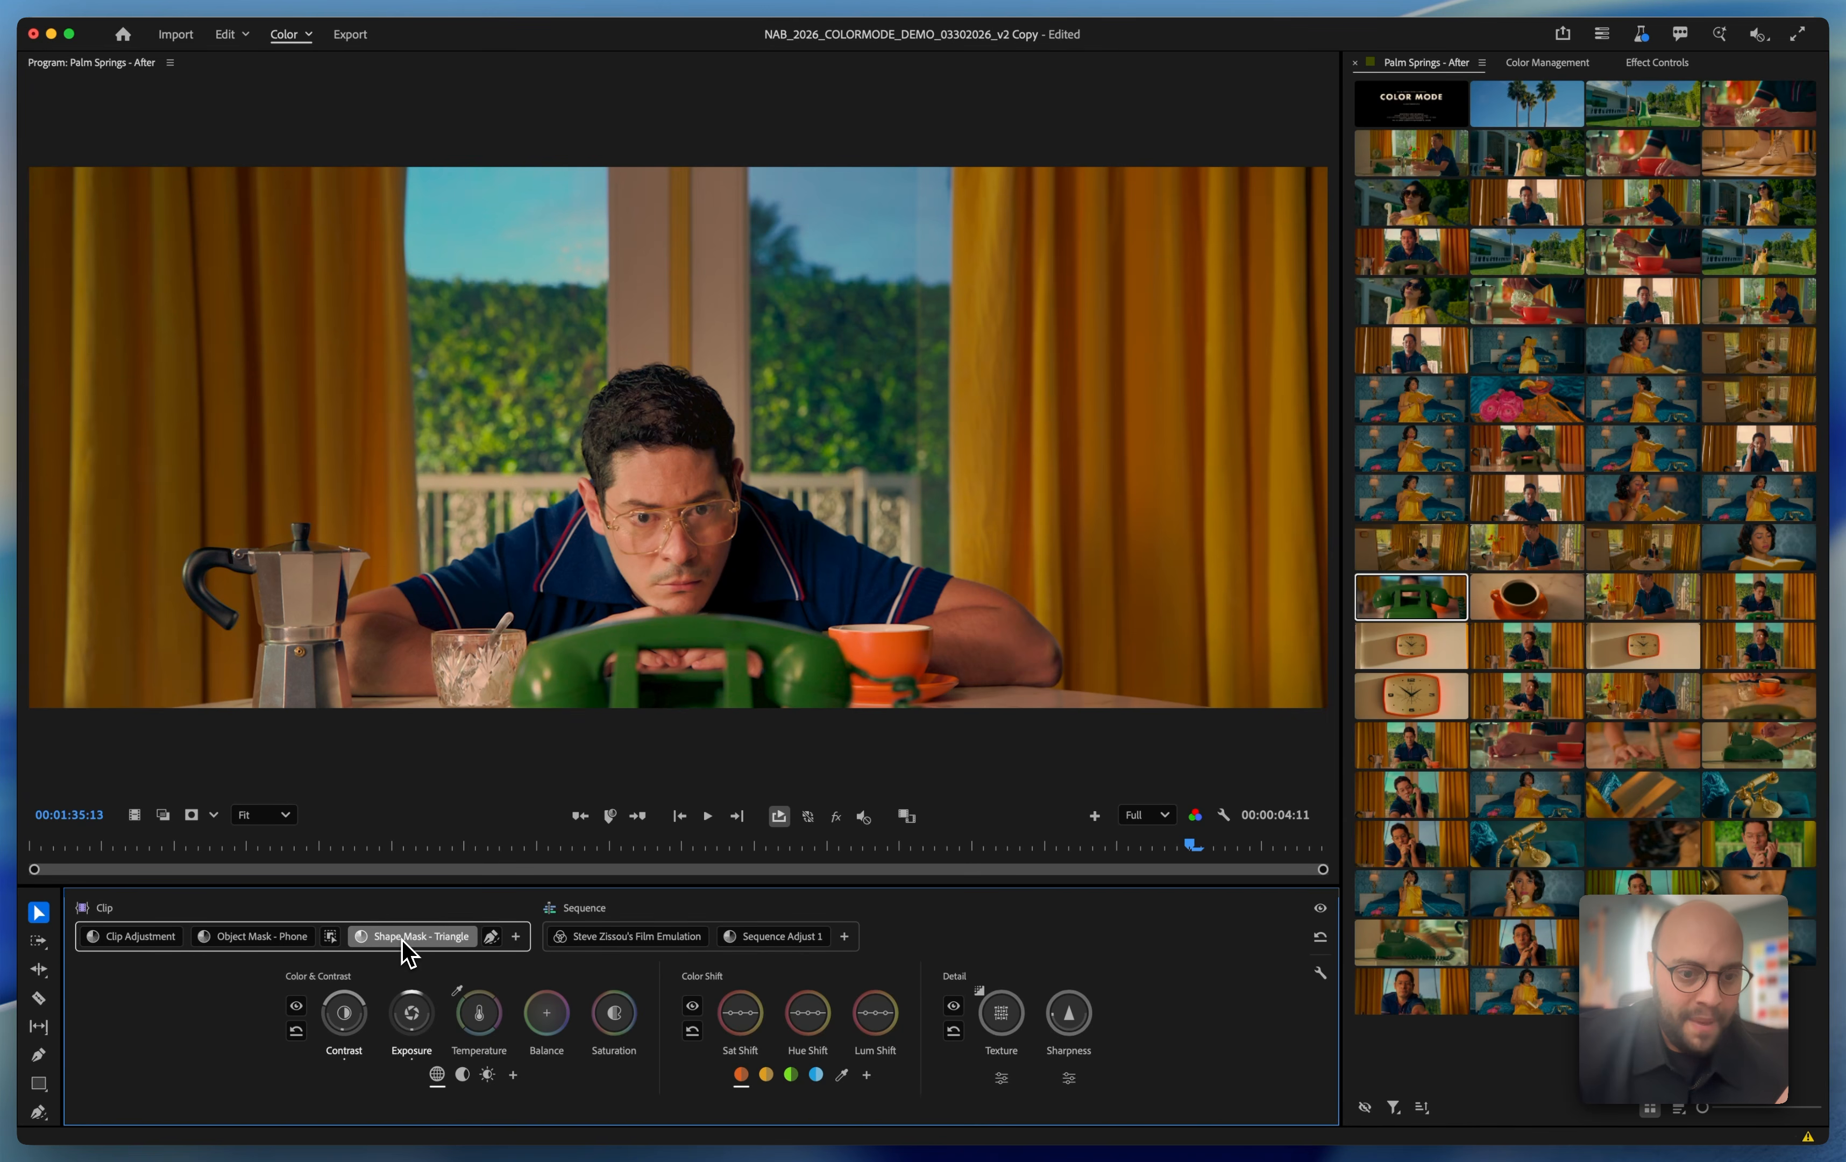
{"action": "left_click", "coordinate": [515, 936]}
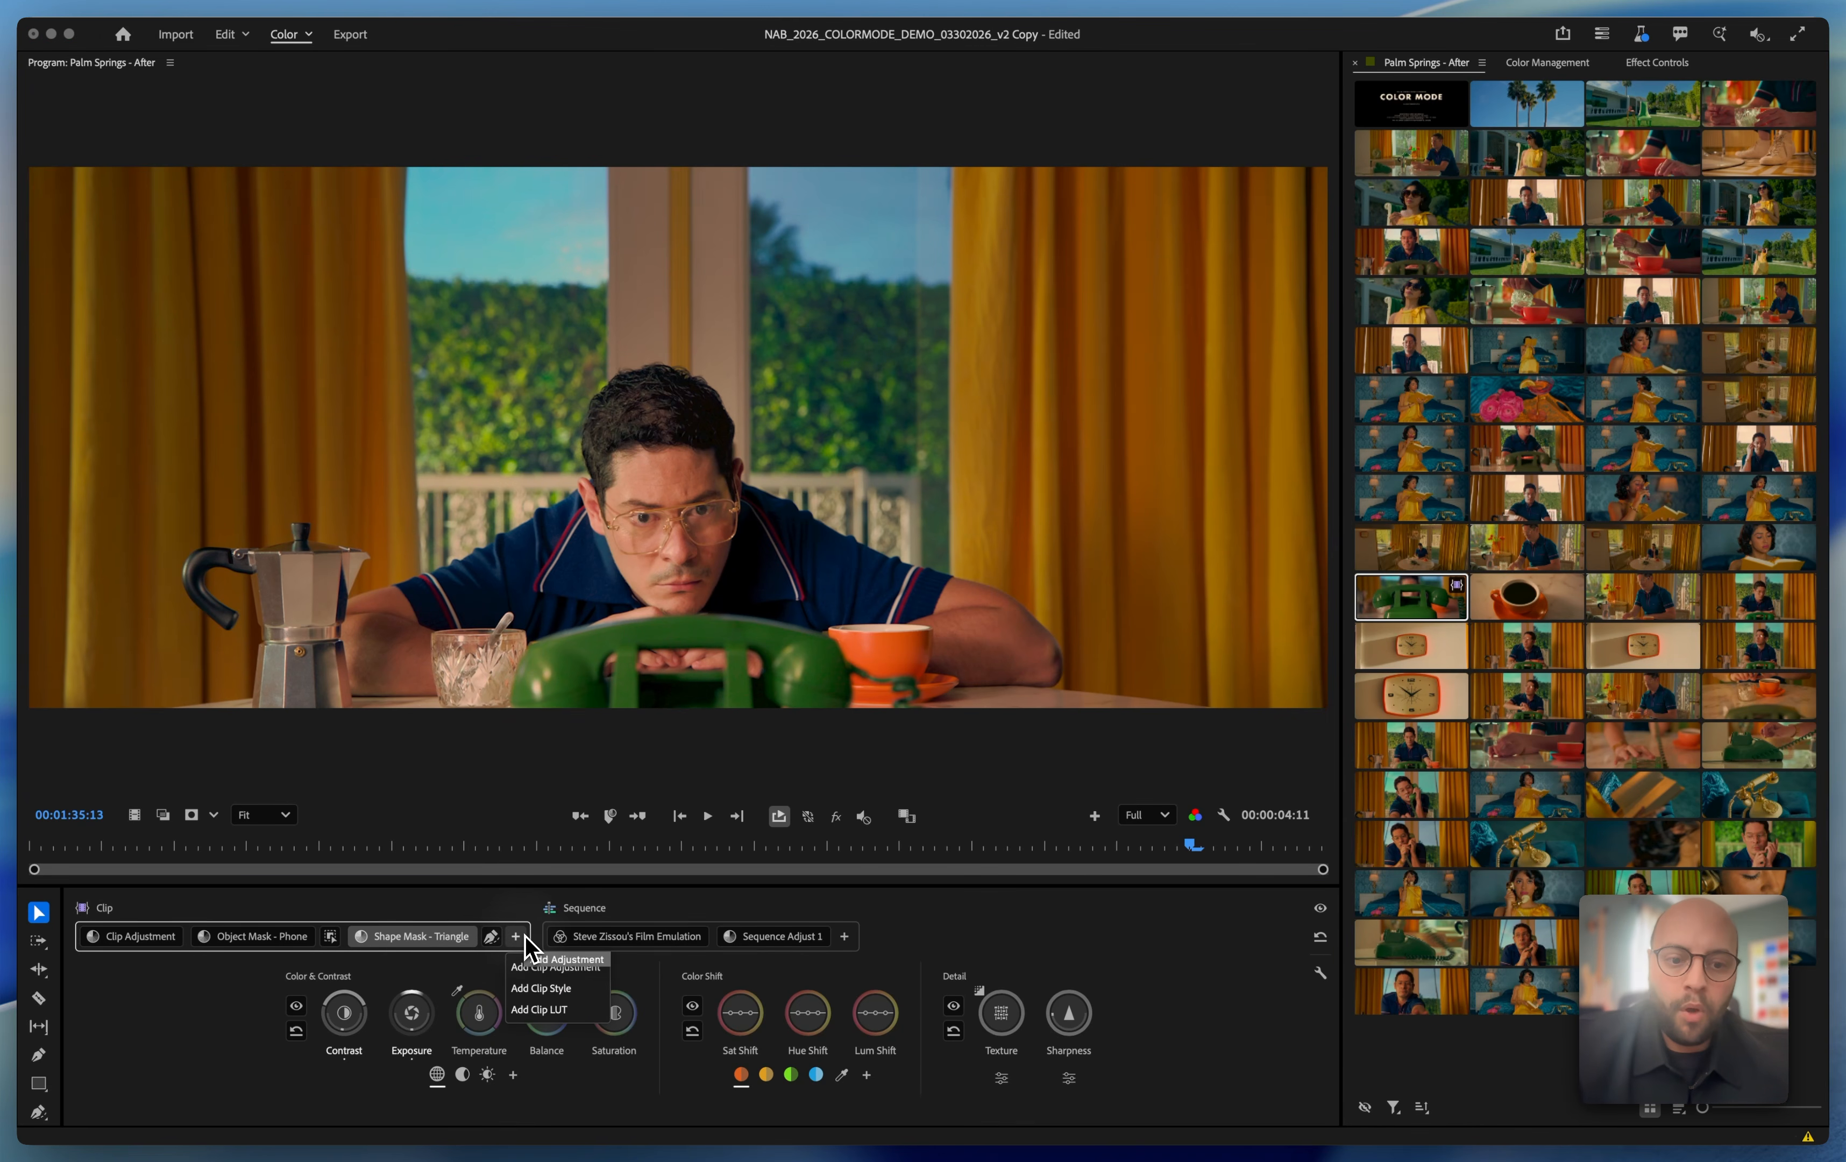
{"action": "left_click", "coordinate": [535, 967]}
{"action": "double_click", "coordinate": [553, 939]}
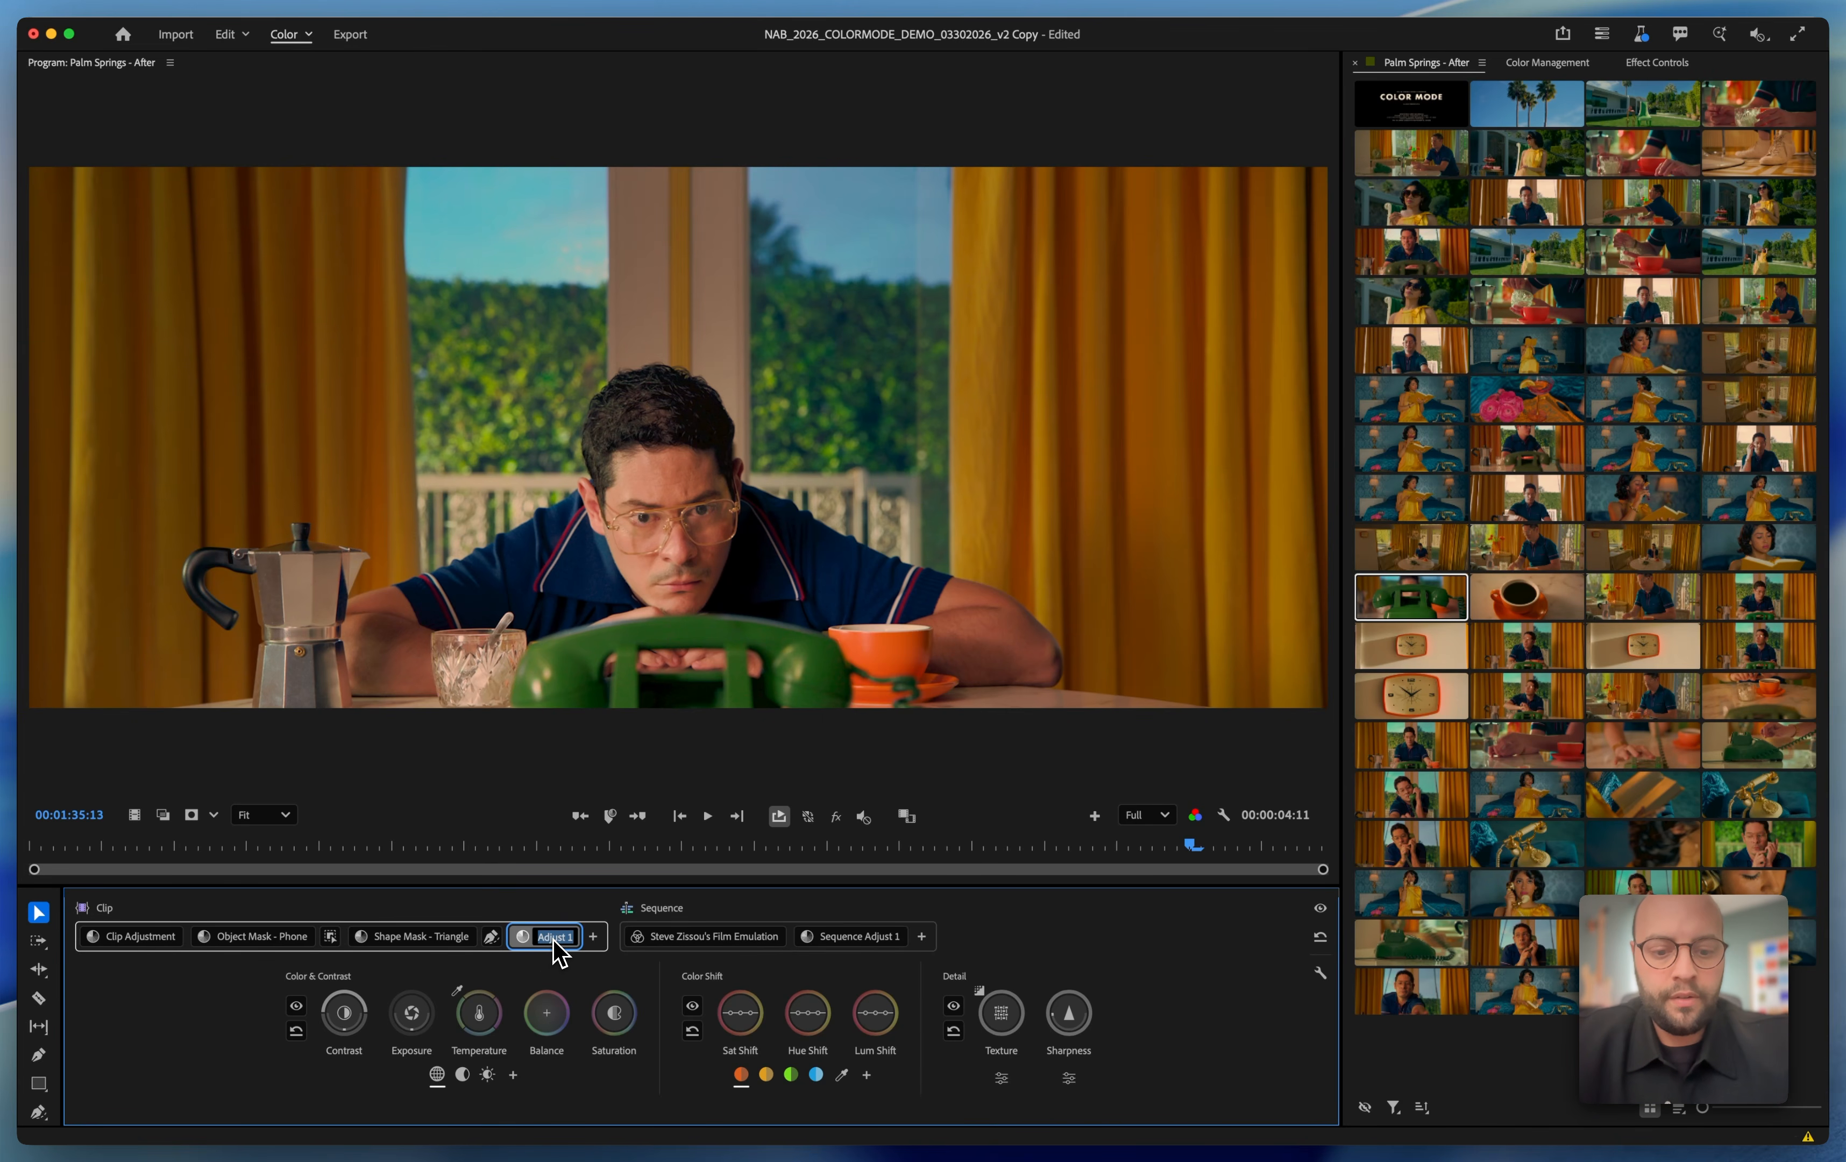
{"action": "type", "text": "R"}
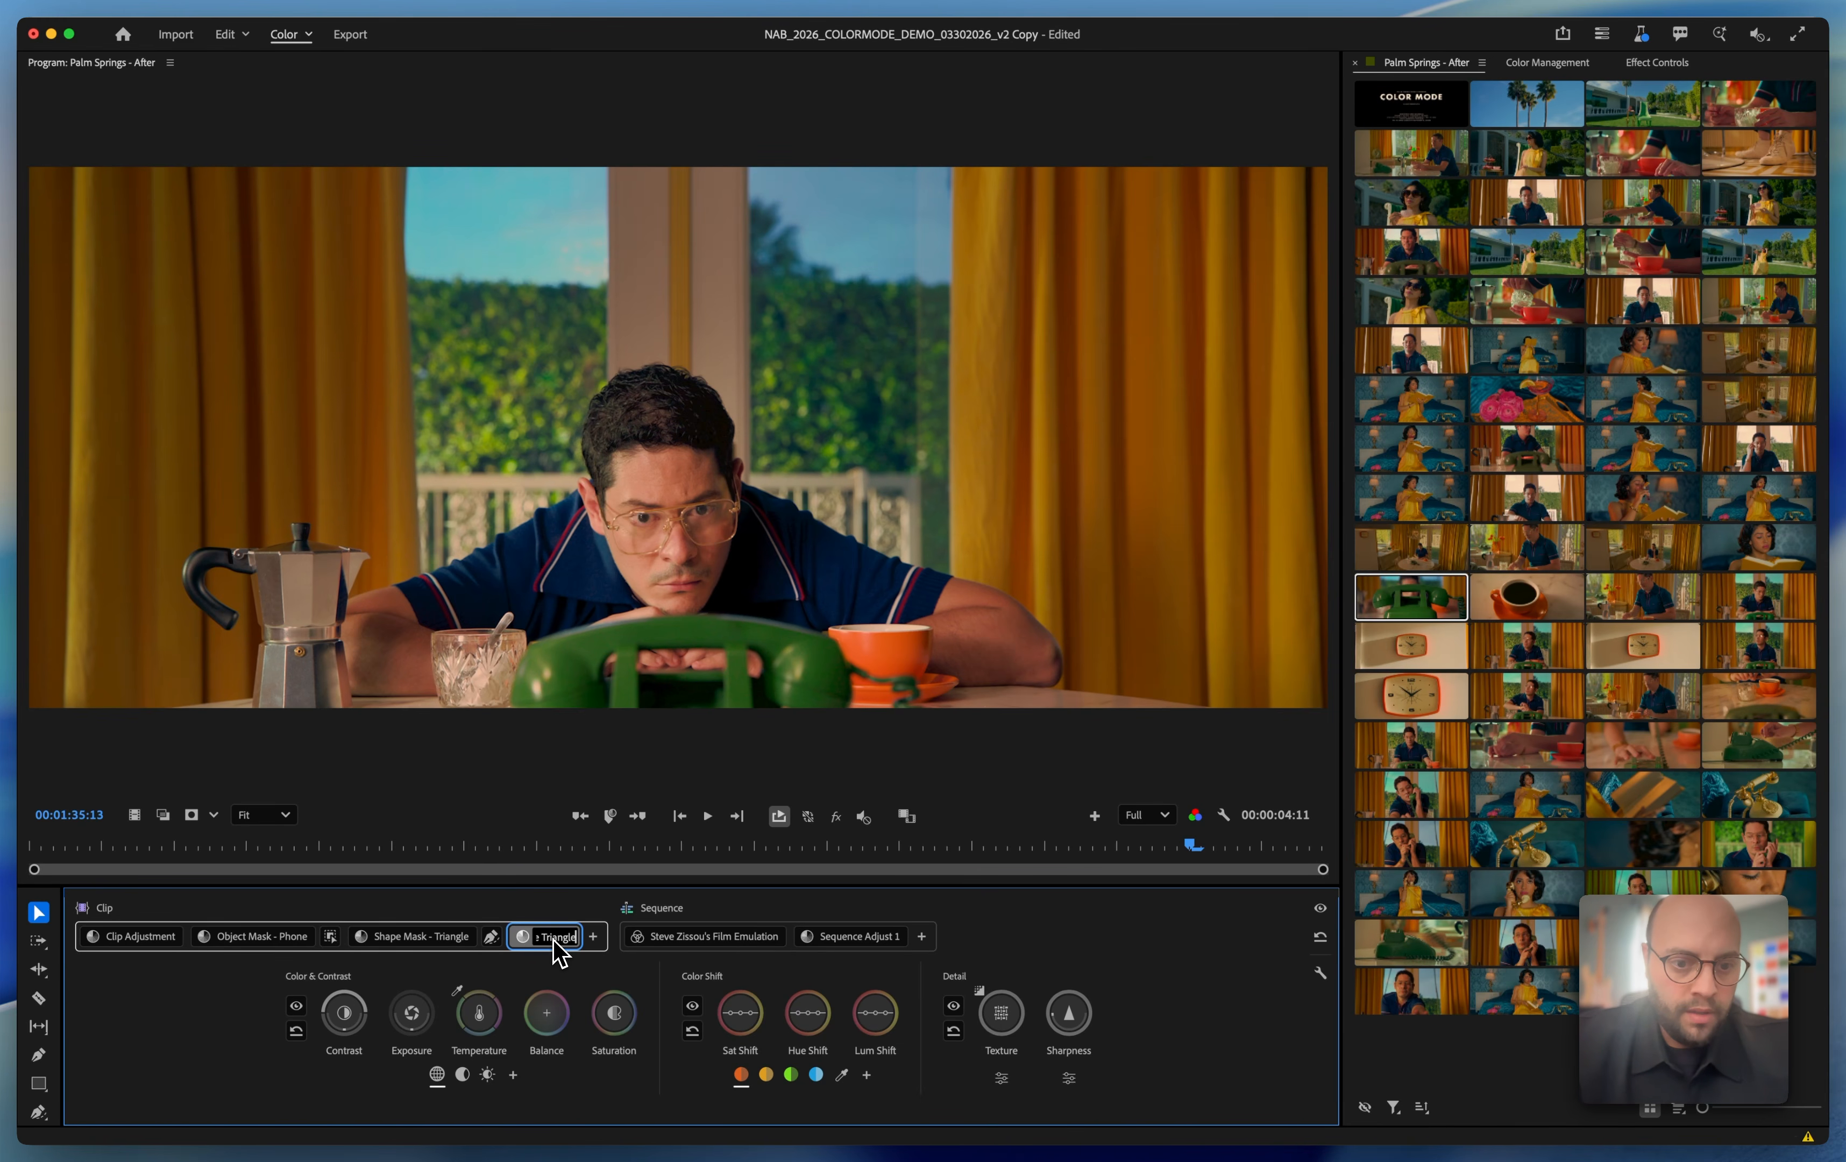
{"action": "key", "text": "Return"}
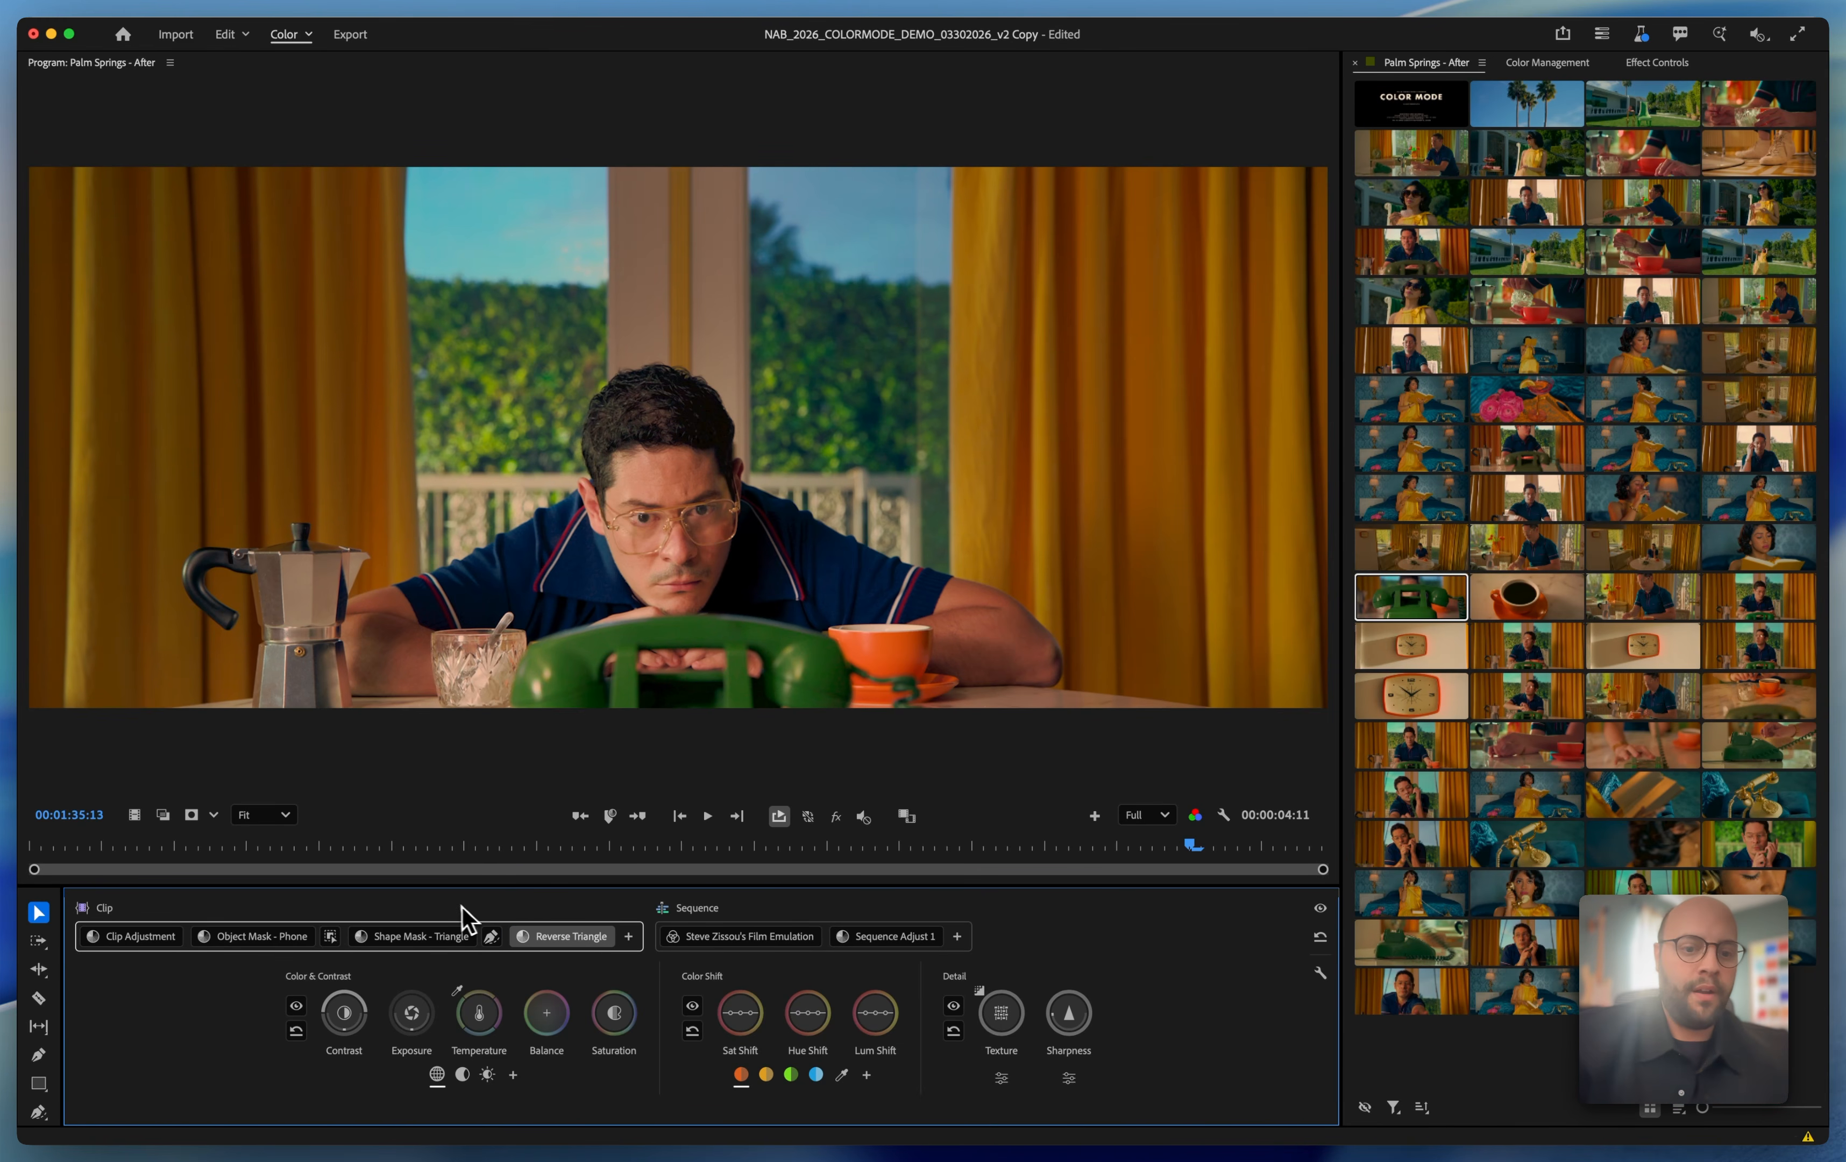
Copy the animated pen mask from Shape Mask - Triangle and paste it into the Reverse Triangle adjustment.
{"action": "left_click", "coordinate": [491, 938]}
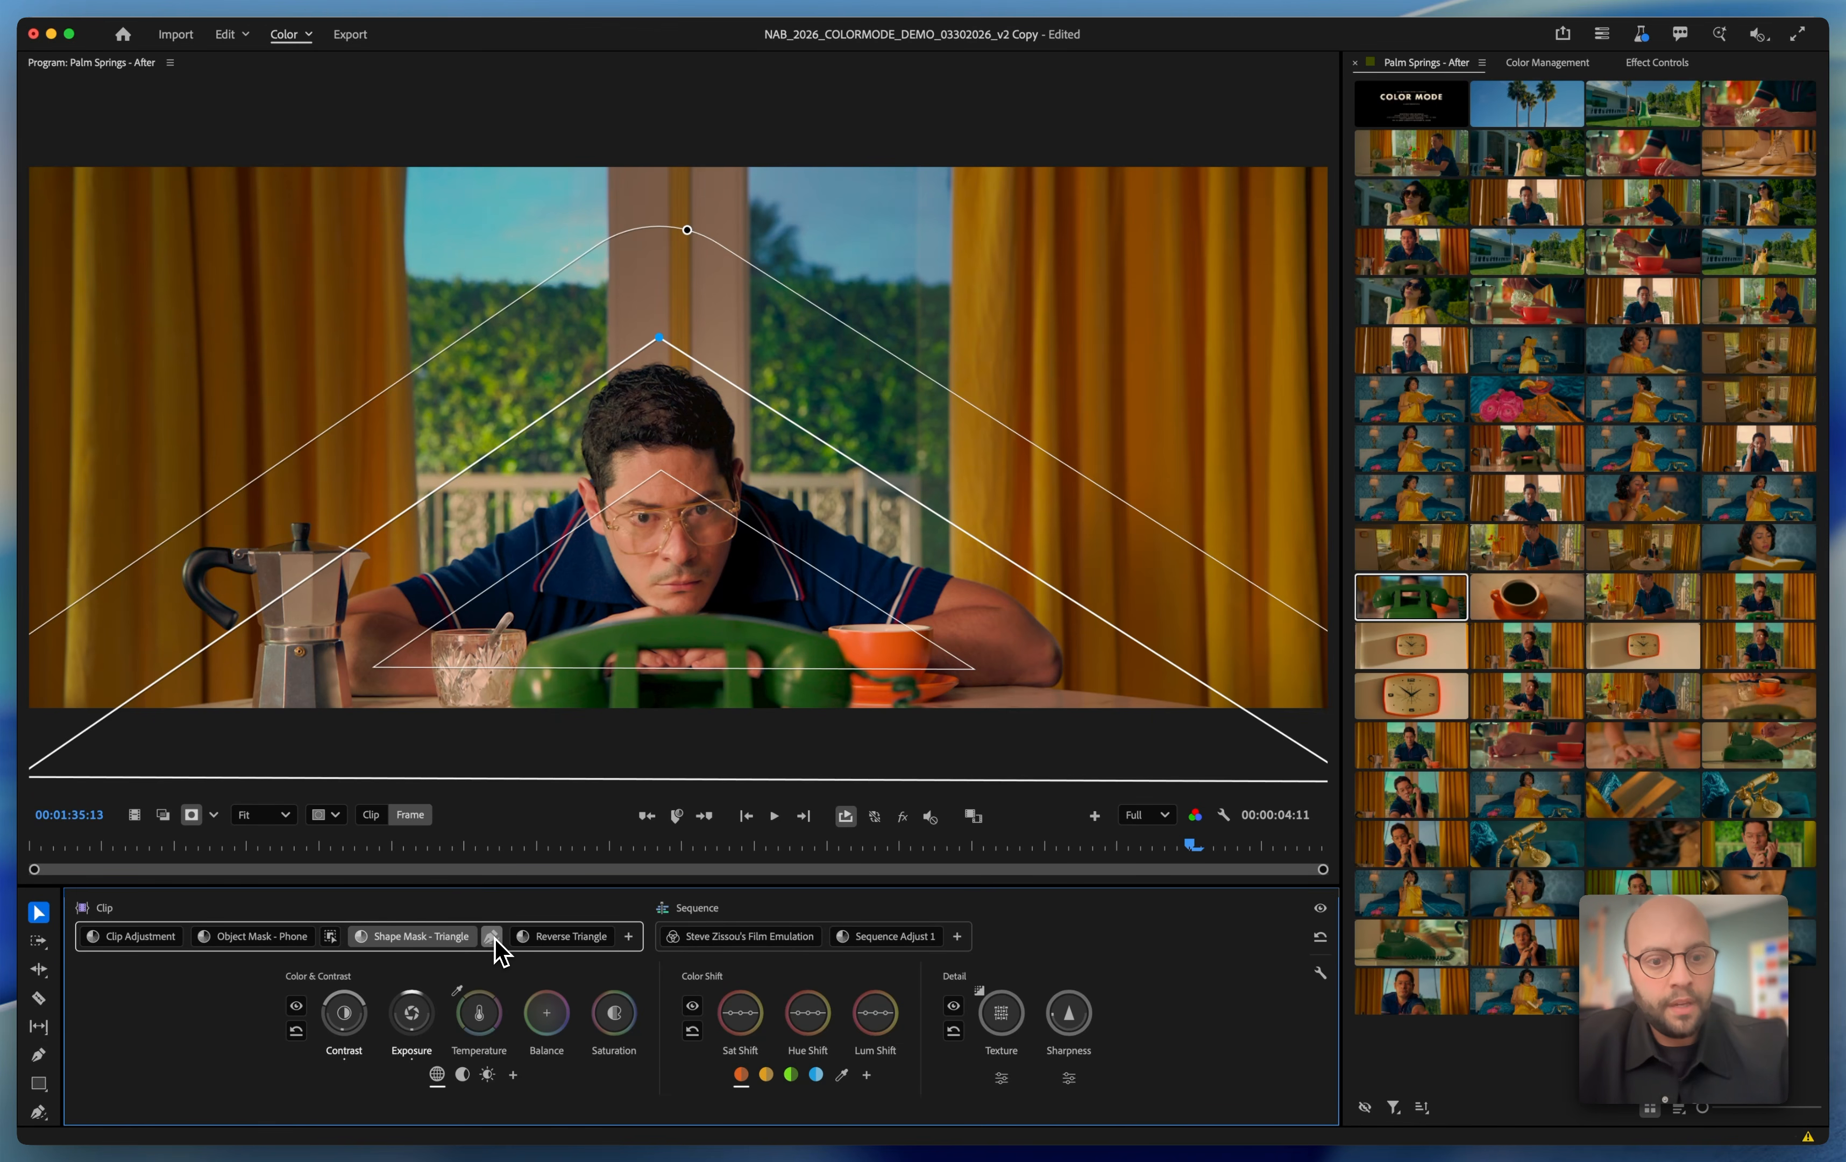
{"action": "right_click", "coordinate": [492, 938]}
{"action": "key", "text": "Escape"}
{"action": "right_click", "coordinate": [492, 938]}
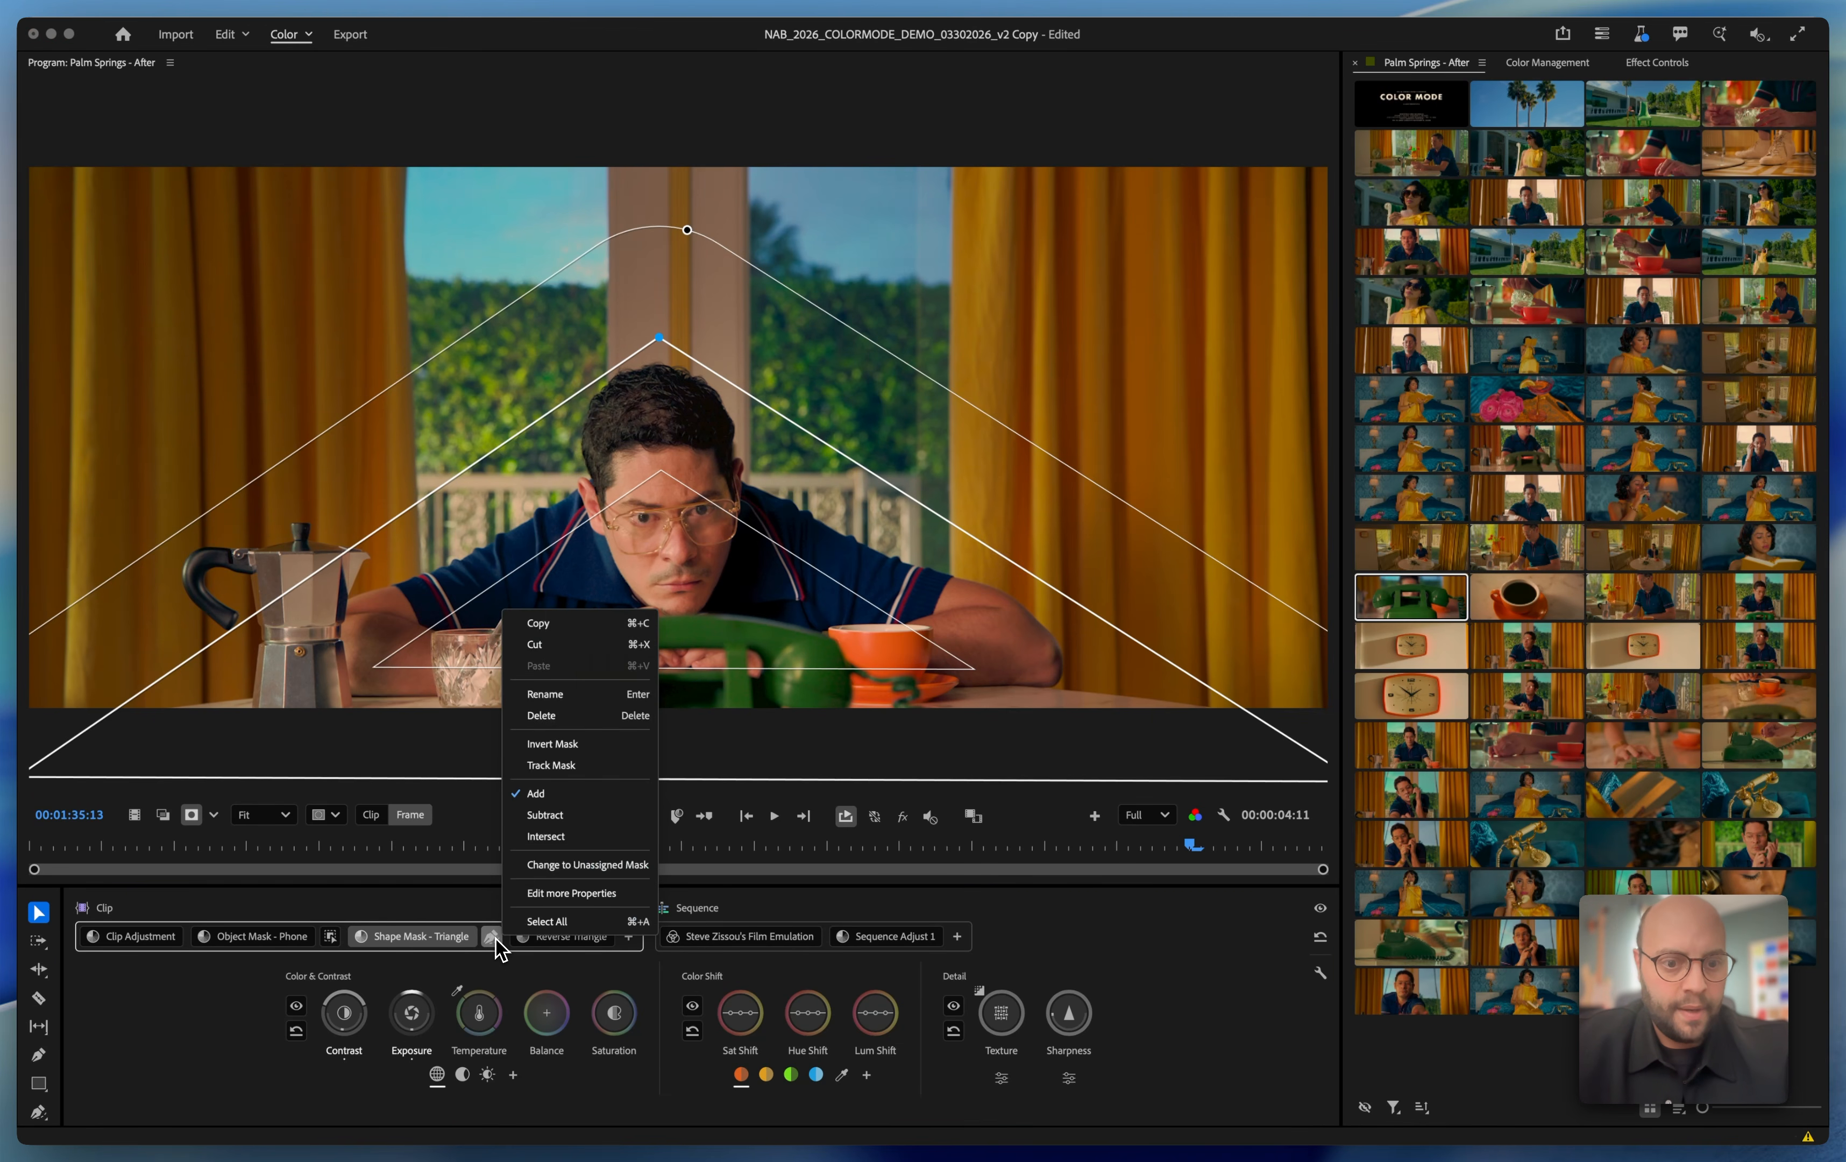
{"action": "key", "text": "Escape"}
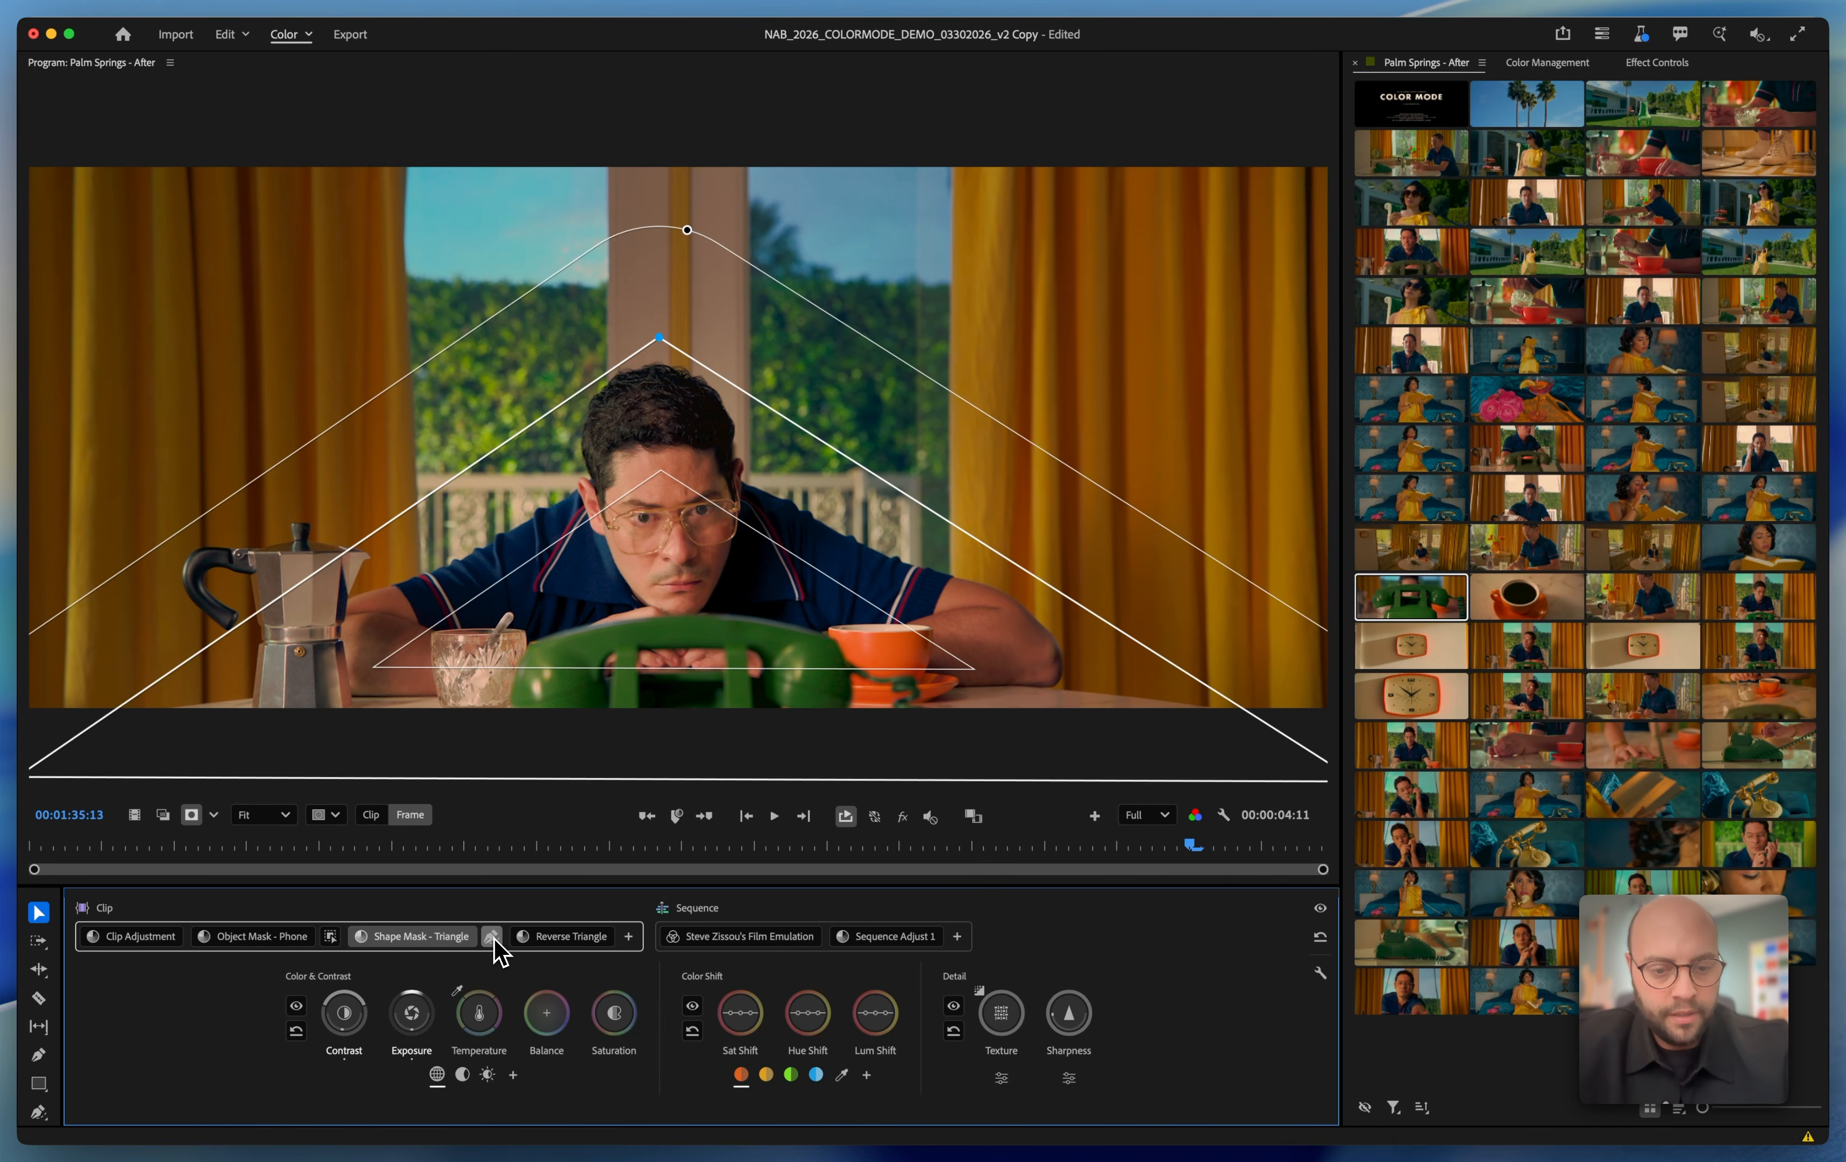
{"action": "left_click", "coordinate": [592, 940]}
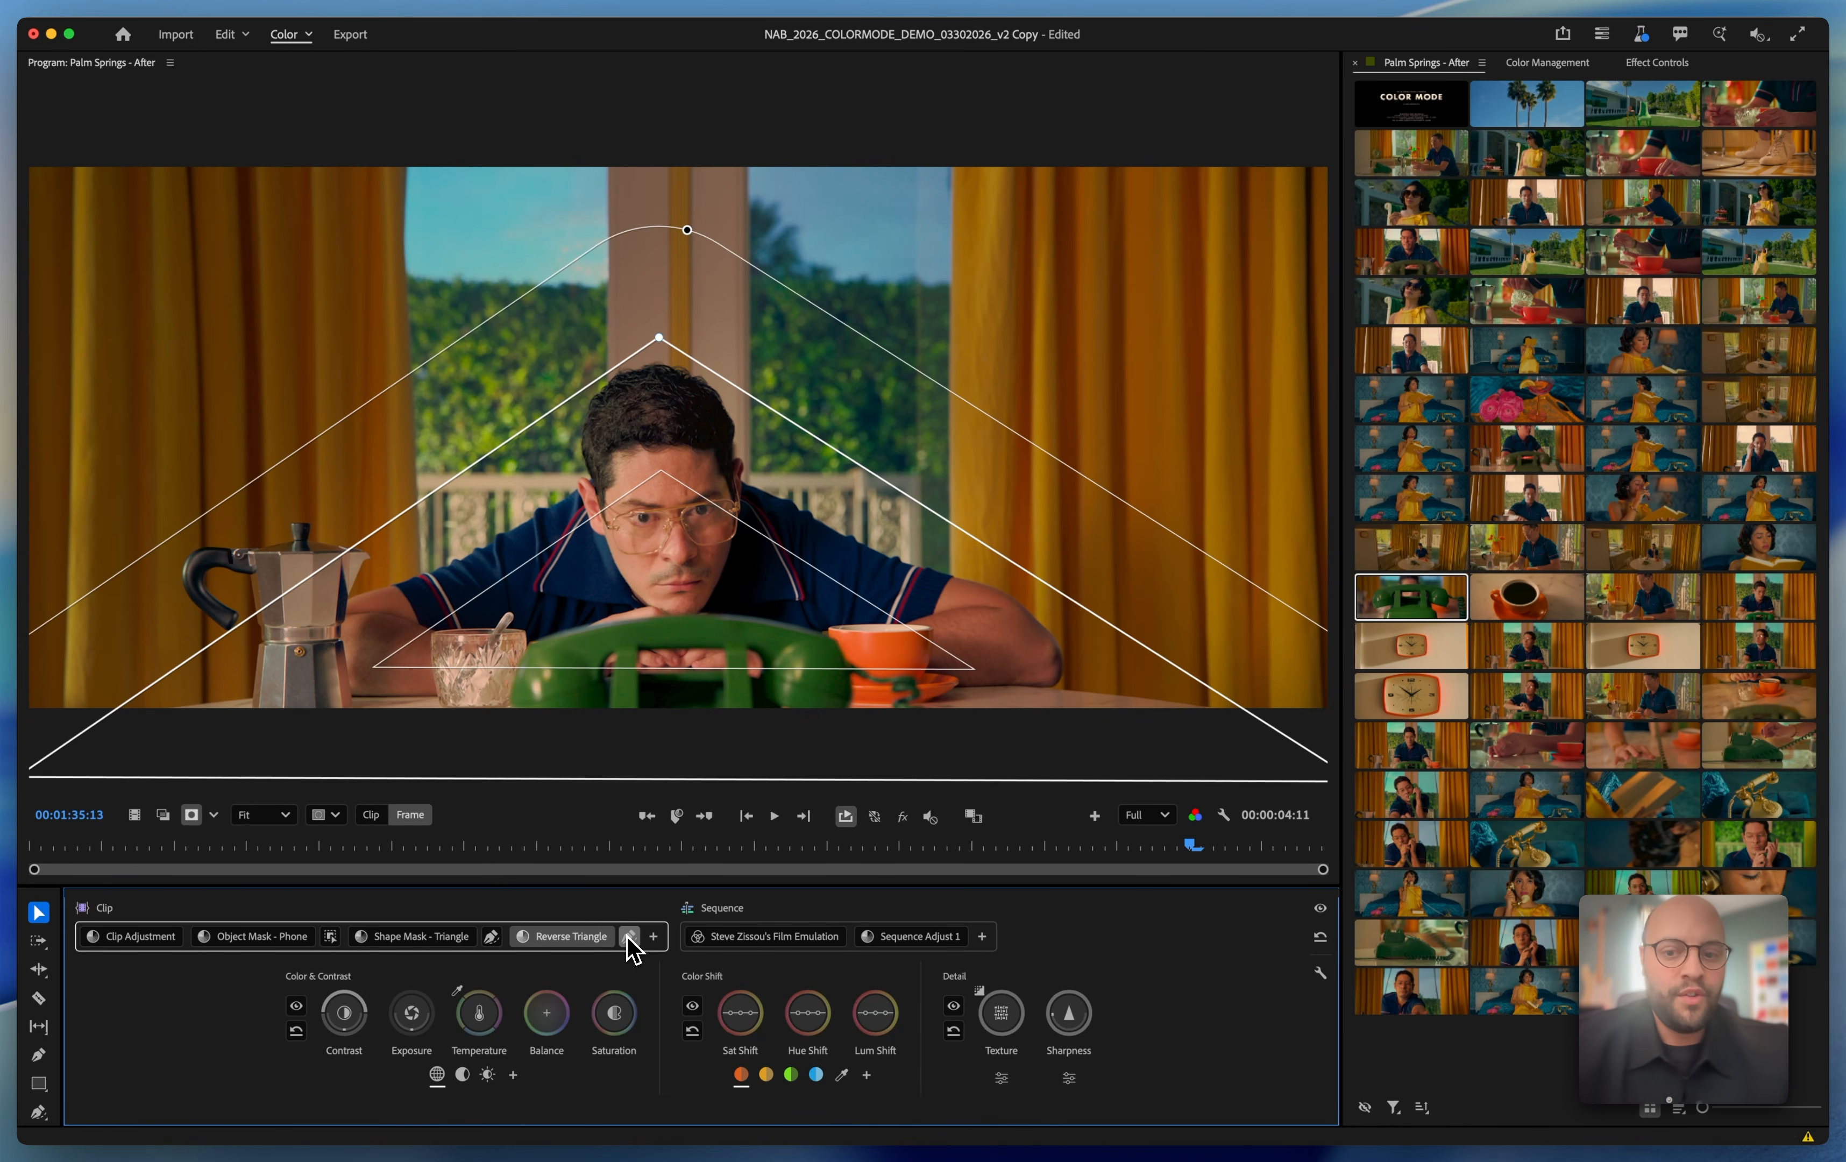
Toggle Reverse Triangle off and on, and scrub the whole shot to check the pasted mask's animation.
{"action": "left_click", "coordinate": [1325, 907]}
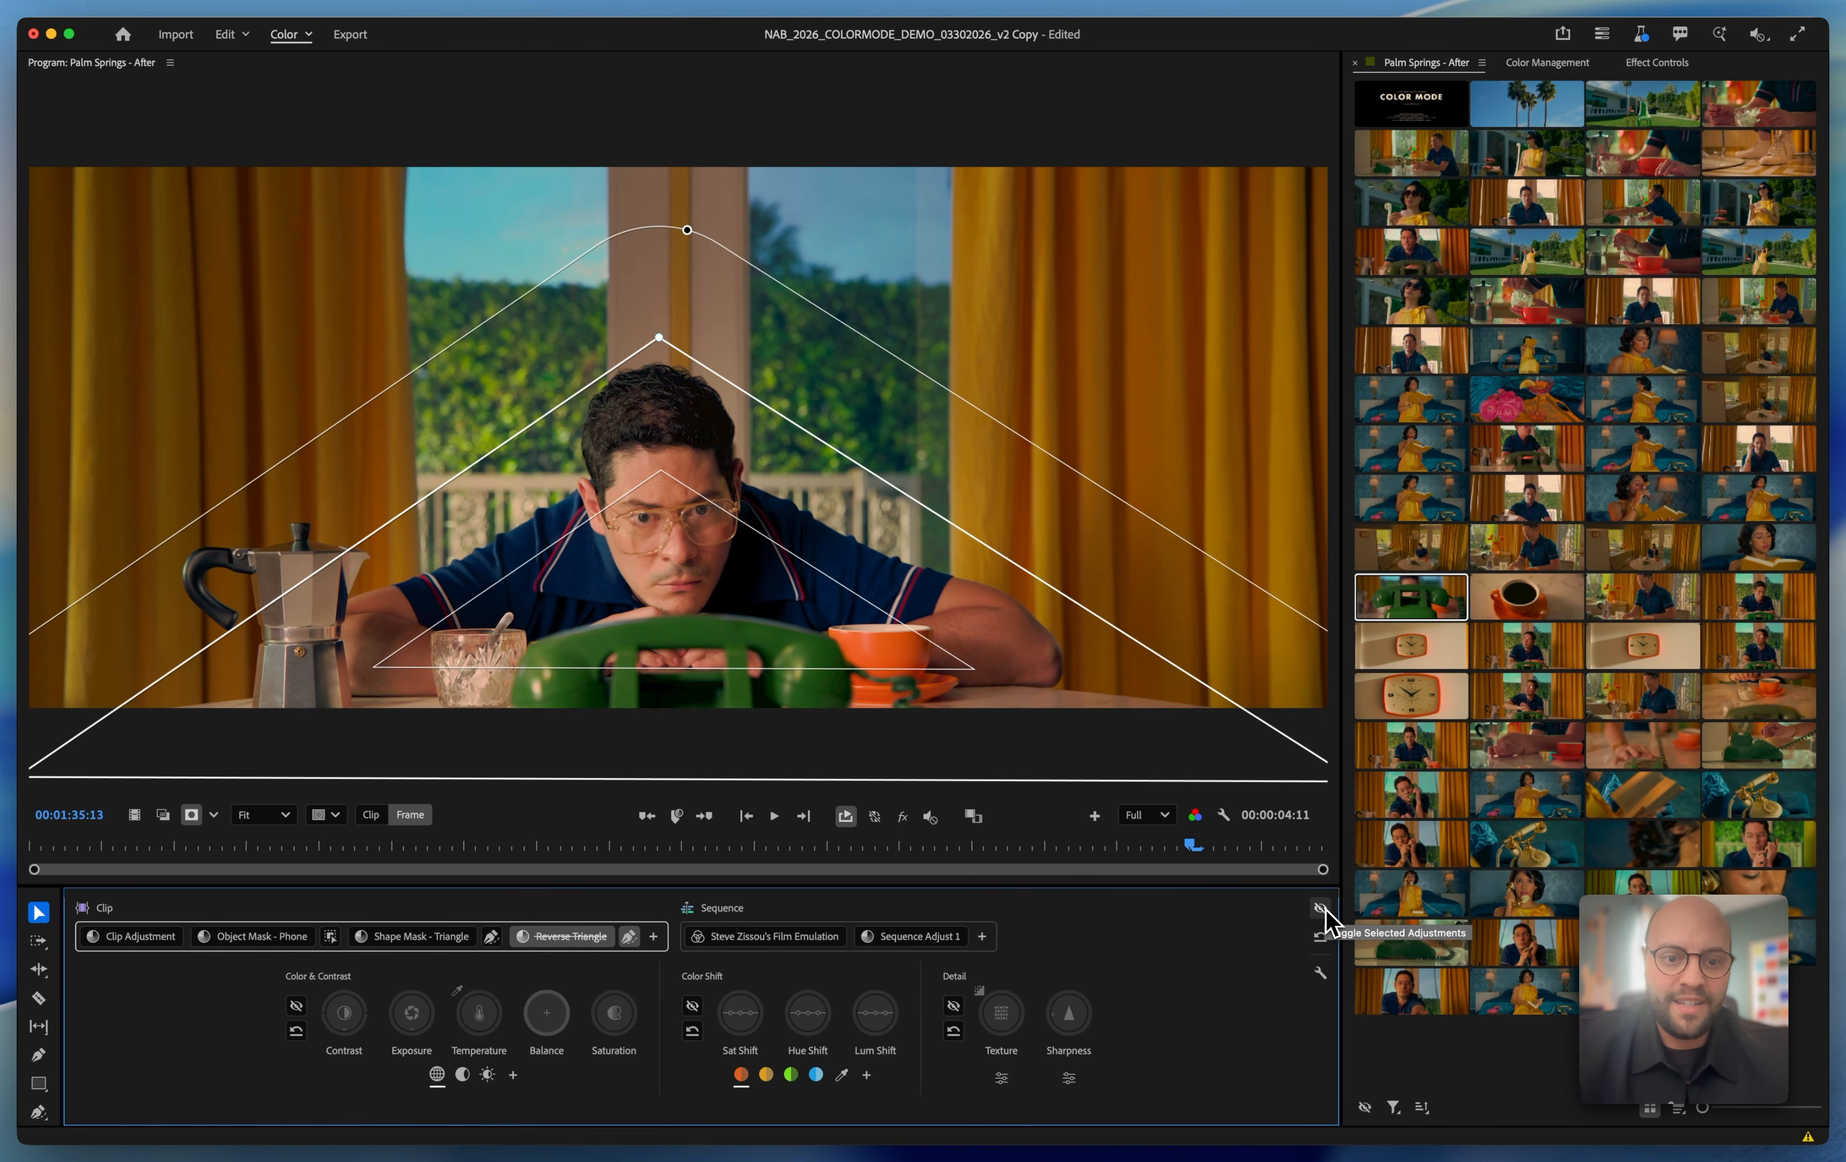
{"action": "left_click", "coordinate": [1321, 909]}
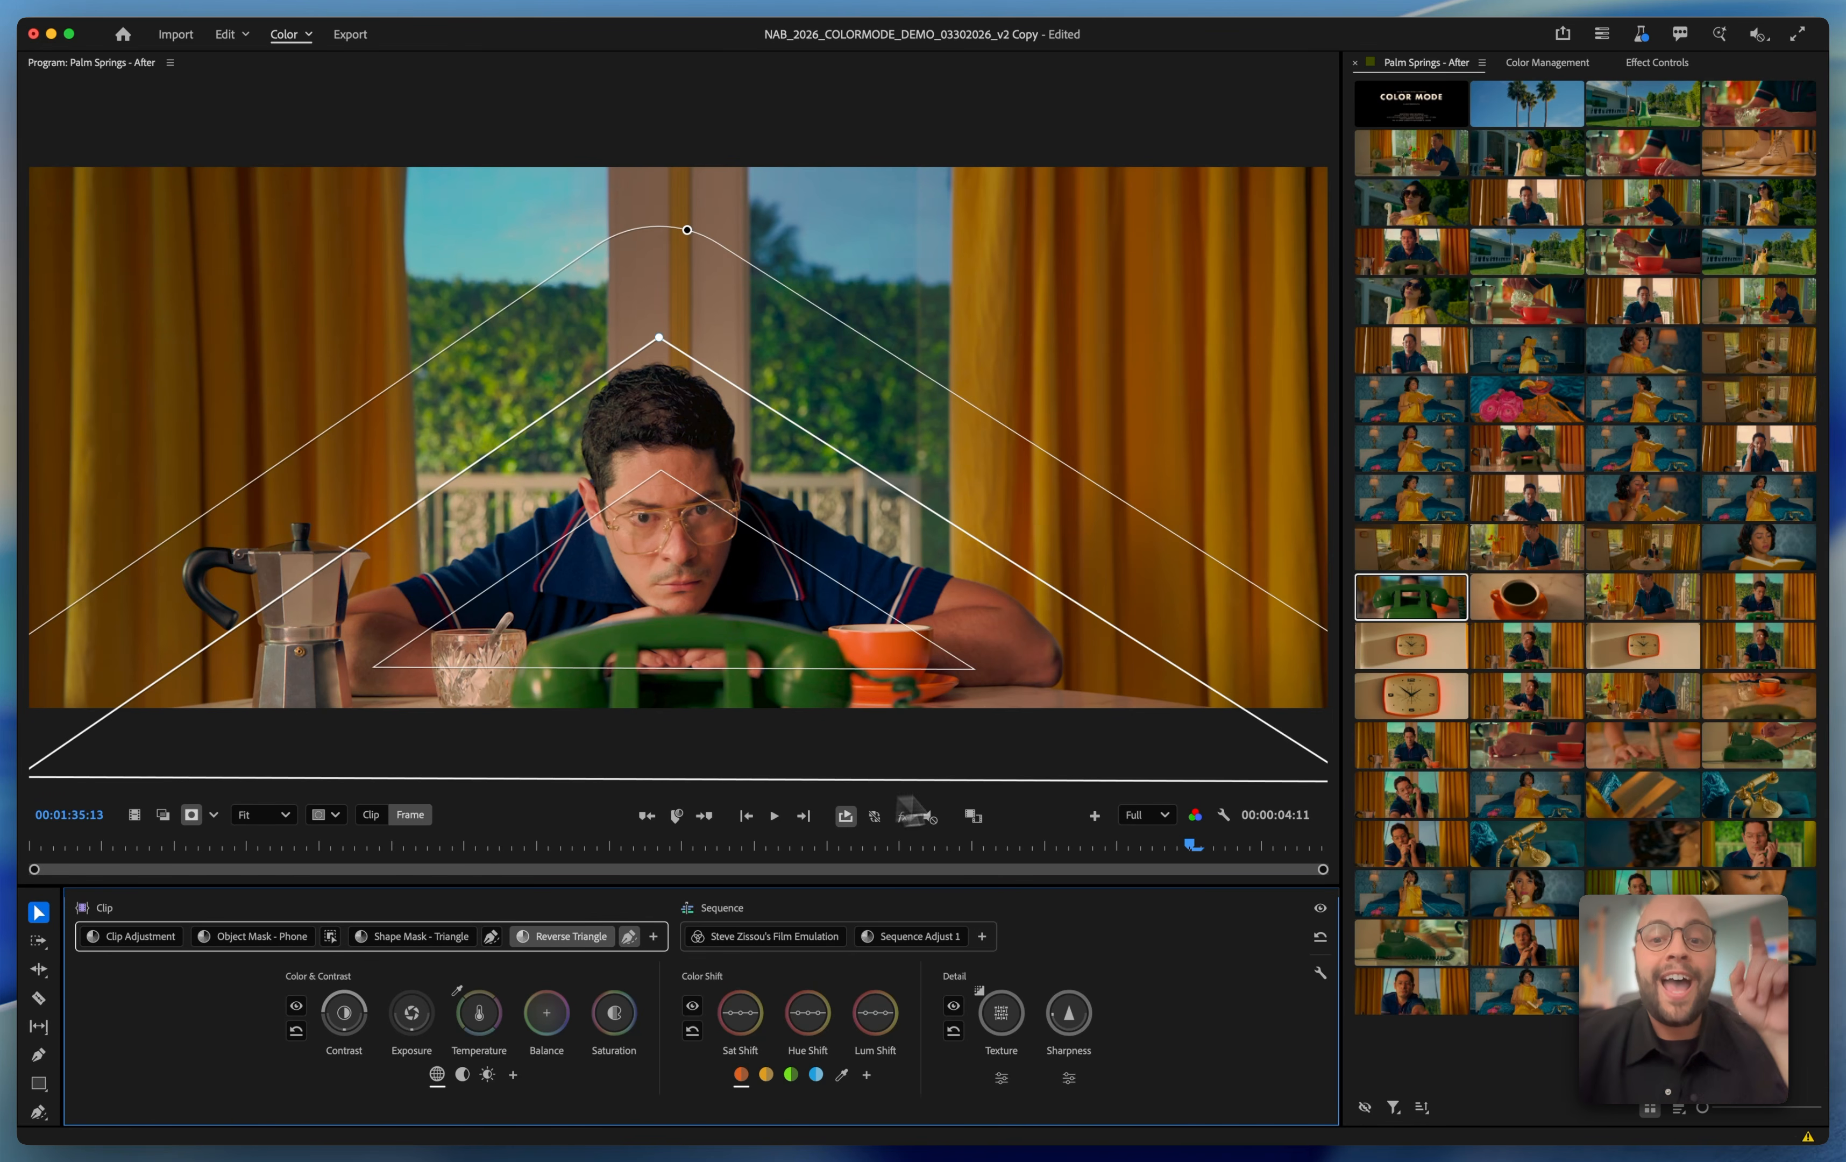
{"action": "left_click_drag", "start_coordinate": [1193, 845], "coordinate": [3, 791]}
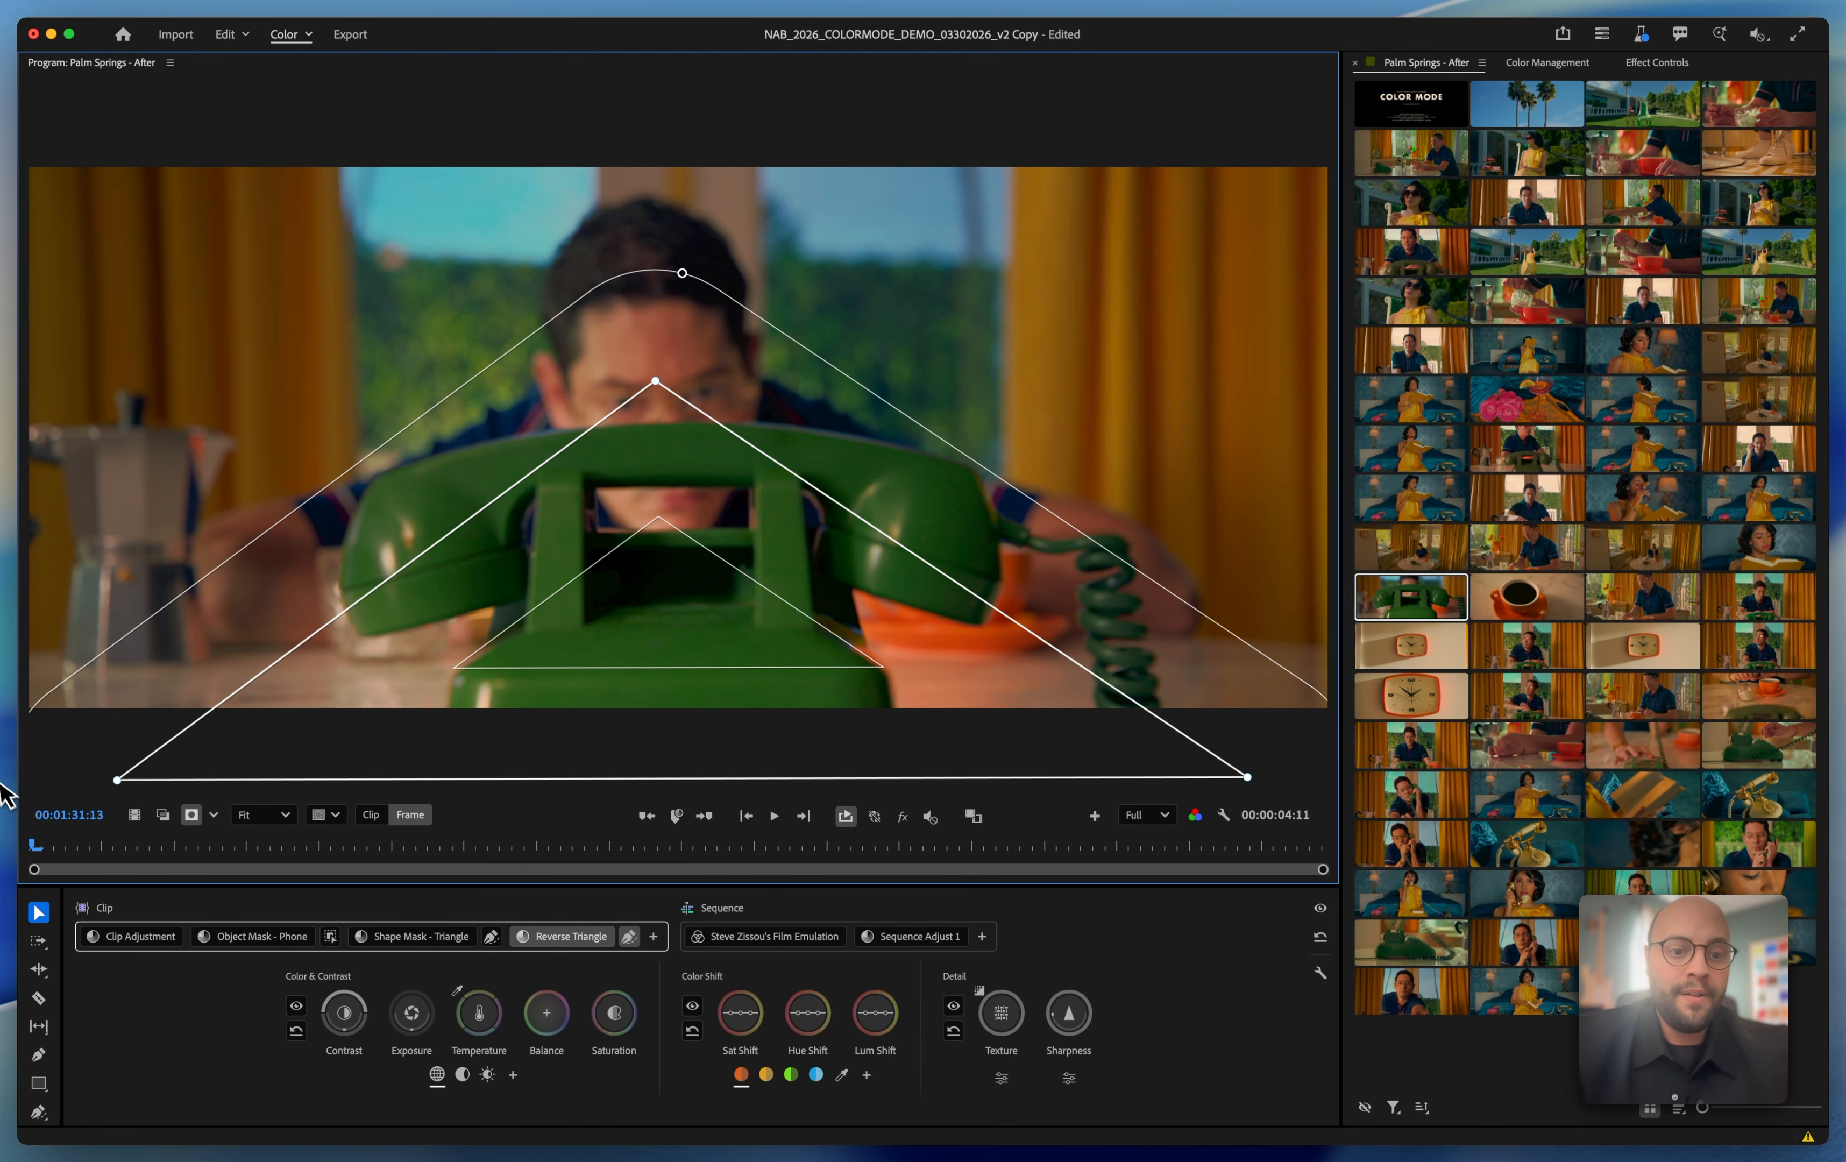
{"action": "left_click", "coordinate": [1202, 845]}
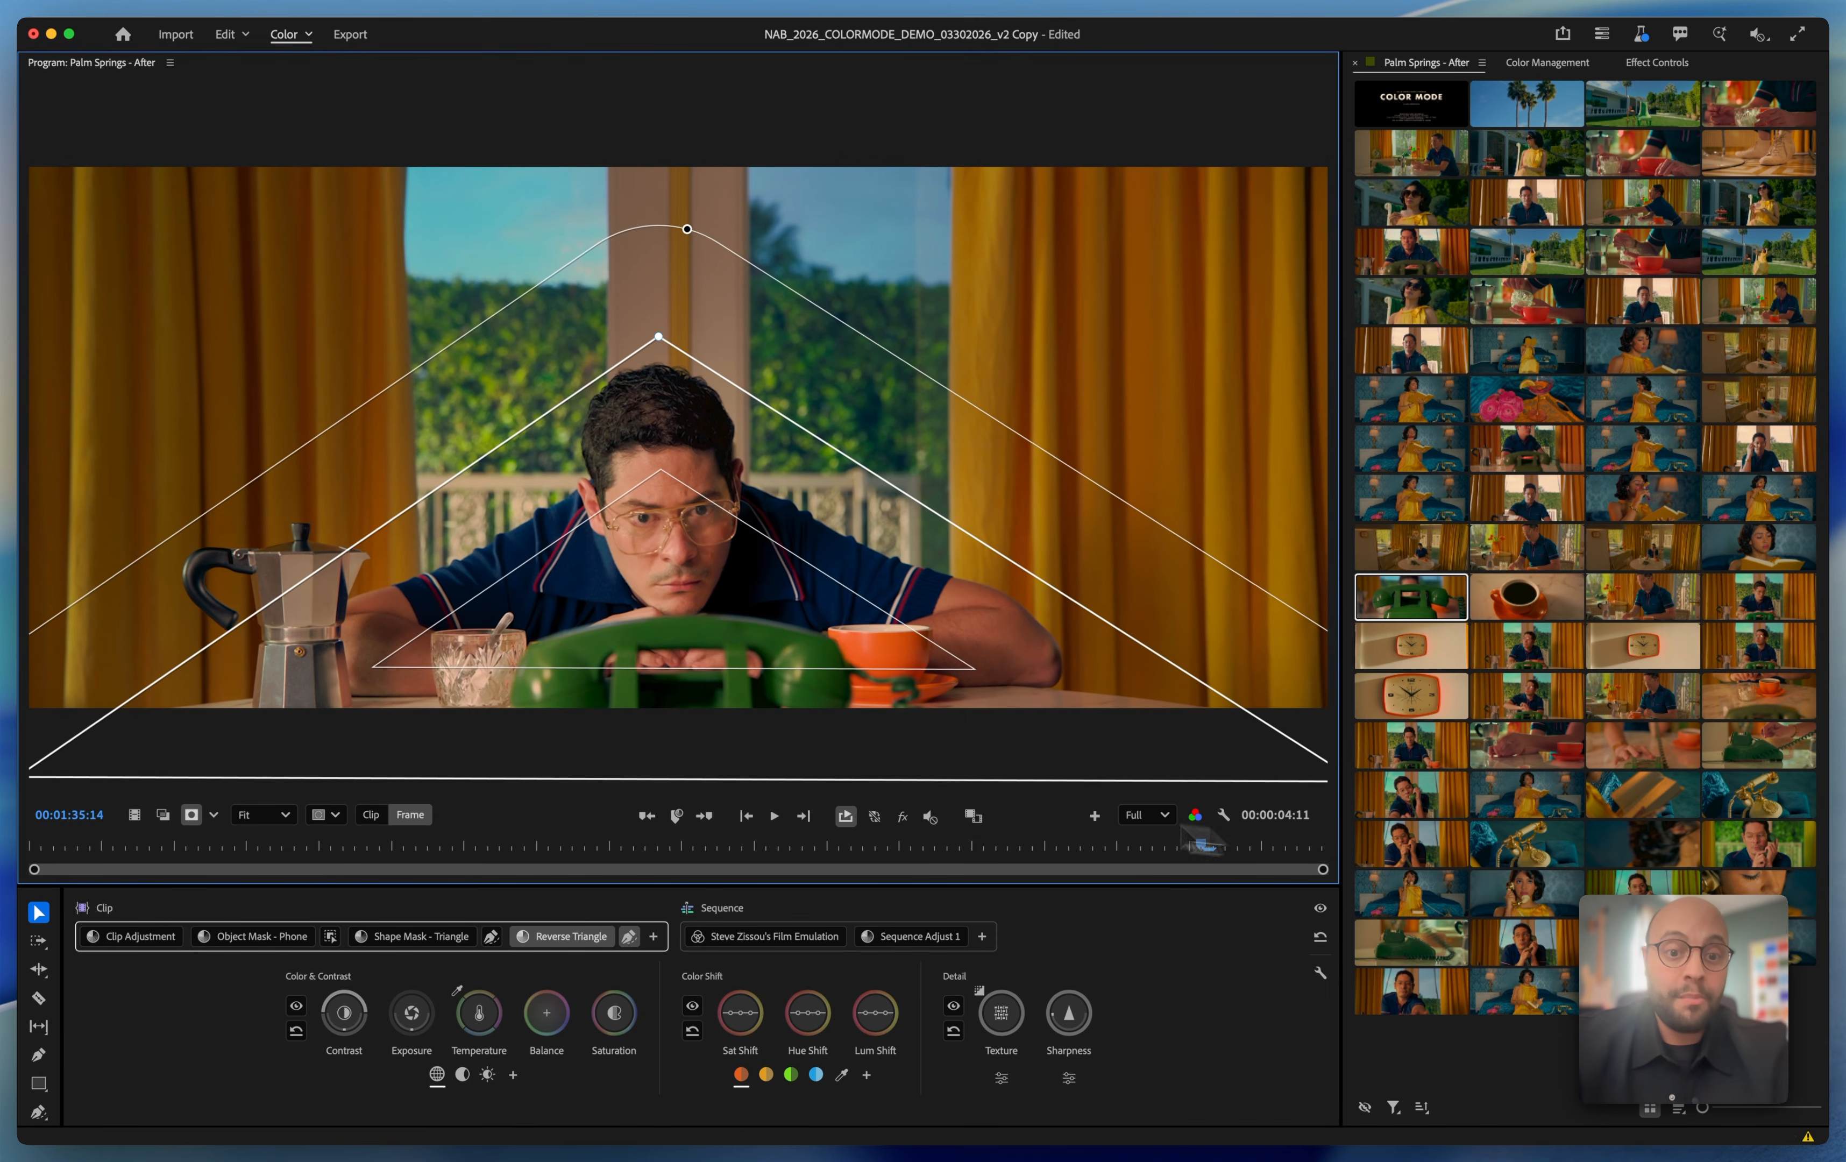
{"action": "left_click_drag", "start_coordinate": [1193, 830], "coordinate": [1494, 921]}
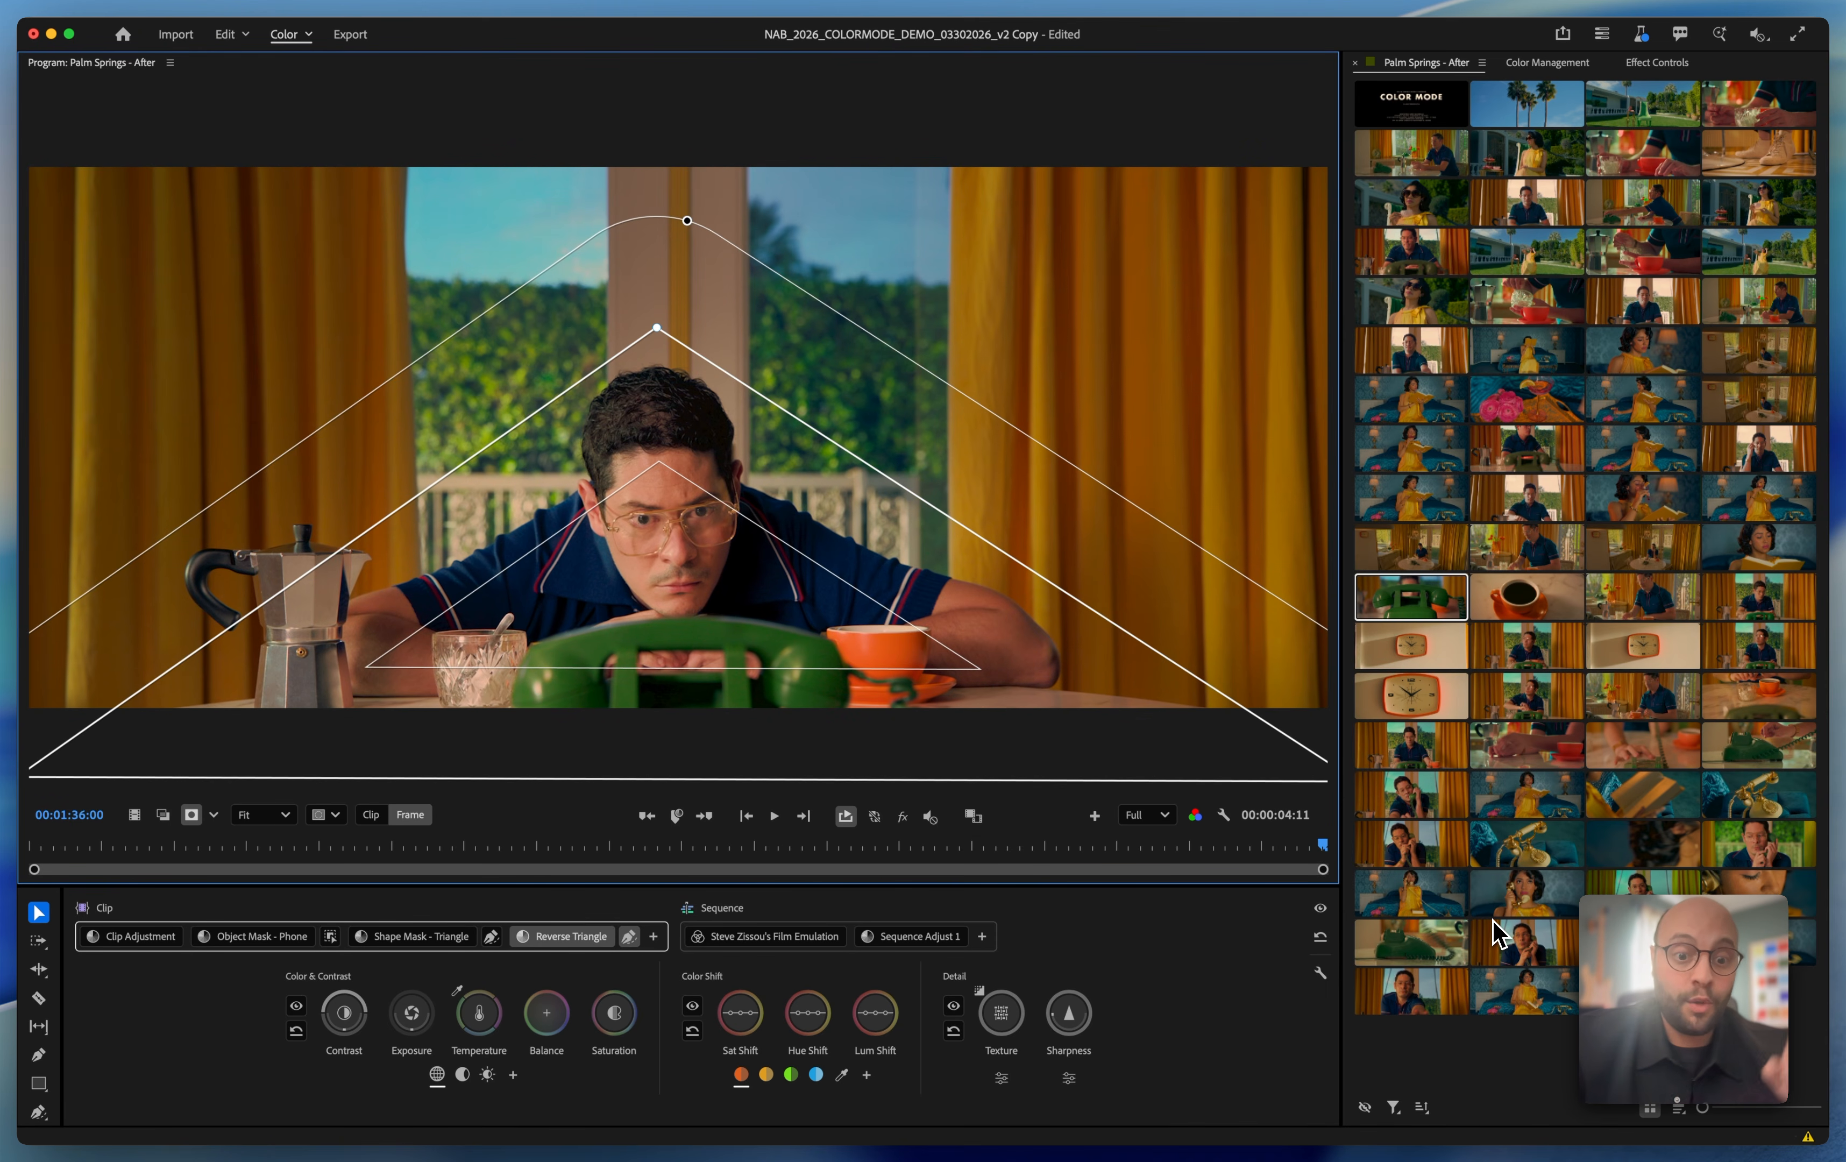
Invert the Reverse Triangle mask and display its coverage with the Red Overlay.
{"action": "right_click", "coordinate": [705, 557]}
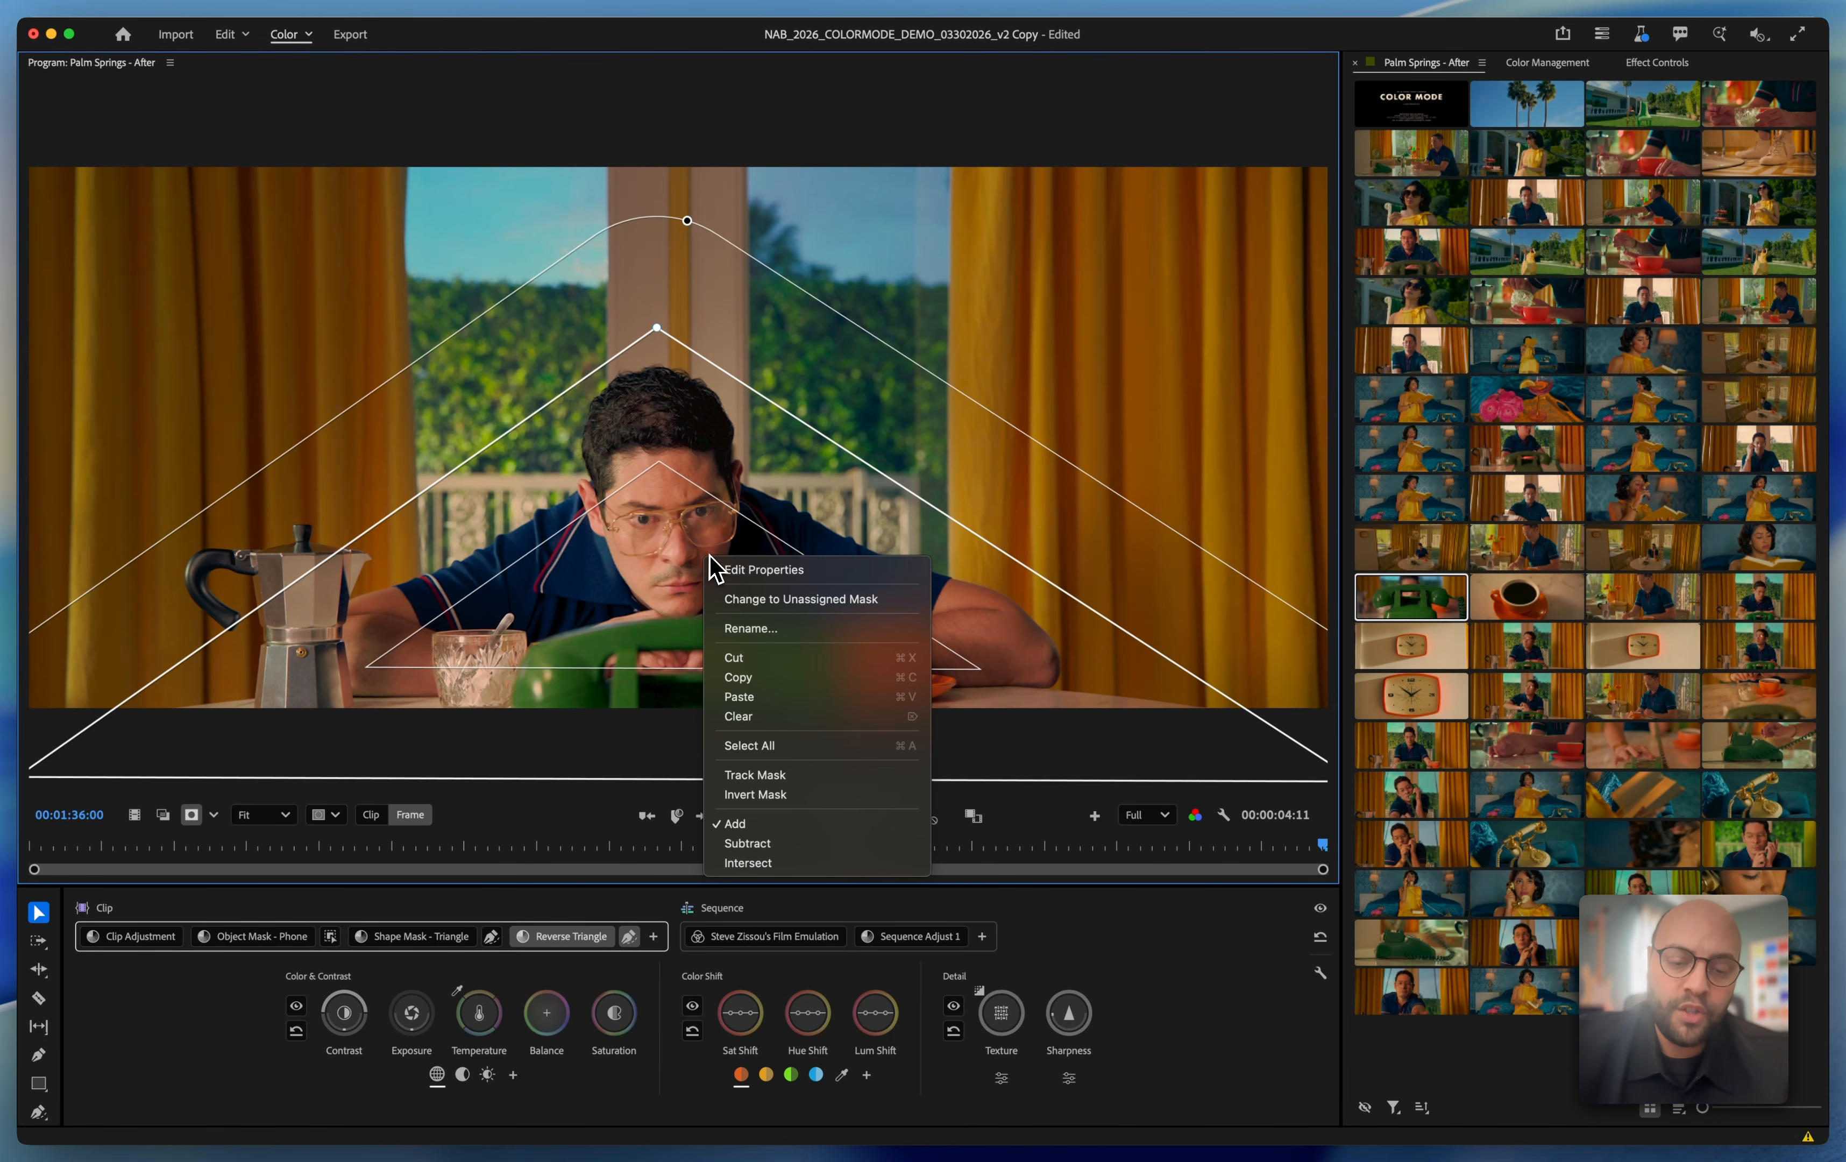
{"action": "left_click", "coordinate": [746, 796]}
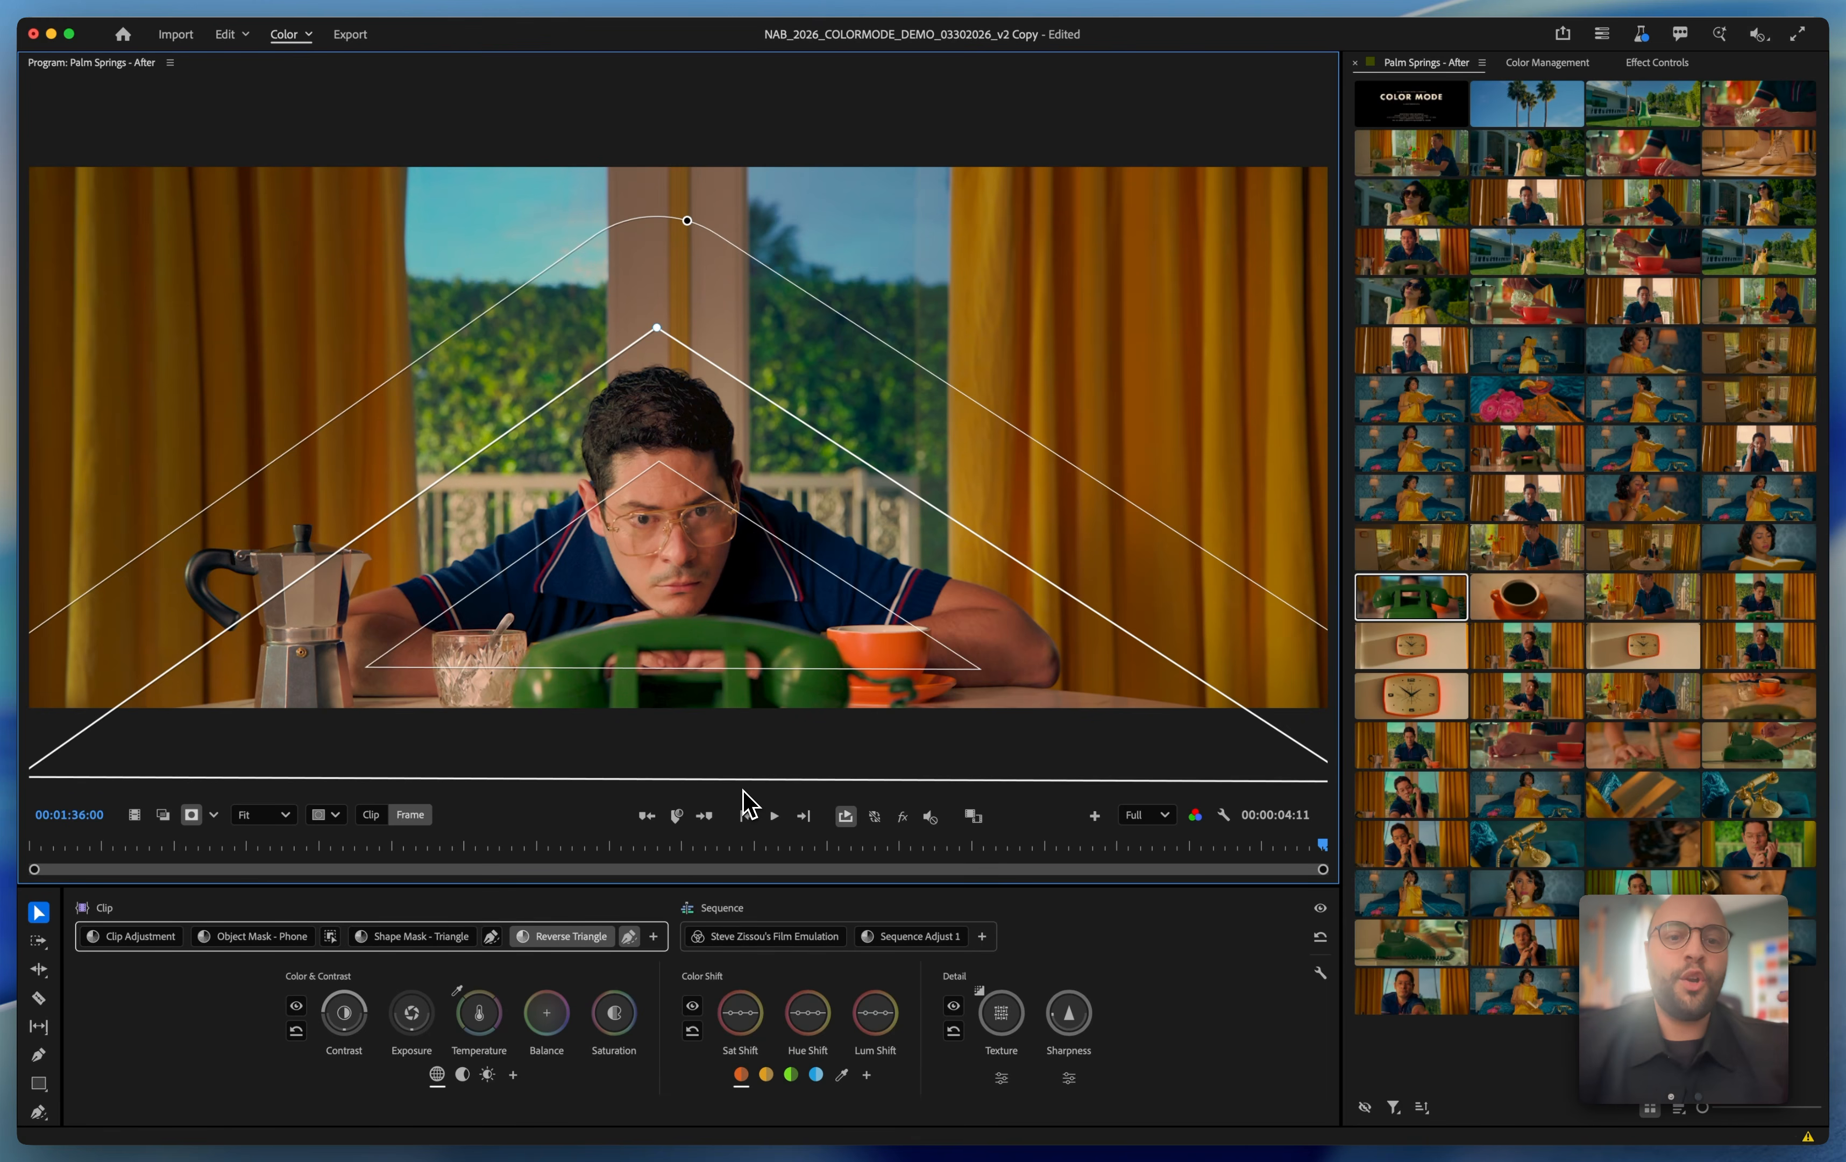
{"action": "left_click", "coordinate": [326, 814]}
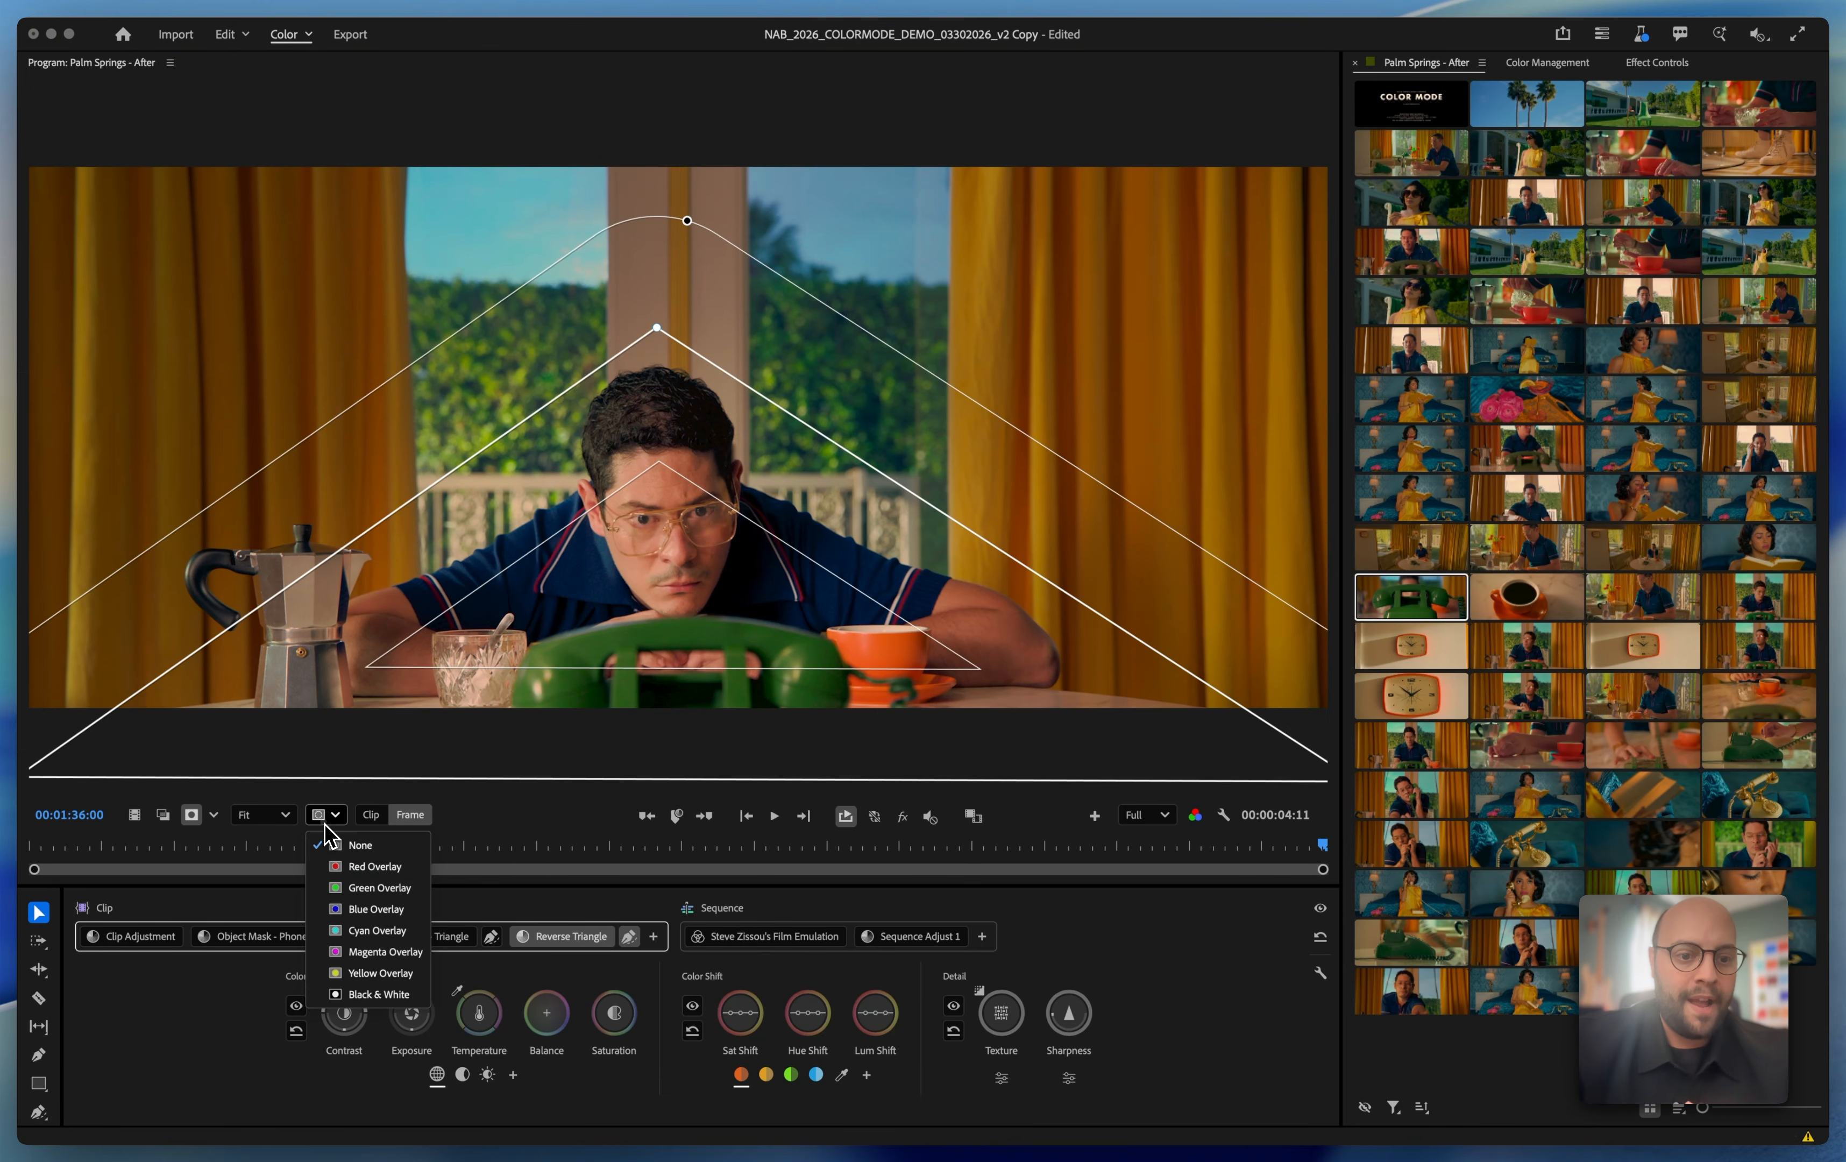
{"action": "left_click", "coordinate": [329, 865]}
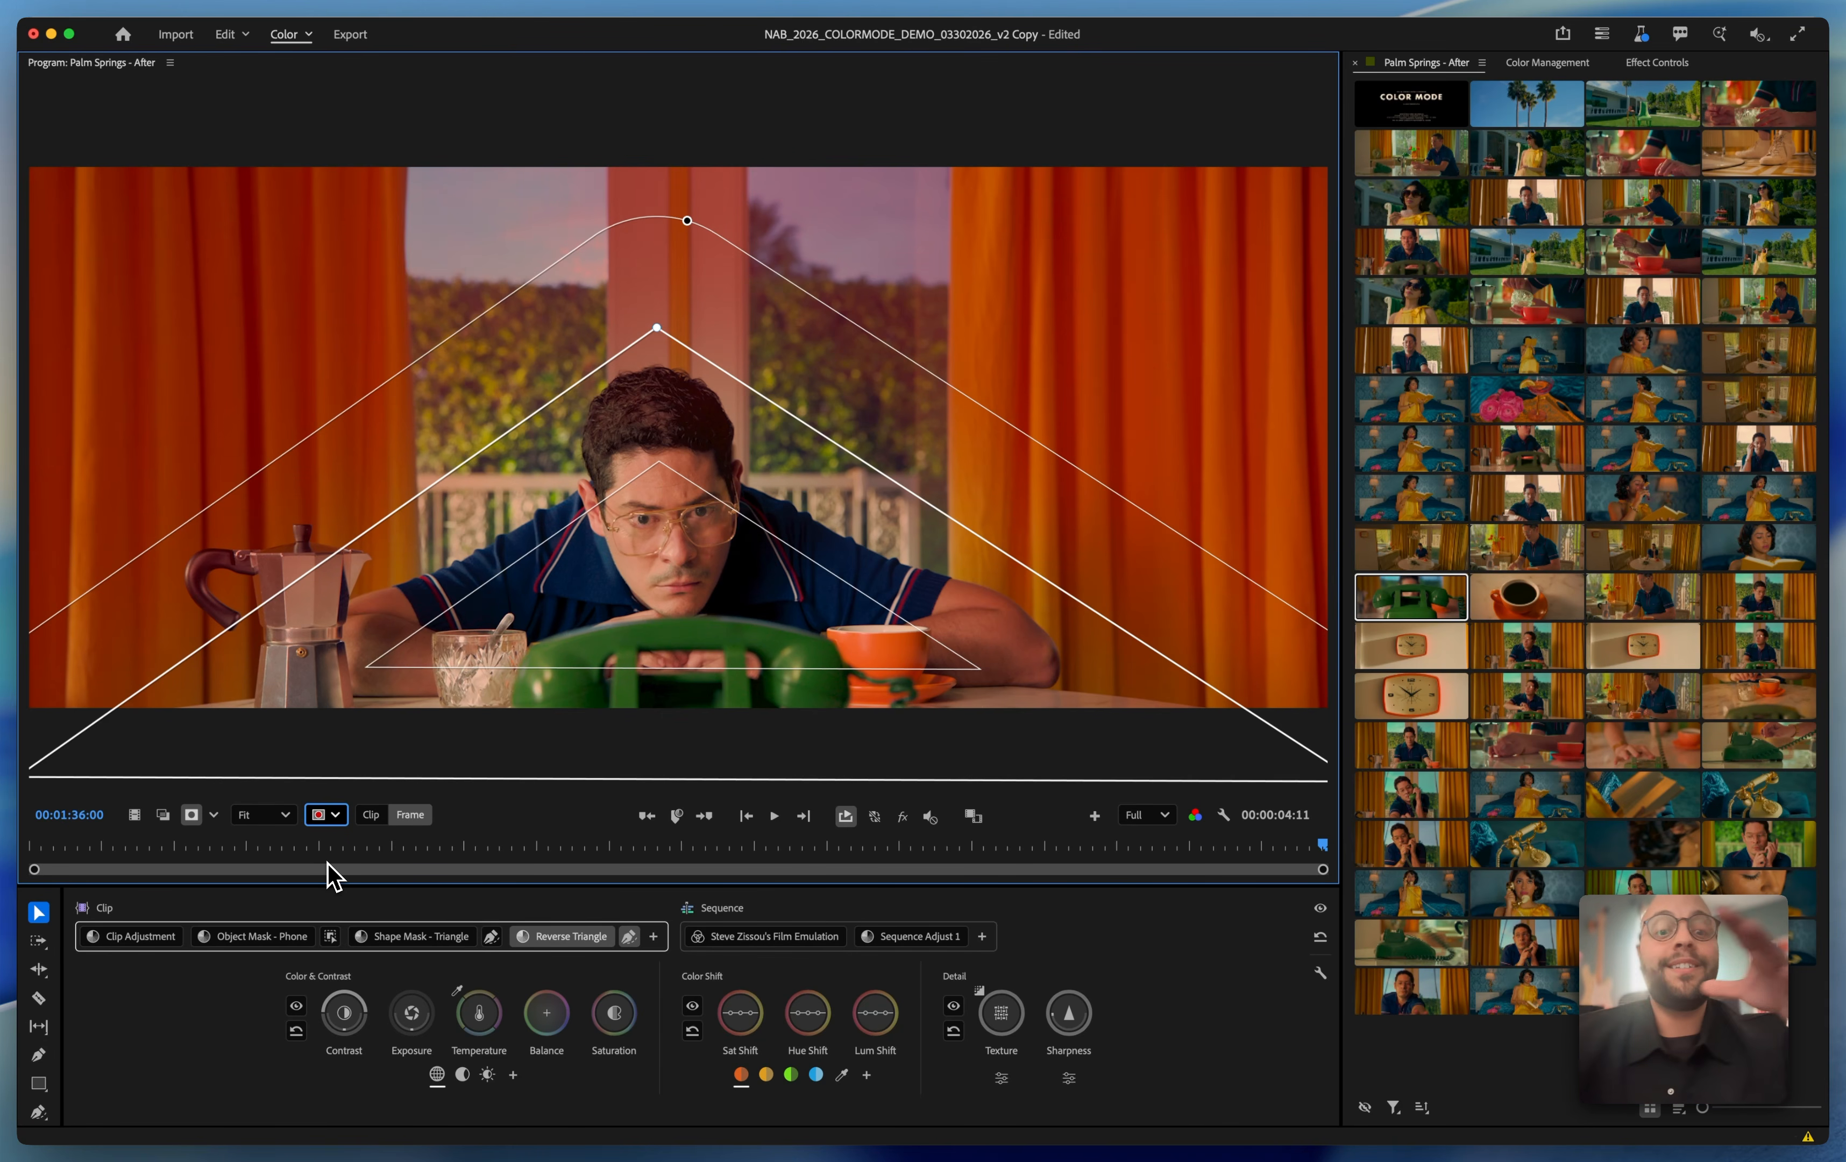
Compare the red overlays of the Shape Mask - Triangle and Reverse Triangle masks, and set the overlay back to None.
{"action": "left_click", "coordinate": [406, 938]}
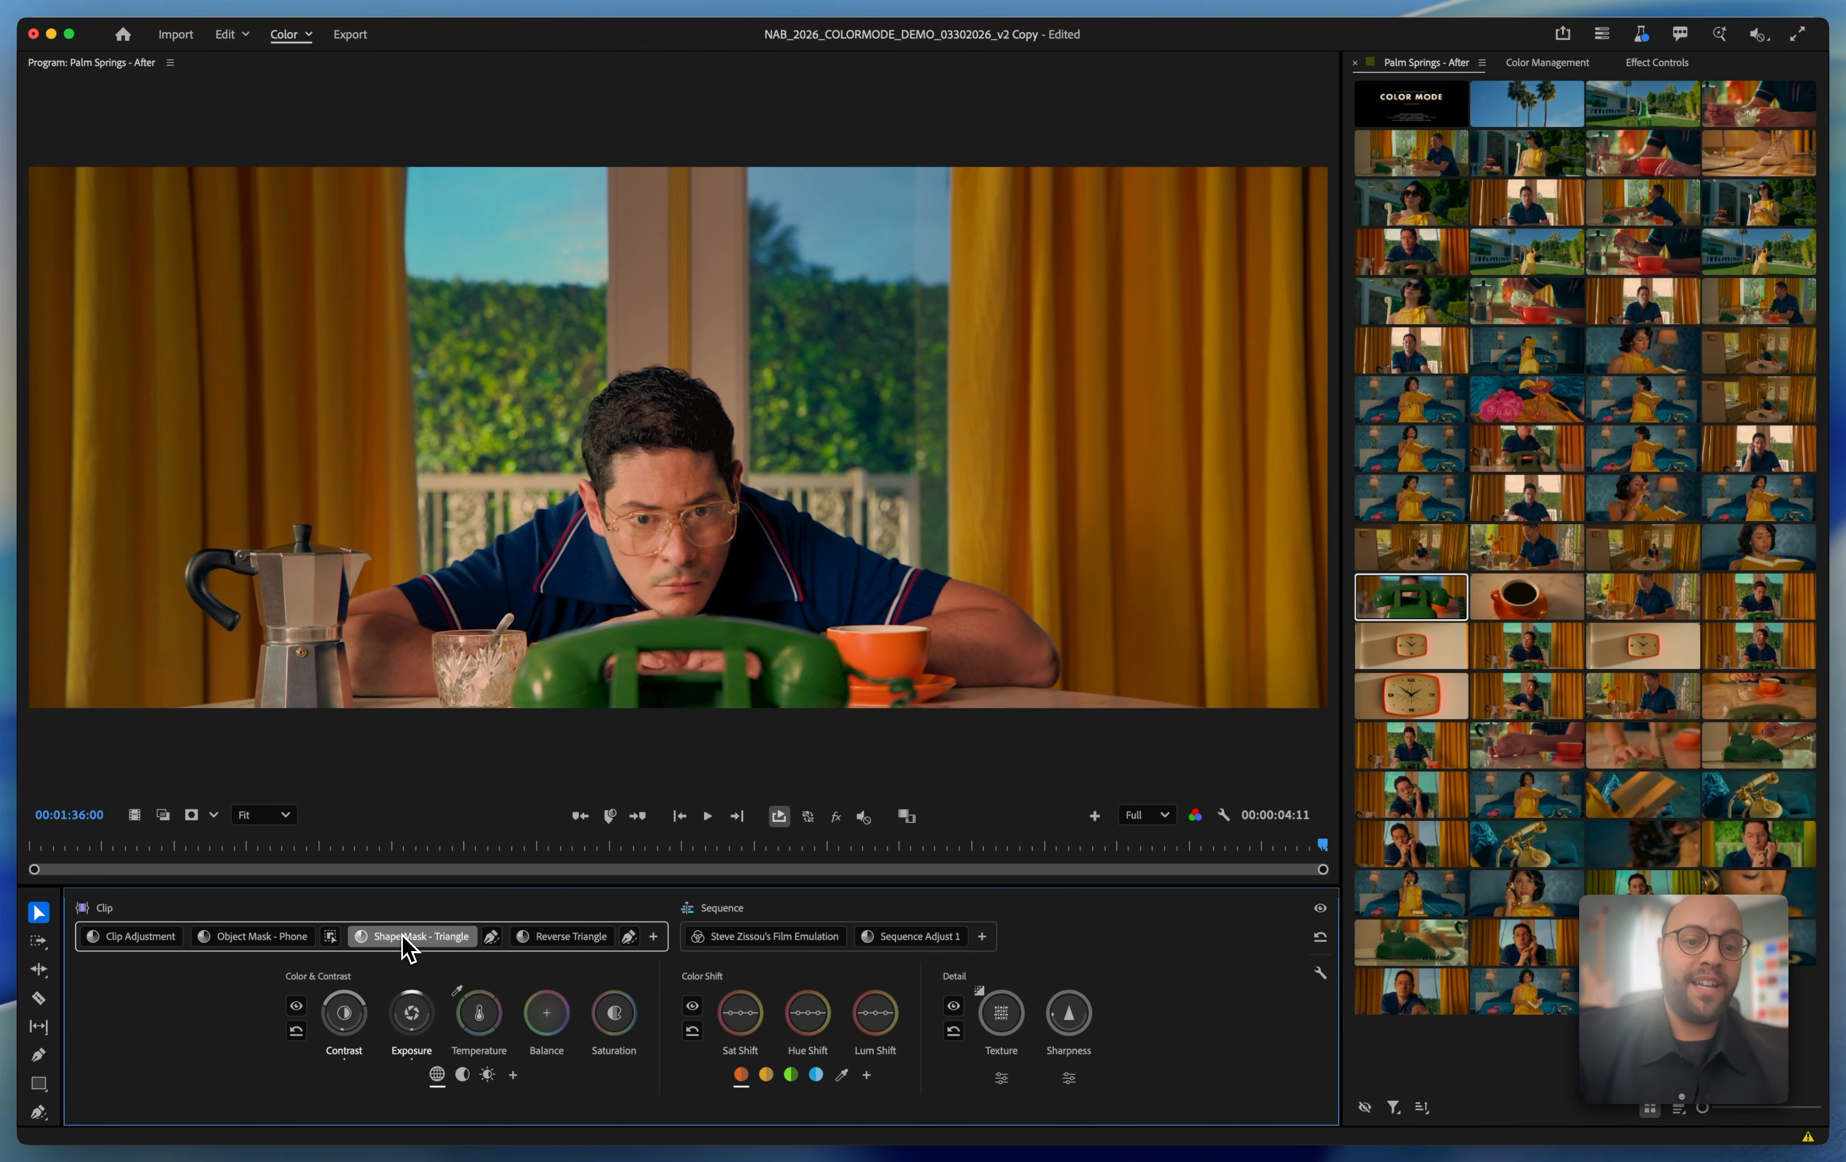
{"action": "left_click", "coordinate": [491, 937]}
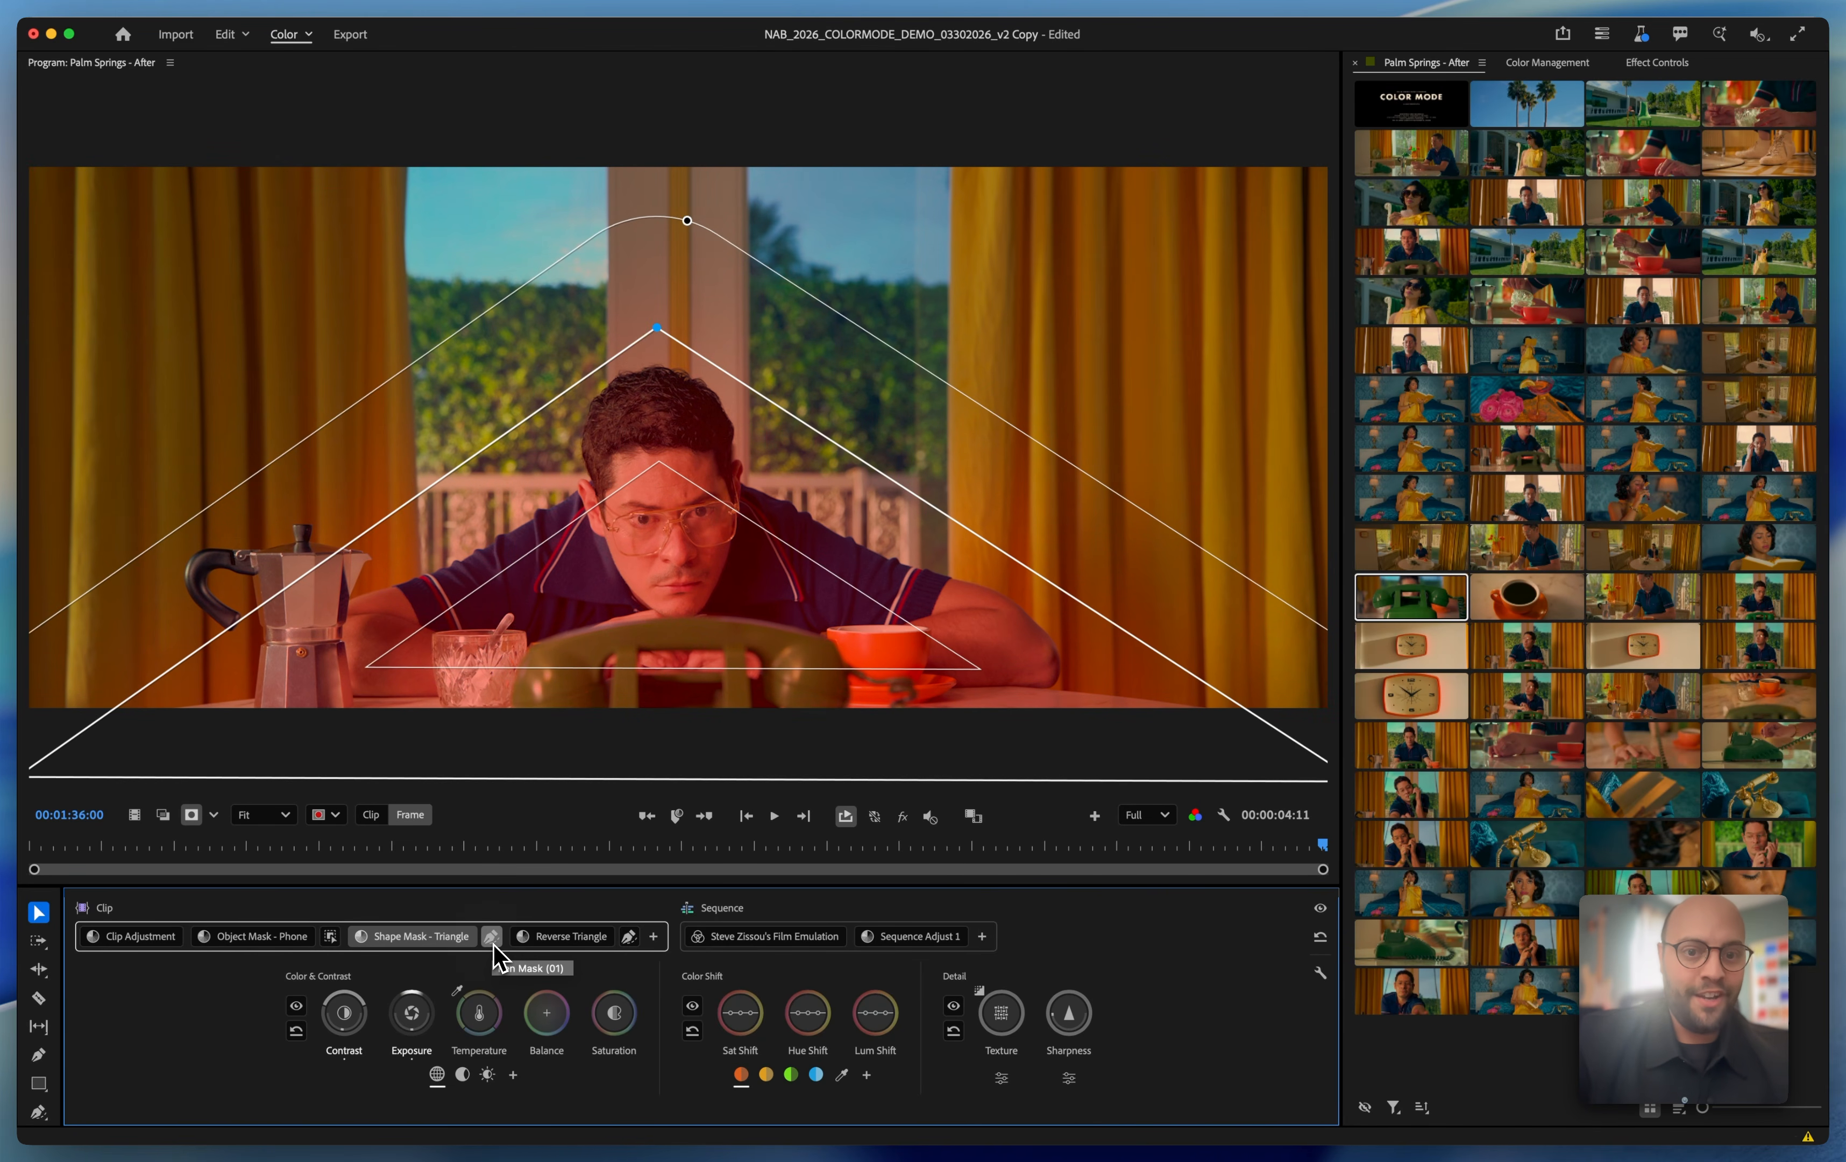
{"action": "left_click", "coordinate": [630, 941]}
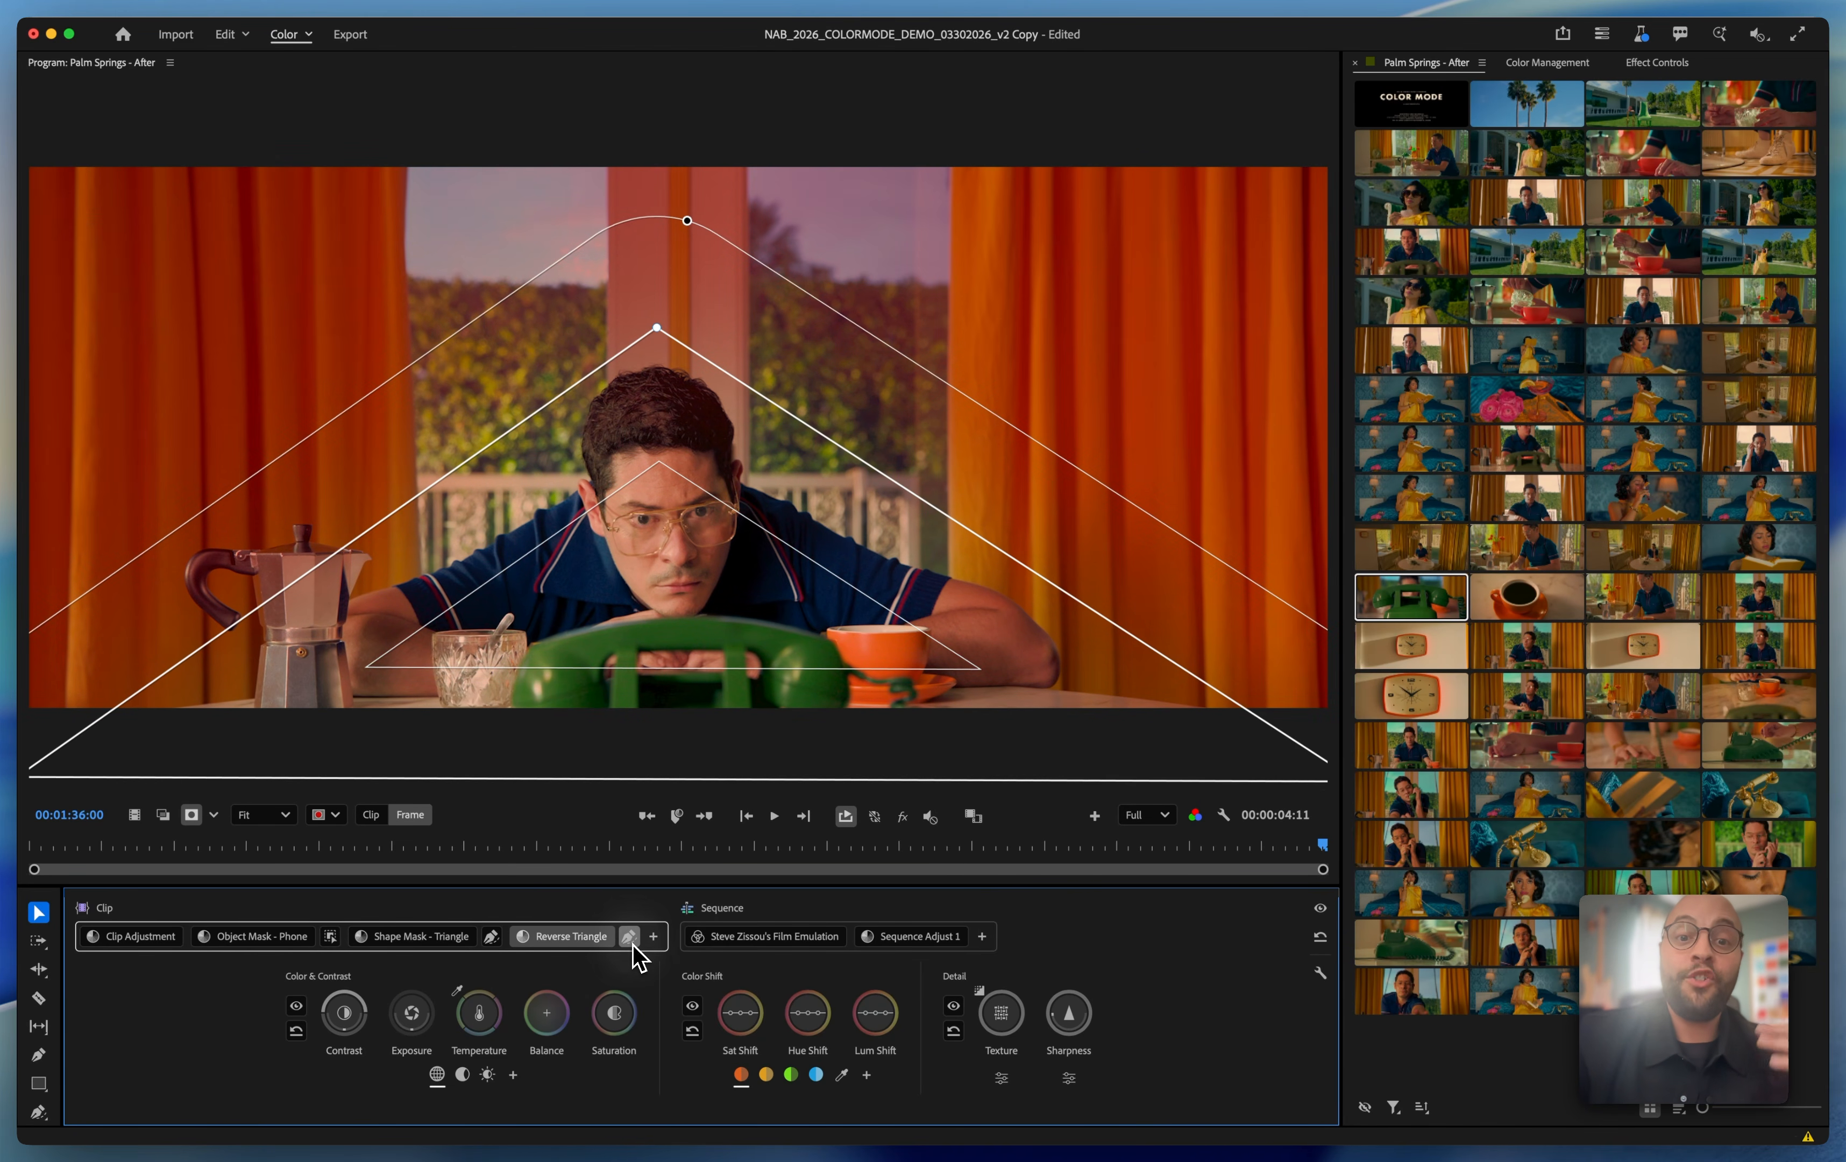
{"action": "left_click", "coordinate": [331, 816]}
{"action": "left_click", "coordinate": [335, 852]}
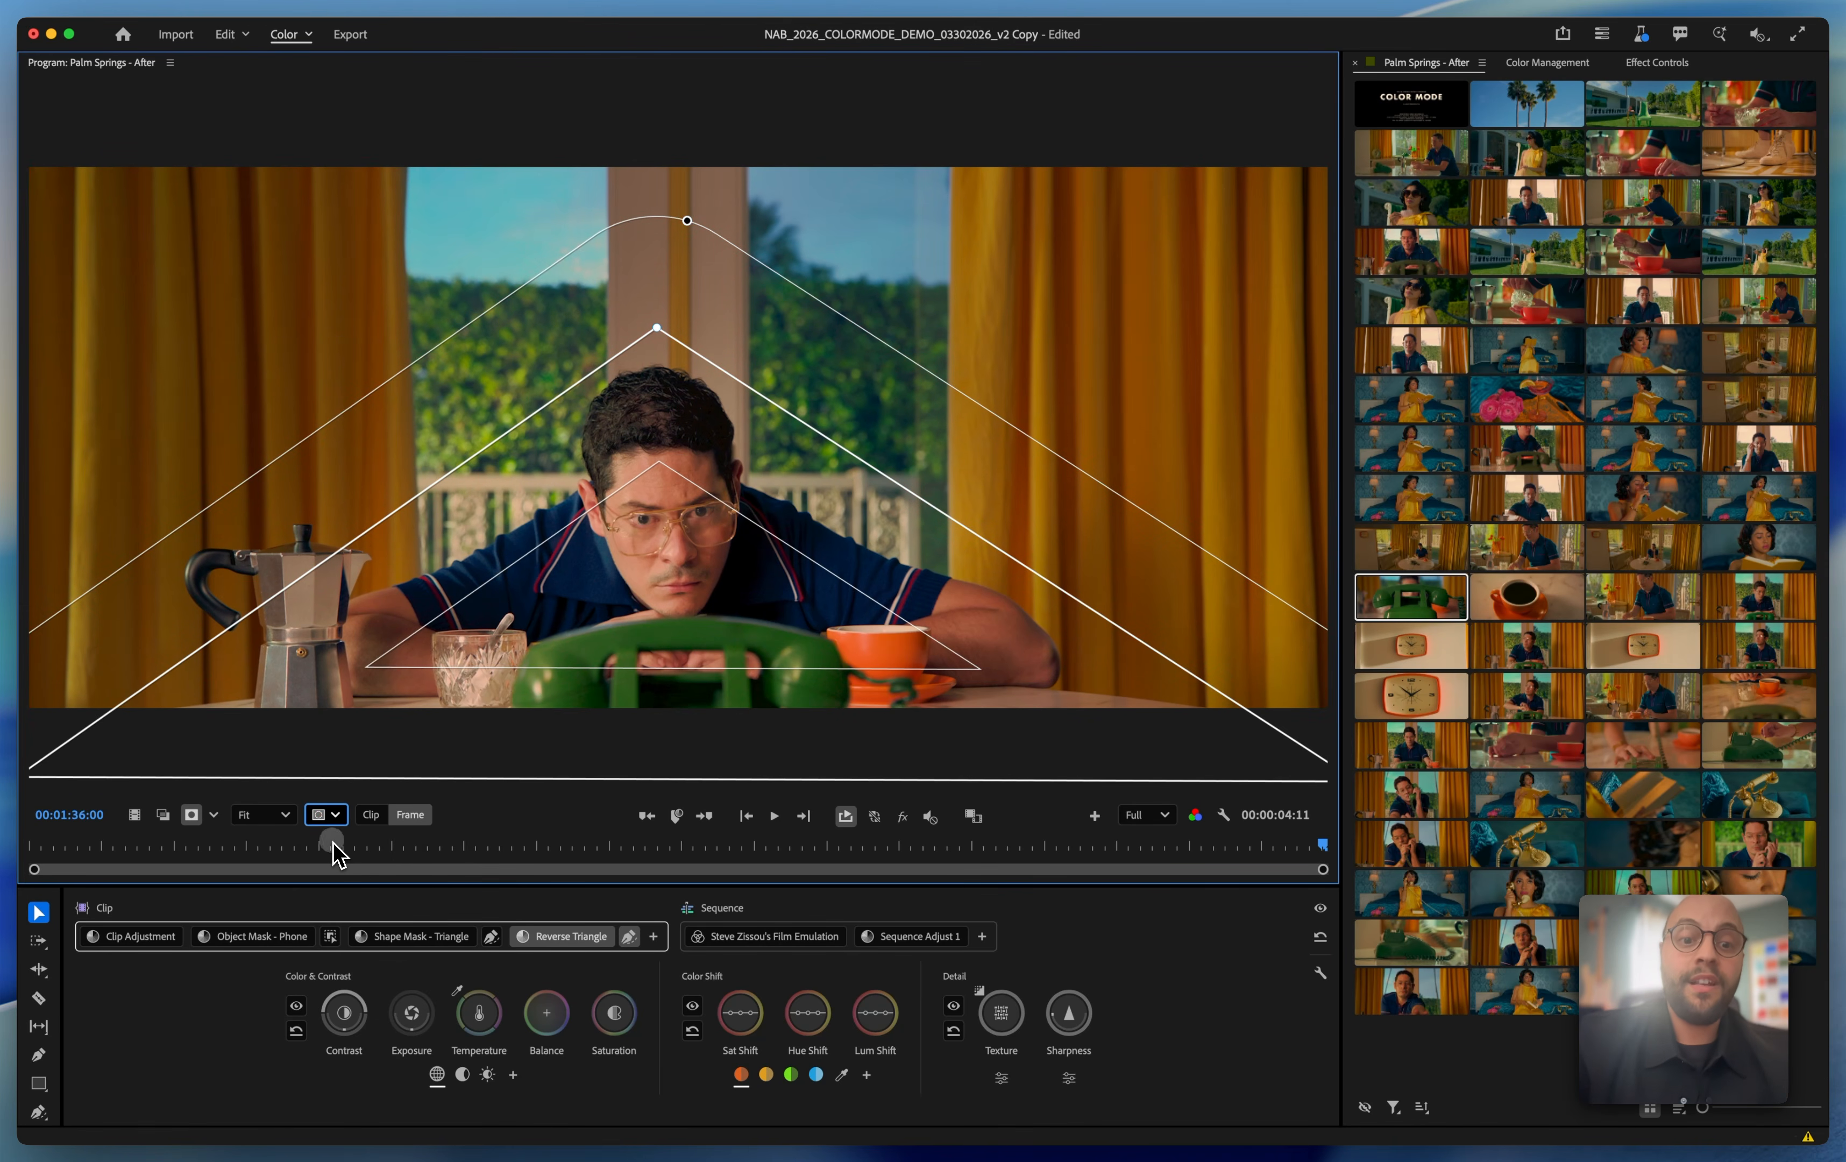
{"action": "left_click", "coordinate": [501, 845]}
{"action": "left_click_drag", "start_coordinate": [945, 828], "coordinate": [1472, 869]}
In Reverse Triangle, lower the saturation and exposure slightly for the area outside the triangle.
{"action": "left_click", "coordinate": [568, 938]}
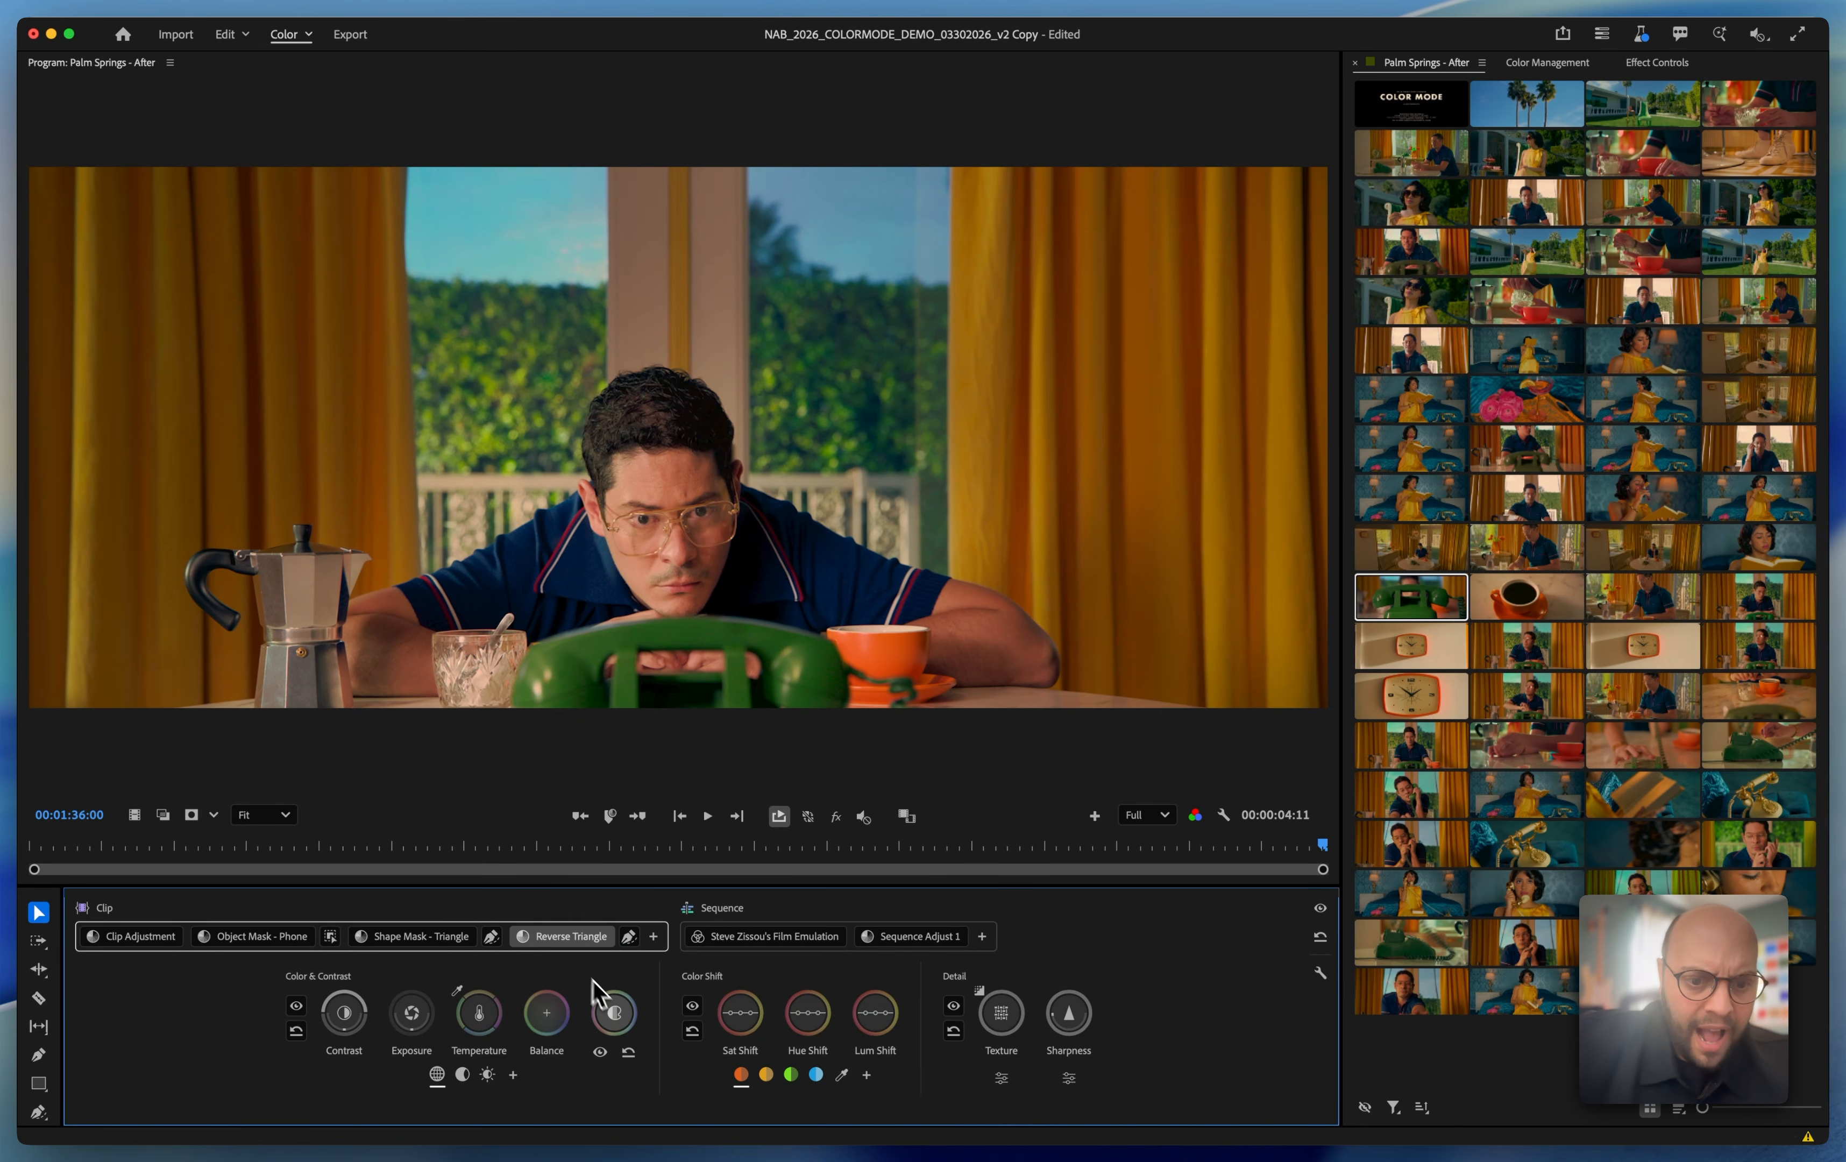
{"action": "left_click_drag", "start_coordinate": [613, 1013], "coordinate": [615, 1020]}
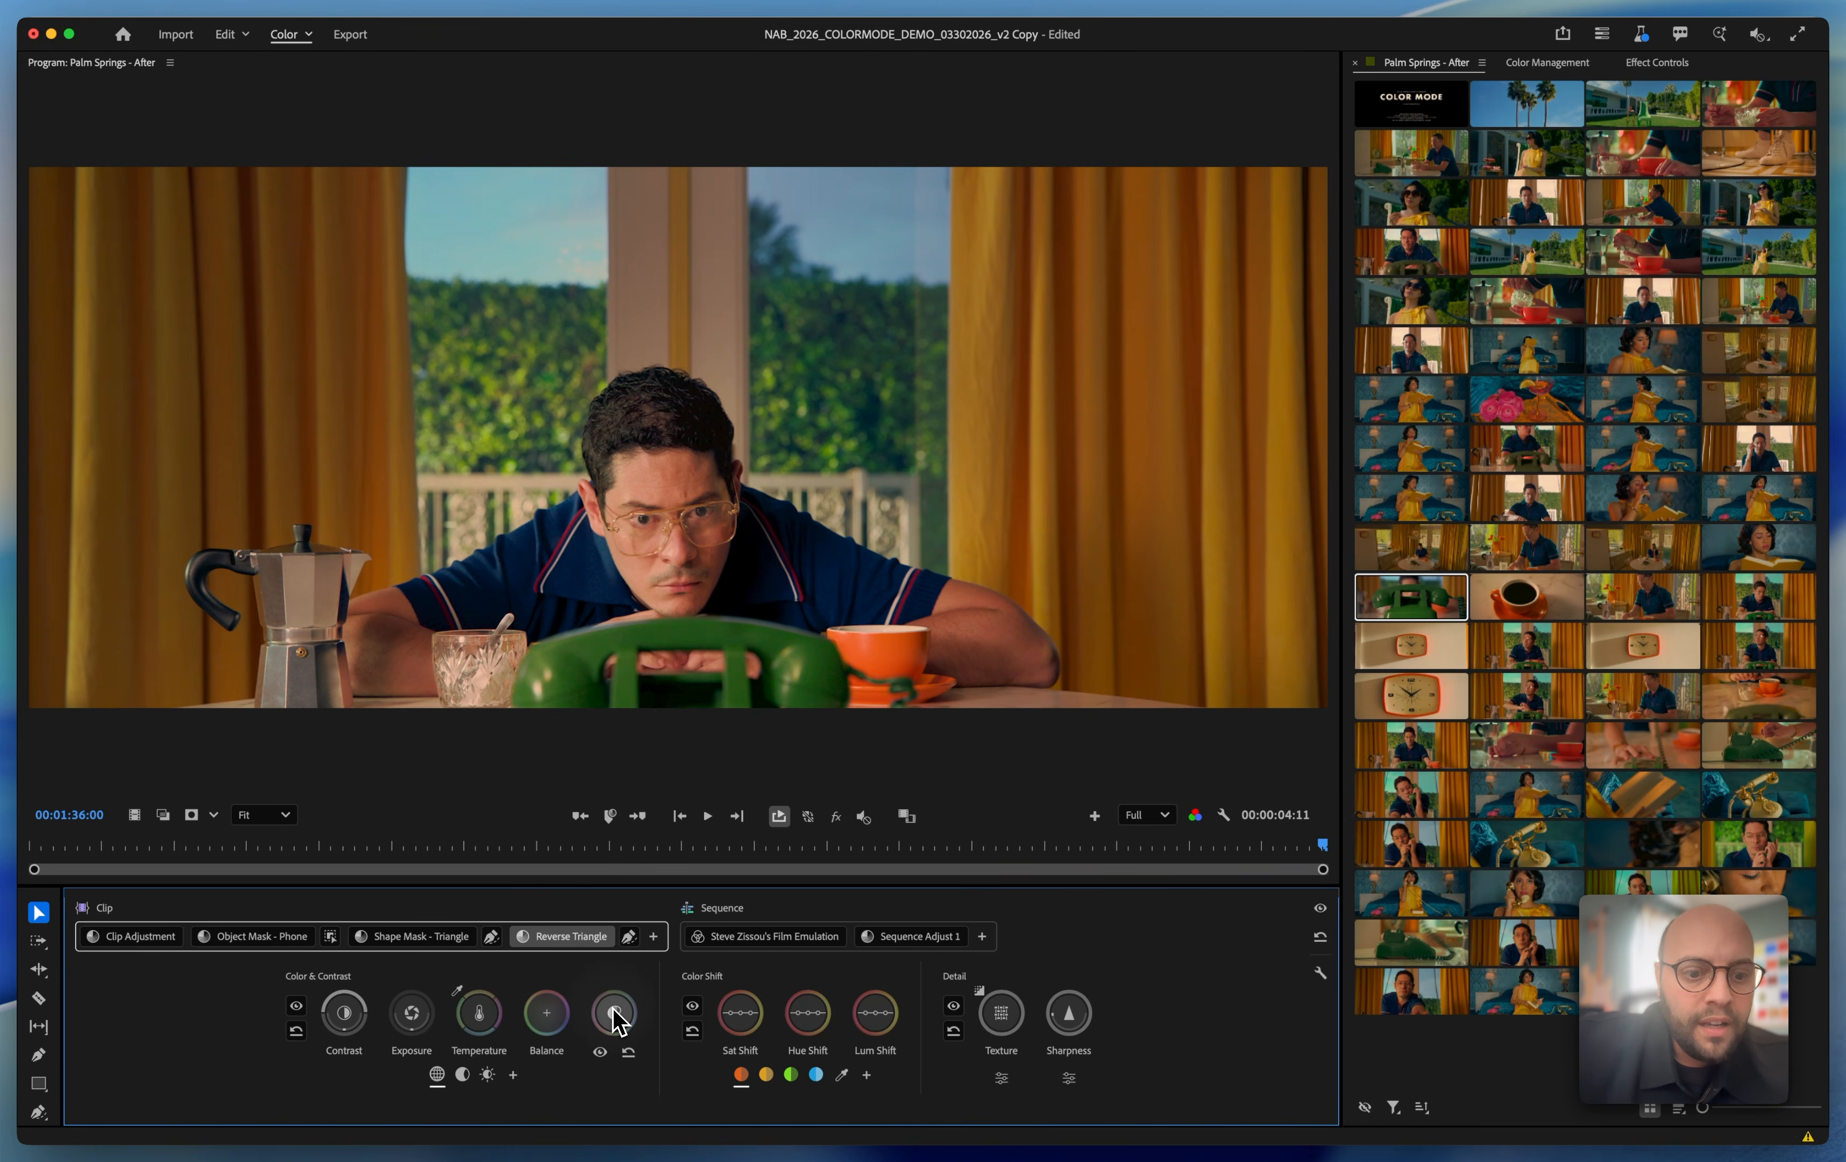
{"action": "left_click_drag", "start_coordinate": [413, 1025], "coordinate": [416, 1029]}
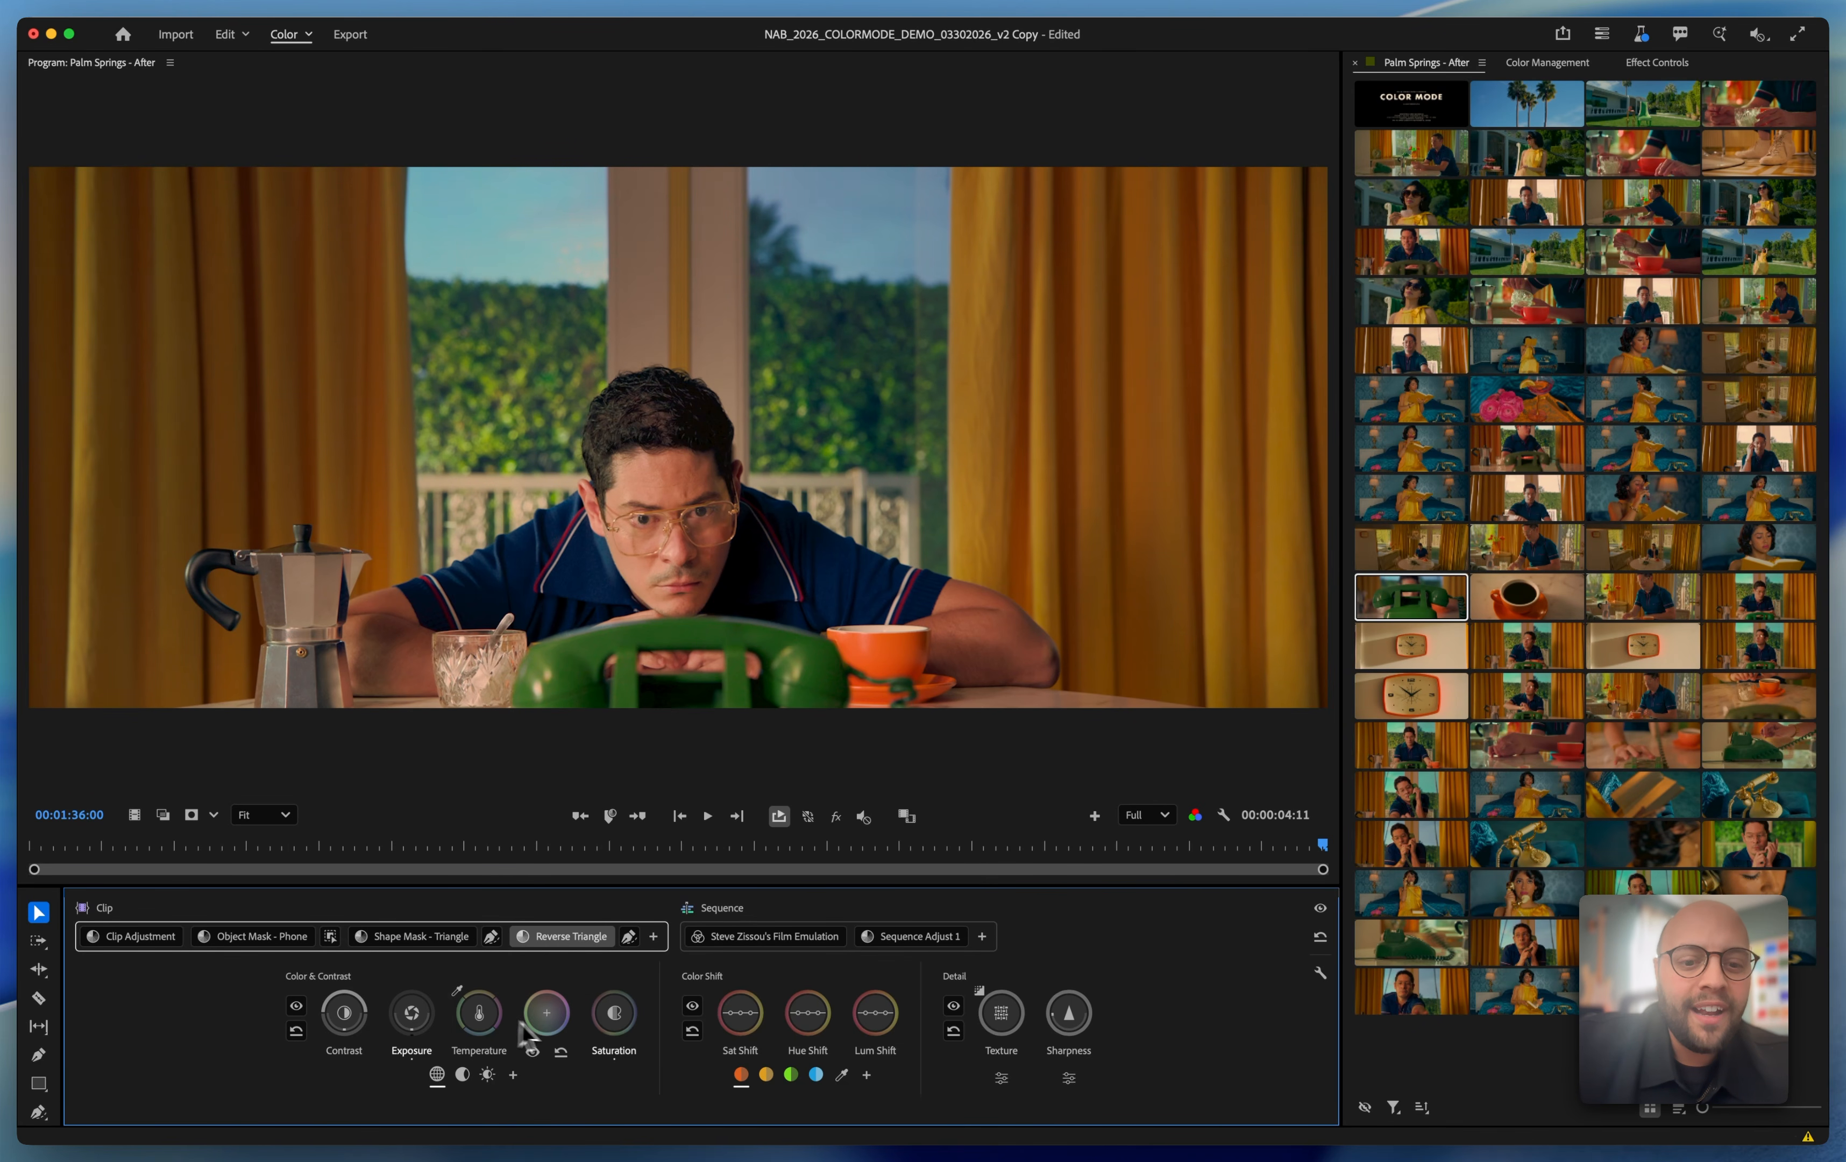
{"action": "left_click_drag", "start_coordinate": [625, 1024], "coordinate": [626, 1029]}
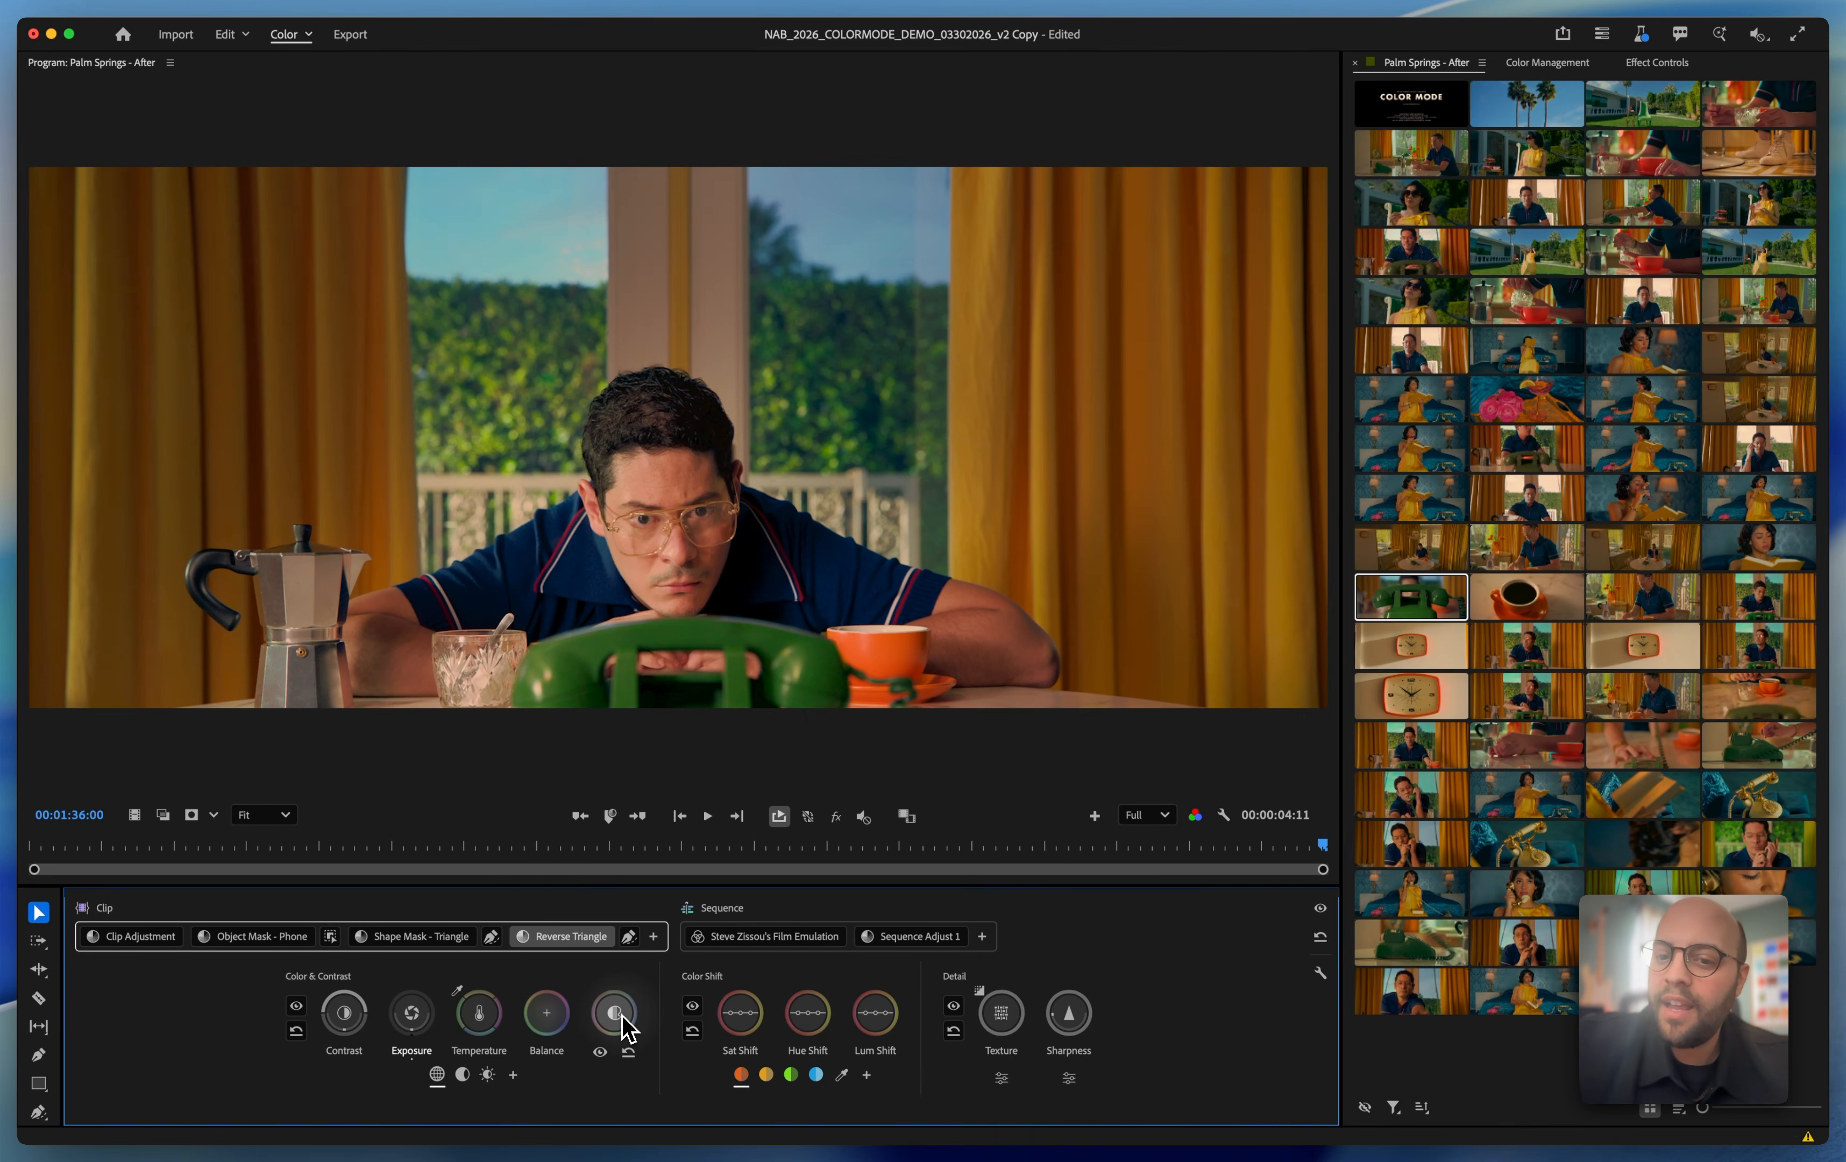
Compare the shot at 00:01:36:00 with the Reverse Triangle adjustment bypassed and enabled.
{"action": "left_click", "coordinate": [1325, 912]}
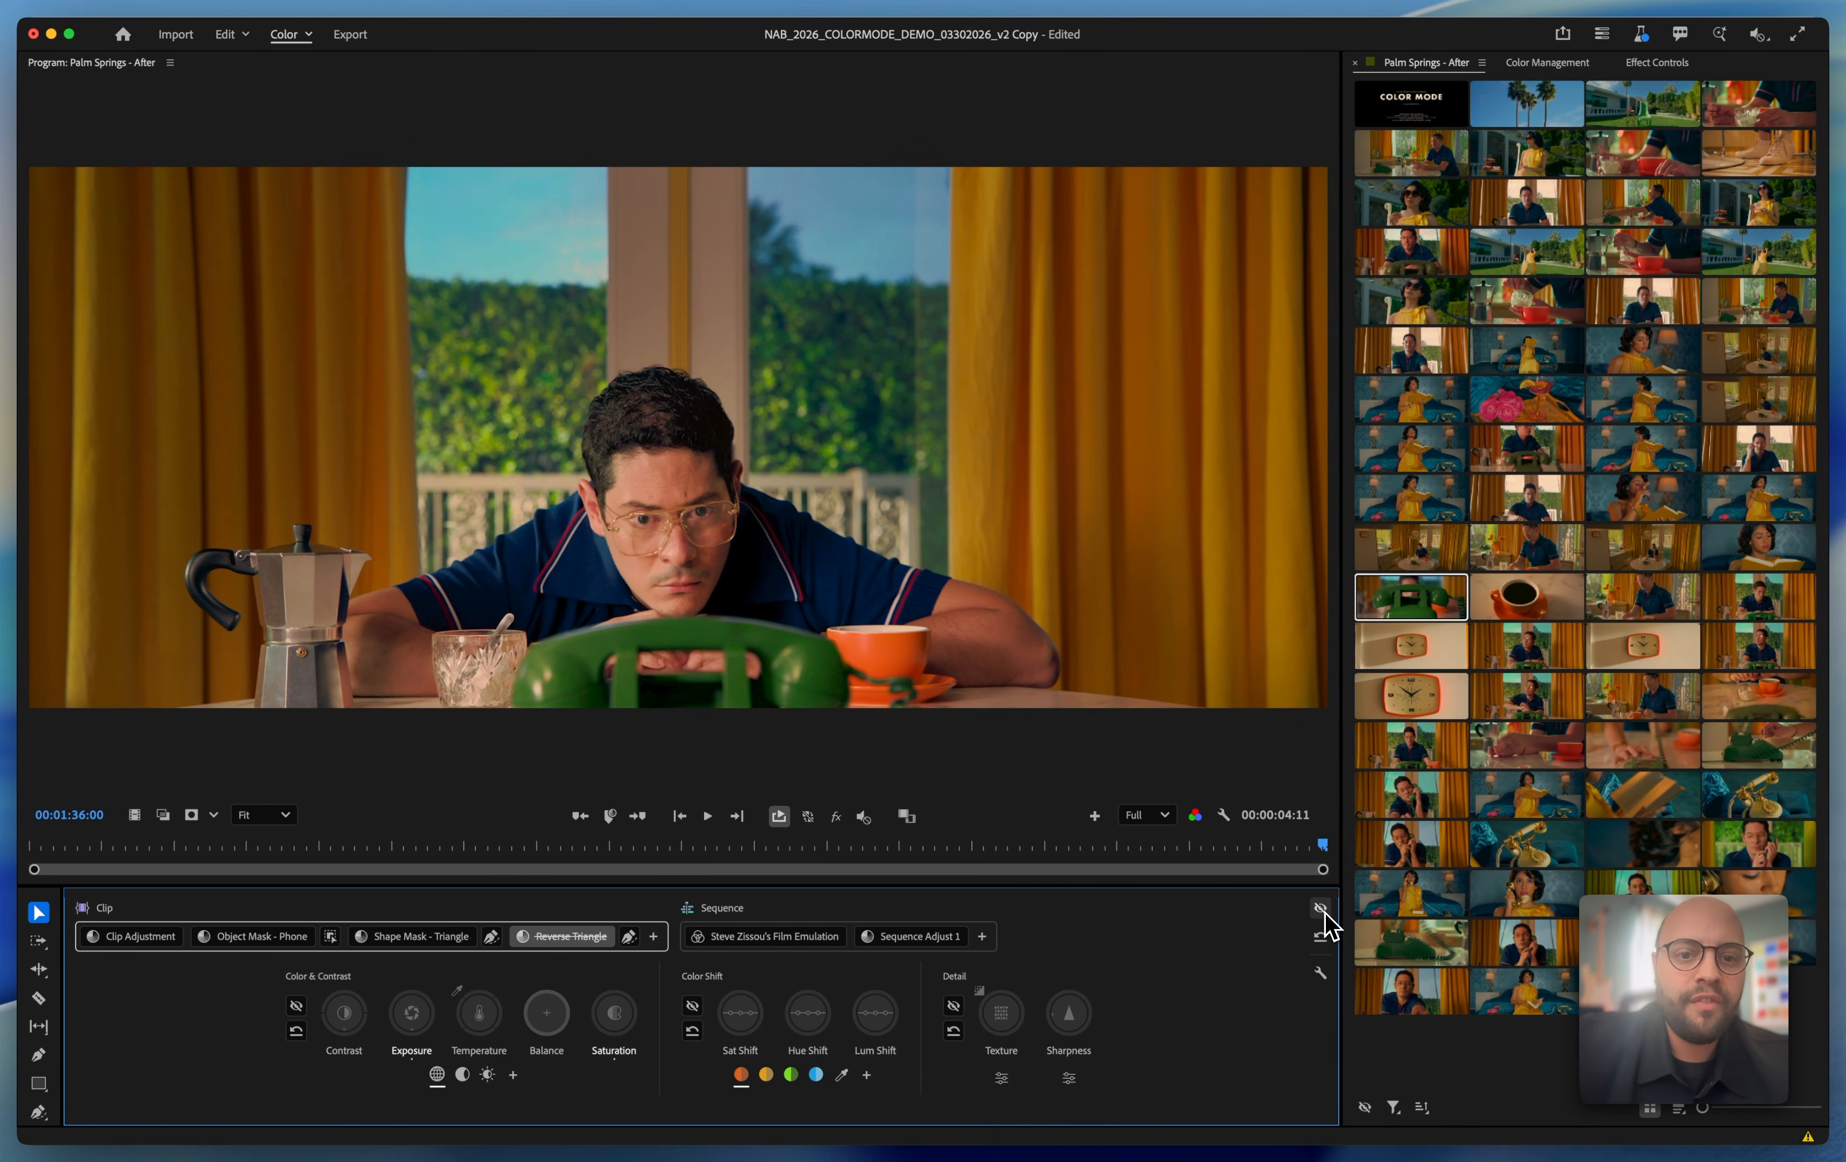
{"action": "left_click", "coordinate": [1325, 912]}
{"action": "left_click", "coordinate": [1325, 912]}
{"action": "left_click", "coordinate": [1325, 913]}
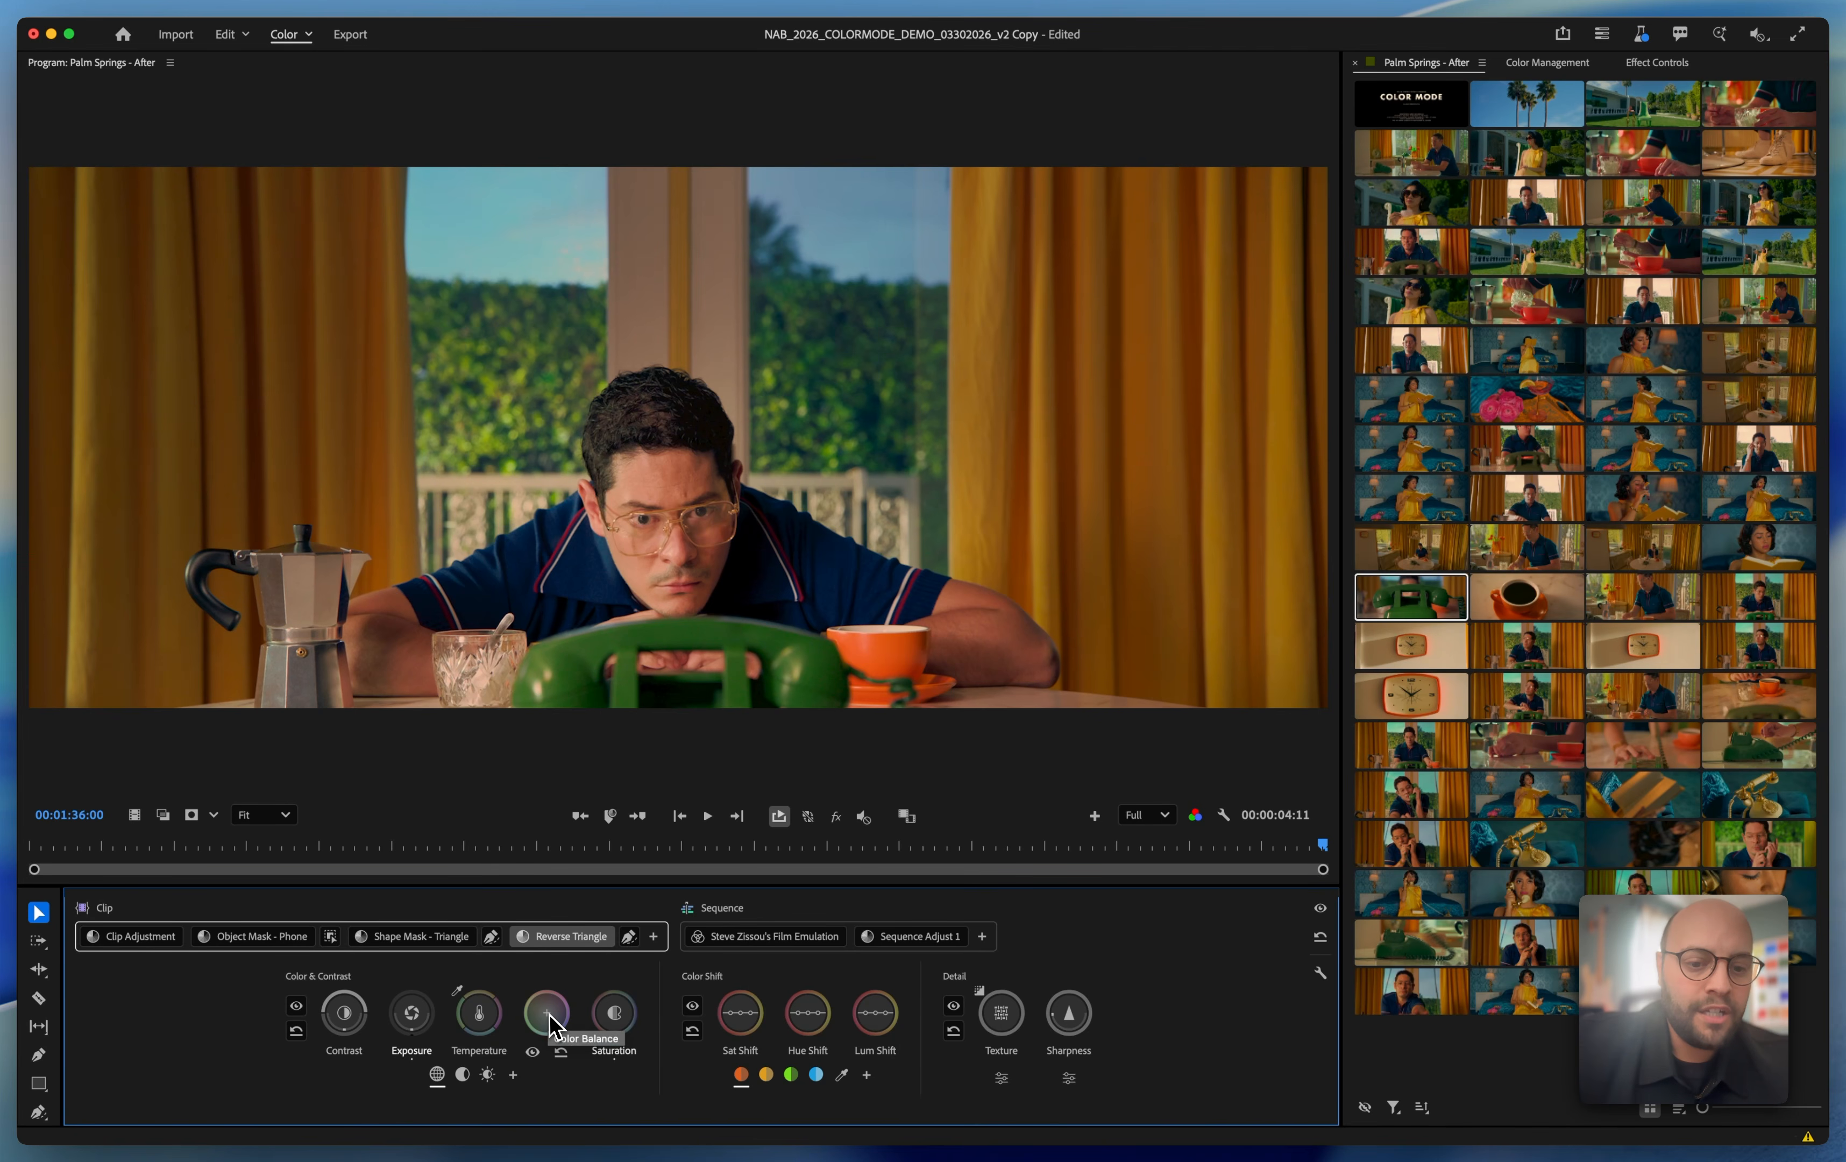
Nudge Reverse Triangle's color balance and fine-tune its exposure, comparing the frame with the adjustment off and on.
{"action": "left_click_drag", "start_coordinate": [548, 1013], "coordinate": [549, 1017]}
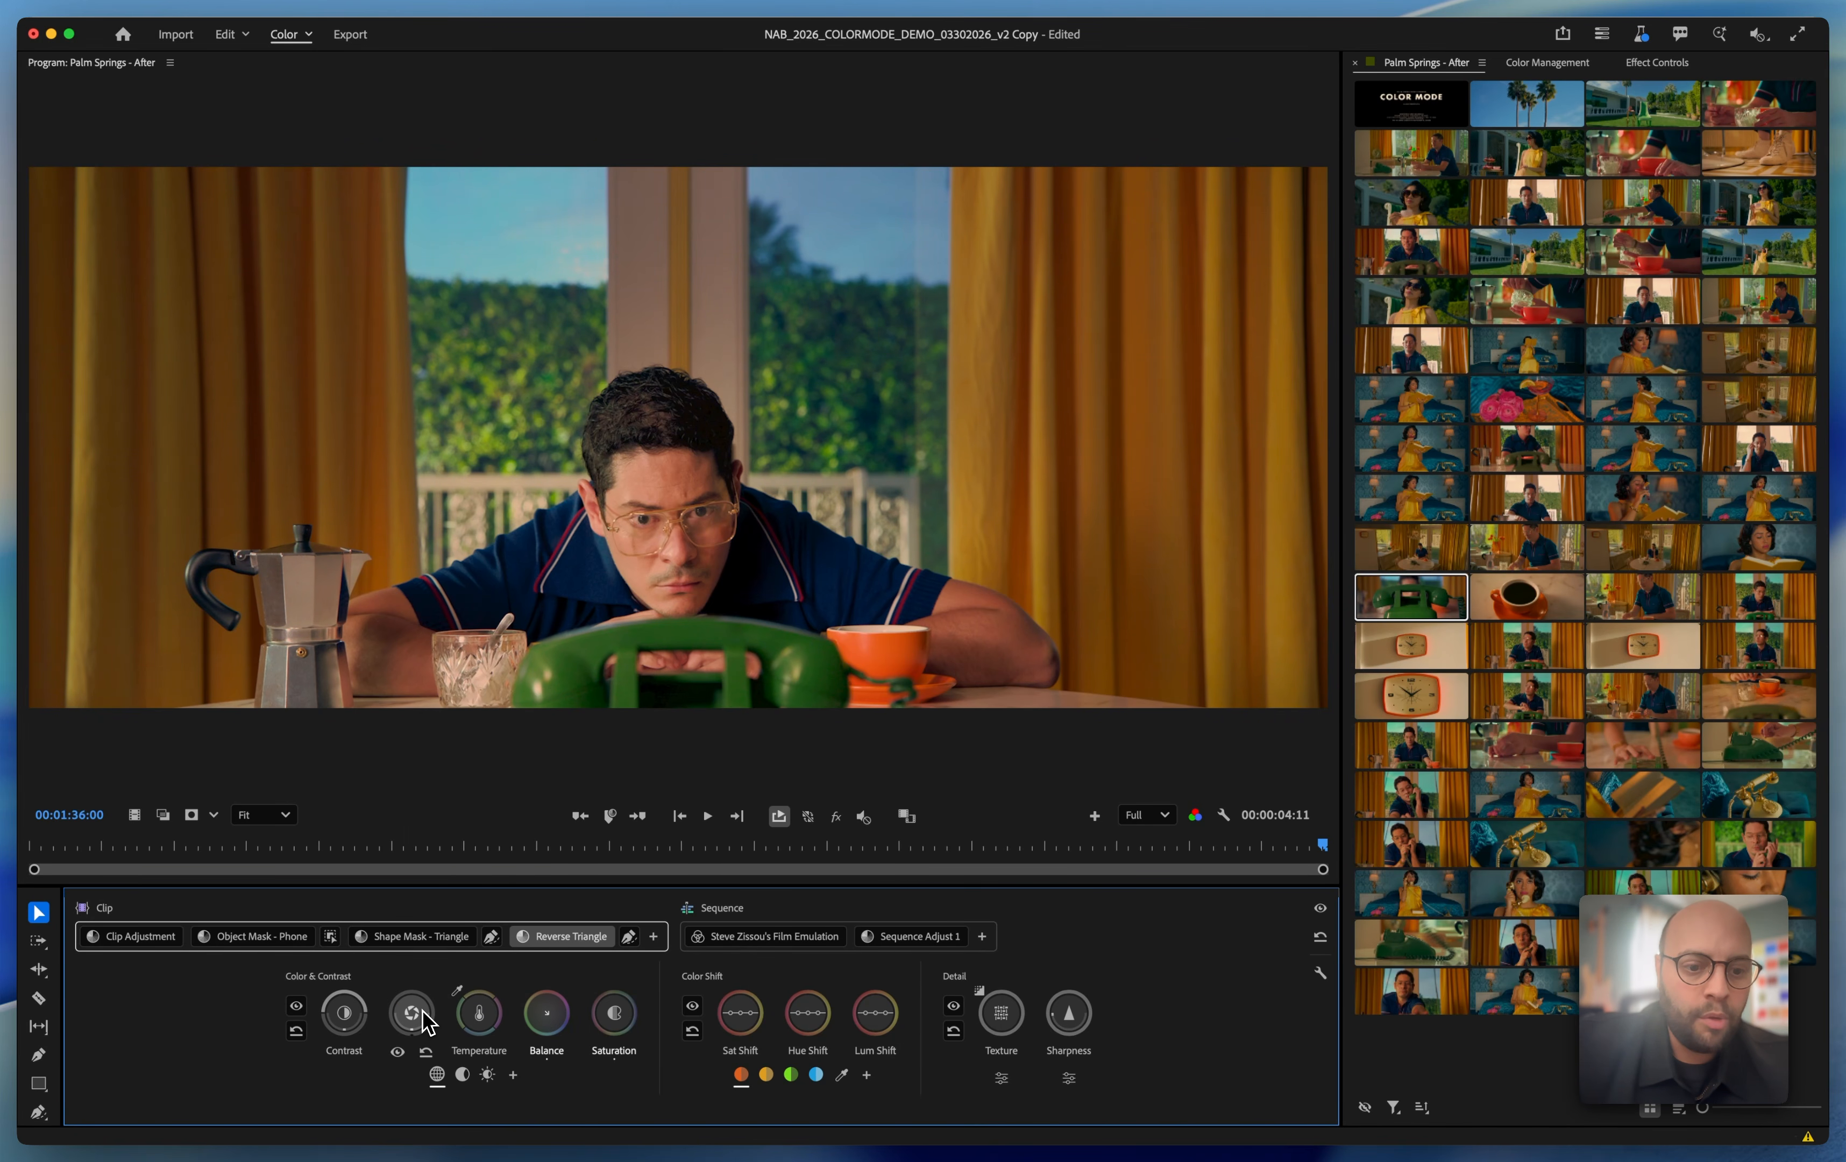
{"action": "left_click_drag", "start_coordinate": [425, 1022], "coordinate": [425, 1022]}
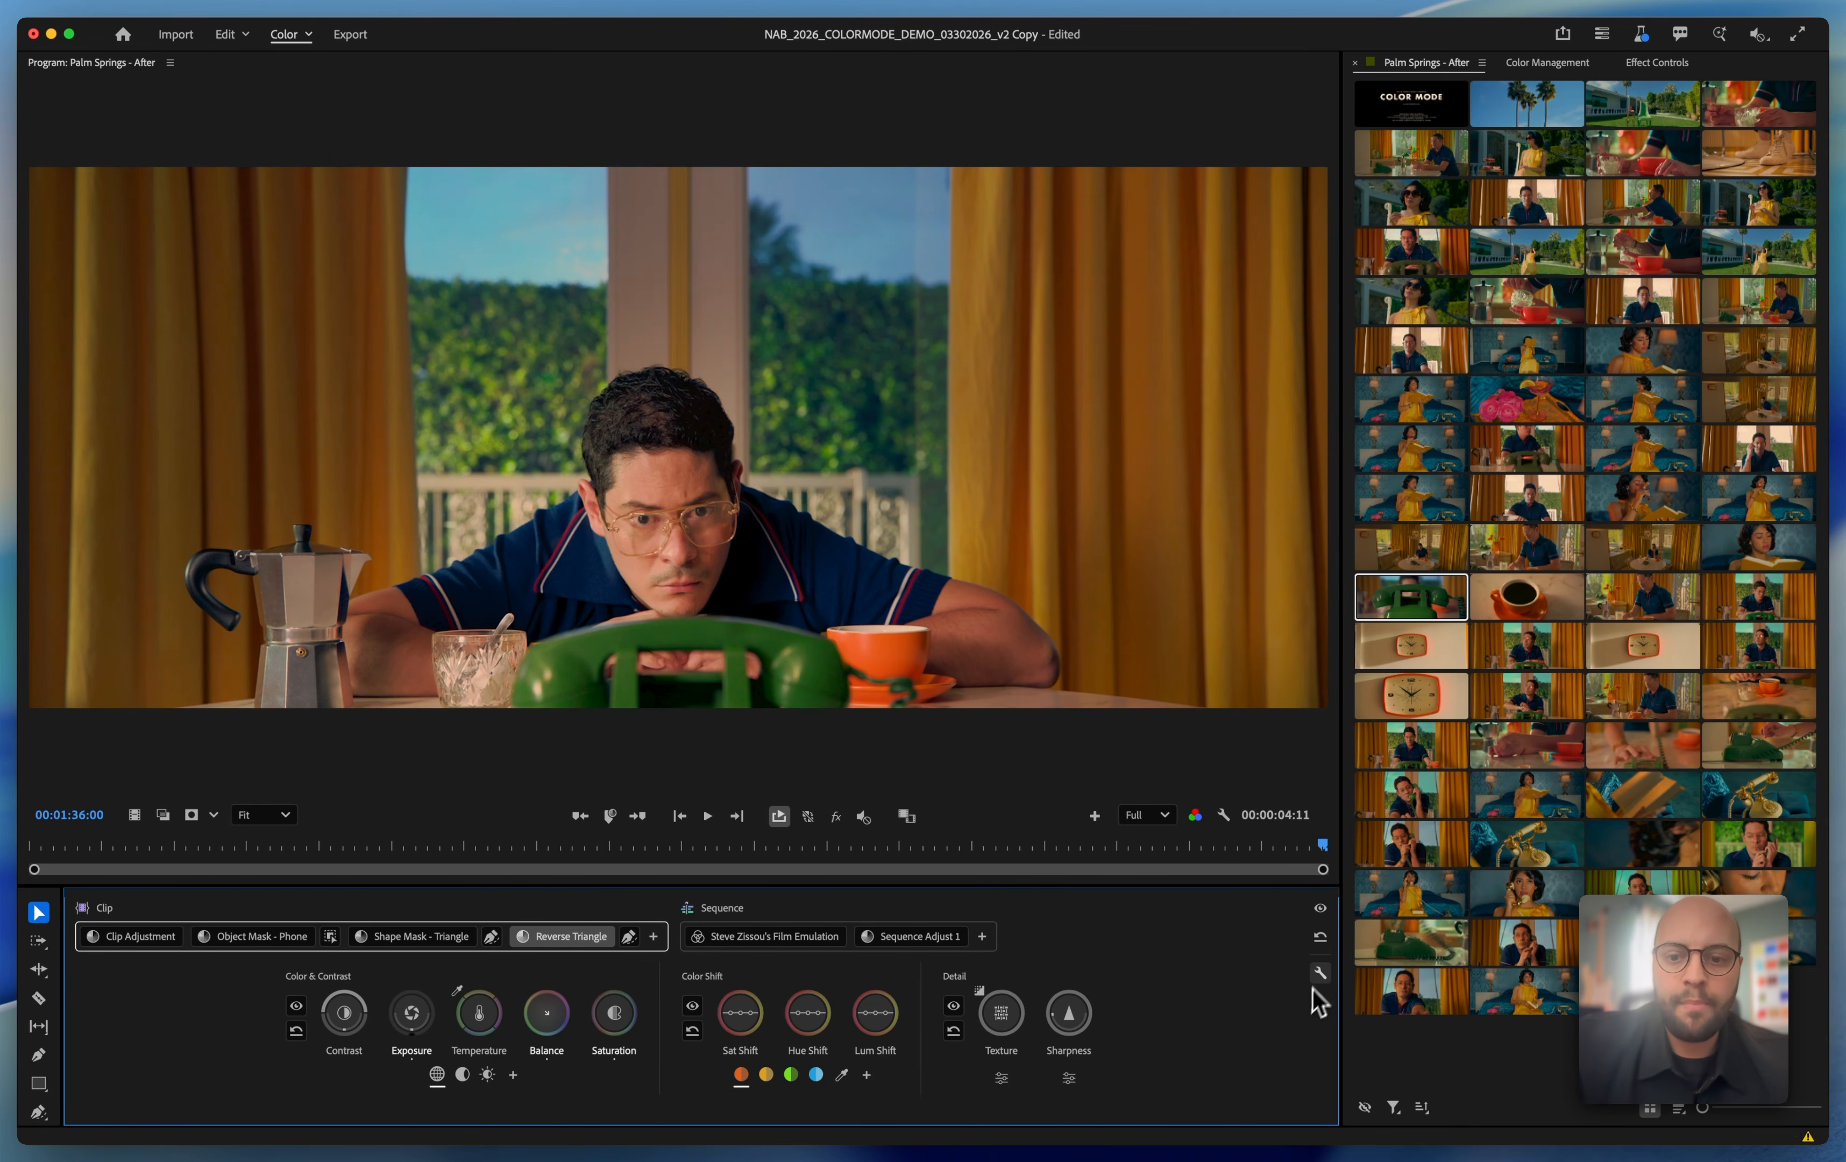
{"action": "left_click", "coordinate": [1320, 909]}
{"action": "left_click", "coordinate": [1321, 910]}
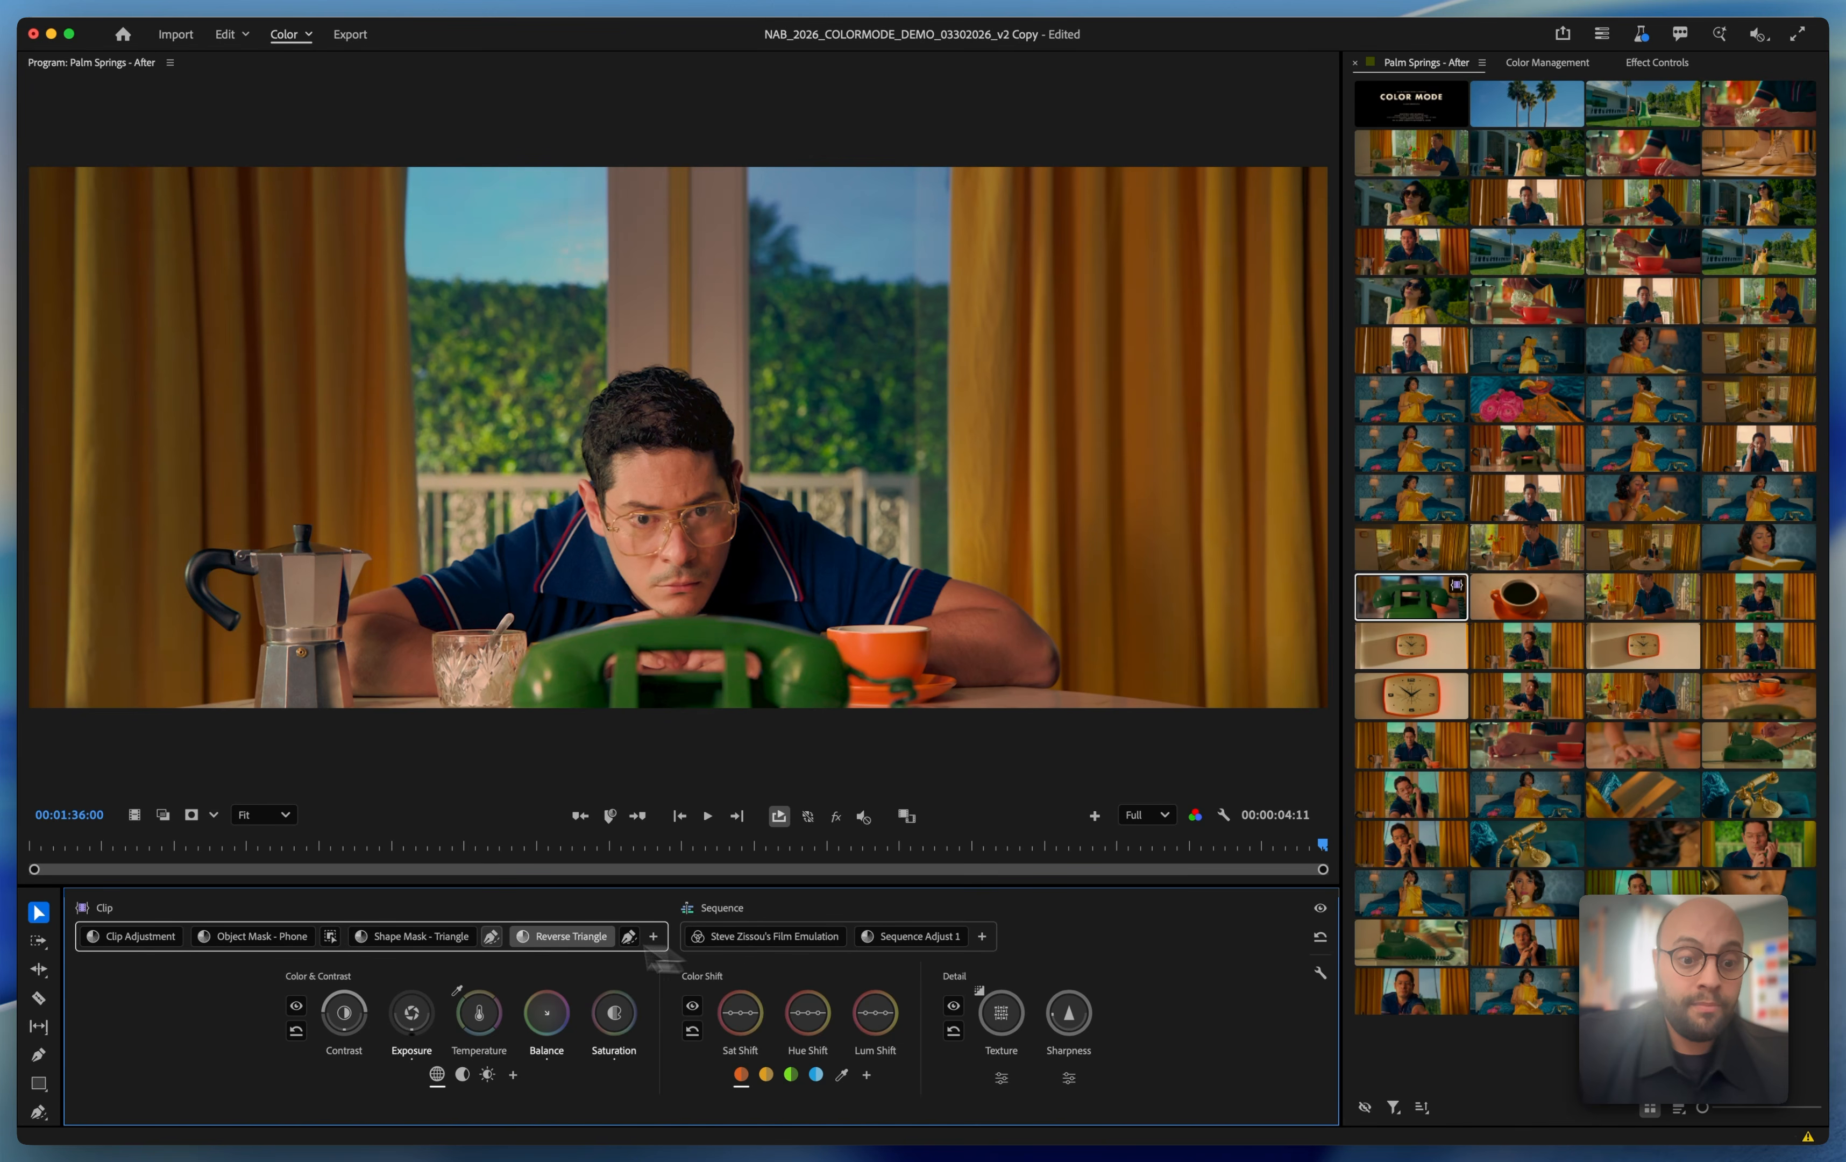
Play the shot with Object Mask - Phone, Shape Mask - Triangle and Reverse Triangle bypassed together, and replay it with all three enabled.
{"action": "left_click", "coordinate": [425, 952], "text": "super"}
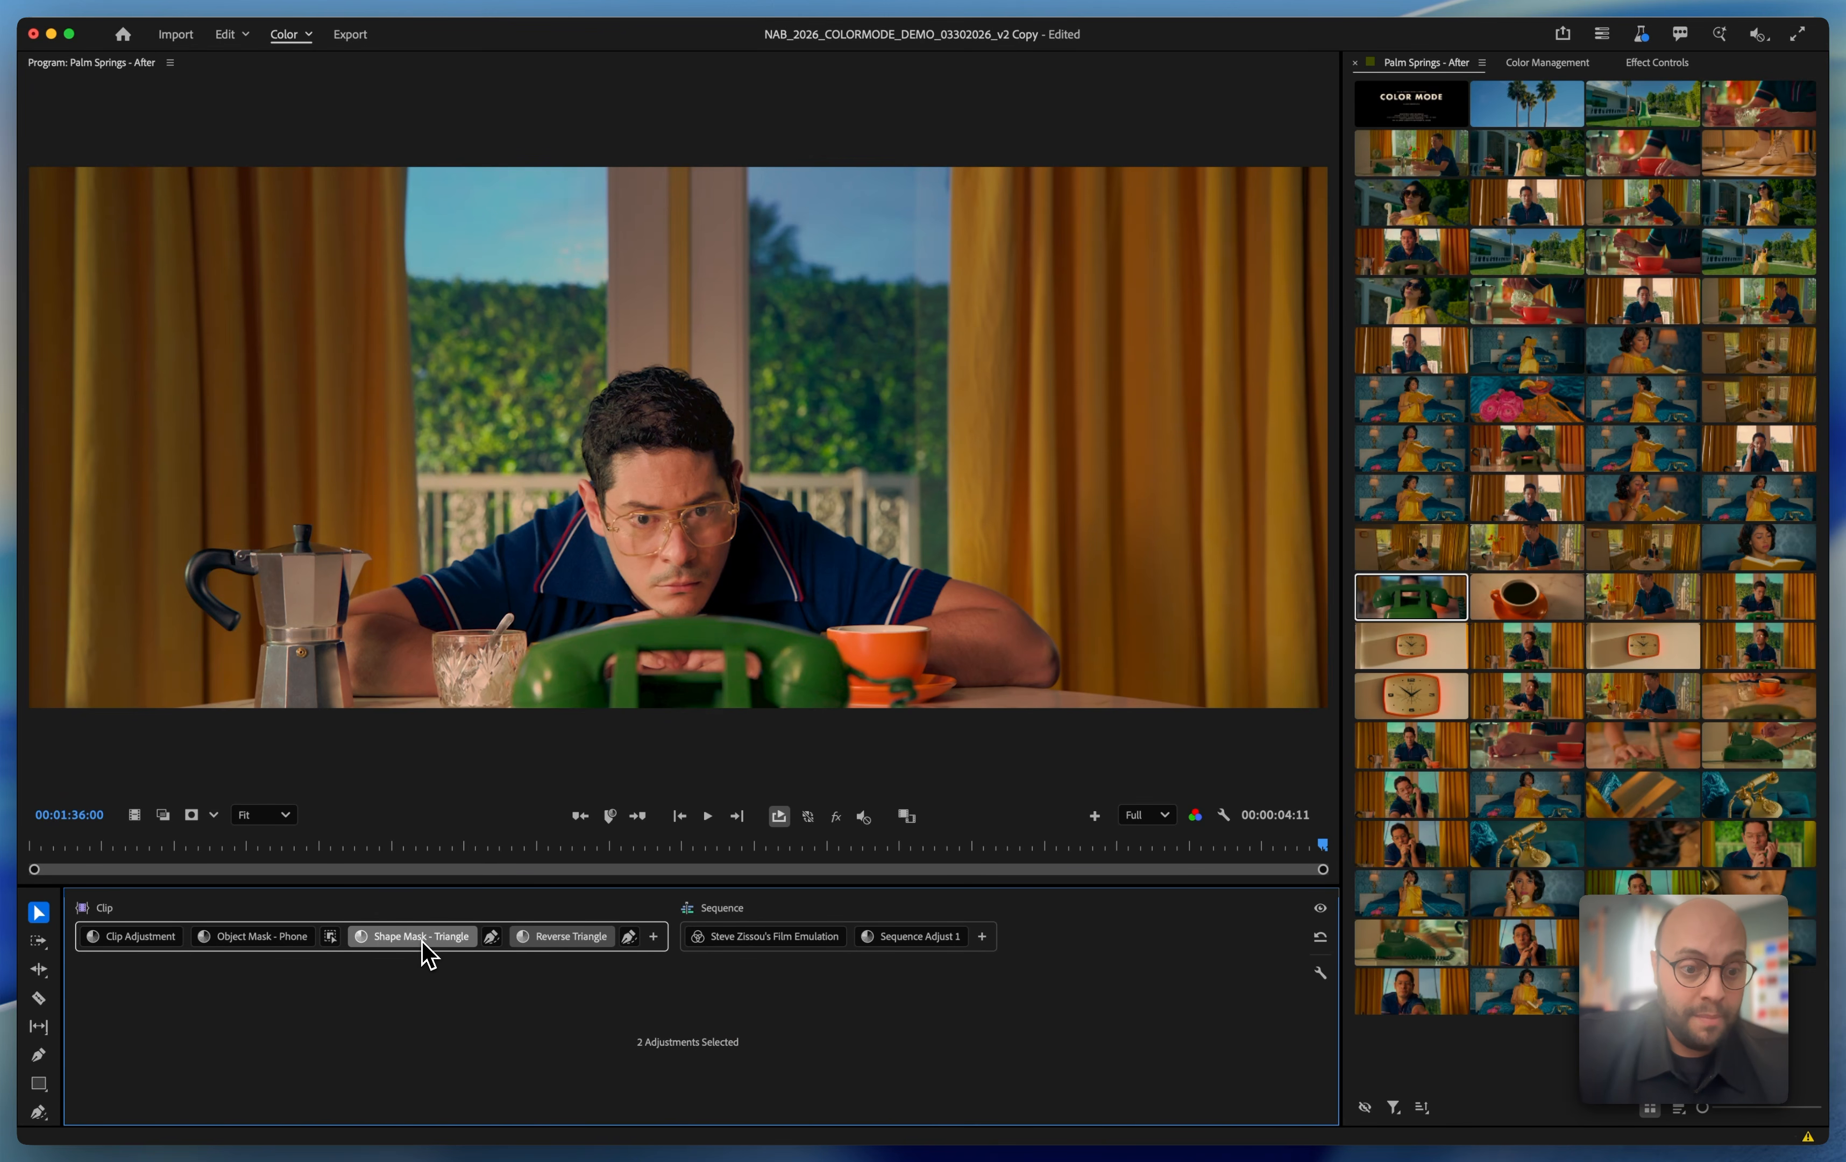
{"action": "left_click", "coordinate": [283, 949], "text": "super"}
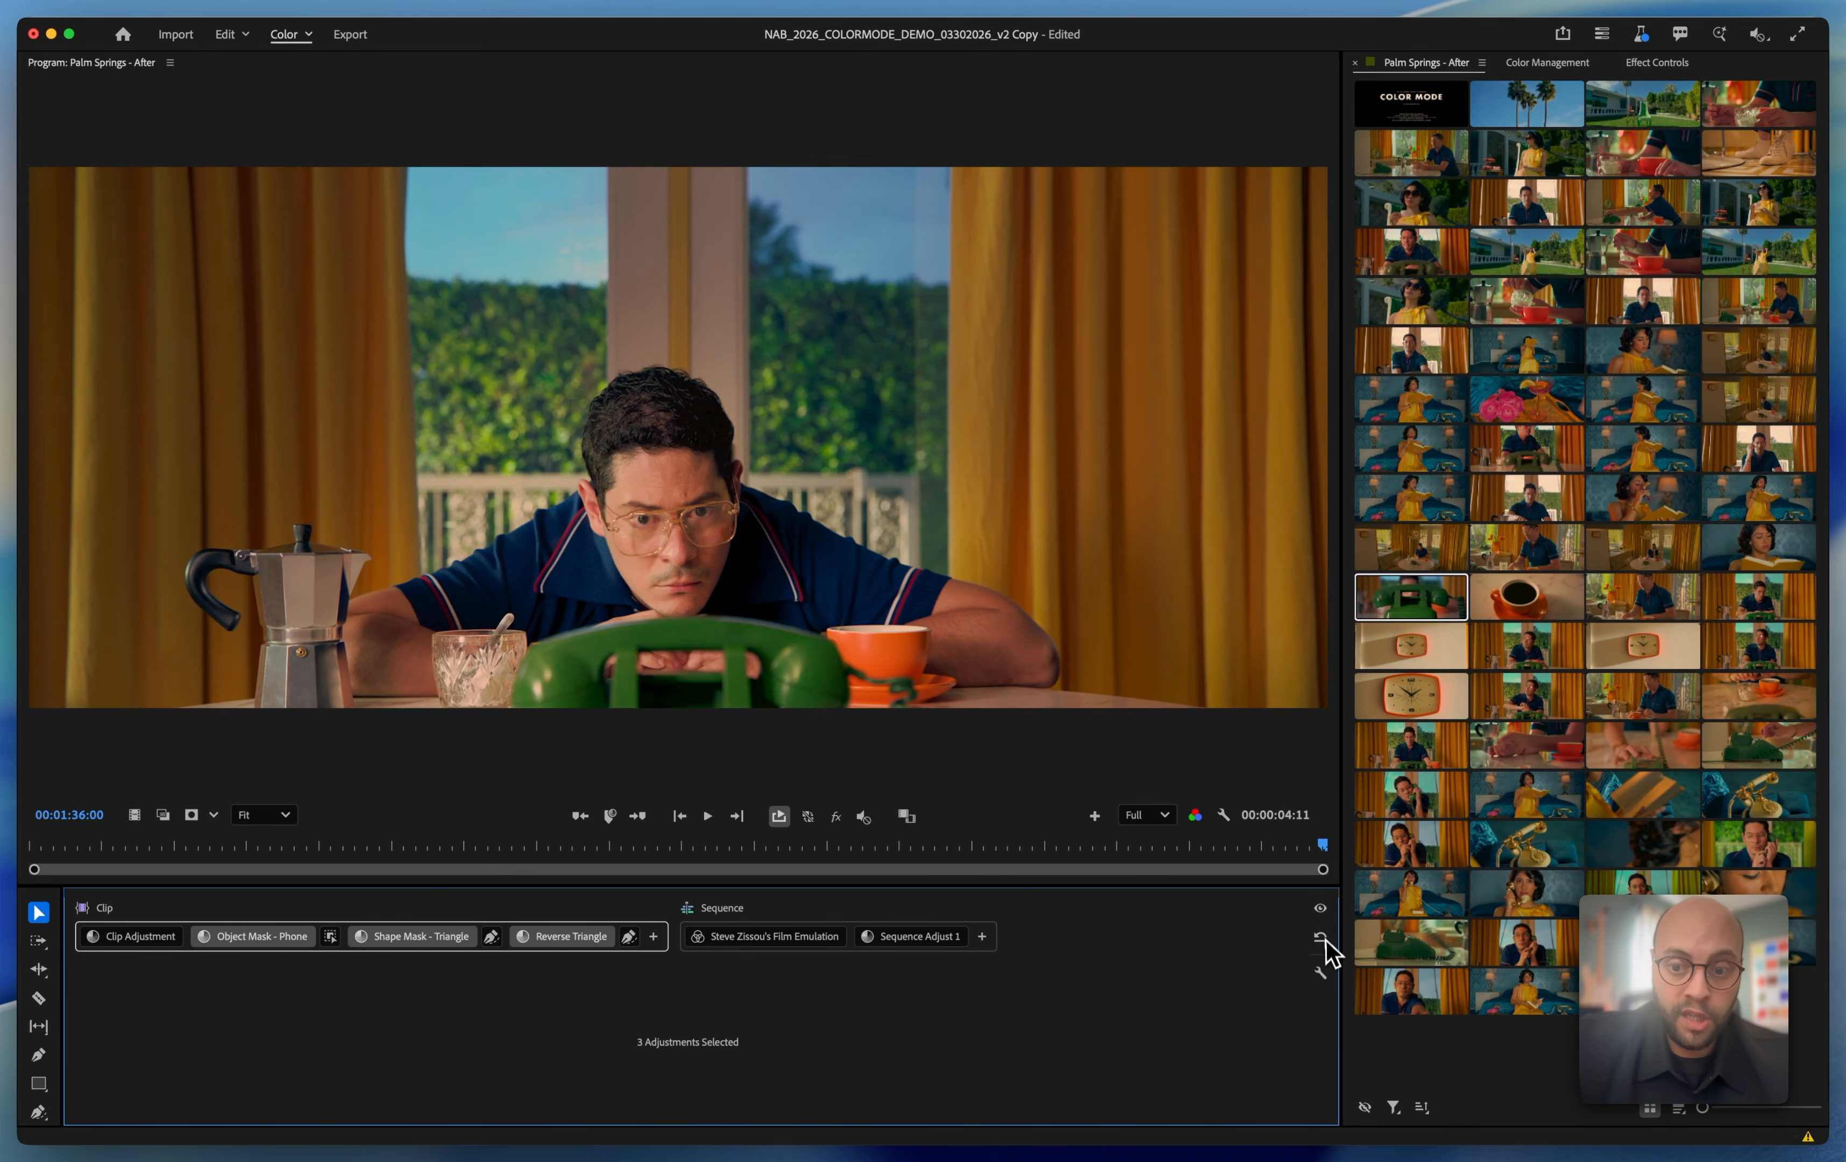
{"action": "left_click", "coordinate": [1321, 909]}
{"action": "key", "text": "space"}
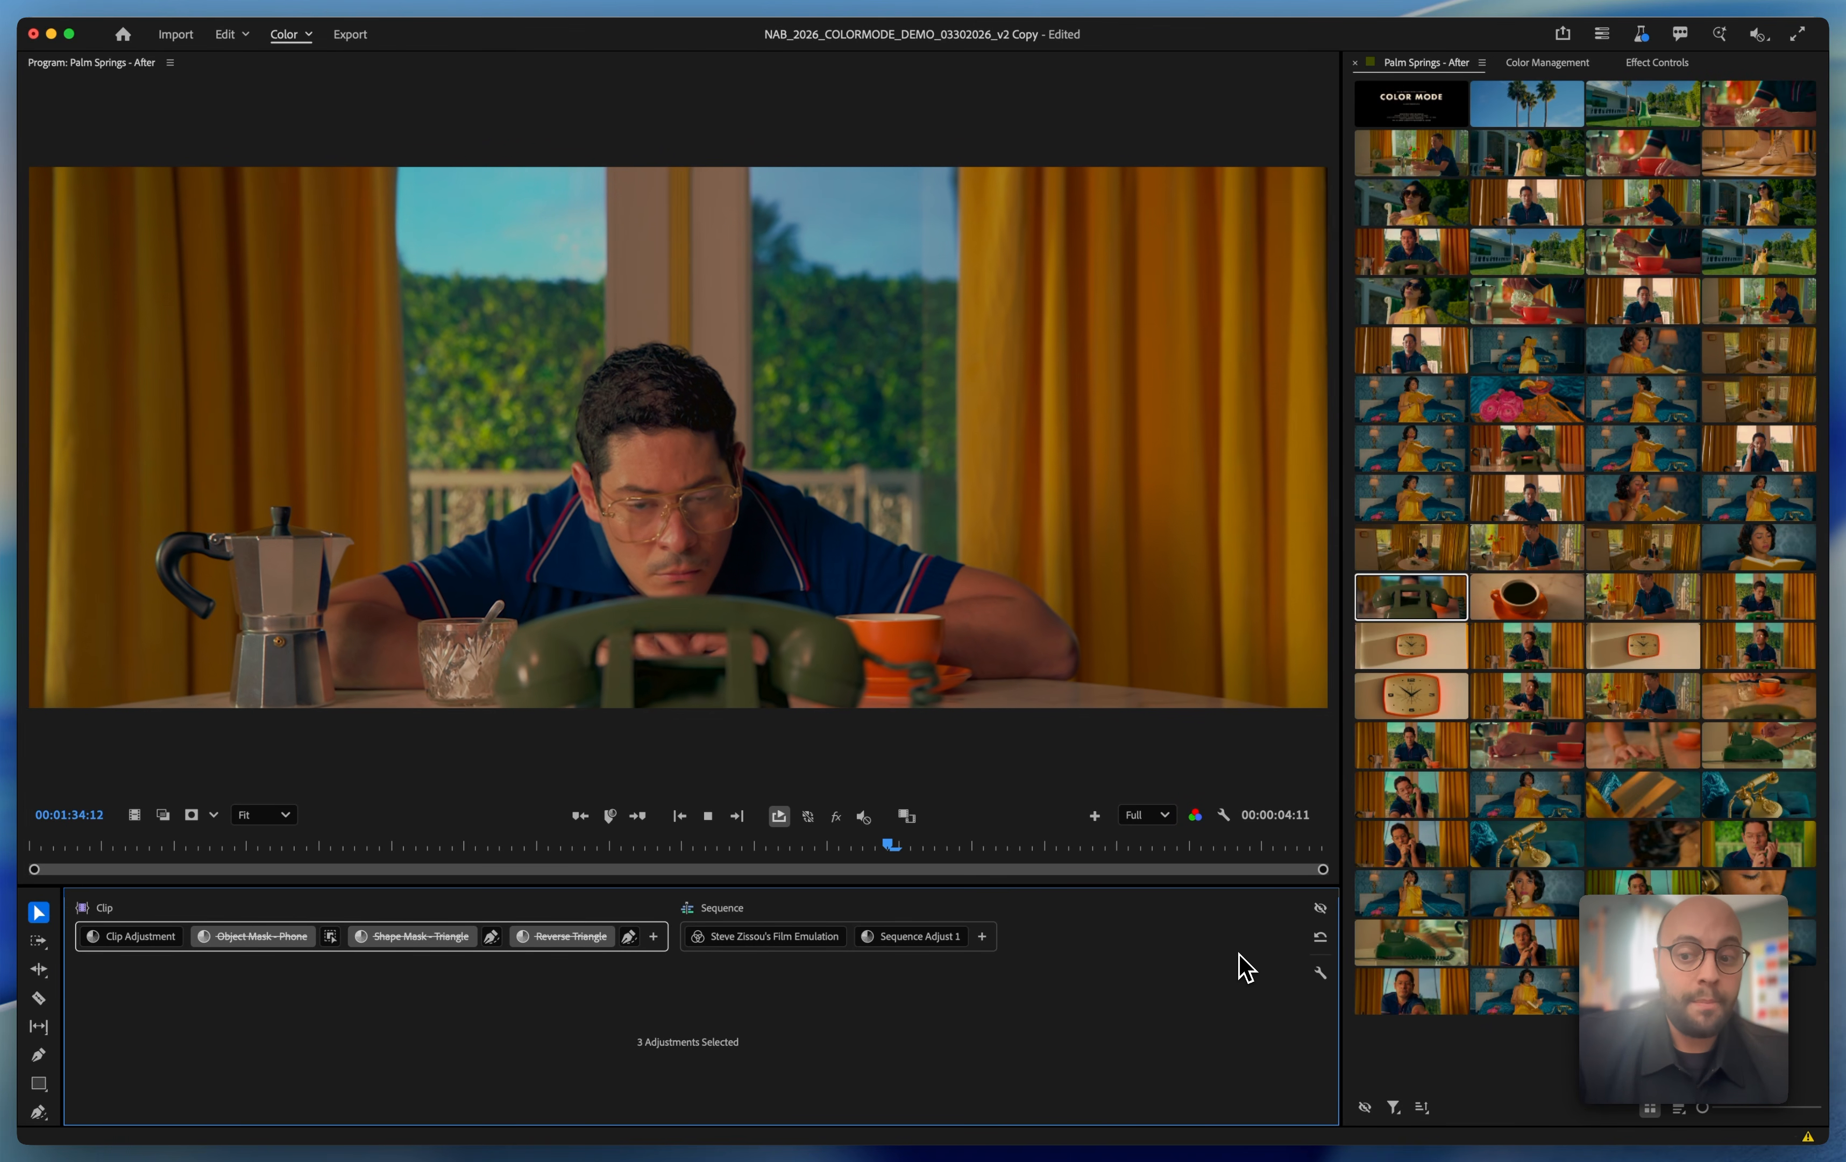
{"action": "key", "text": "space"}
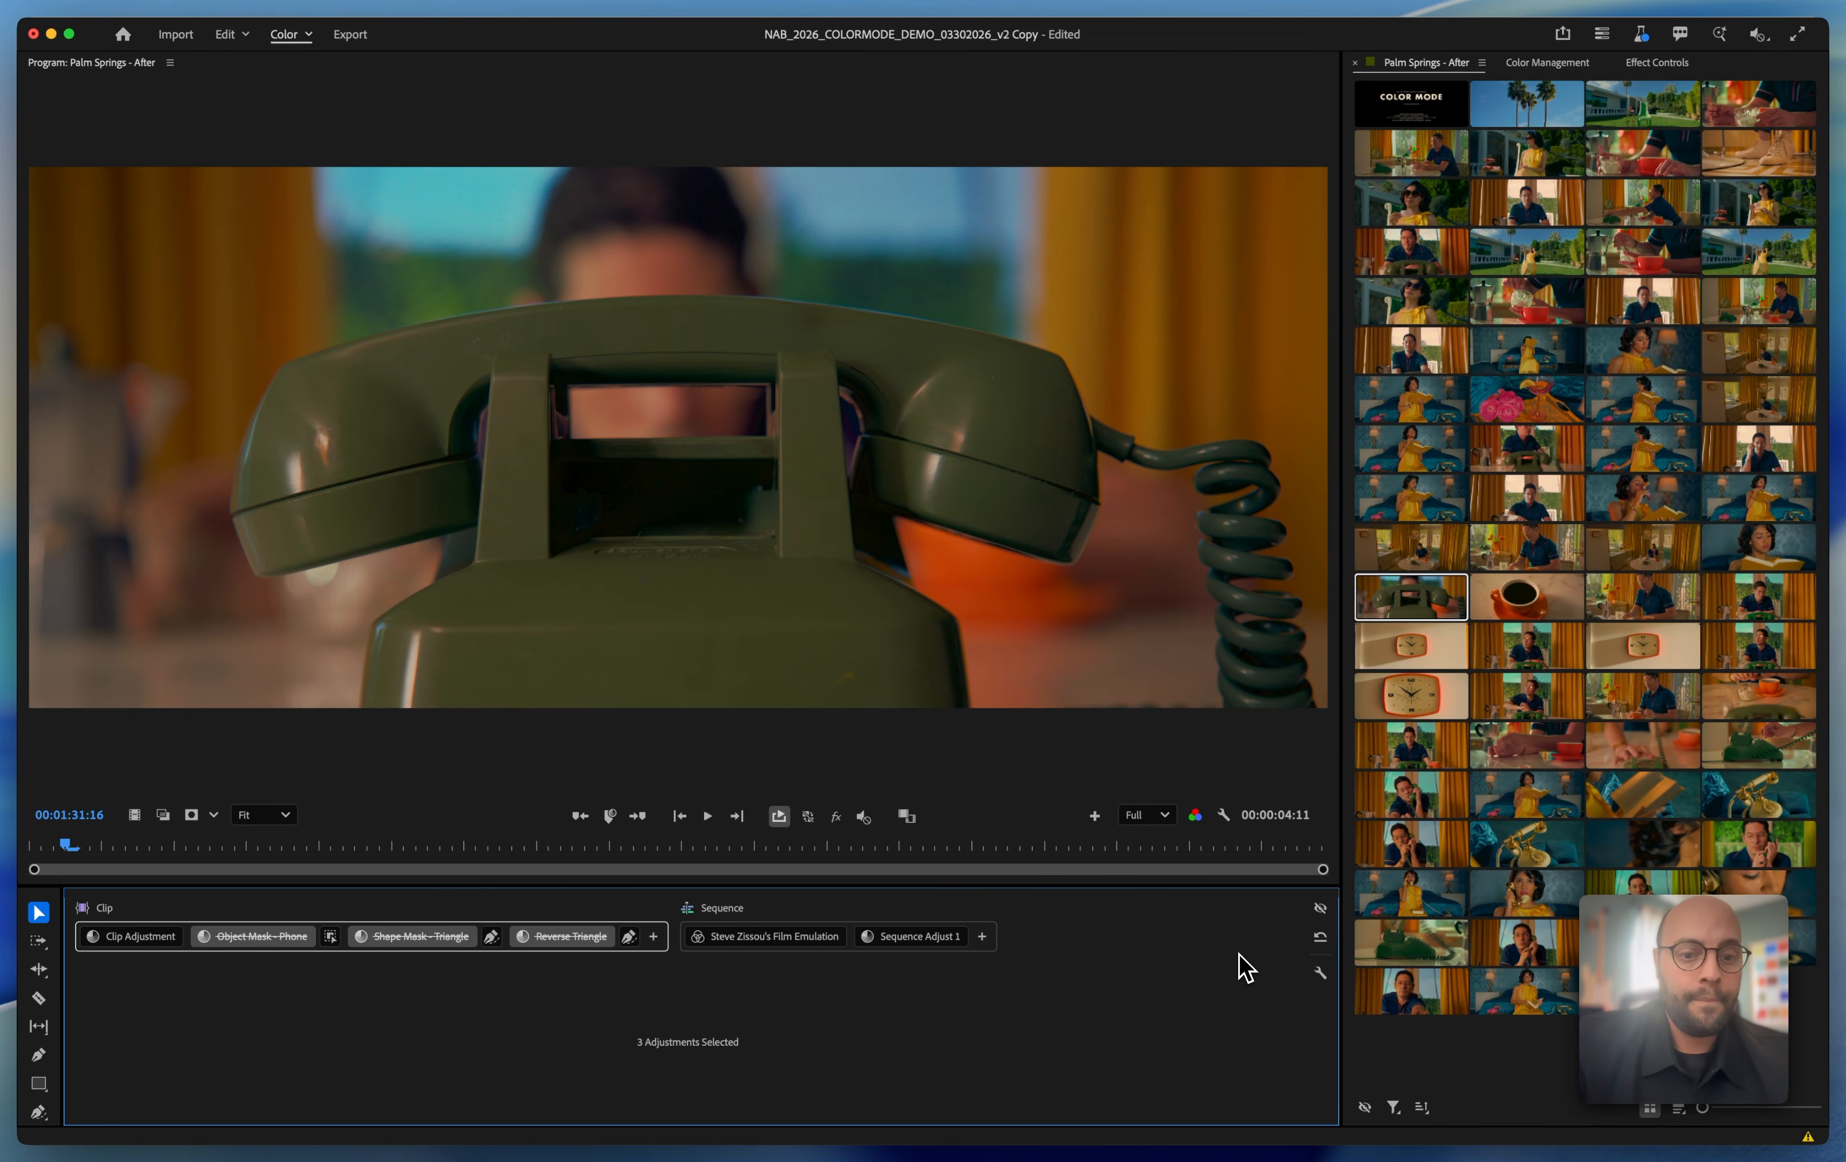
{"action": "left_click", "coordinate": [1319, 909]}
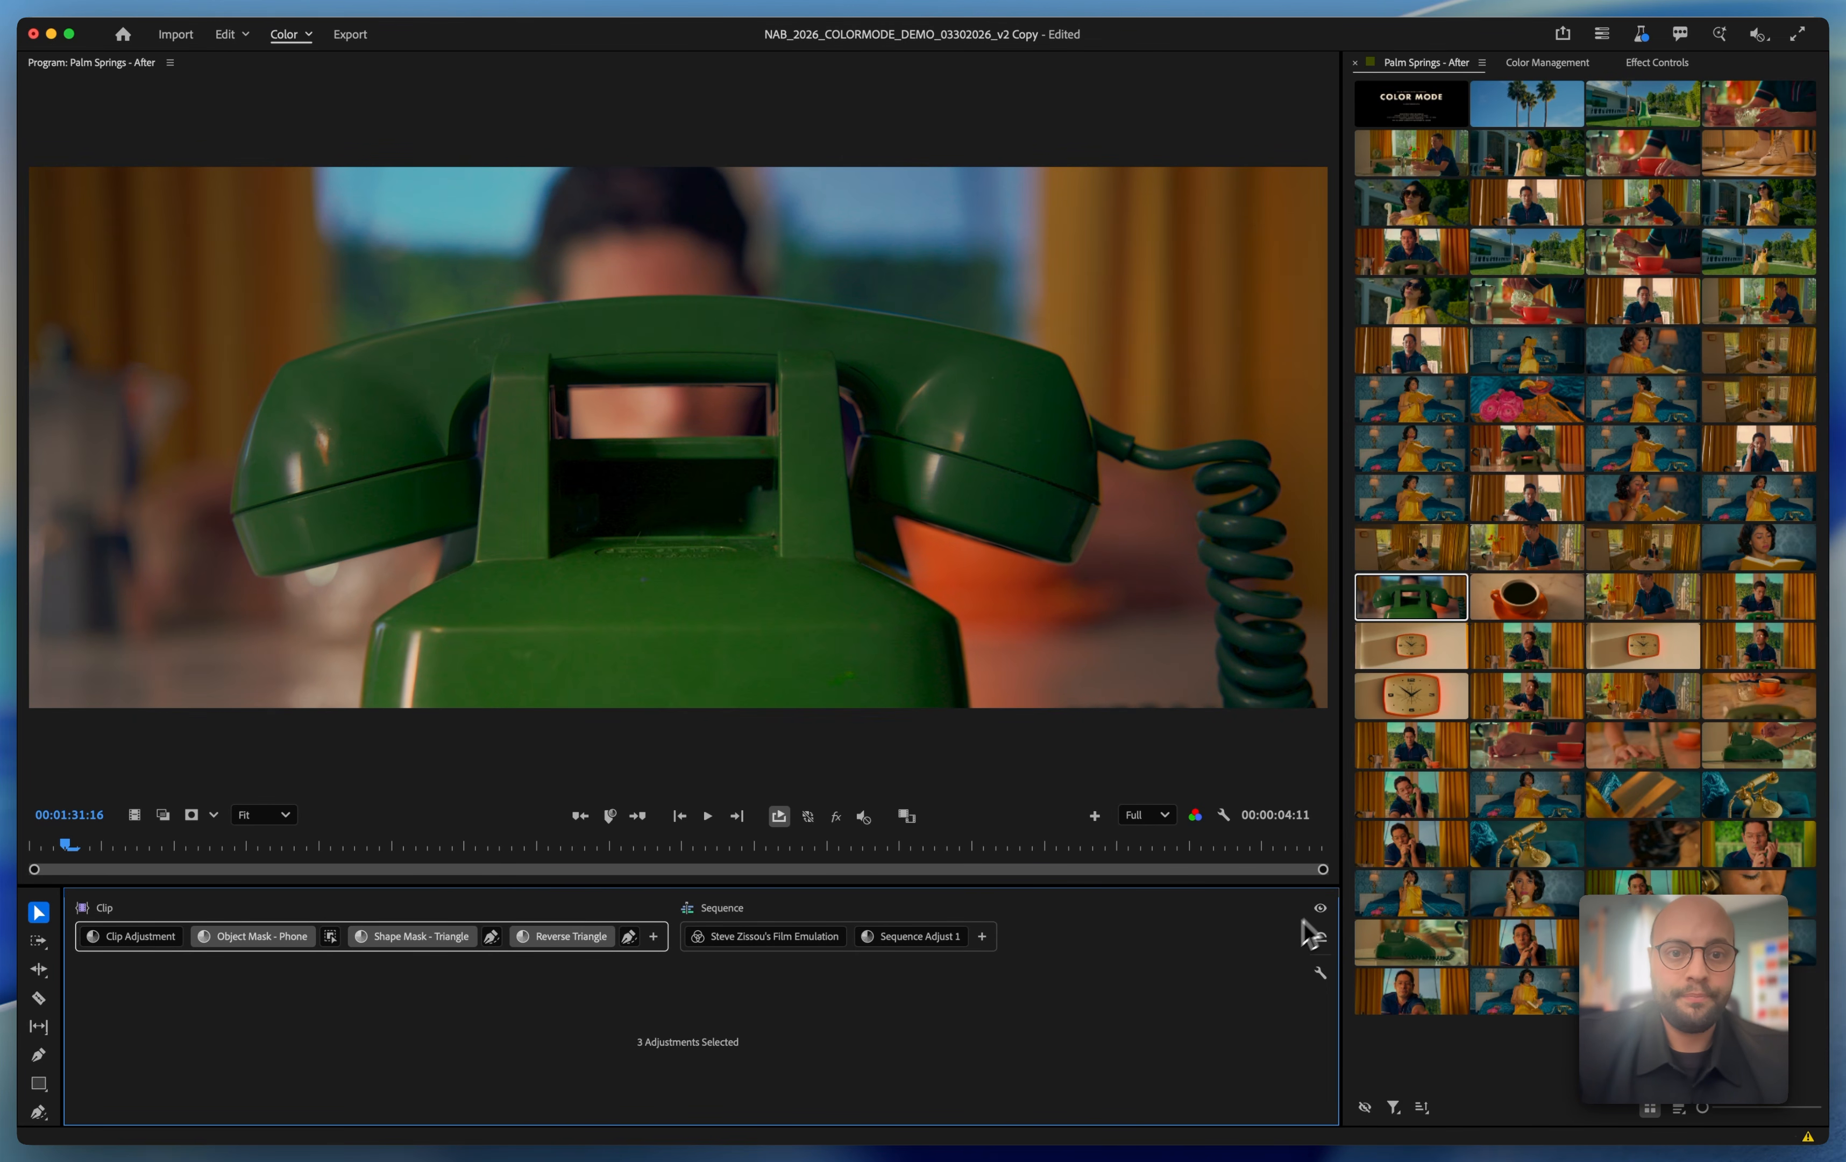
{"action": "key", "text": "space"}
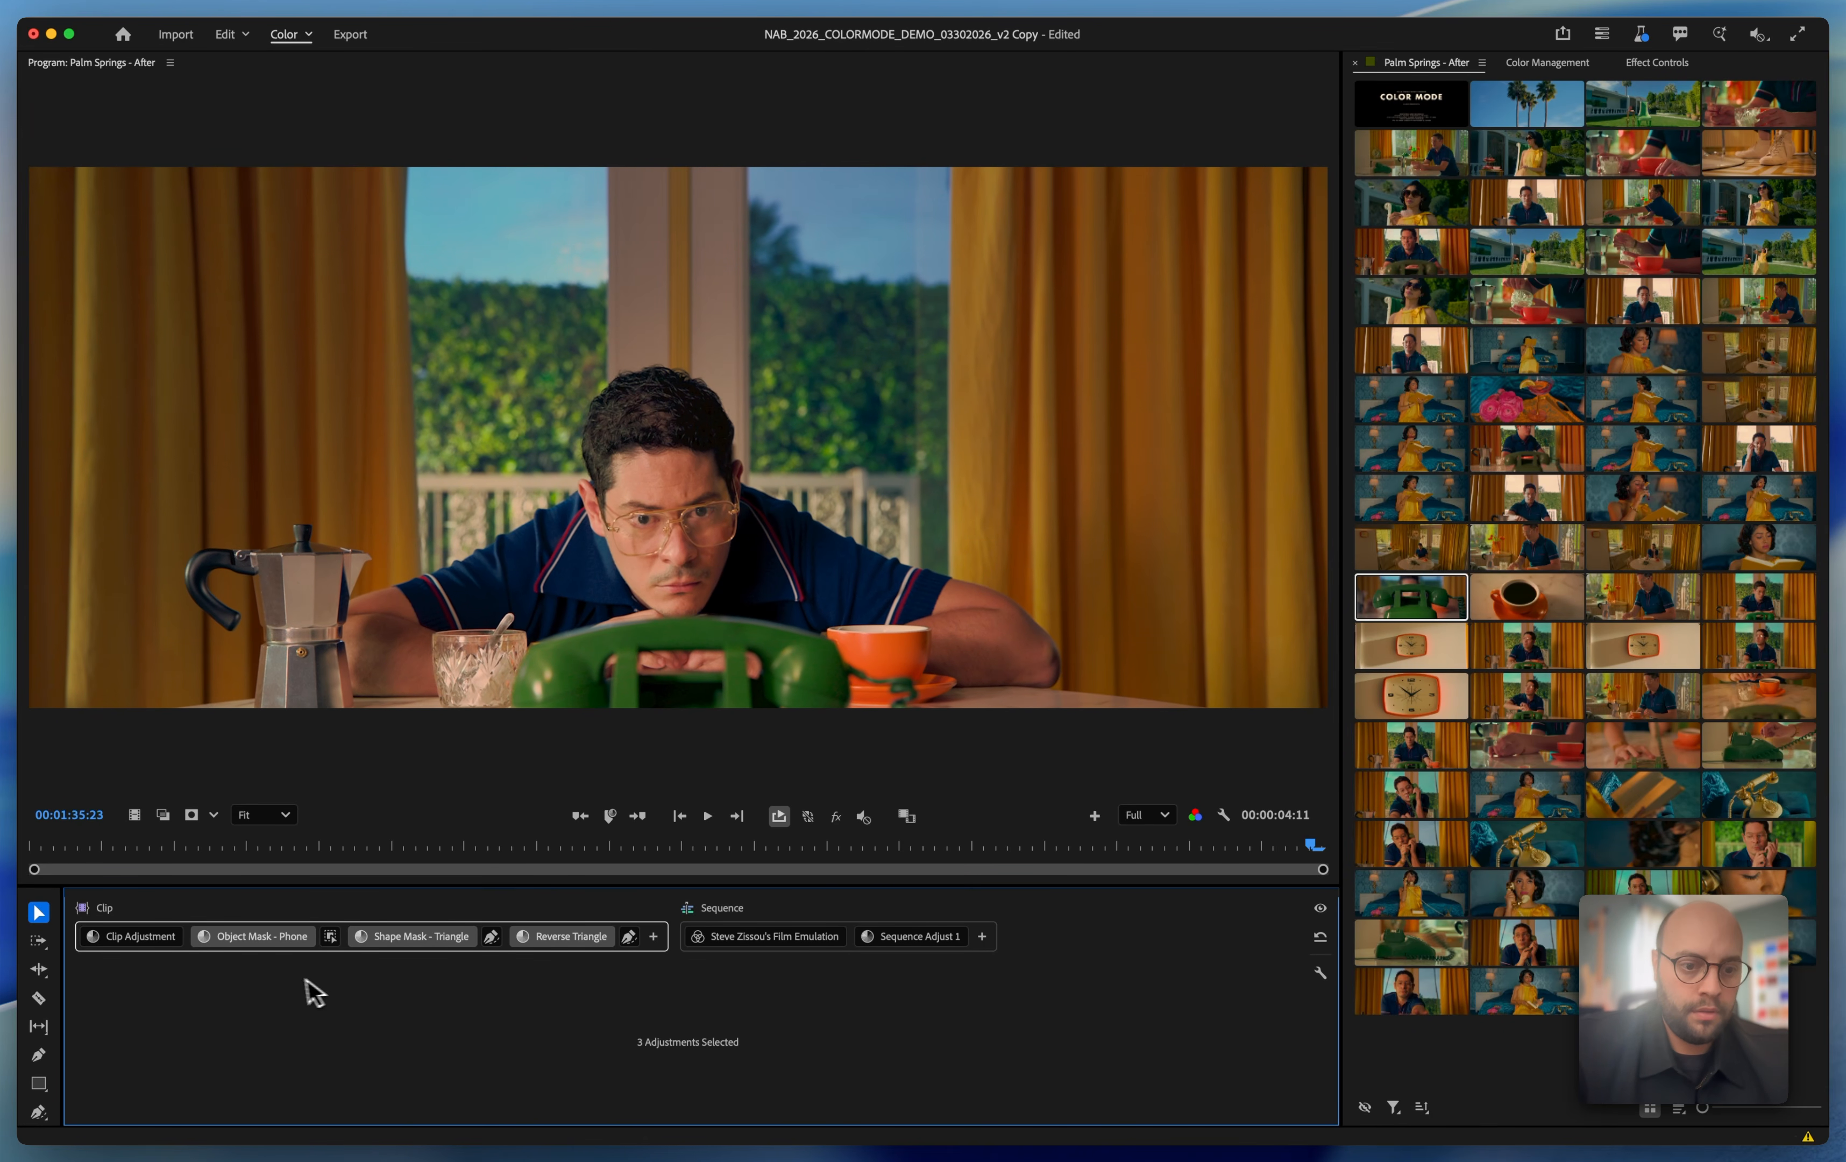
Review the Object Mask - Phone adjustment, and compare the frame at 00:01:35:23 with Shape Mask - Triangle bypassed and enabled.
{"action": "left_click", "coordinate": [281, 938]}
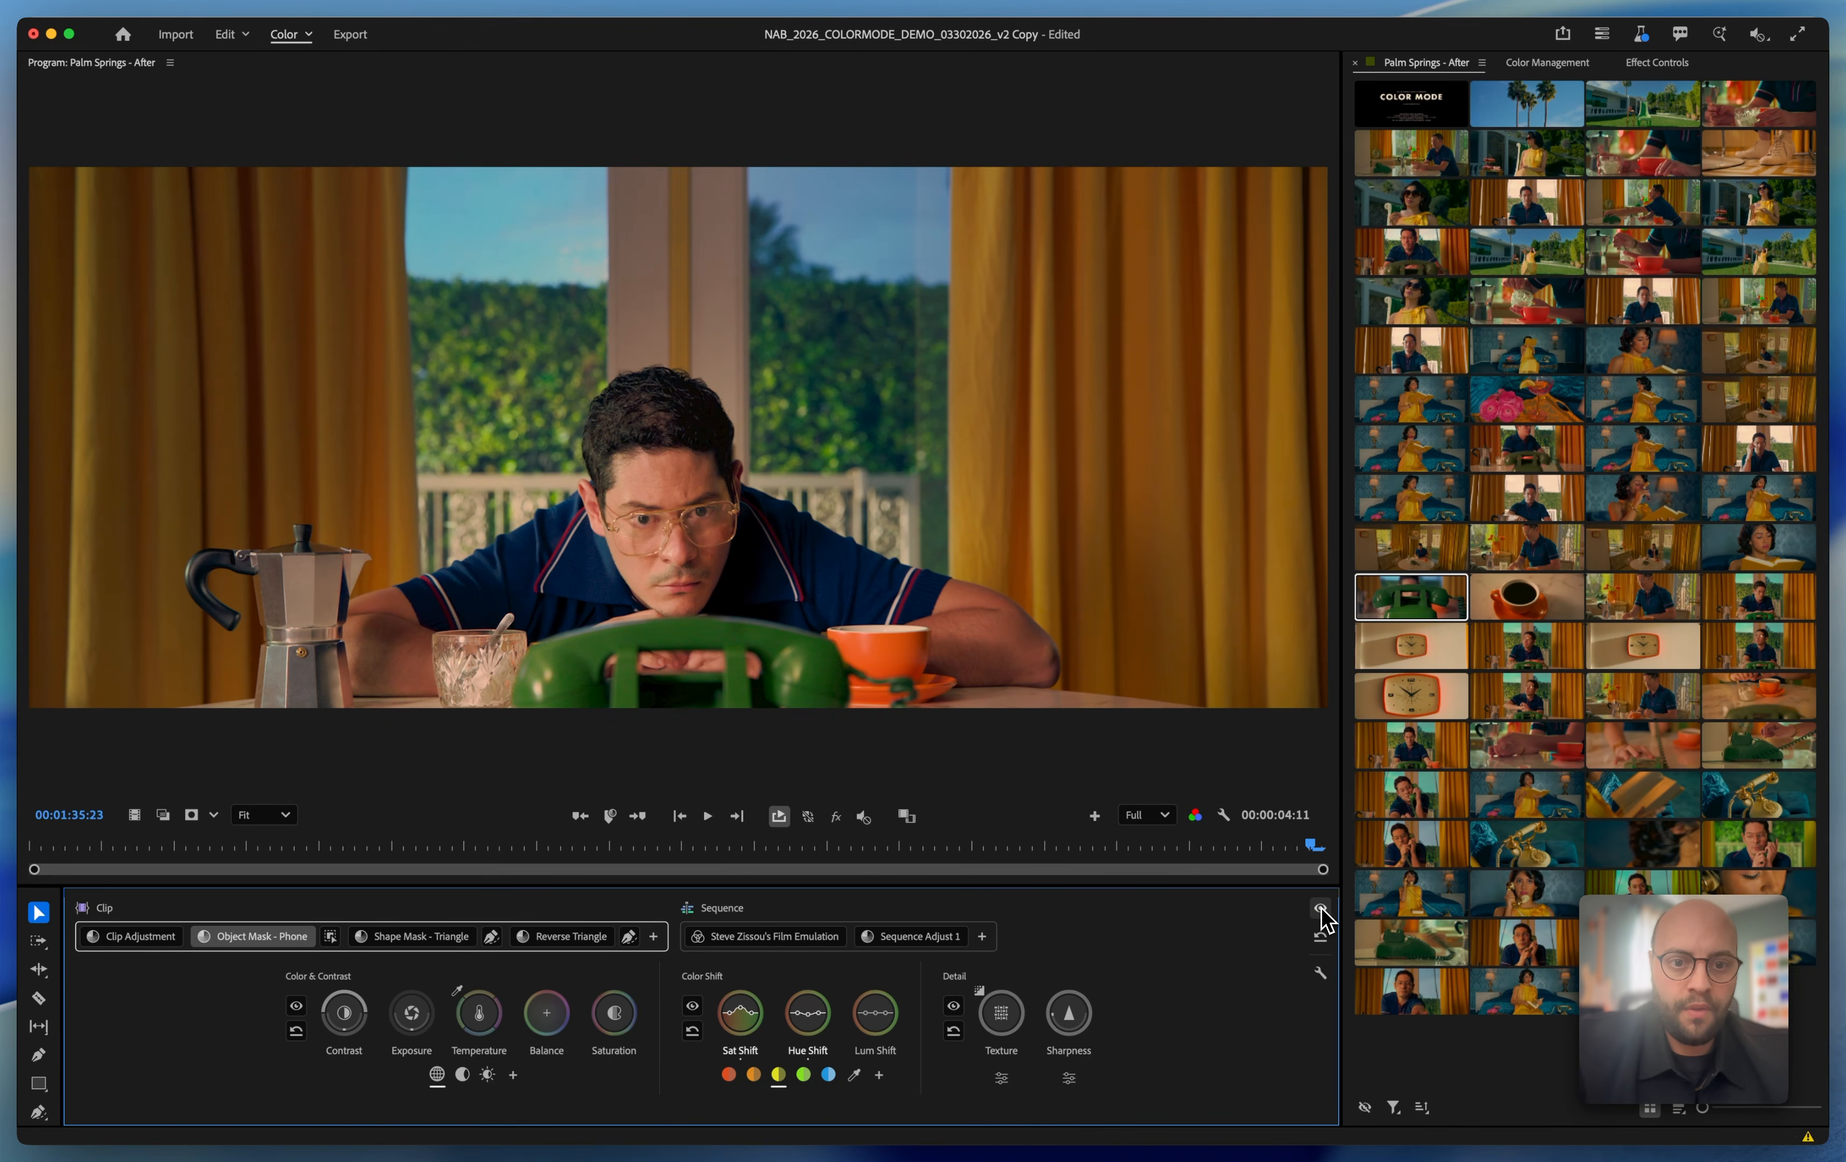
{"action": "left_click", "coordinate": [416, 936]}
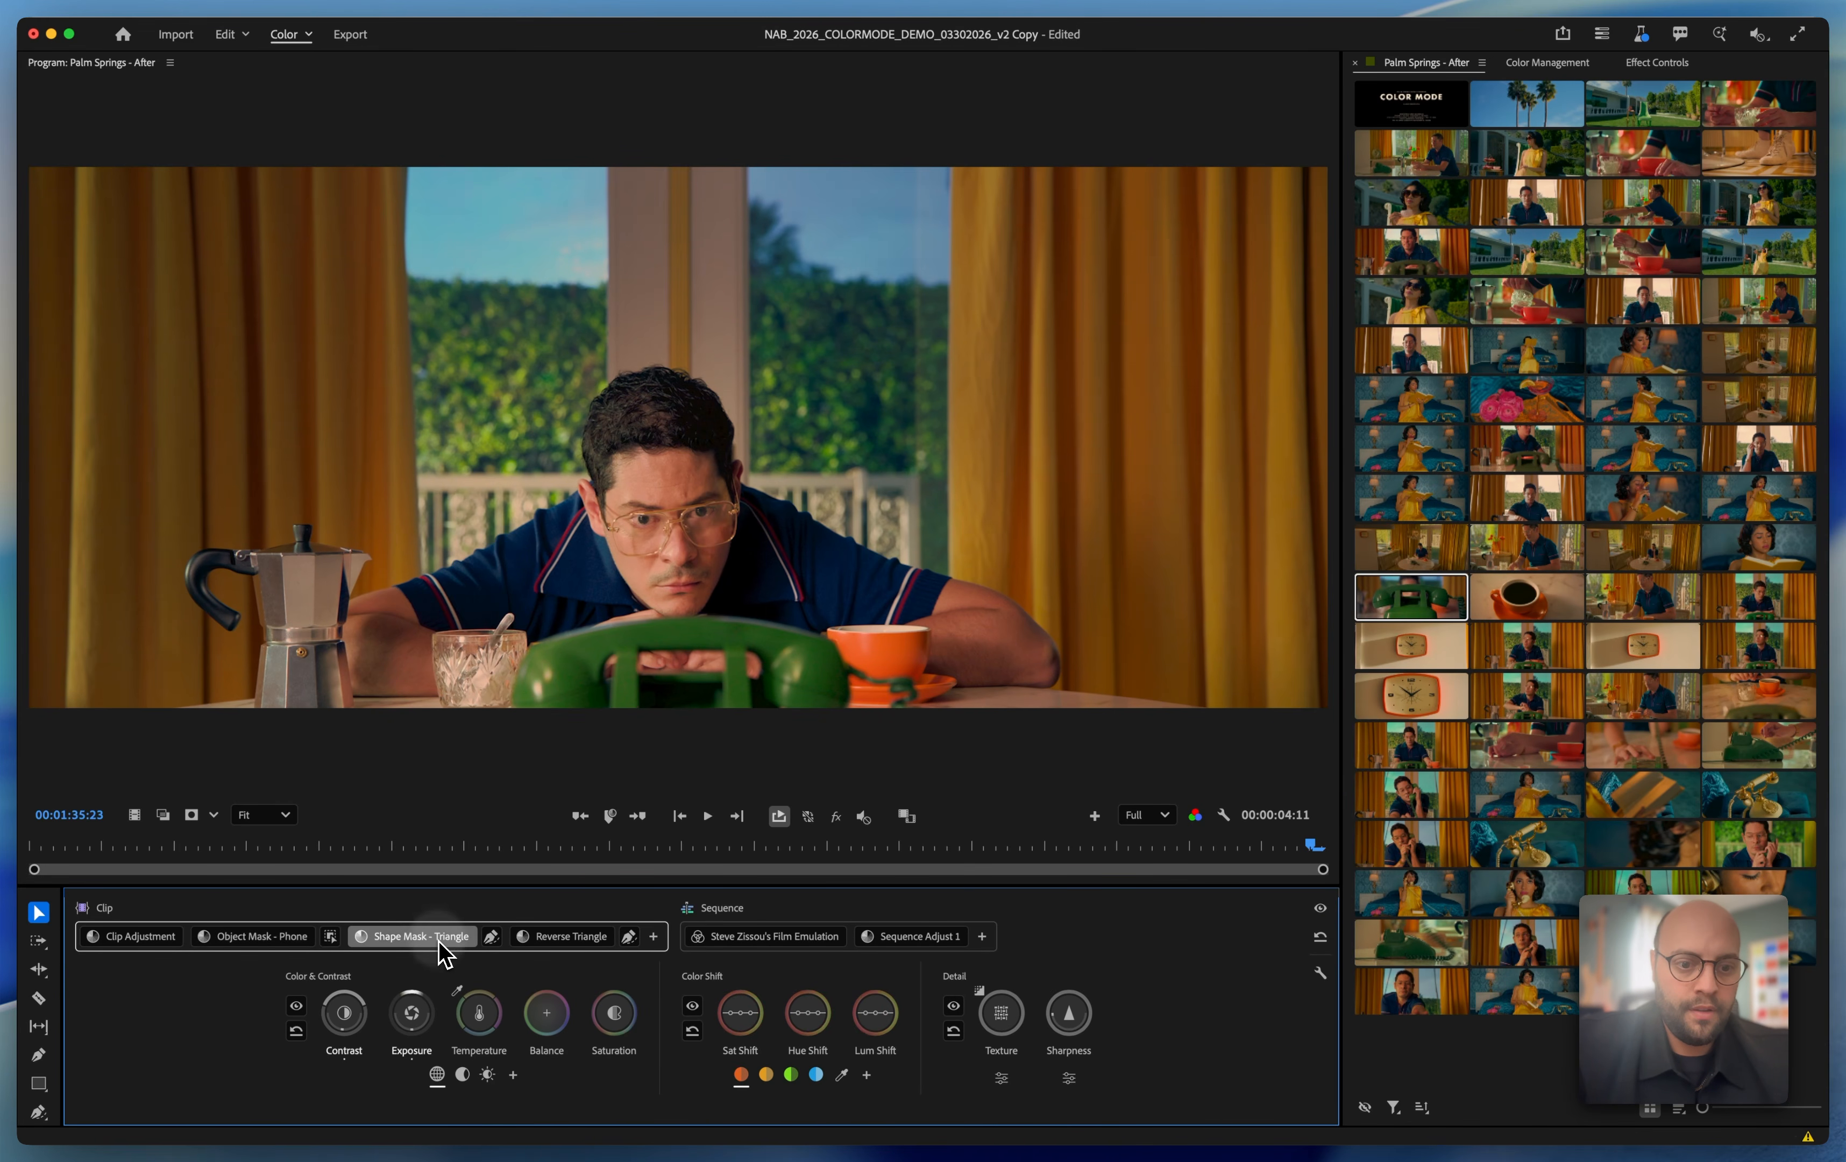
{"action": "left_click", "coordinate": [1321, 910]}
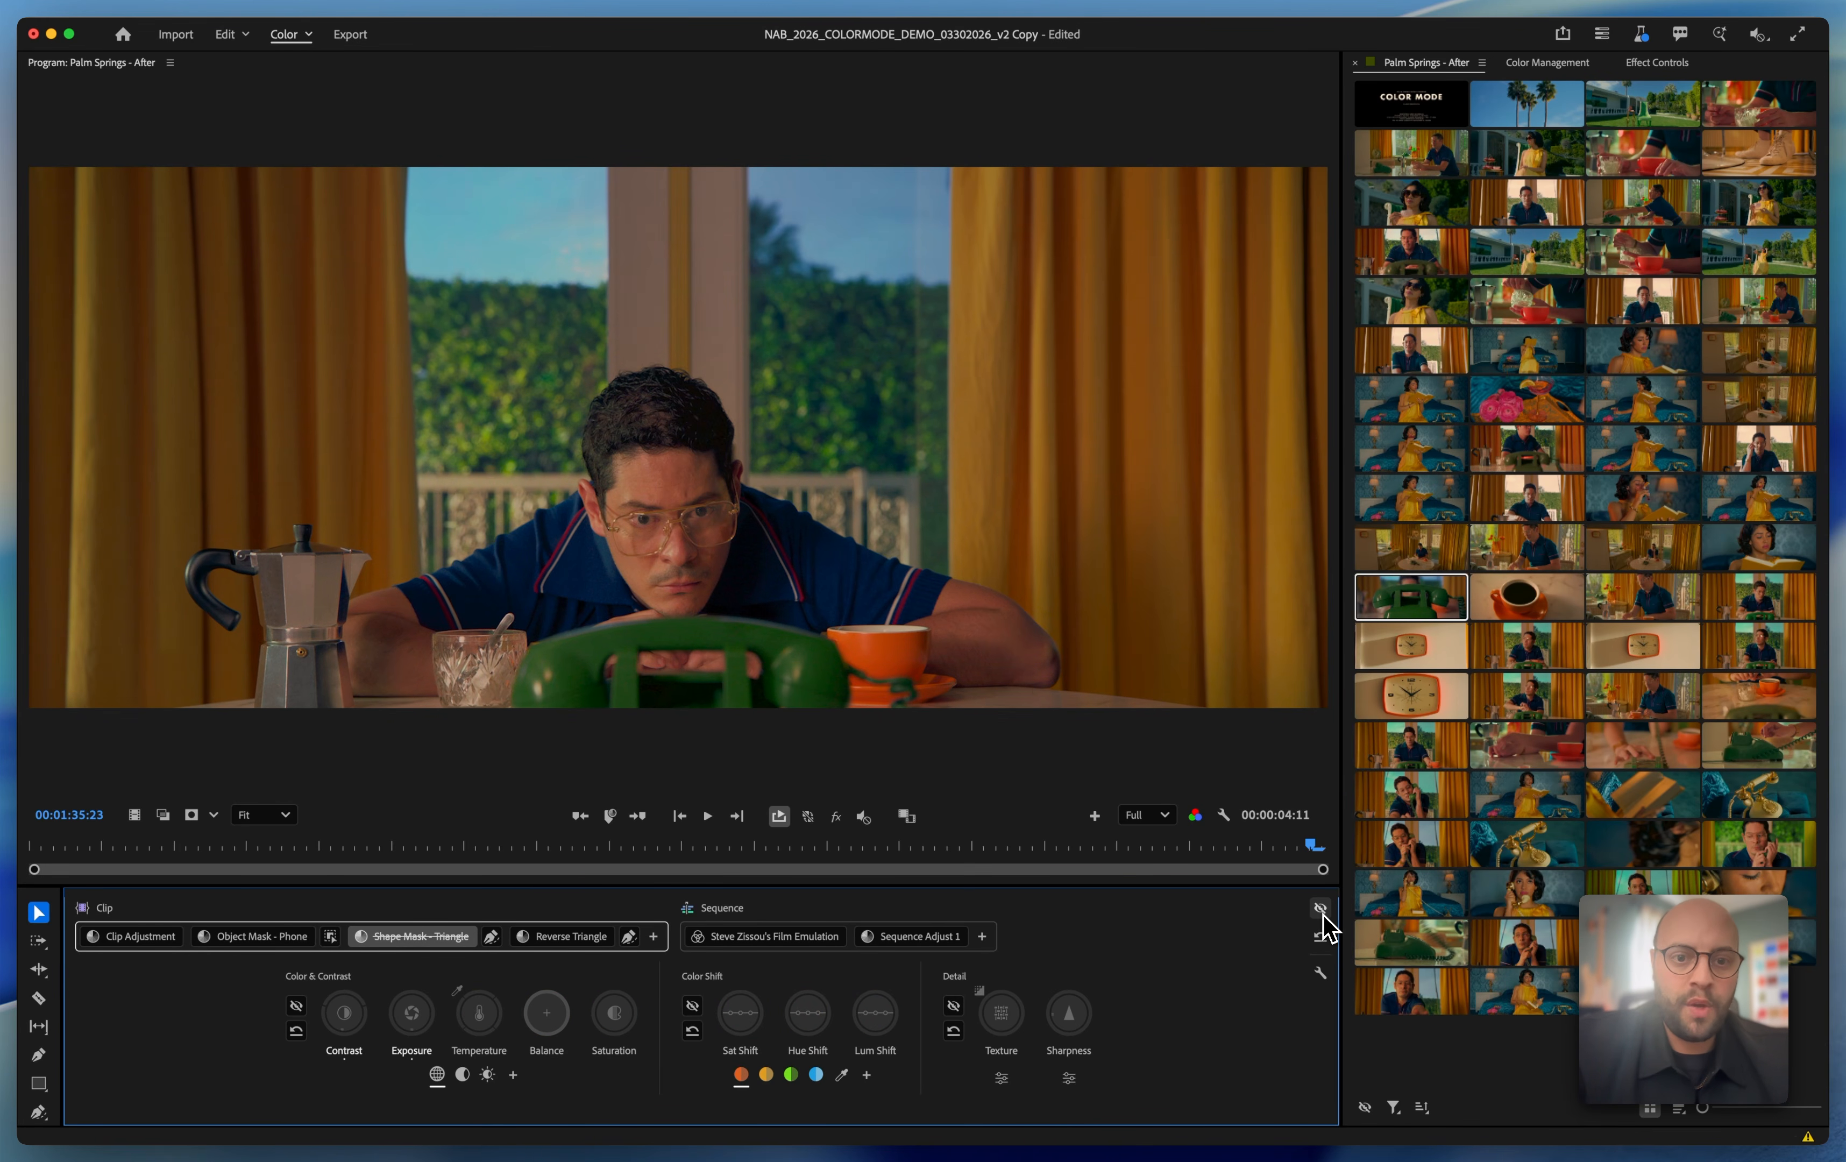
{"action": "left_click", "coordinate": [1321, 910]}
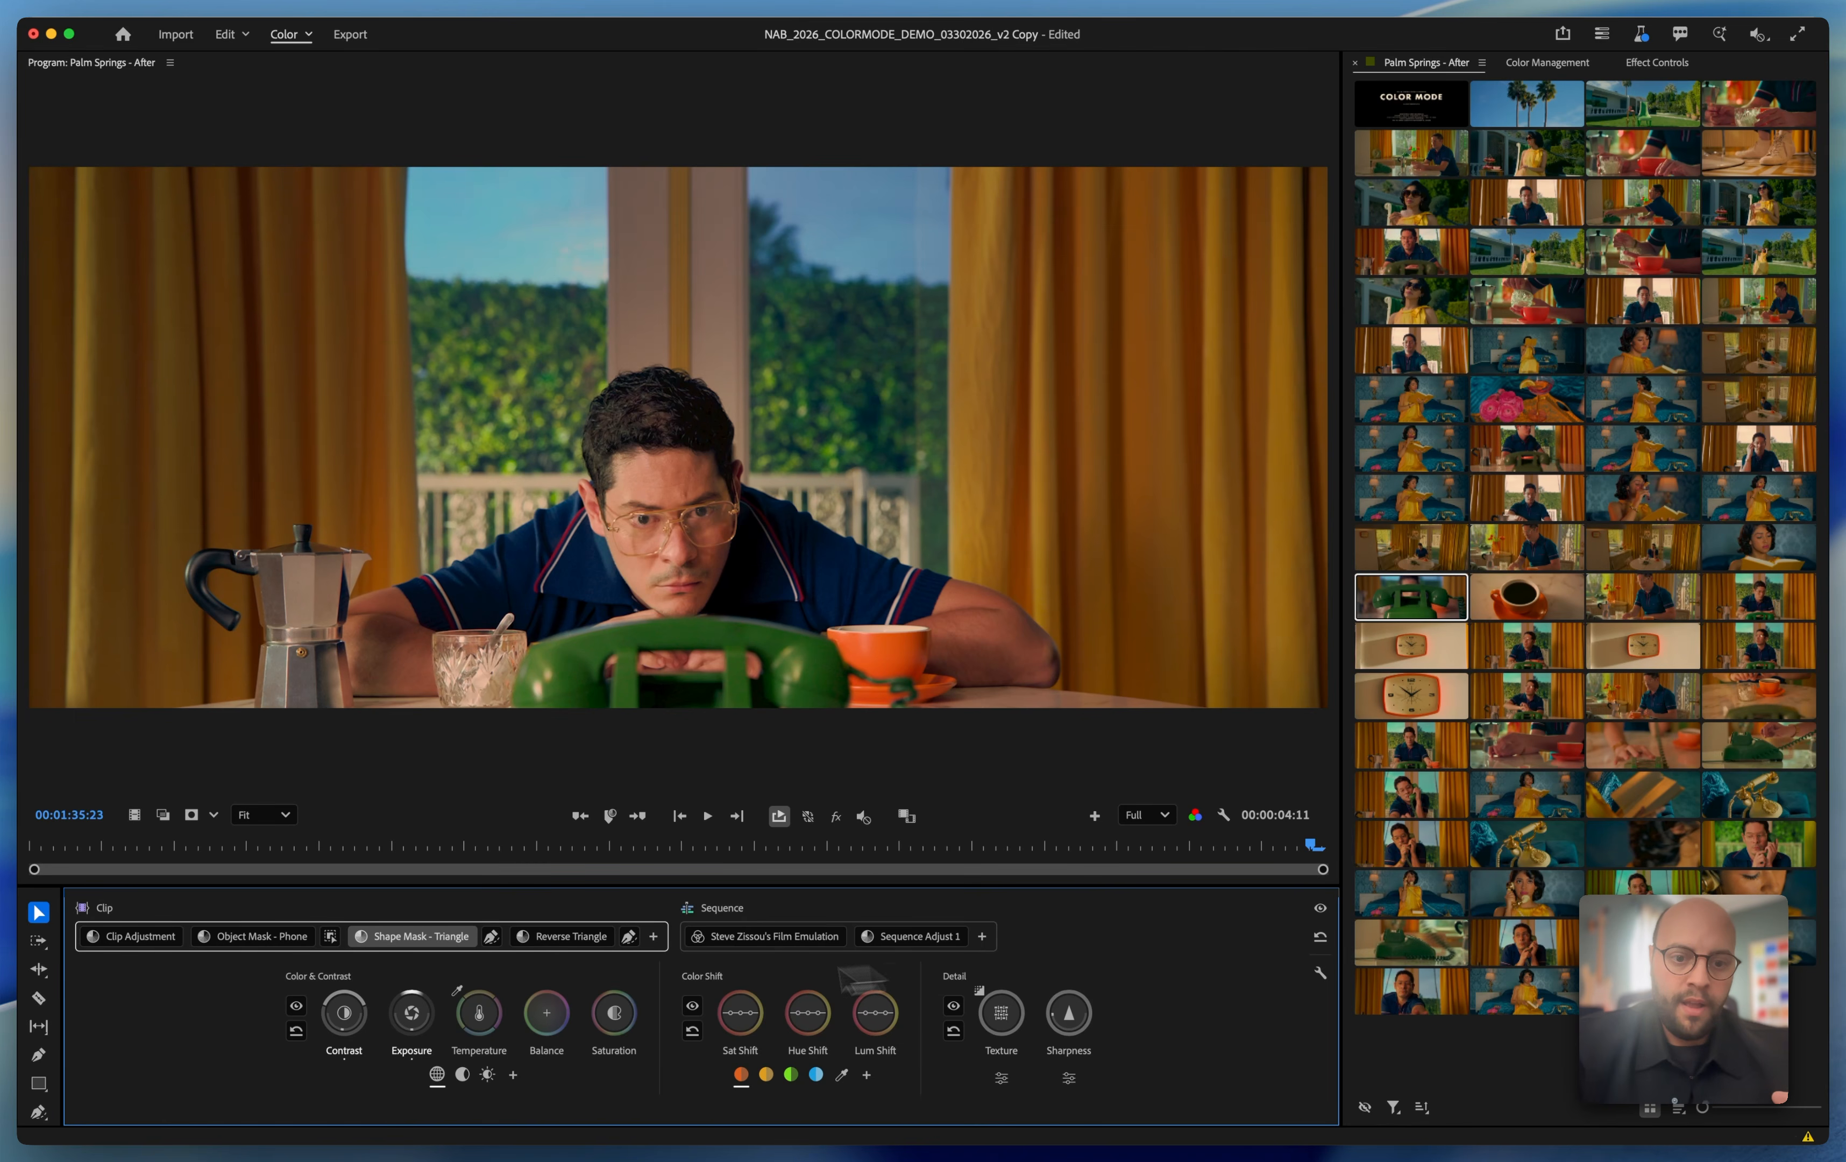
Show the Reverse Triangle mask outline and compare the frame repeatedly with that adjustment bypassed and enabled, leaving it enabled.
{"action": "left_click", "coordinate": [628, 937]}
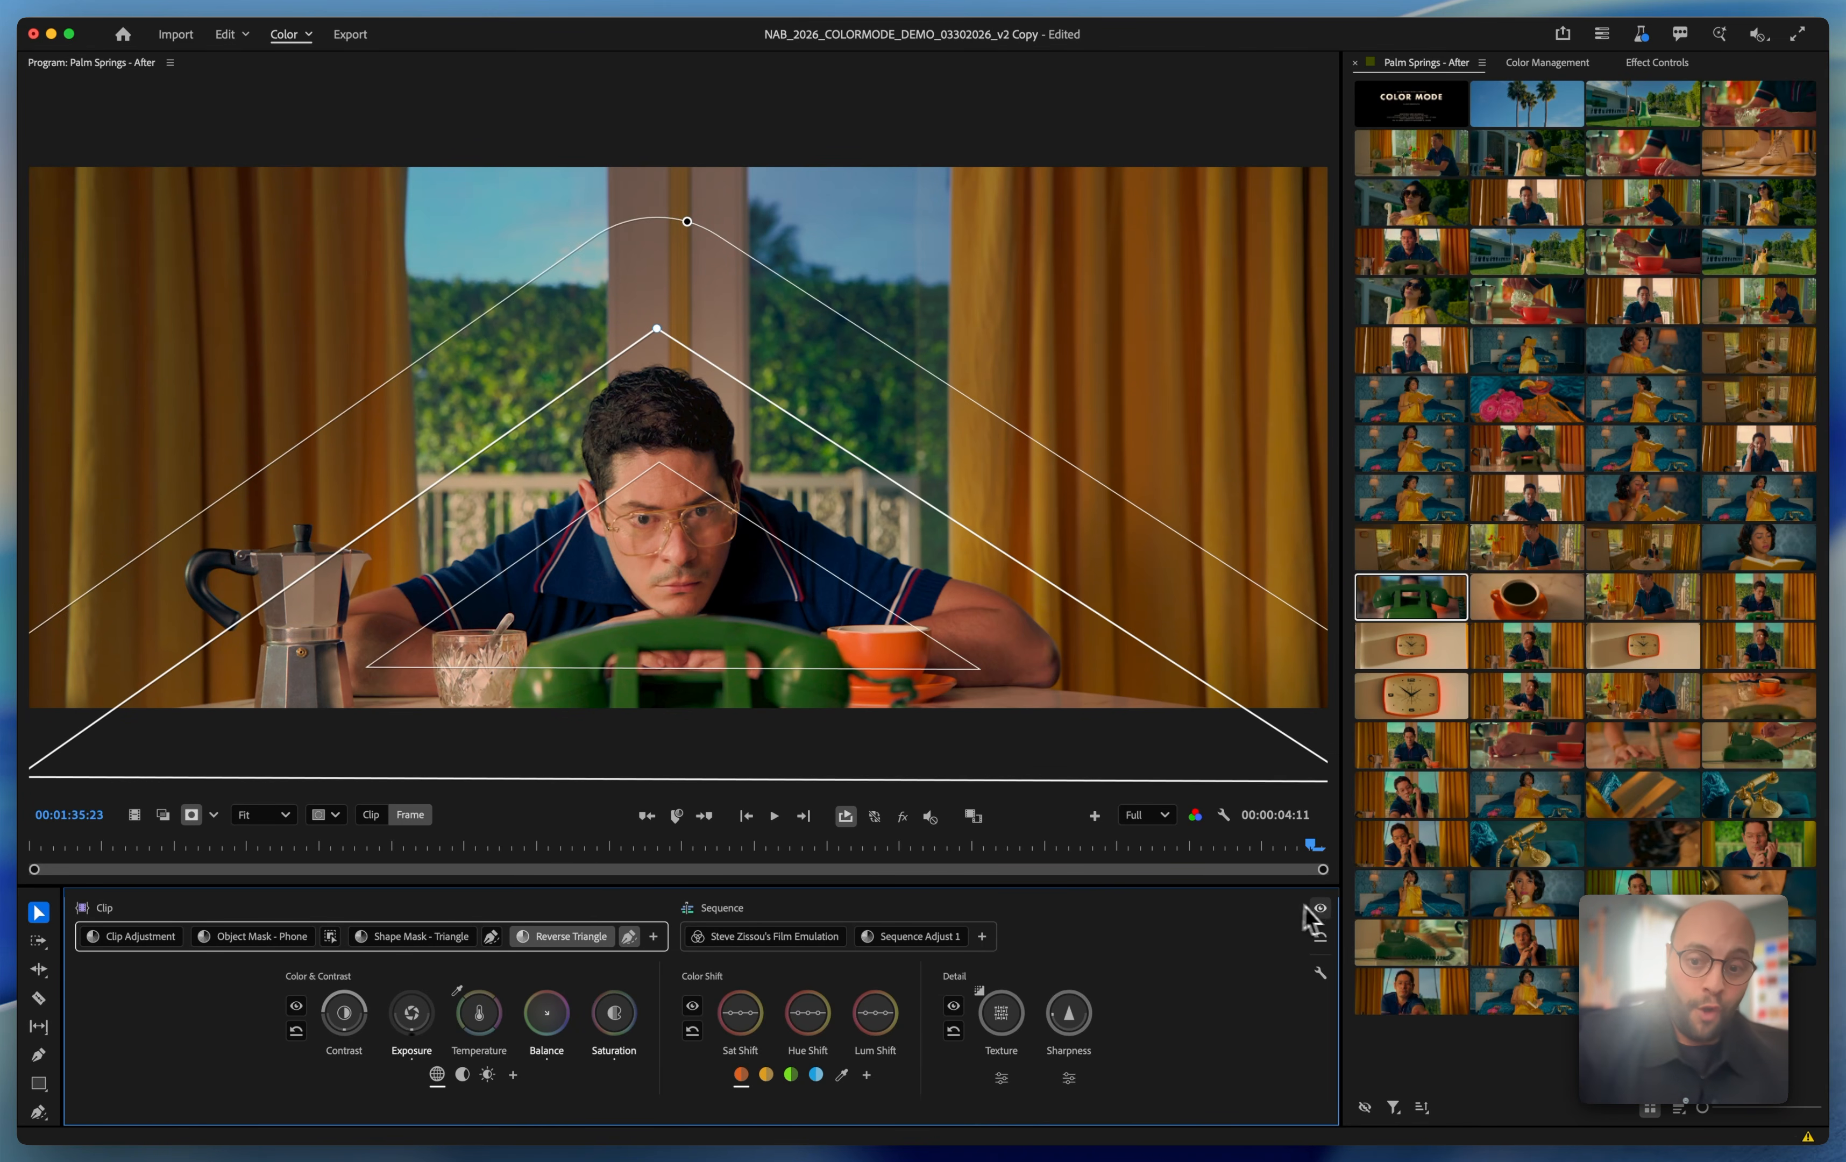
{"action": "left_click", "coordinate": [1321, 908]}
{"action": "left_click", "coordinate": [1321, 909]}
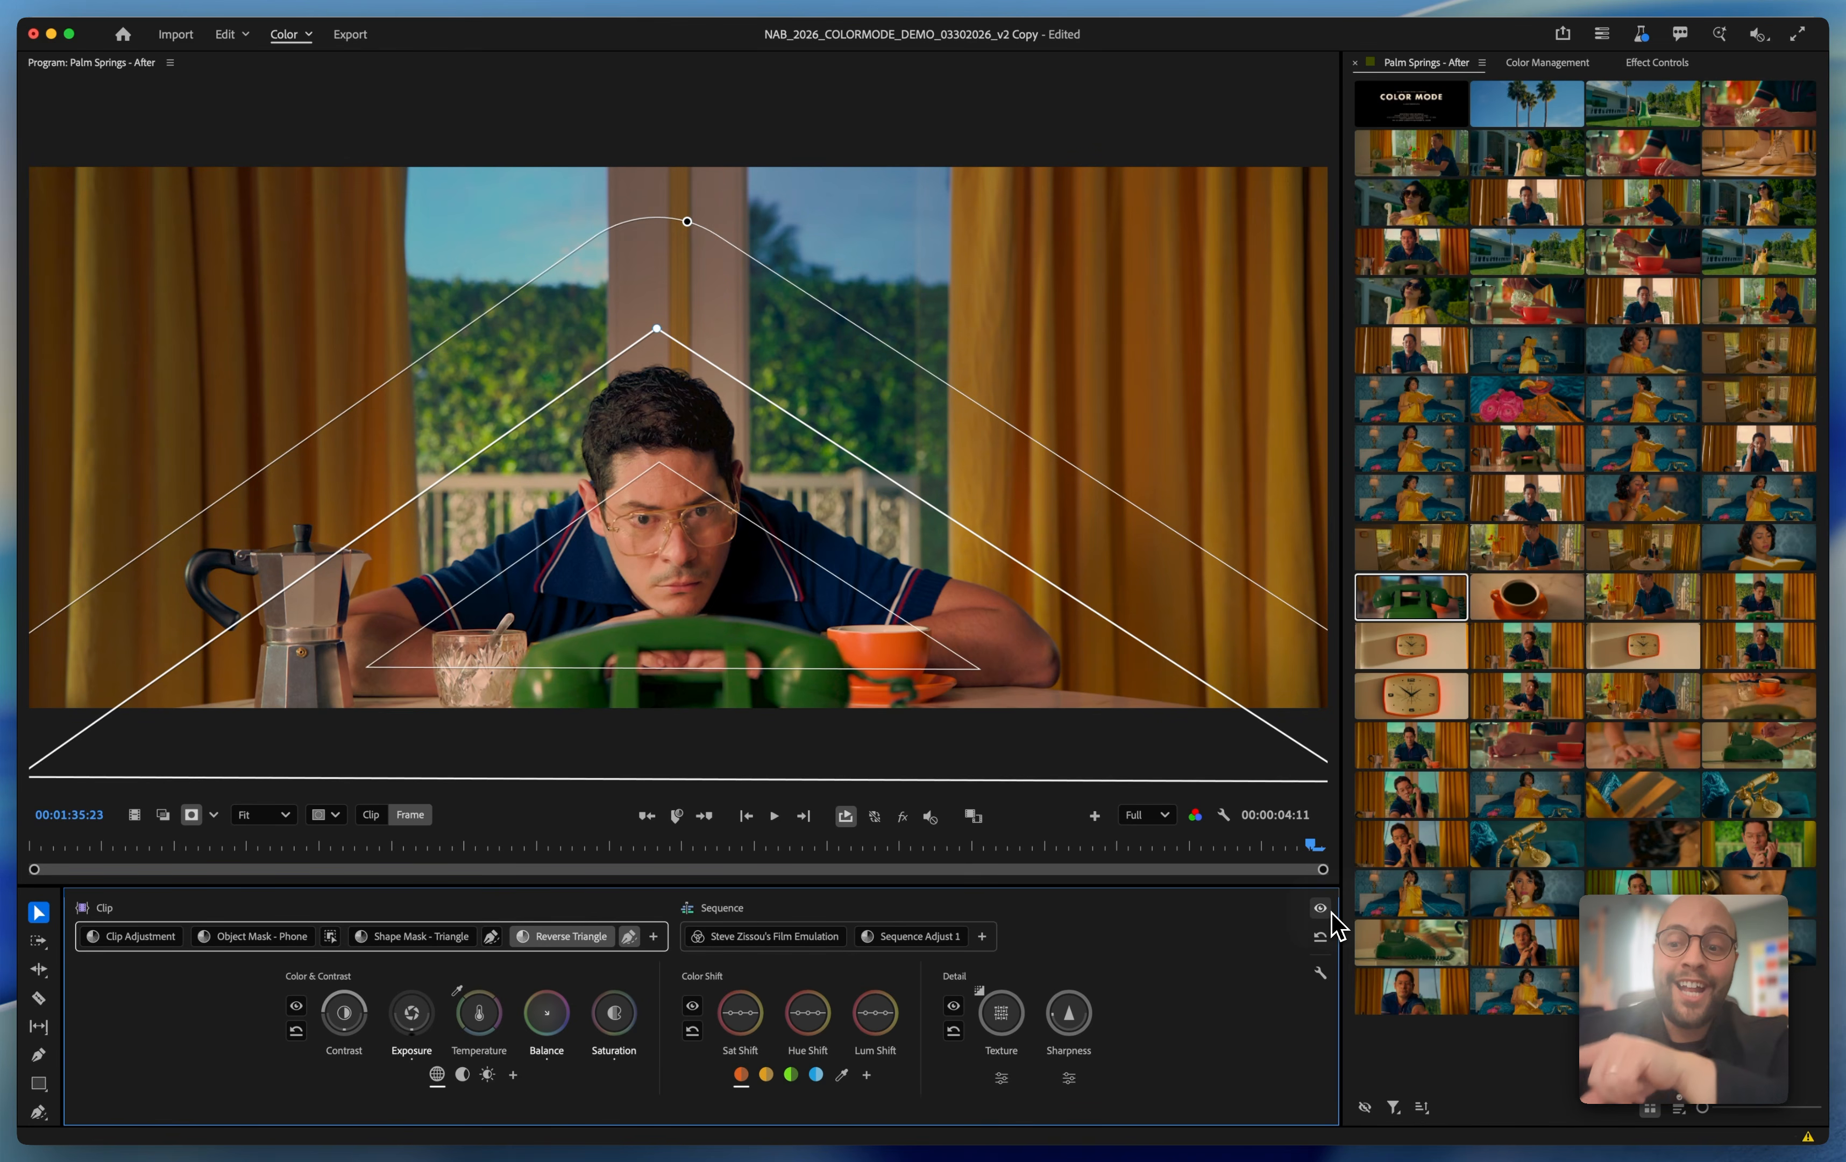
{"action": "left_click", "coordinate": [1321, 909]}
{"action": "left_click", "coordinate": [1321, 908]}
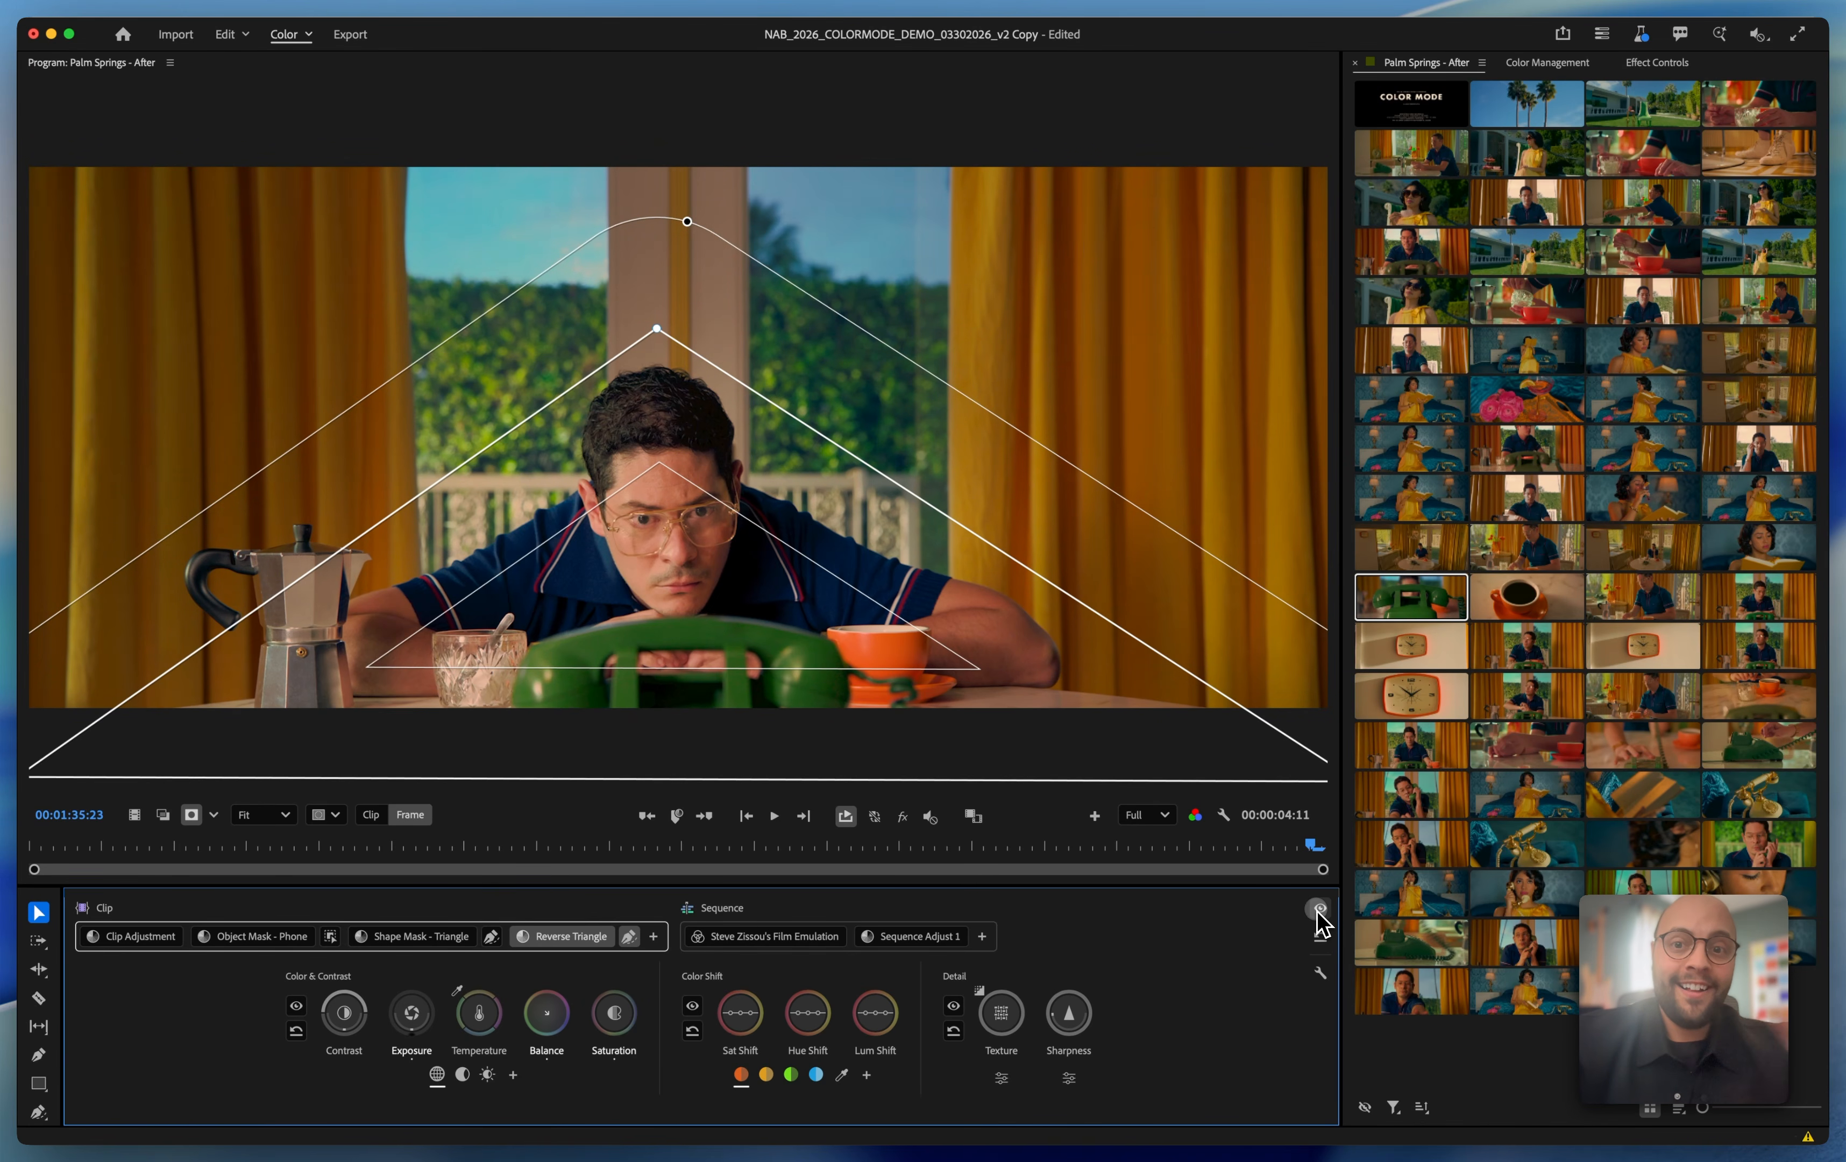
{"action": "left_click", "coordinate": [1321, 909]}
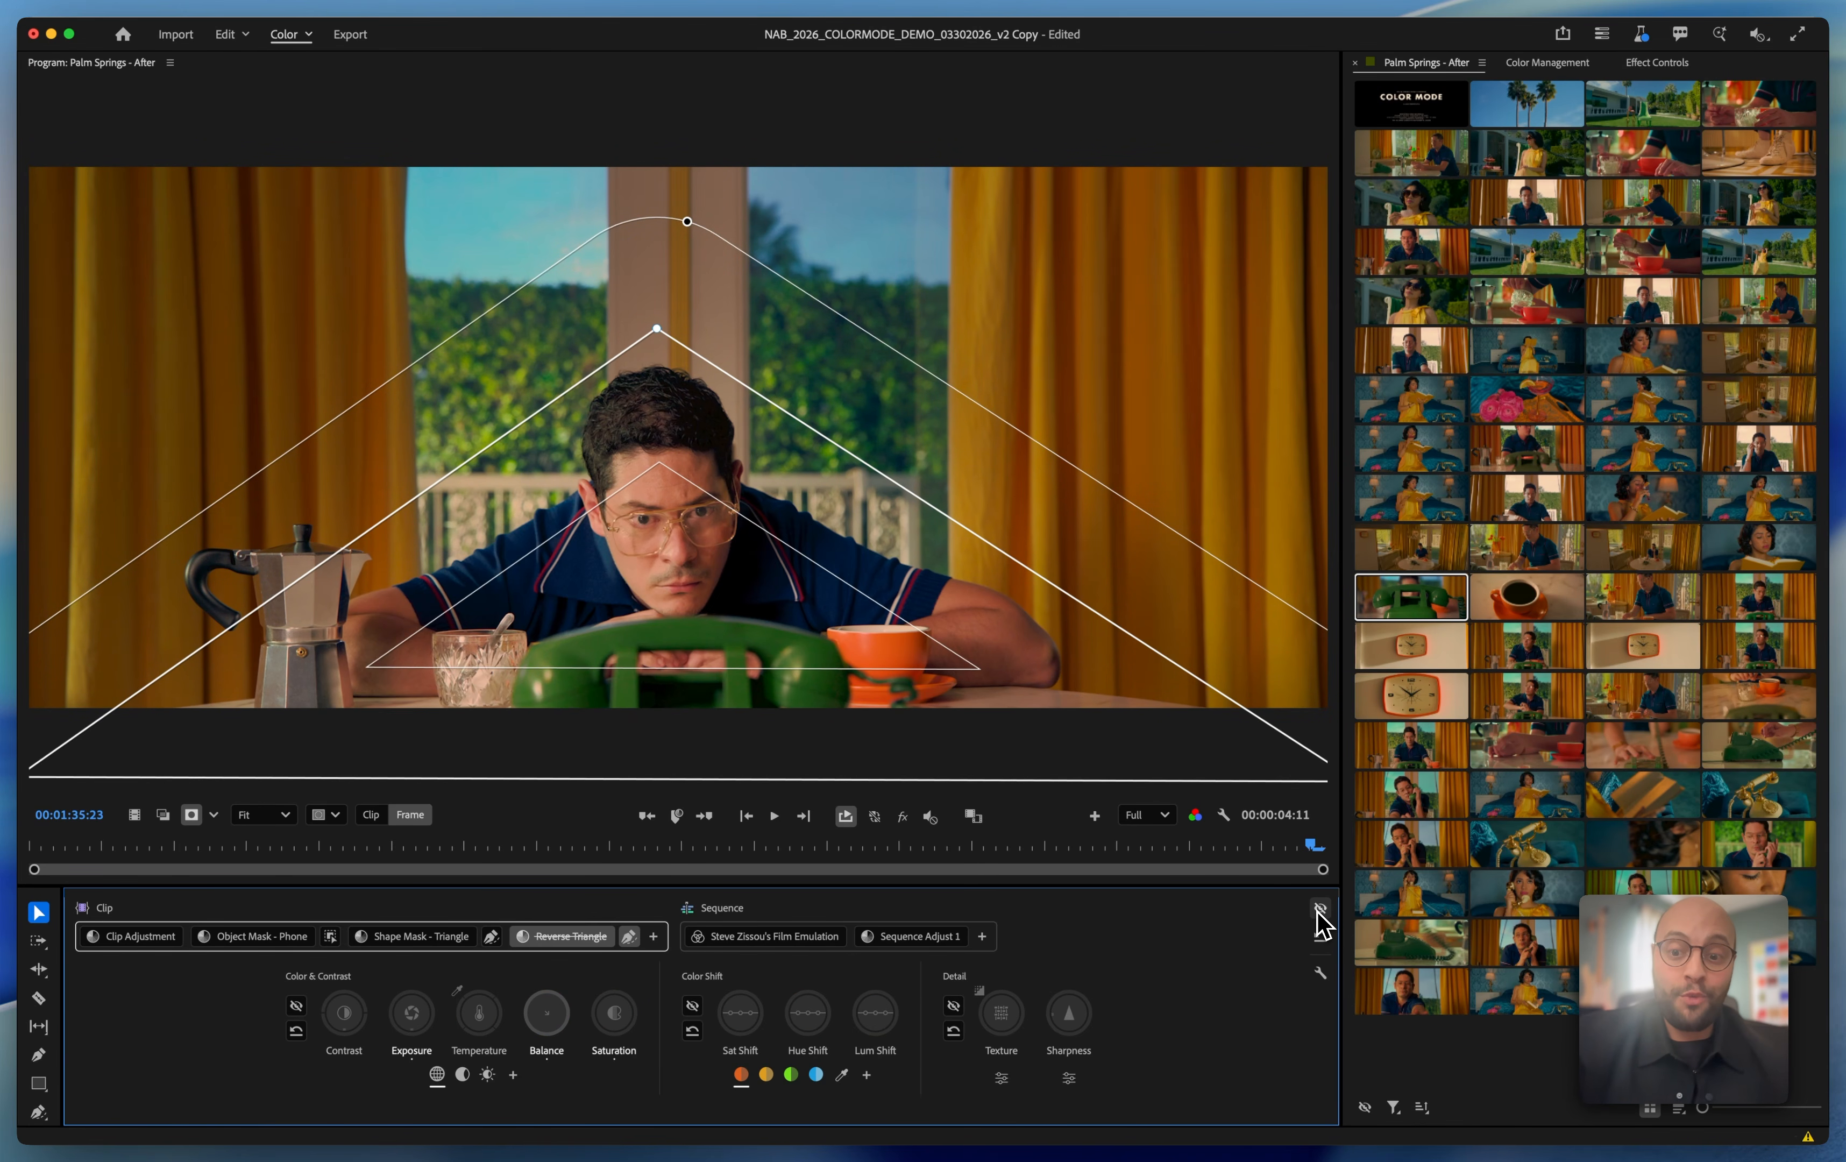
{"action": "left_click", "coordinate": [1321, 908]}
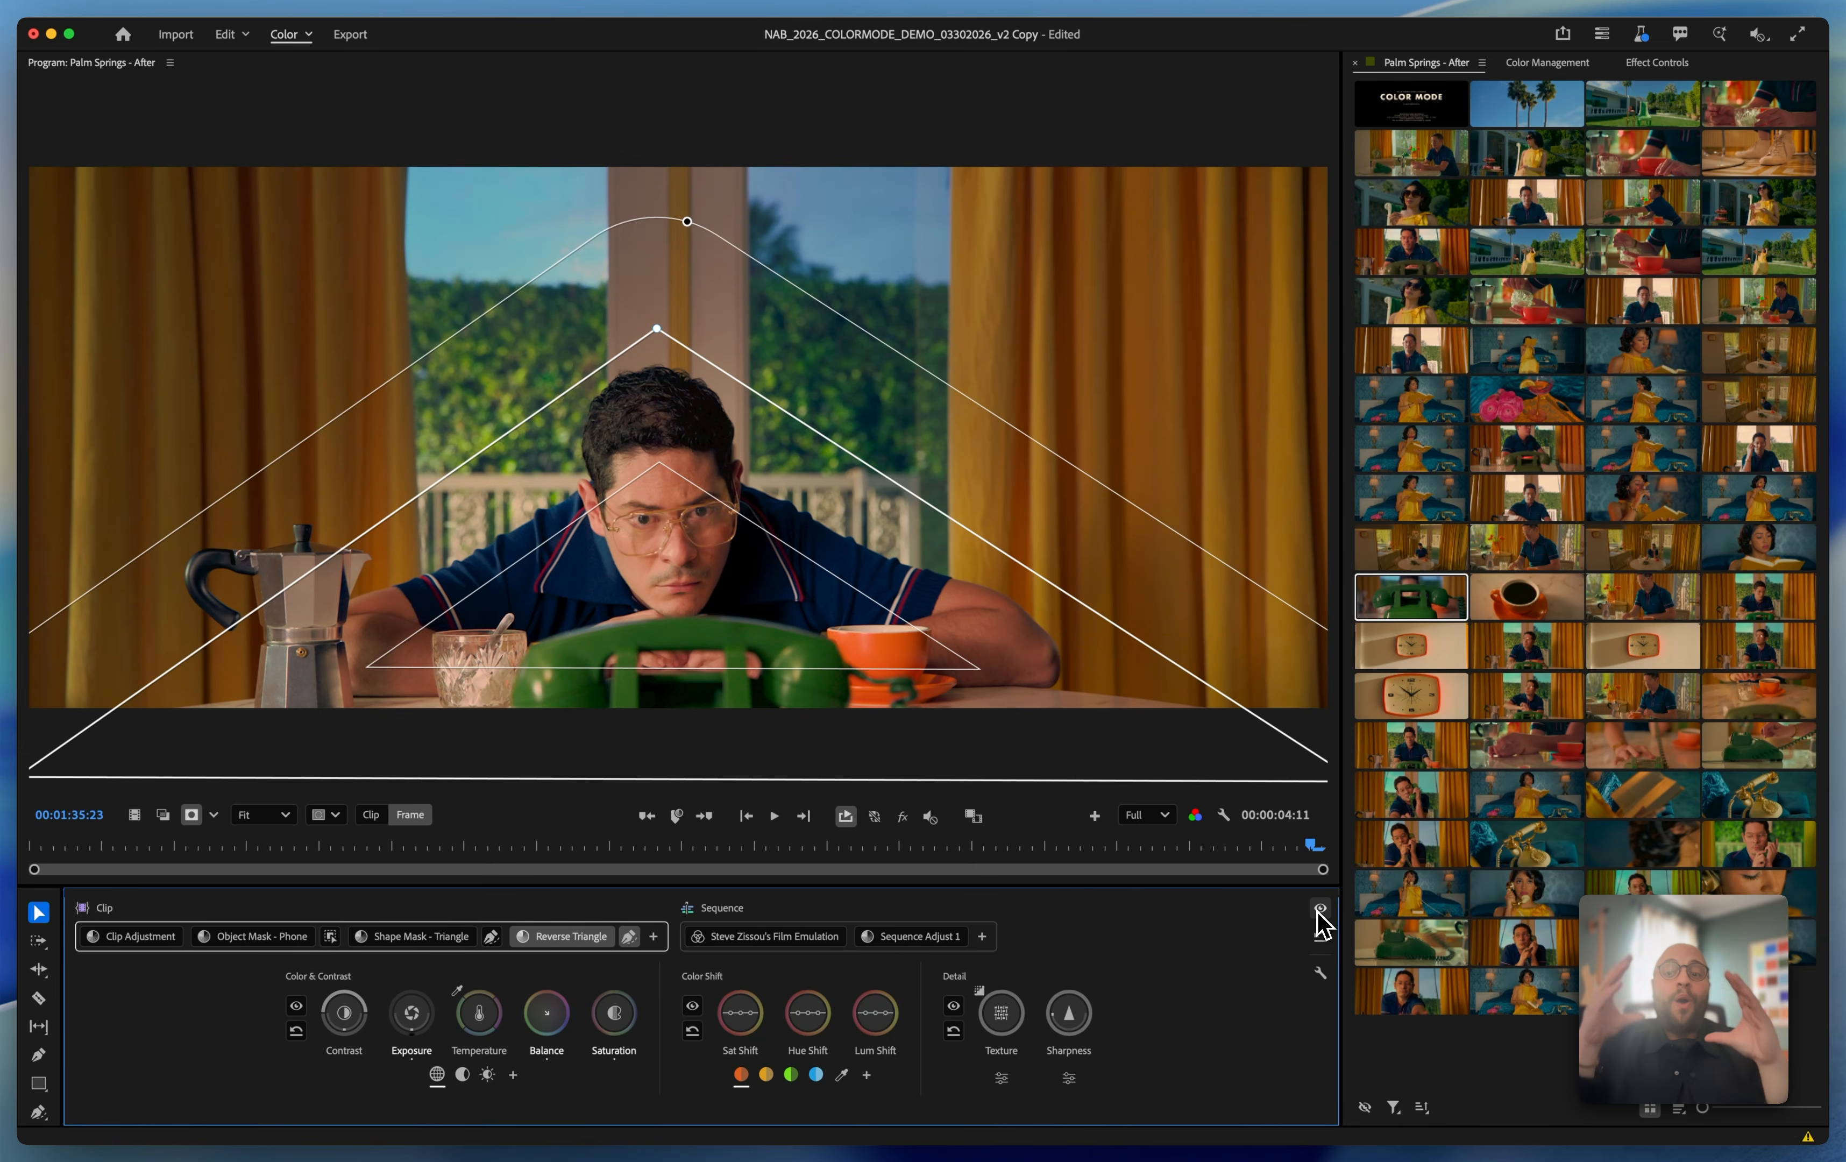